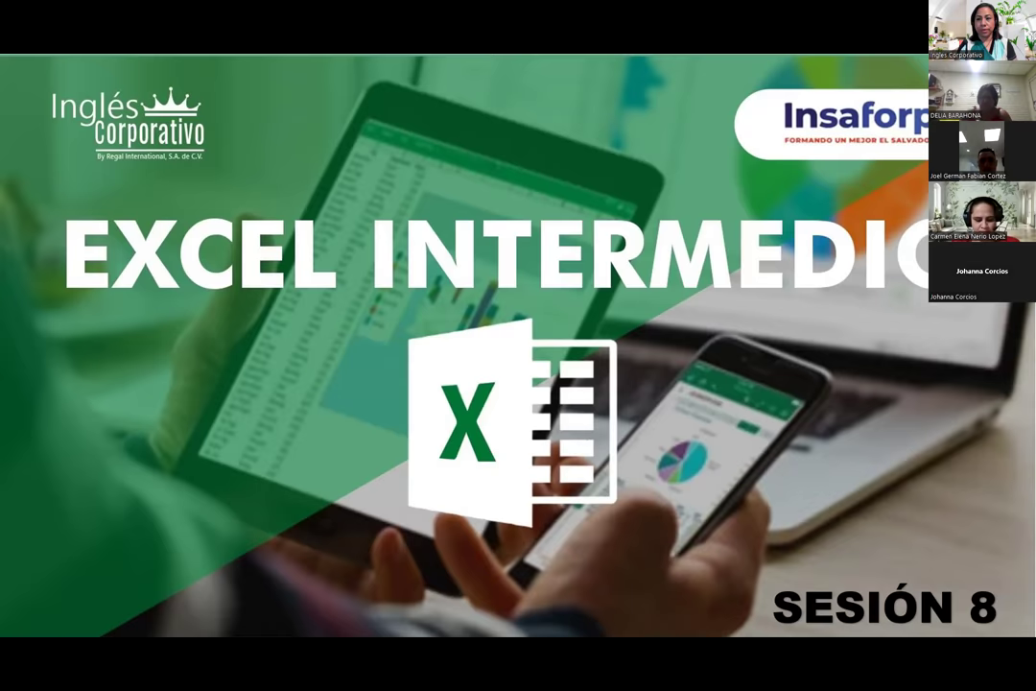
Advance the slideshow past the Agenda to the OBJETIVO SESIÓN 8 slide
key("Right")
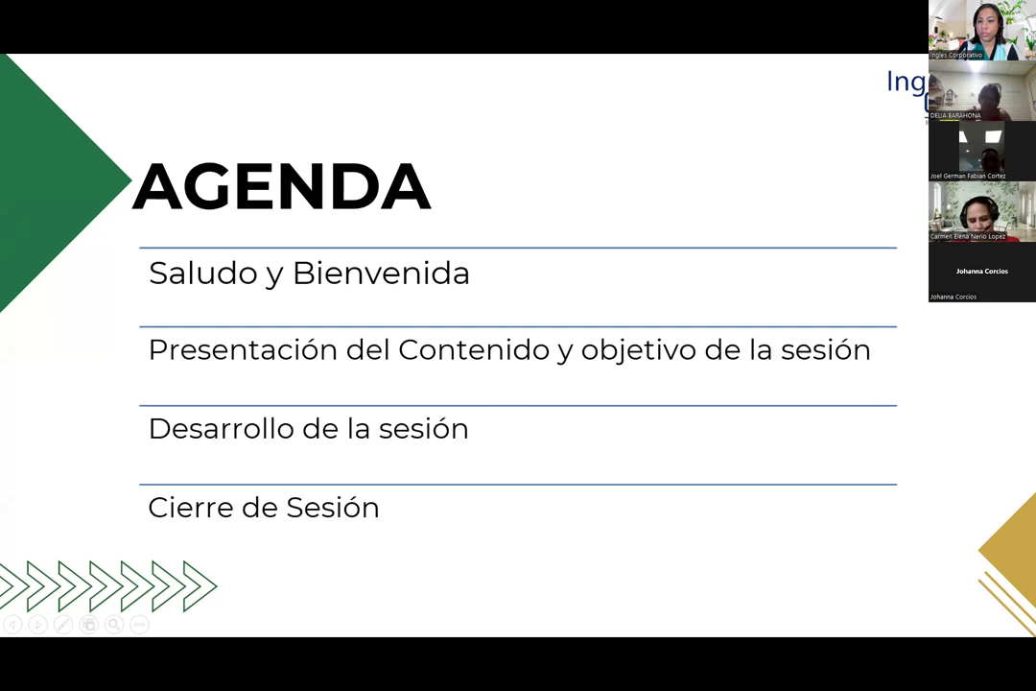
key("Right")
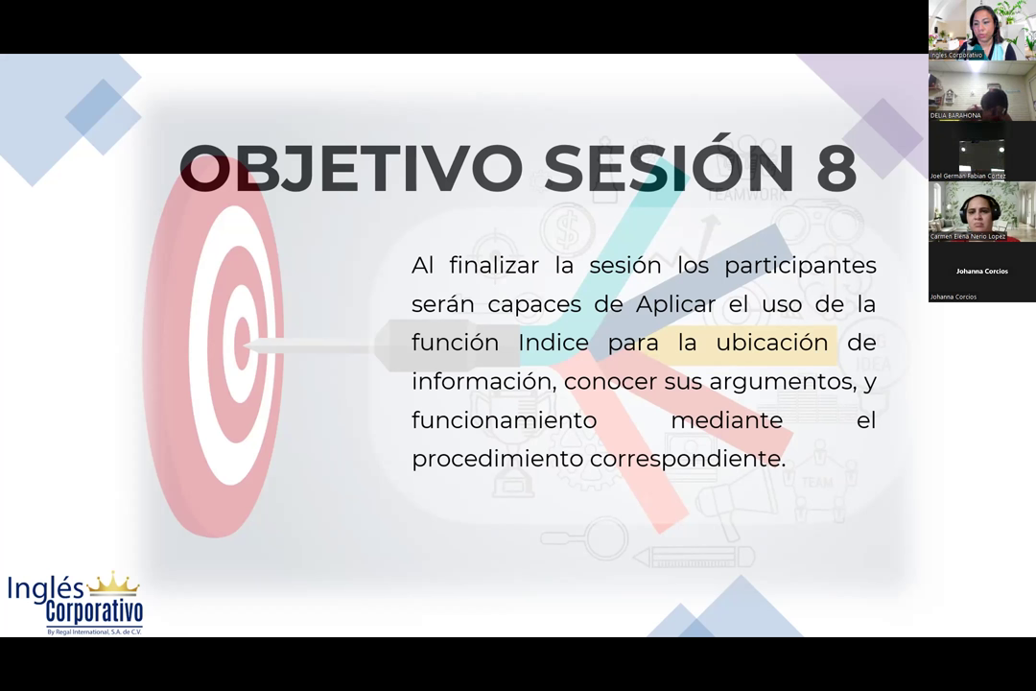
Advance through the Formas de uso slides to Desarrollo, then switch to the Práctica Sesión 8 workbook
key("Right")
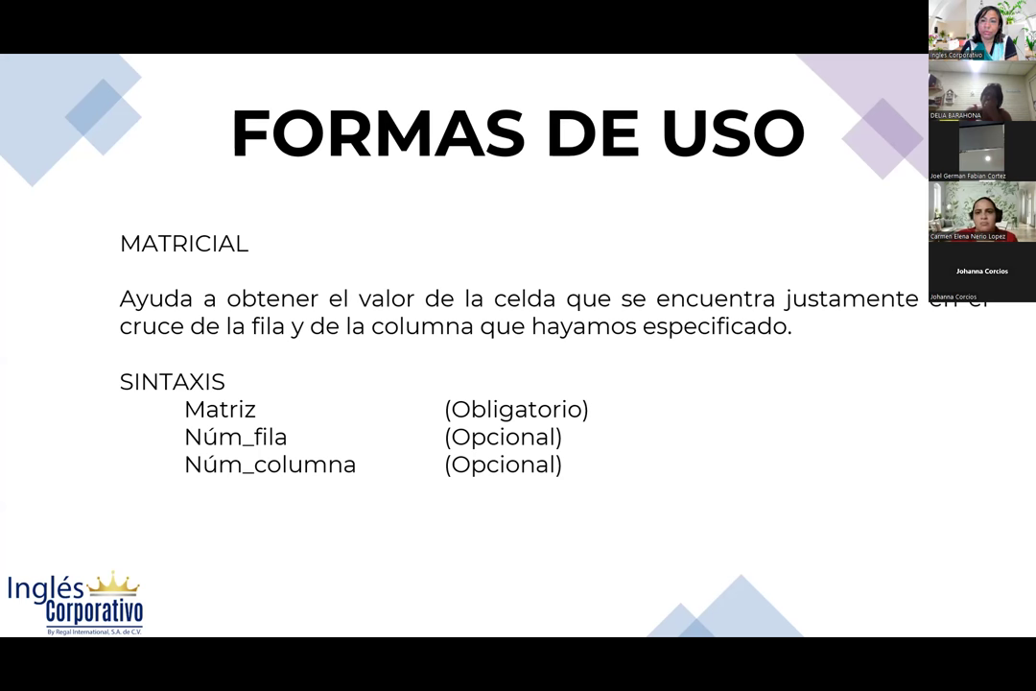
key("Right")
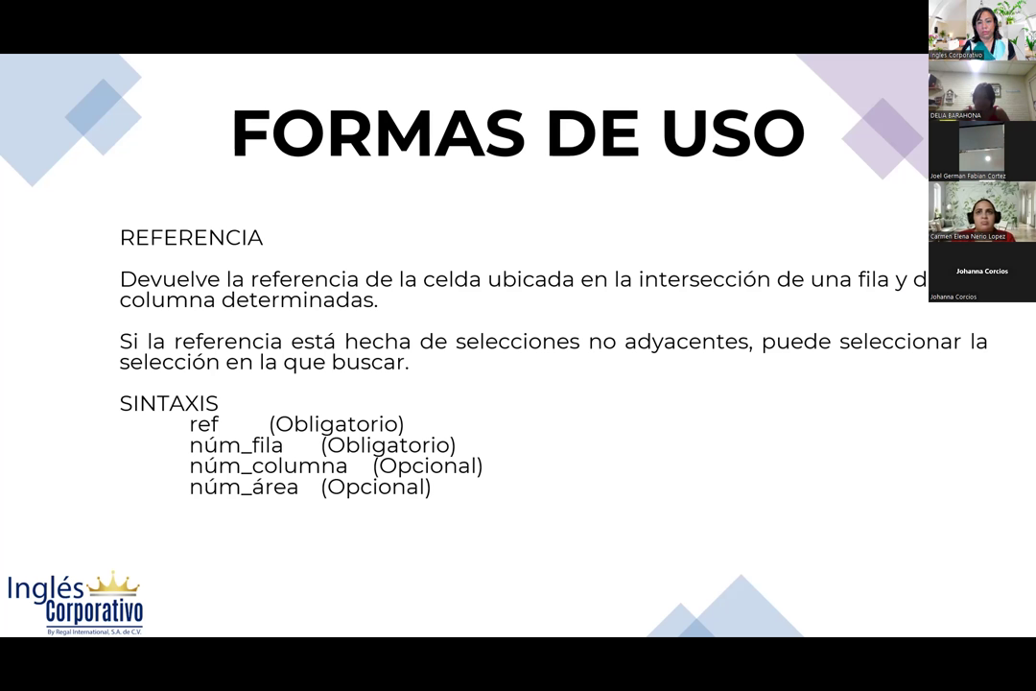
key("Right")
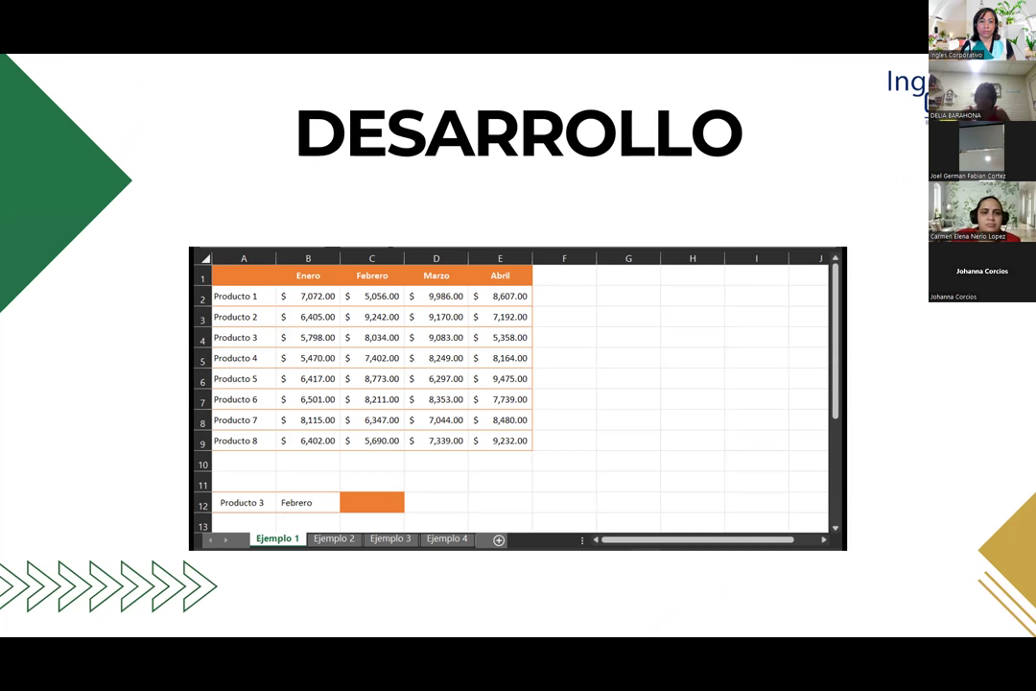
key("alt+Tab")
Maximize the Práctica Sesión 8 Excel window to fill the screen
double_click(477, 93)
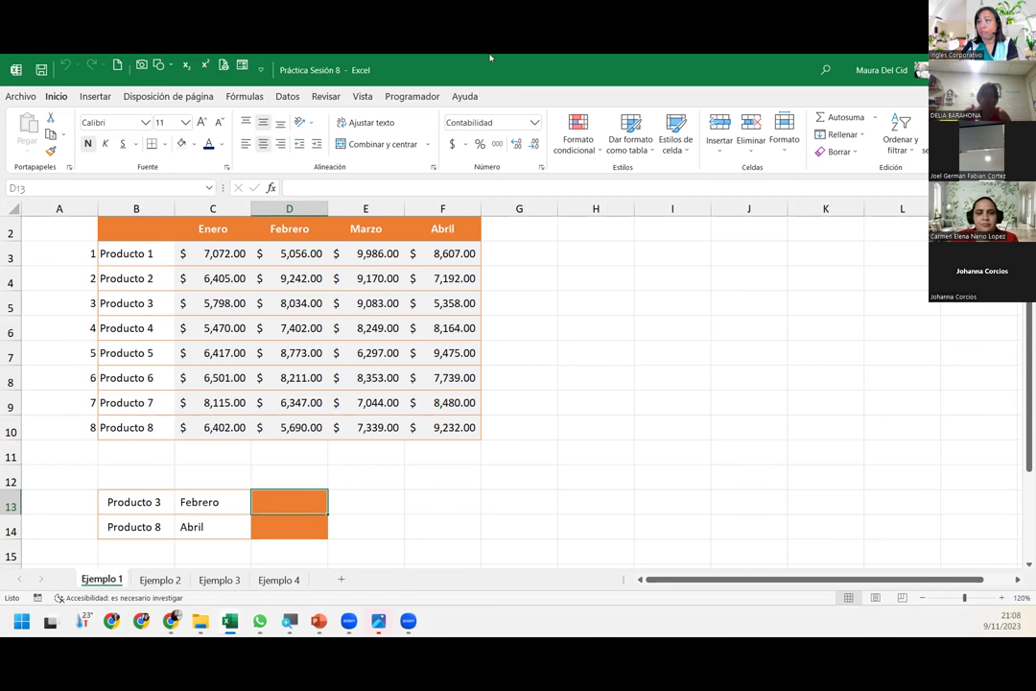
left_click(130, 402)
scroll(125, 377, "up", 1)
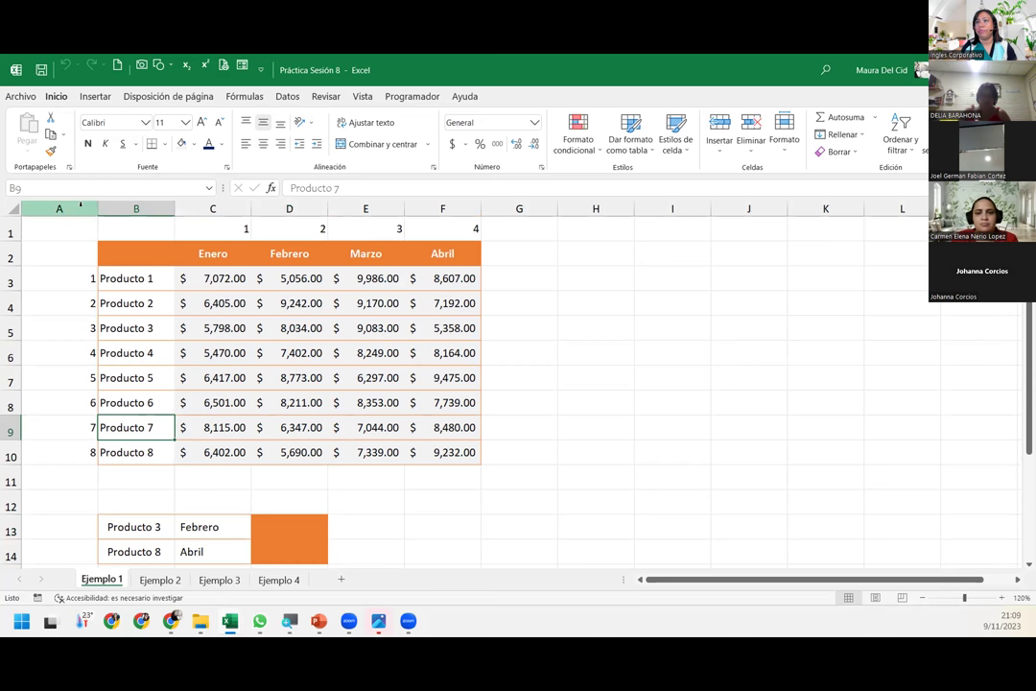
Narrow column A to a sliver beside the product sales table
left_click(52, 208)
left_click(13, 233, "ctrl")
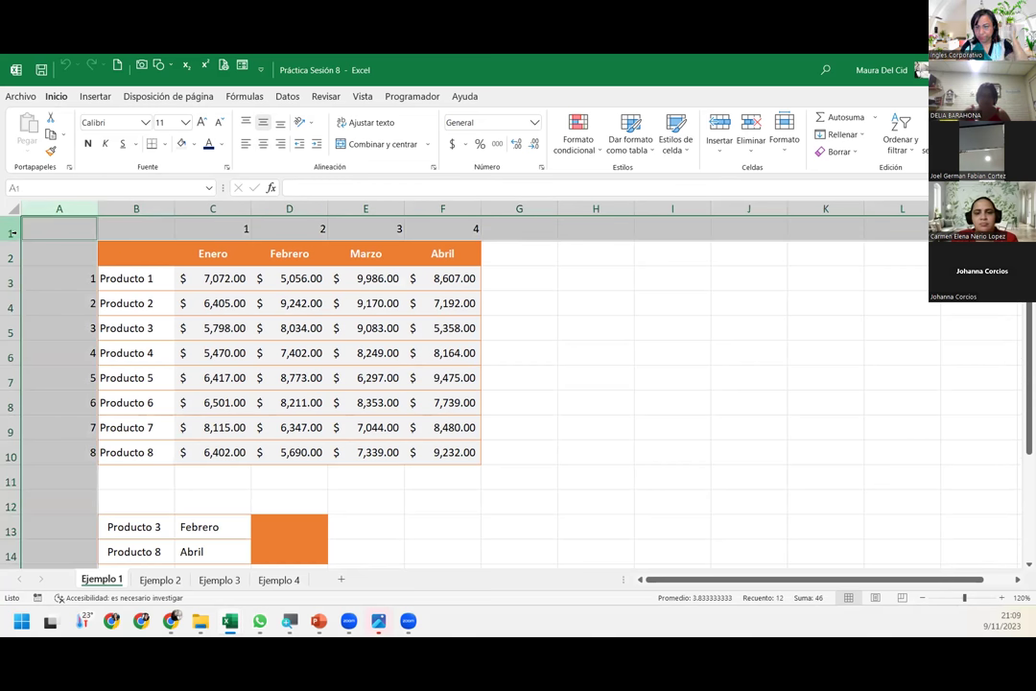
left_click(254, 294)
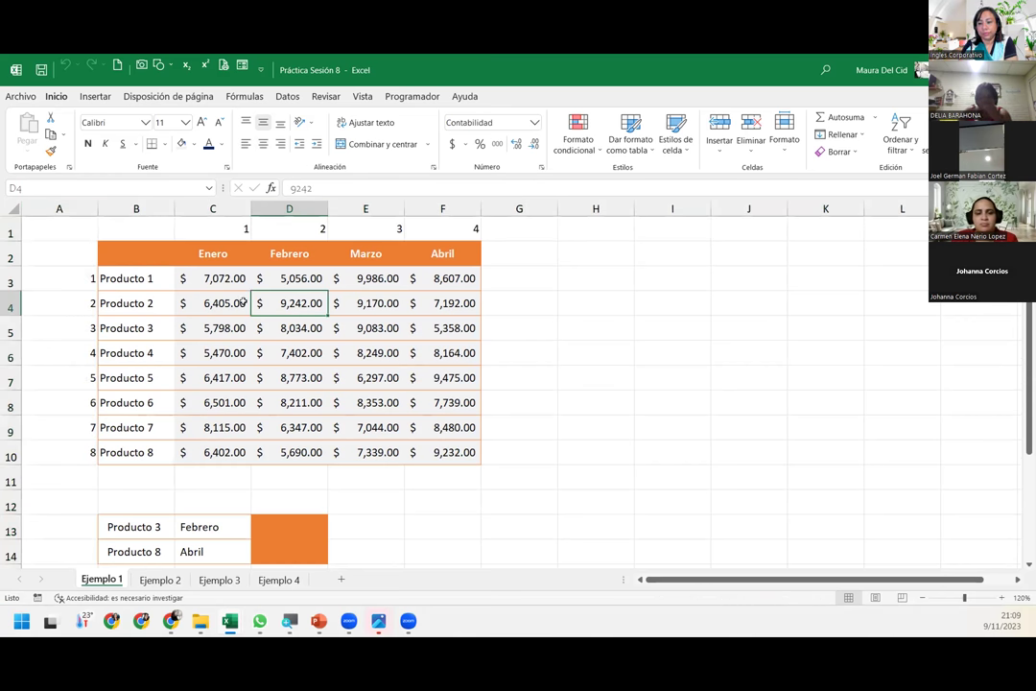
mouse_move(97, 206)
left_mouse_down()
mouse_move(34, 207)
mouse_move(16, 229)
mouse_move(42, 208)
left_mouse_up()
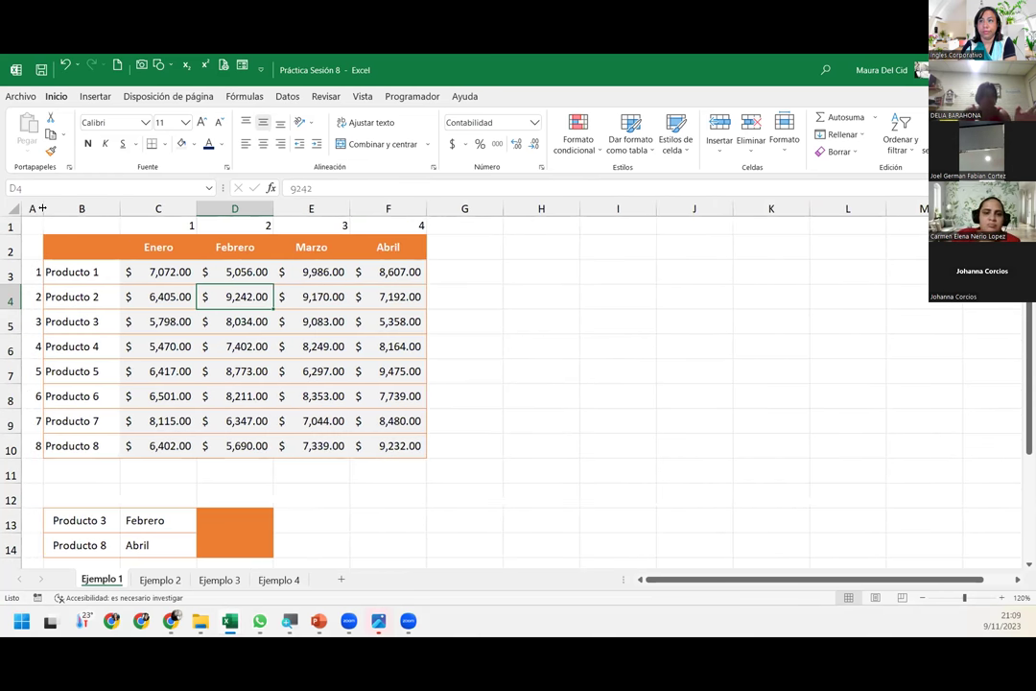
left_click(248, 520)
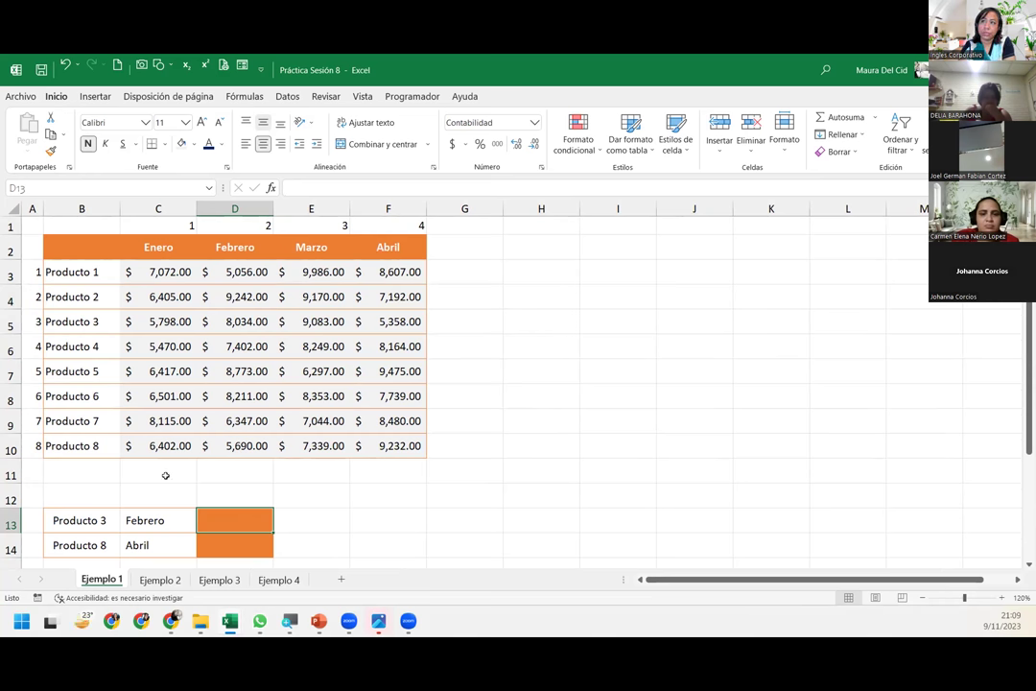
Select the Producto 1–8 monthly sales values in C3:F10
left_click_drag(151, 272, 403, 438)
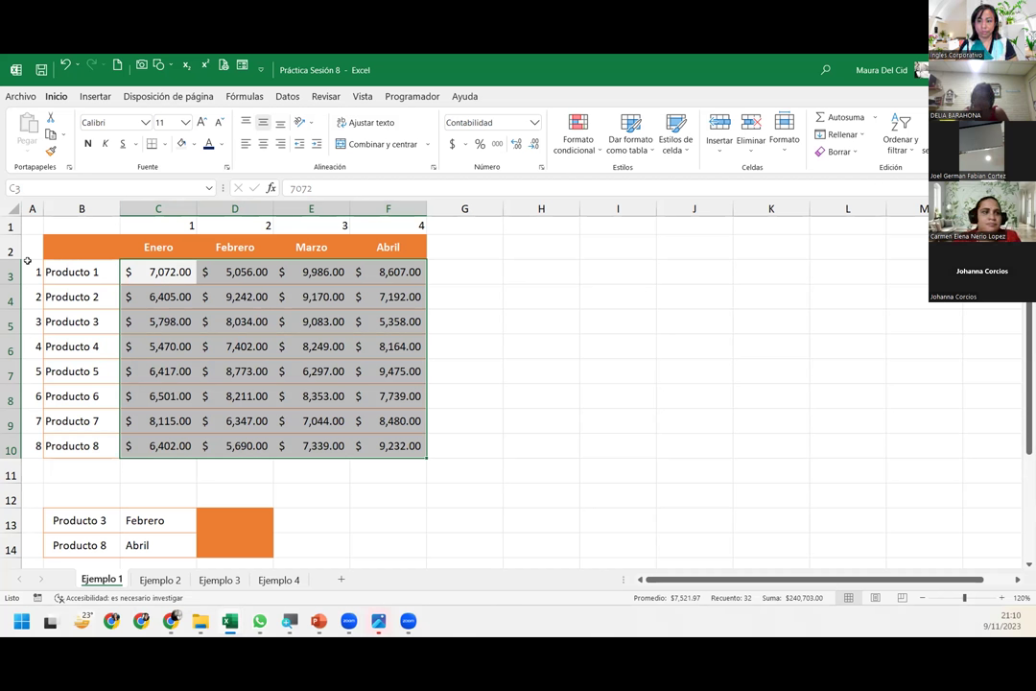
Delete the helper numbering column A and row 1, so the sales table starts at A1
left_click(32, 205)
right_click(32, 204)
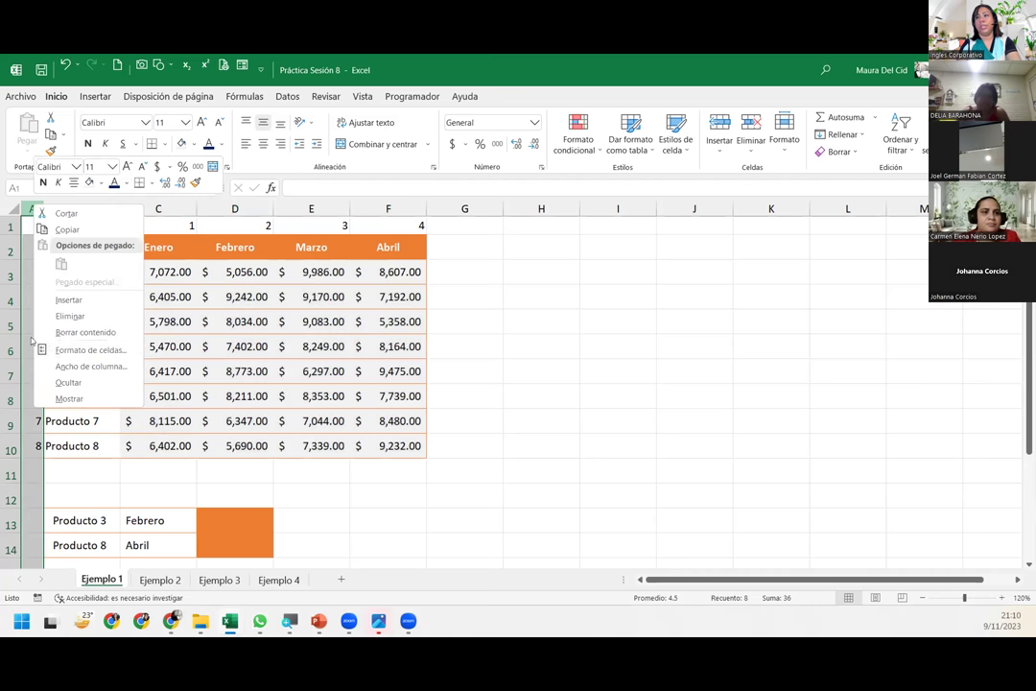
left_click(68, 305)
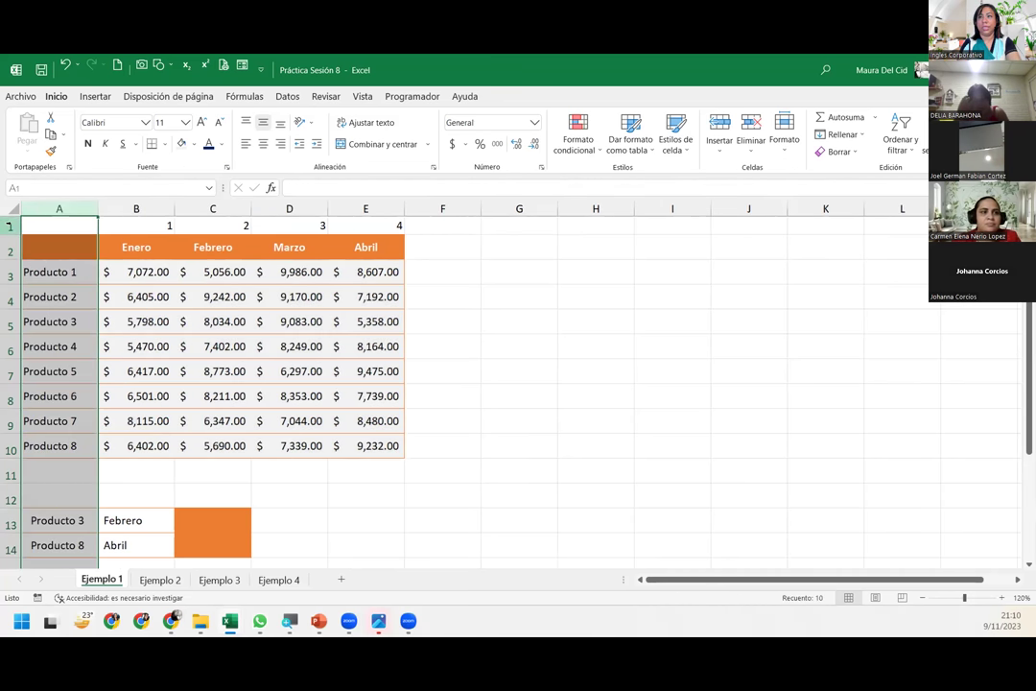
right_click(9, 227)
left_click(58, 338)
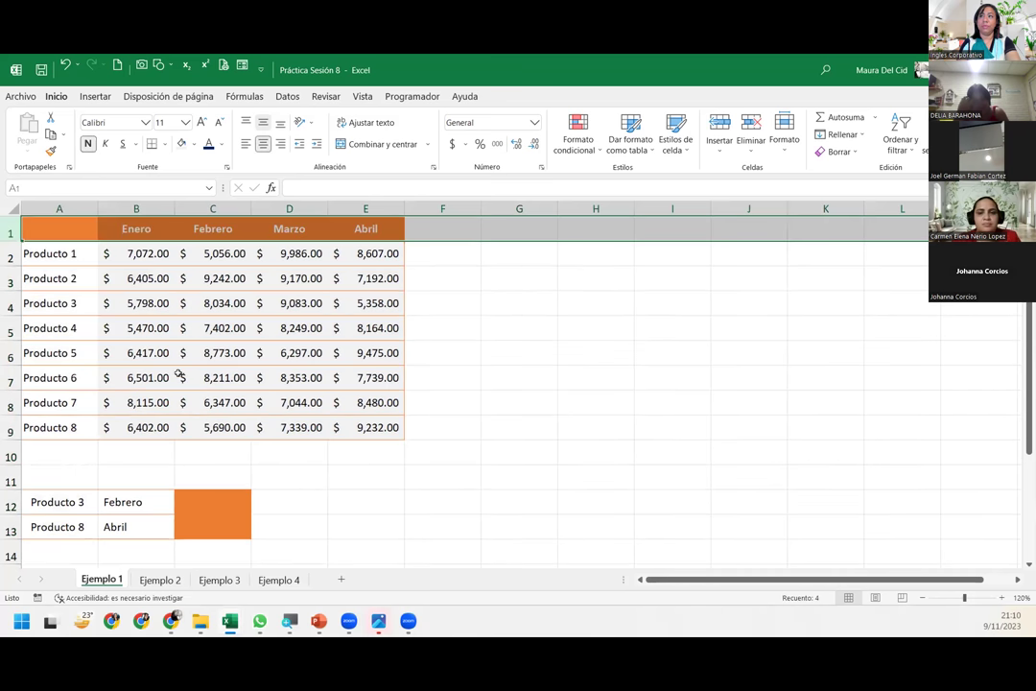
left_click(196, 495)
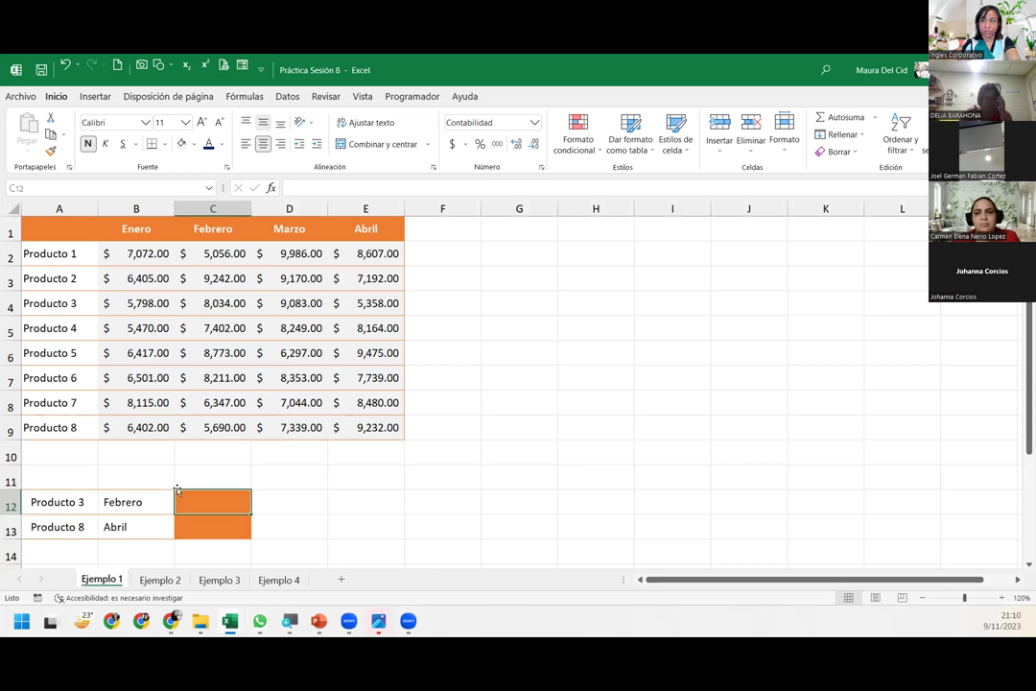
Cancel the half-typed =ID formula and show the Fórmulas tab's Búsqueda y referencia function list
type("=ID")
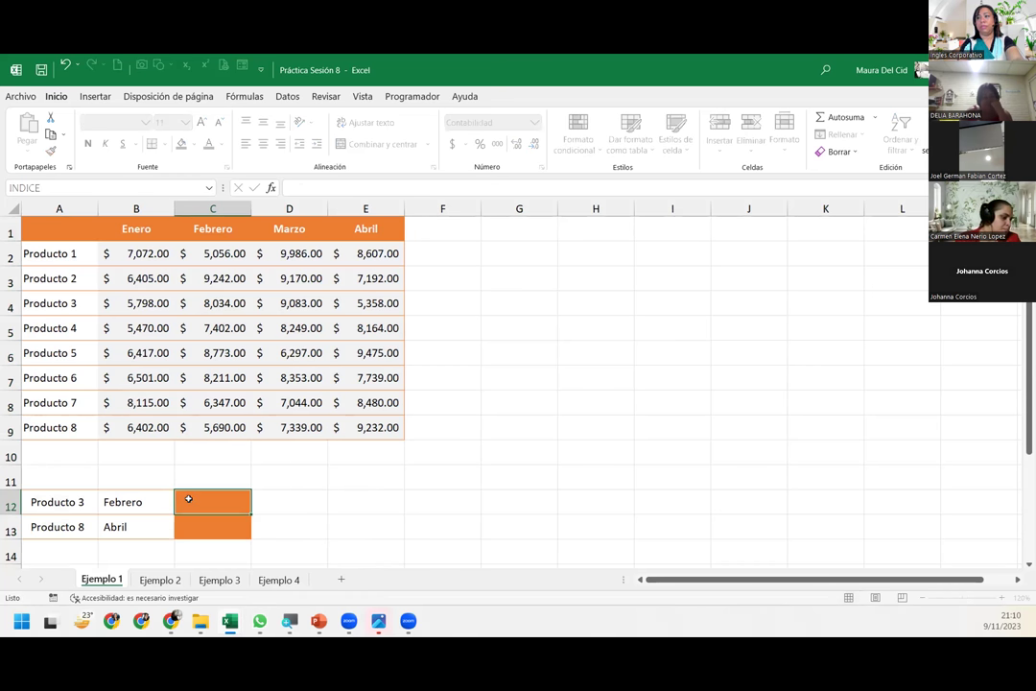
key("Escape")
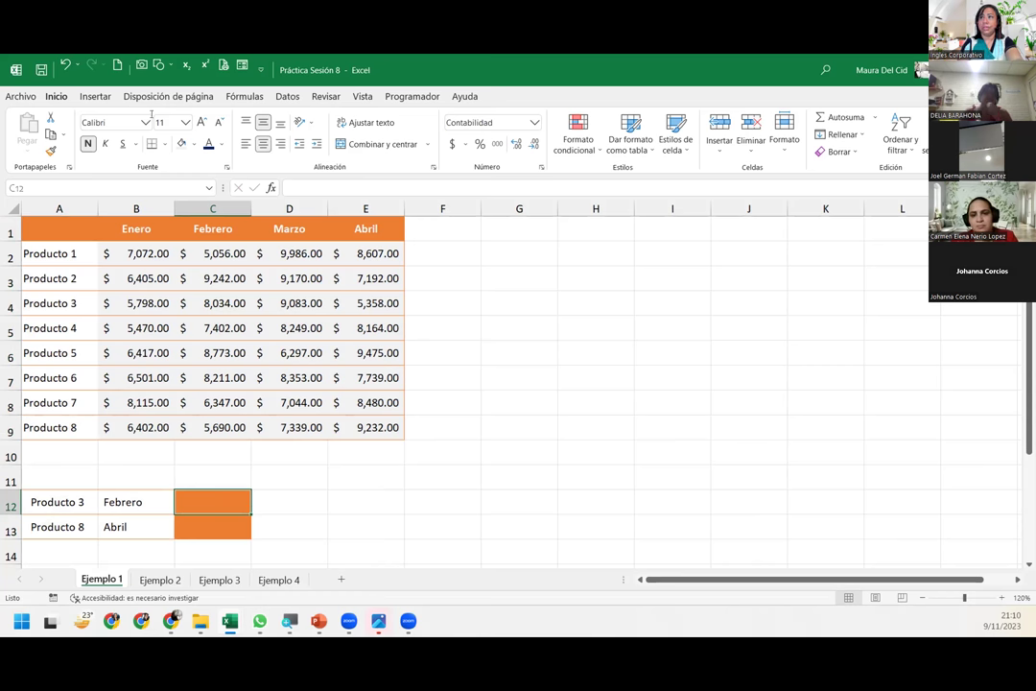
left_click(252, 96)
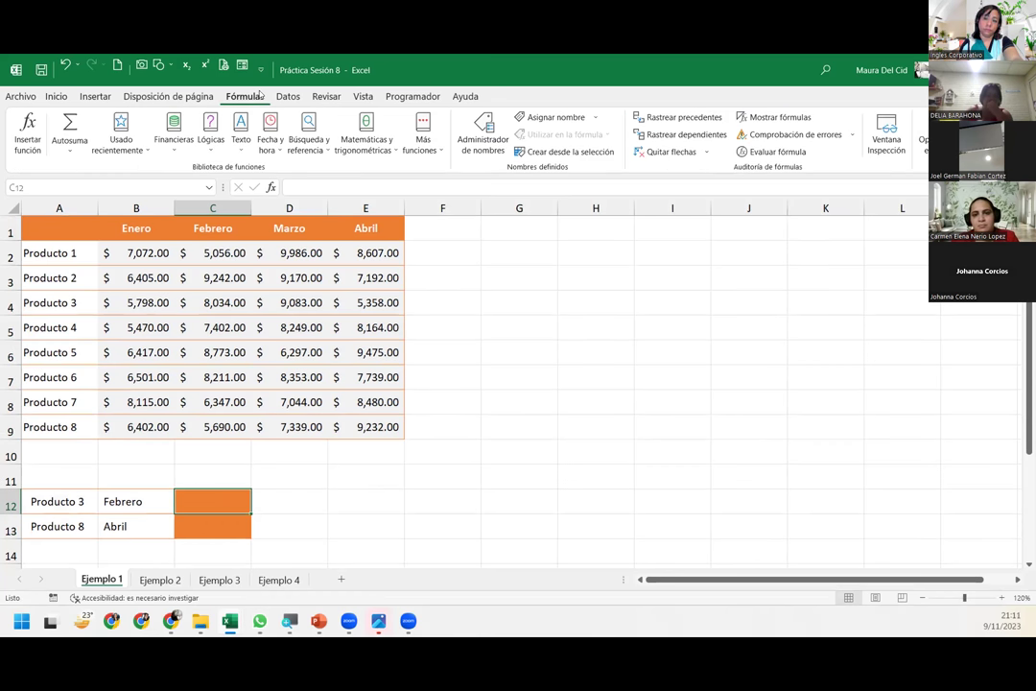
left_click(316, 146)
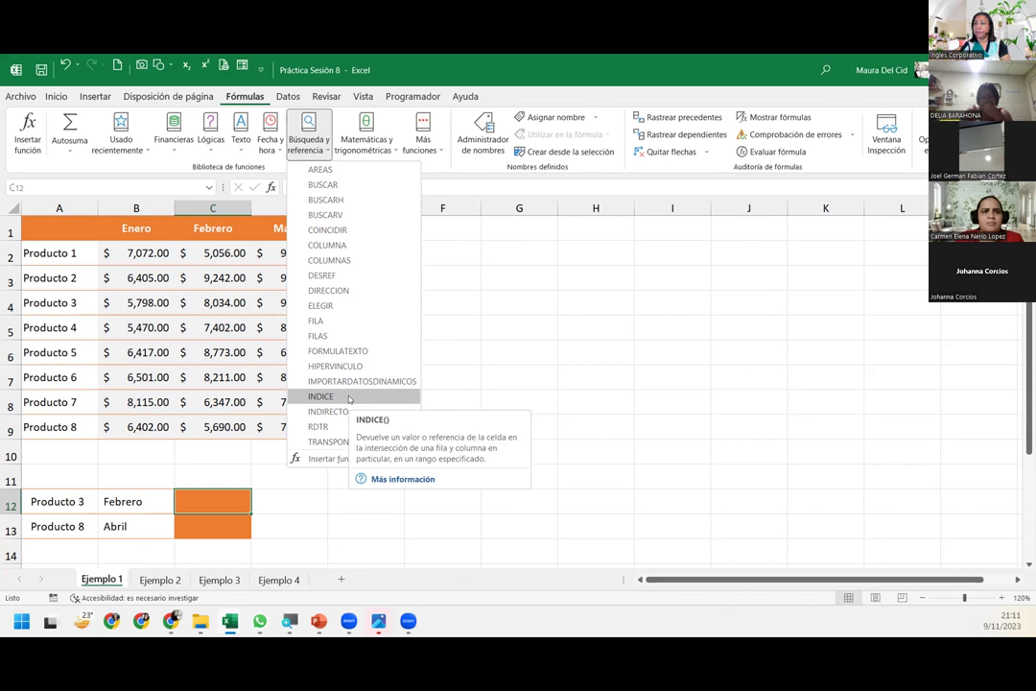
Insert INDICE into C12 and bring up its argument-form chooser
left_click(348, 398)
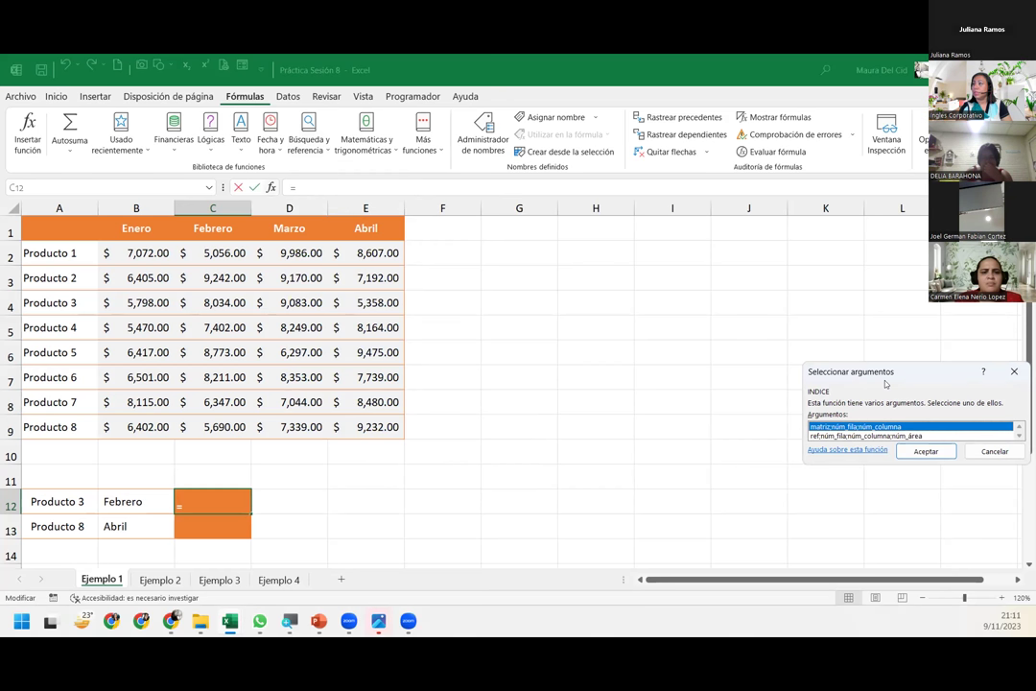
left_click_drag(886, 384, 433, 405)
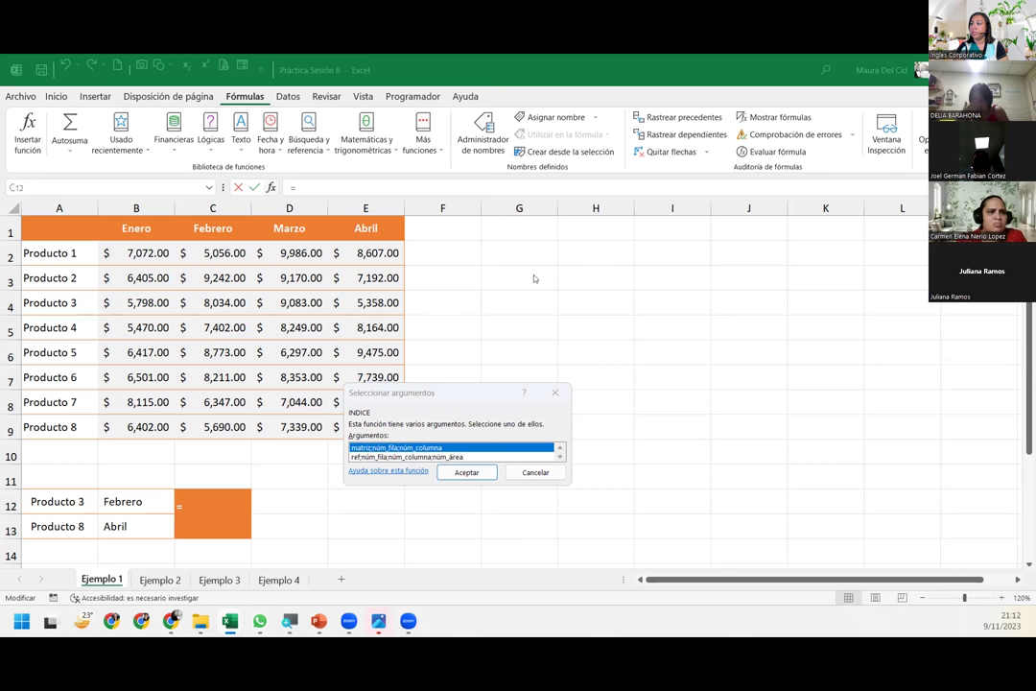
left_click(452, 389)
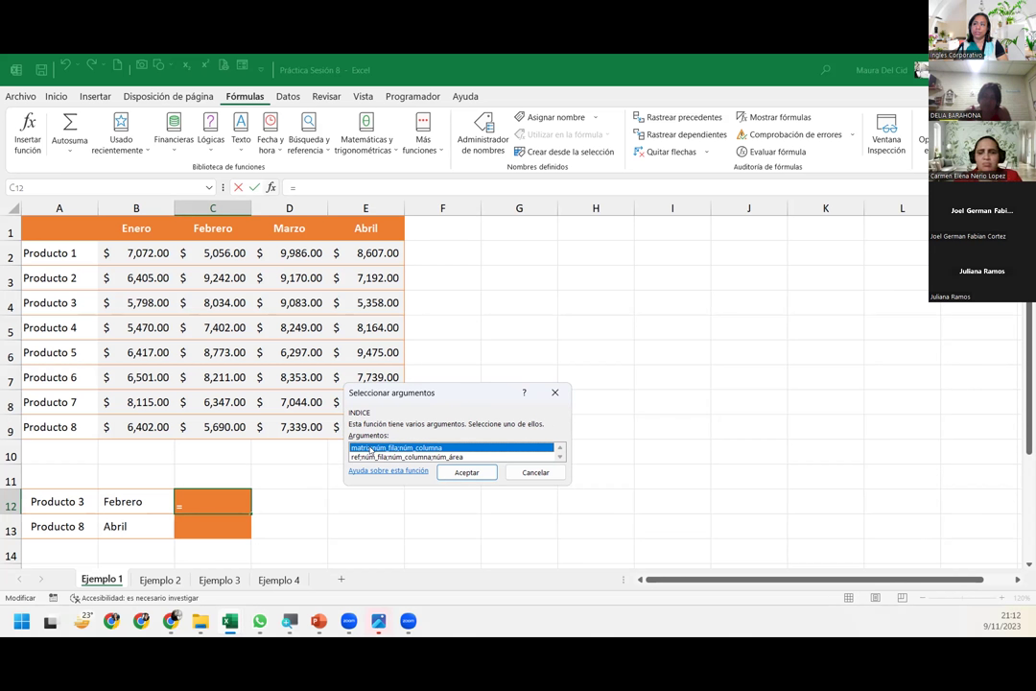
Choose the matriz form of INDICE and set its Matriz argument to B2:E9
left_click(465, 472)
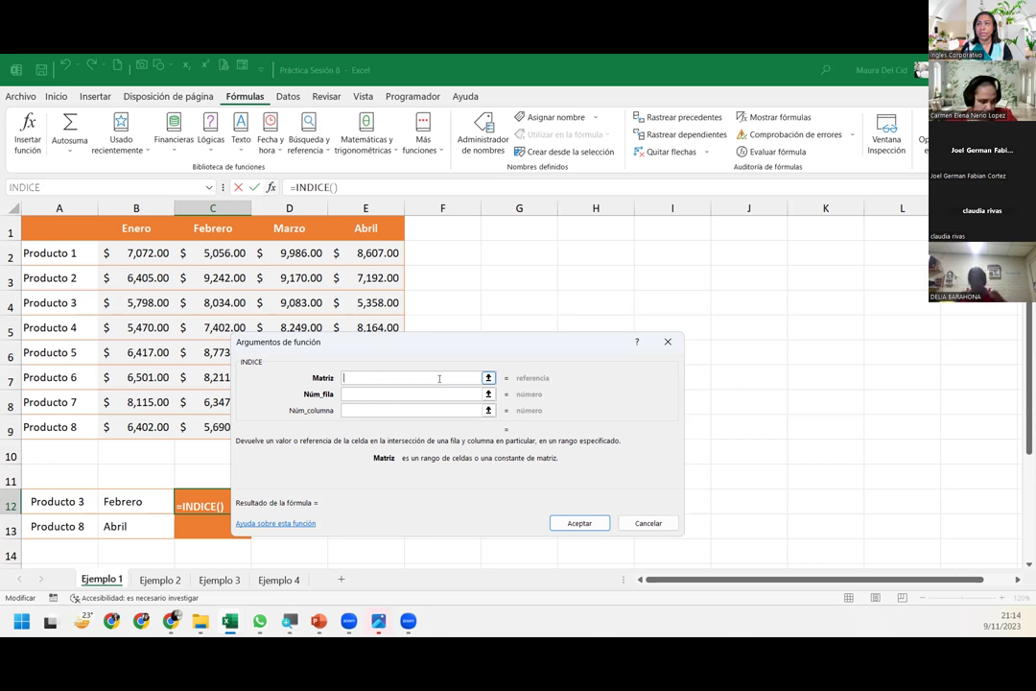
mouse_move(120, 253)
left_mouse_down()
mouse_move(363, 408)
mouse_move(370, 428)
left_mouse_up()
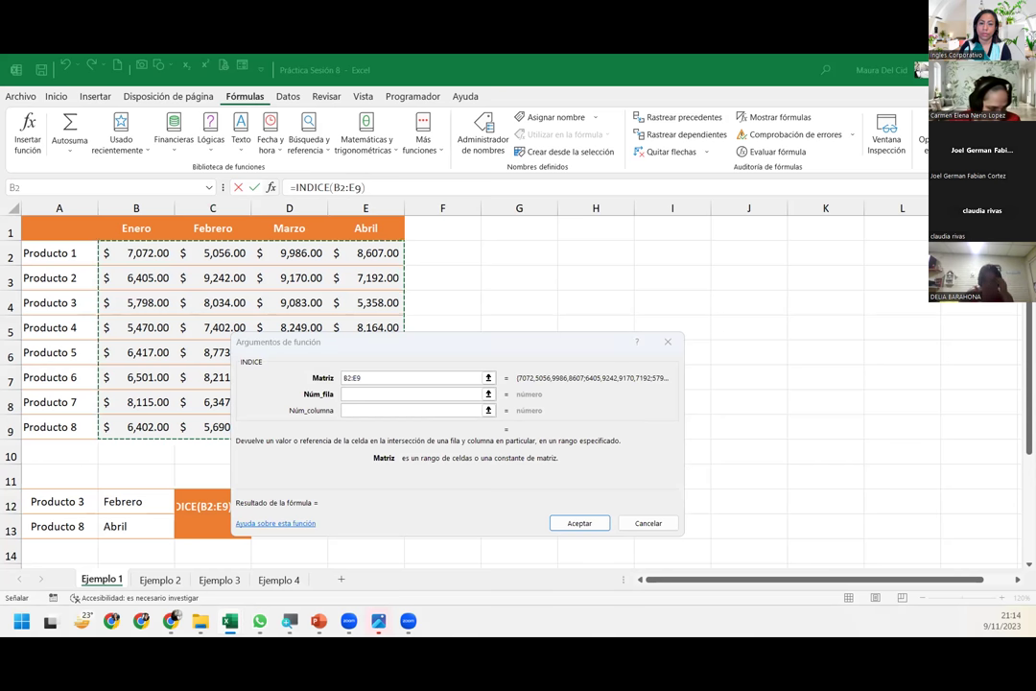
Enter 3 as the INDICE row number, giving =INDICE(B2:E9;3)
left_click(354, 396)
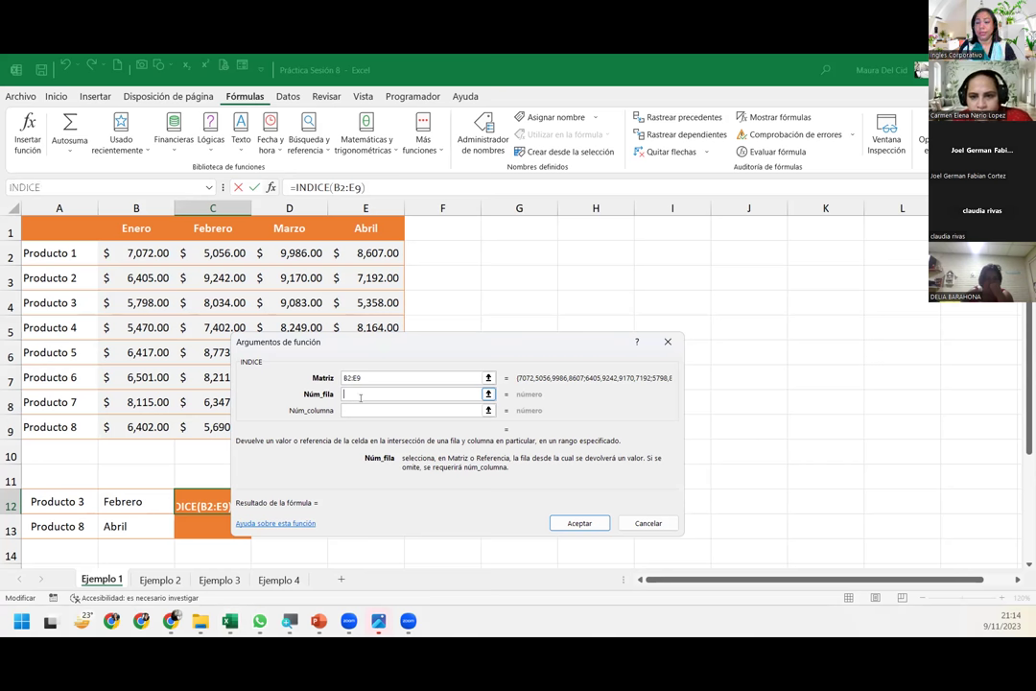
type("3")
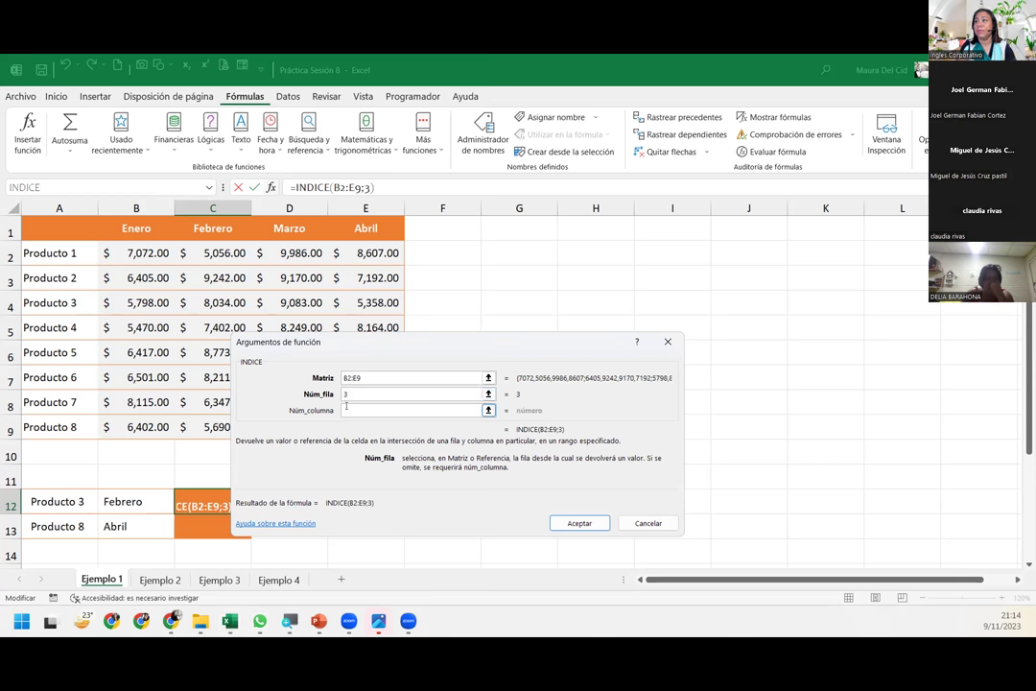
key("Tab")
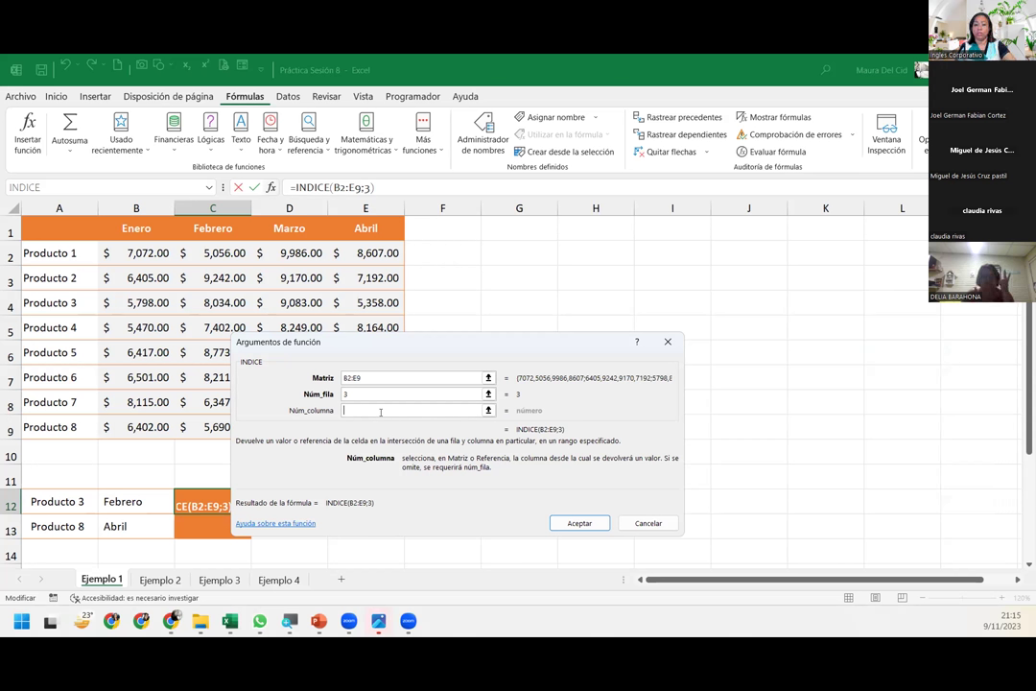
Enter 2 as the column number, giving =INDICE(B2:E9;3;2) with result 8,034.00
type("2")
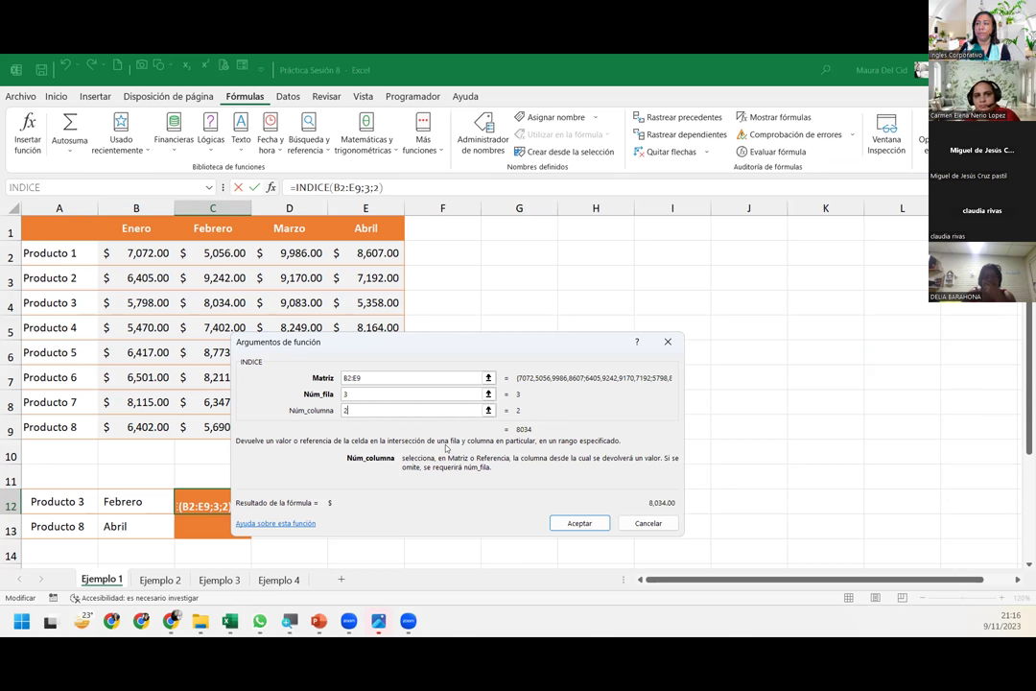
Confirm =INDICE(B2:E9;3;2) in C12 ($8,034.00) and highlight row 4 and column C to show the intersection
left_click(577, 524)
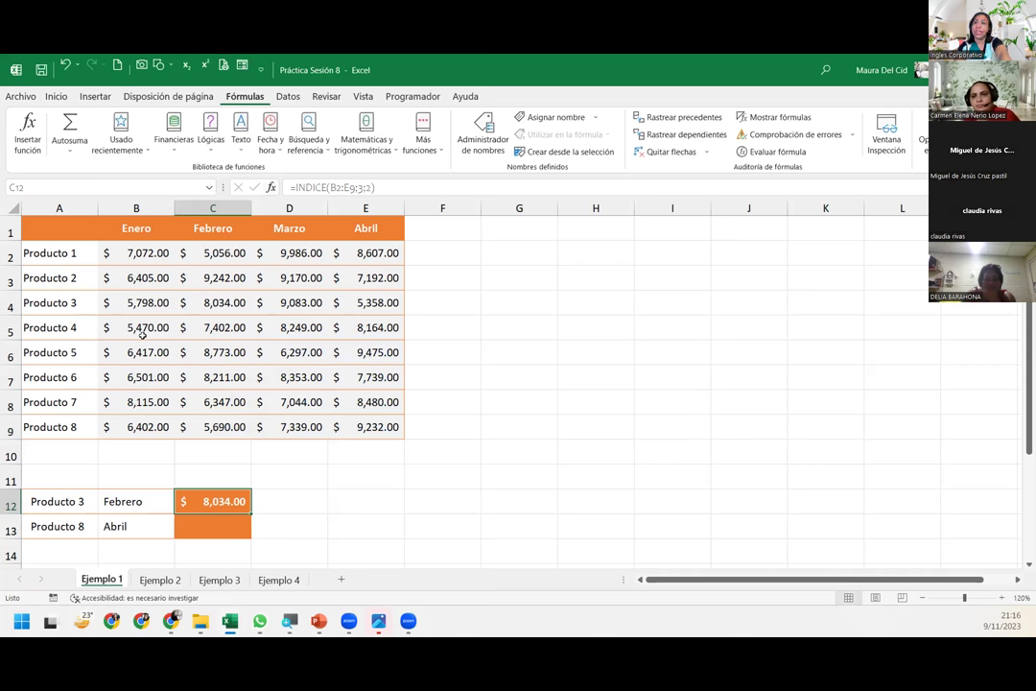
left_click_drag(48, 302, 382, 303)
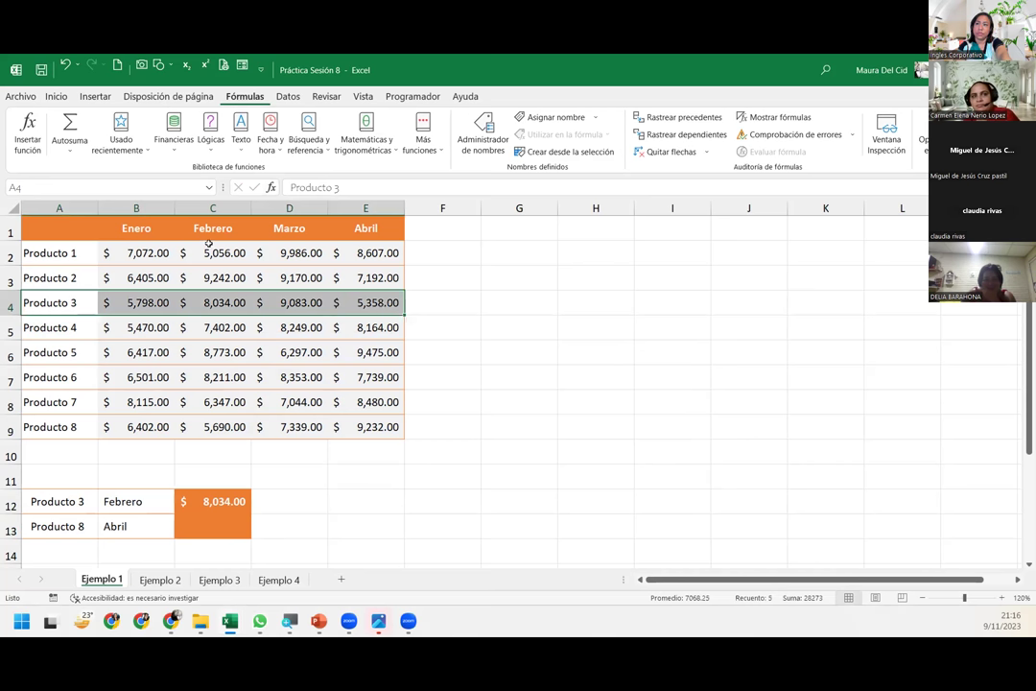
left_click_drag(216, 226, 235, 430)
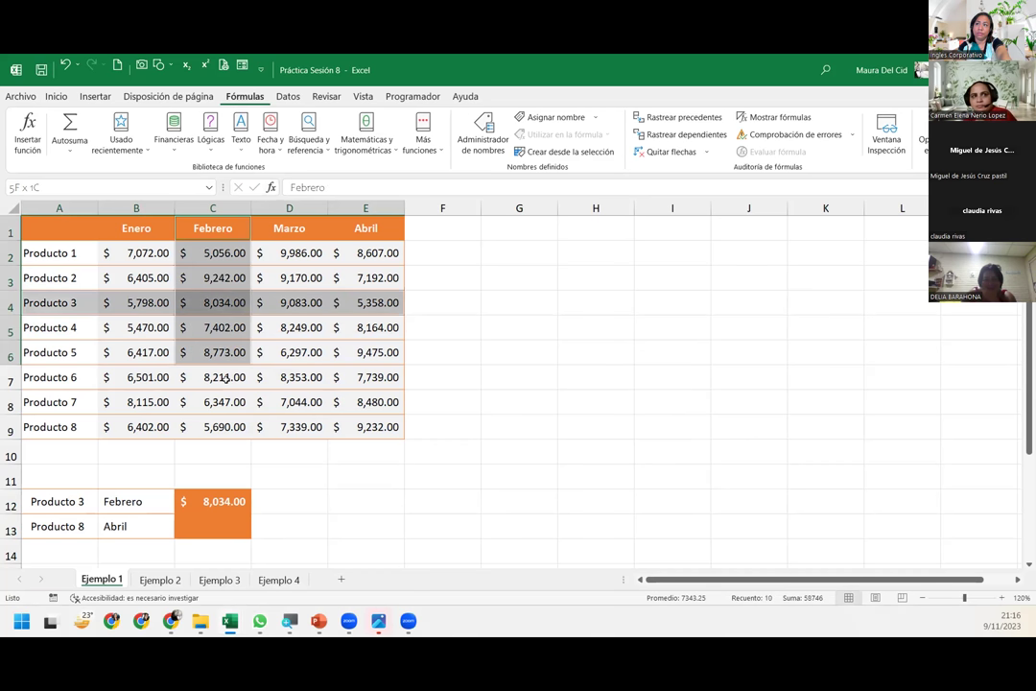
left_click(202, 302, "ctrl")
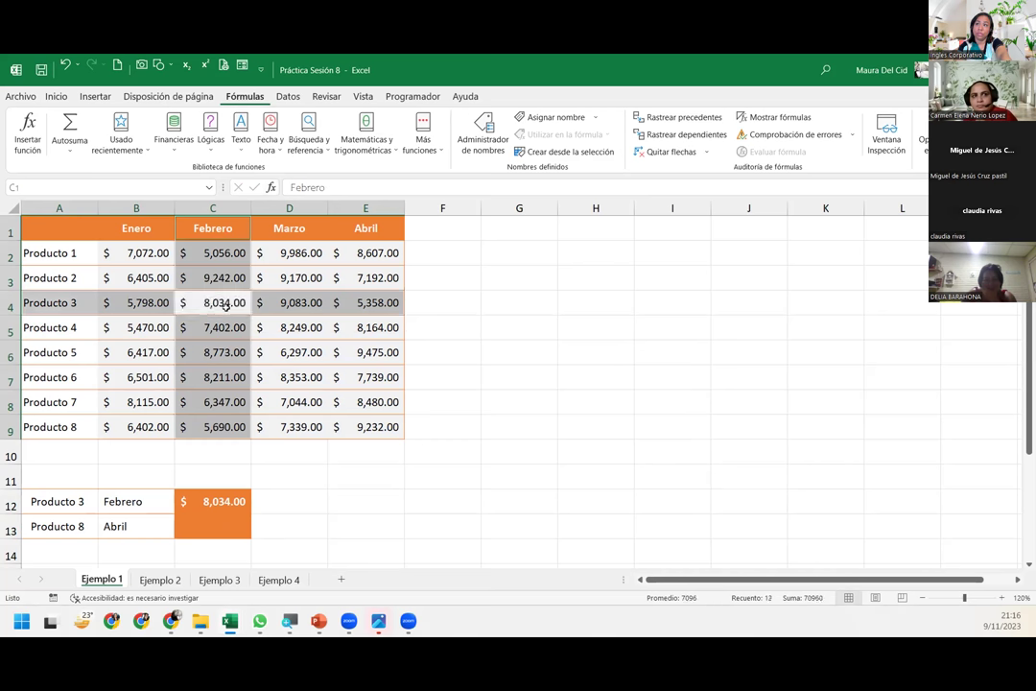
left_click(216, 501, "ctrl")
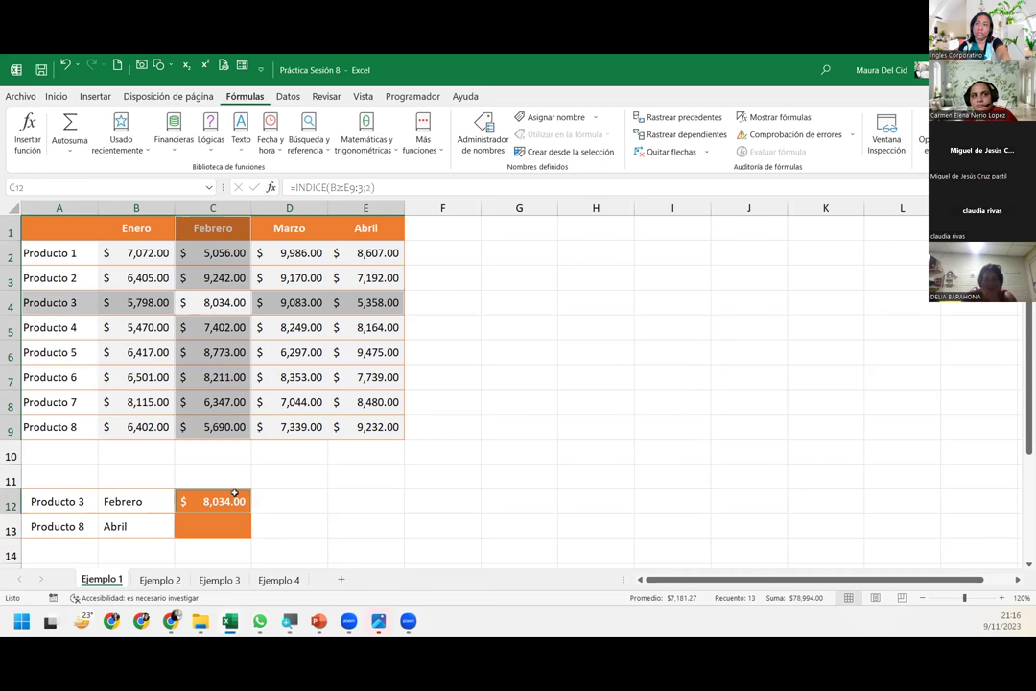
Close the other open window and select C13 for the Producto 8 Abril lookup
mouse_move(387, 626)
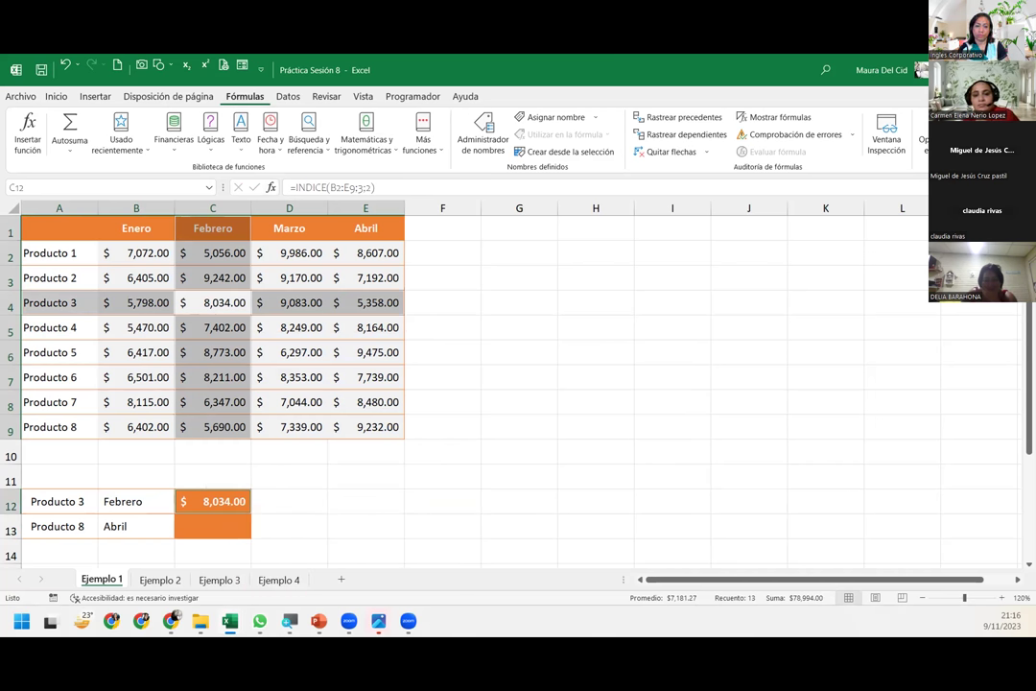
key("alt+Tab")
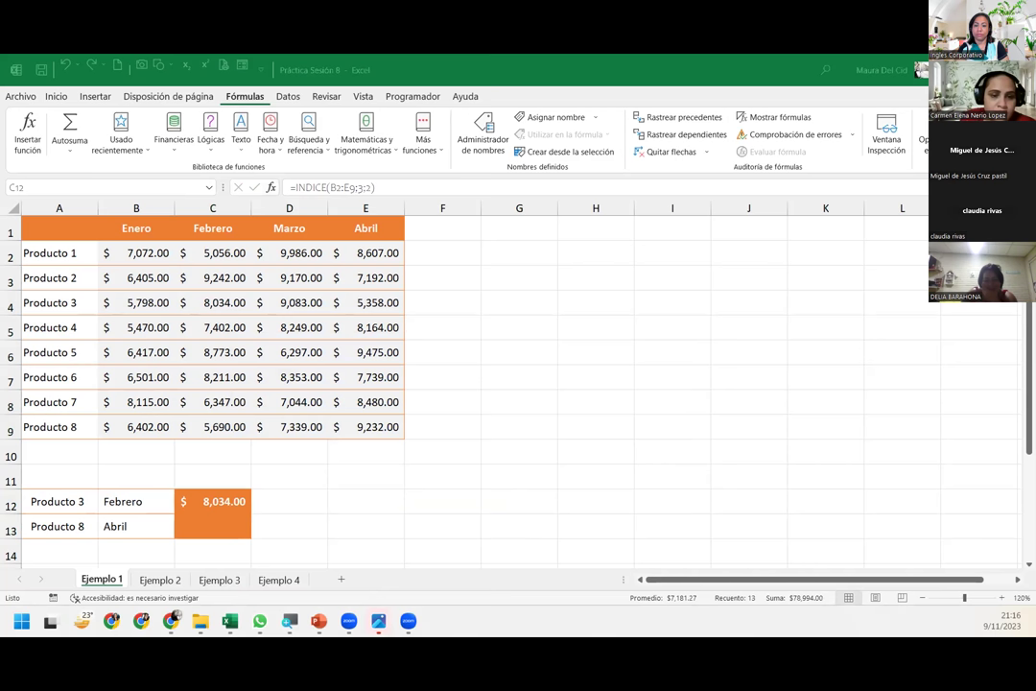
key("alt+F4")
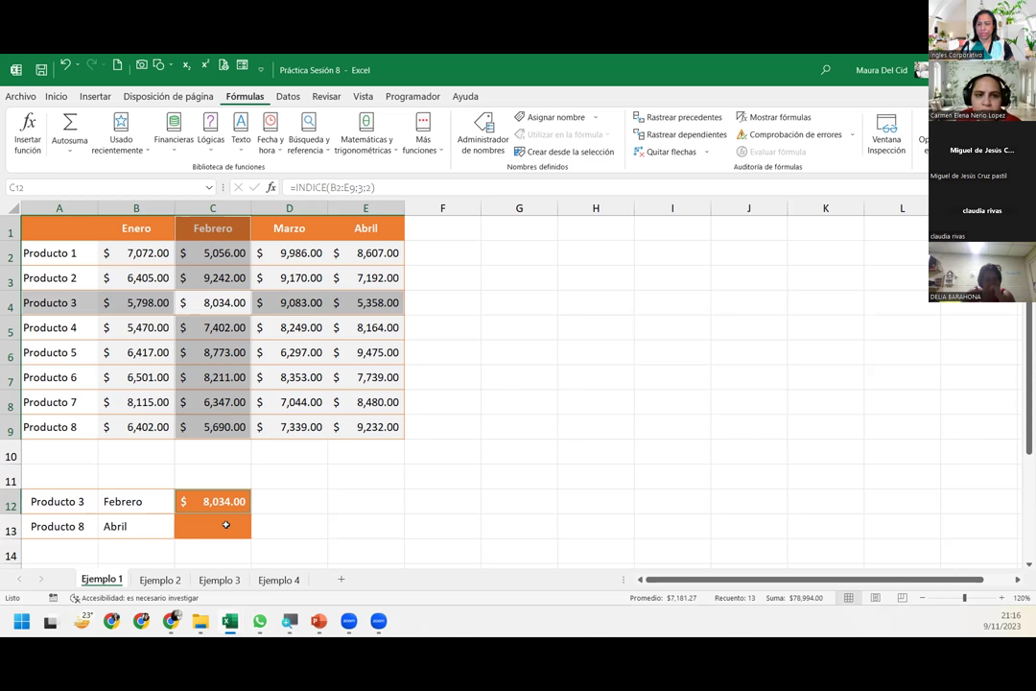
left_click(226, 525)
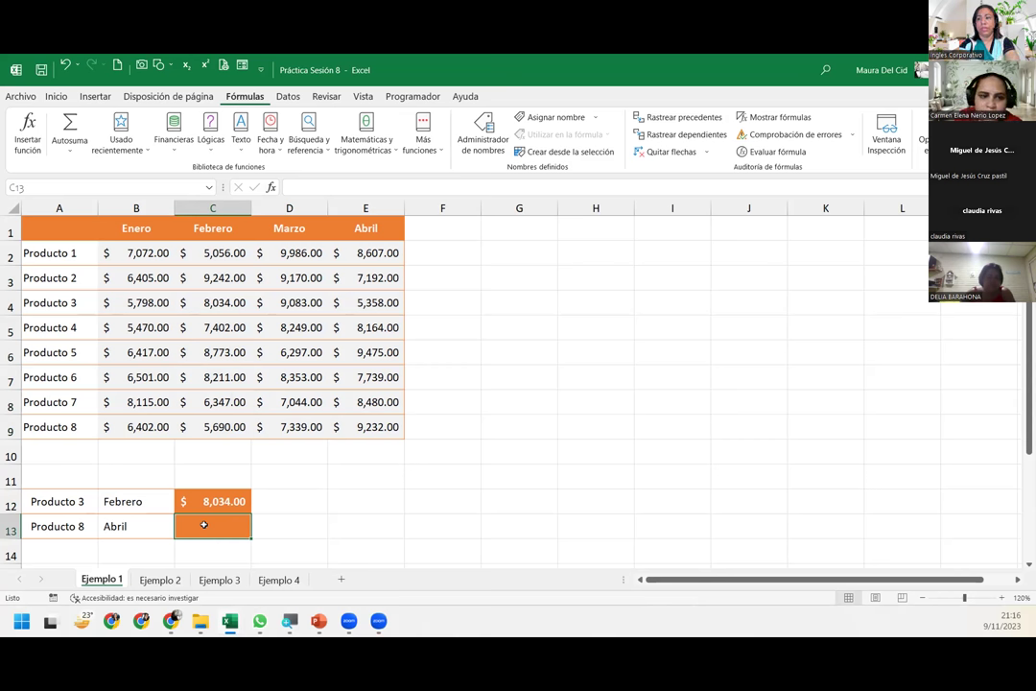
In C13 begin =INDICE(B2:E9;8; using the autocomplete list and the sales values B2:E9
type("=")
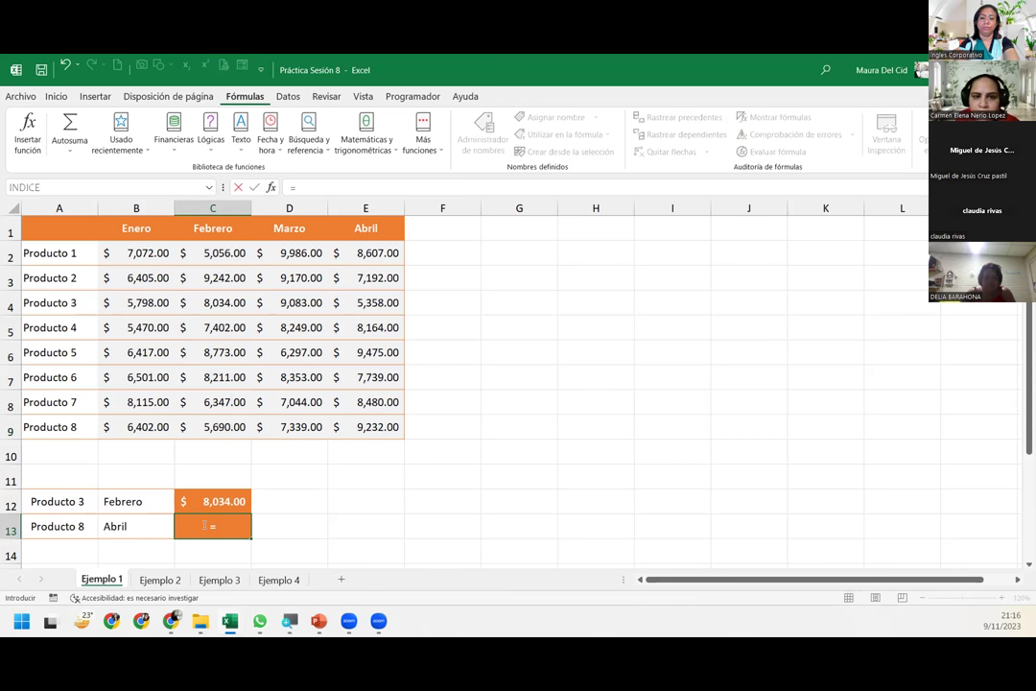
type("IN")
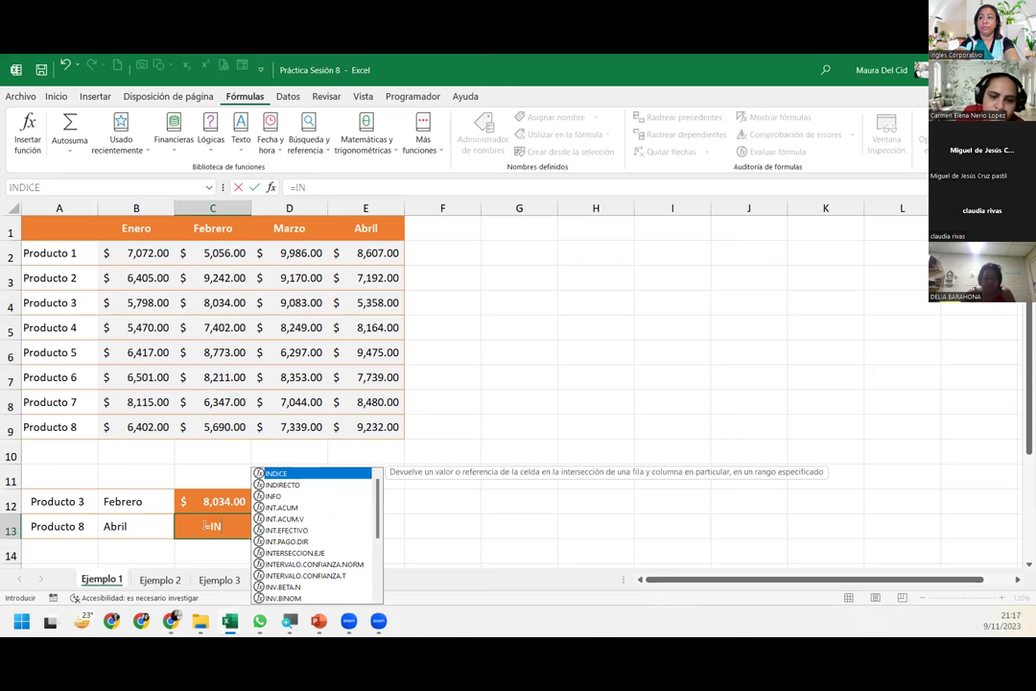
type("D")
double_click(224, 546)
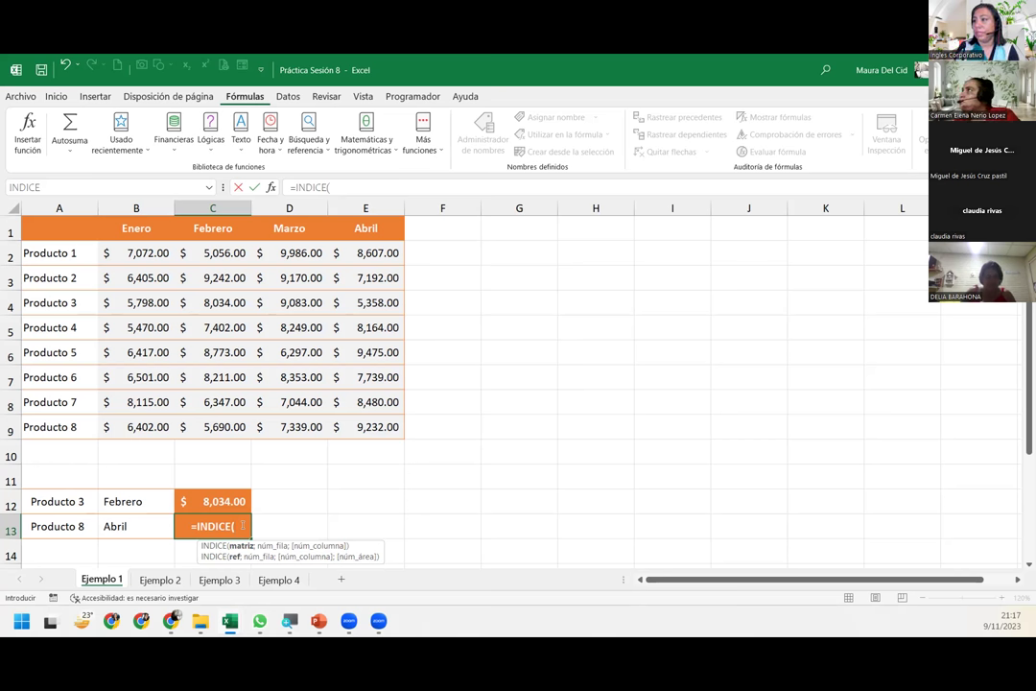
mouse_move(108, 253)
left_mouse_down()
mouse_move(359, 407)
mouse_move(355, 439)
left_mouse_up()
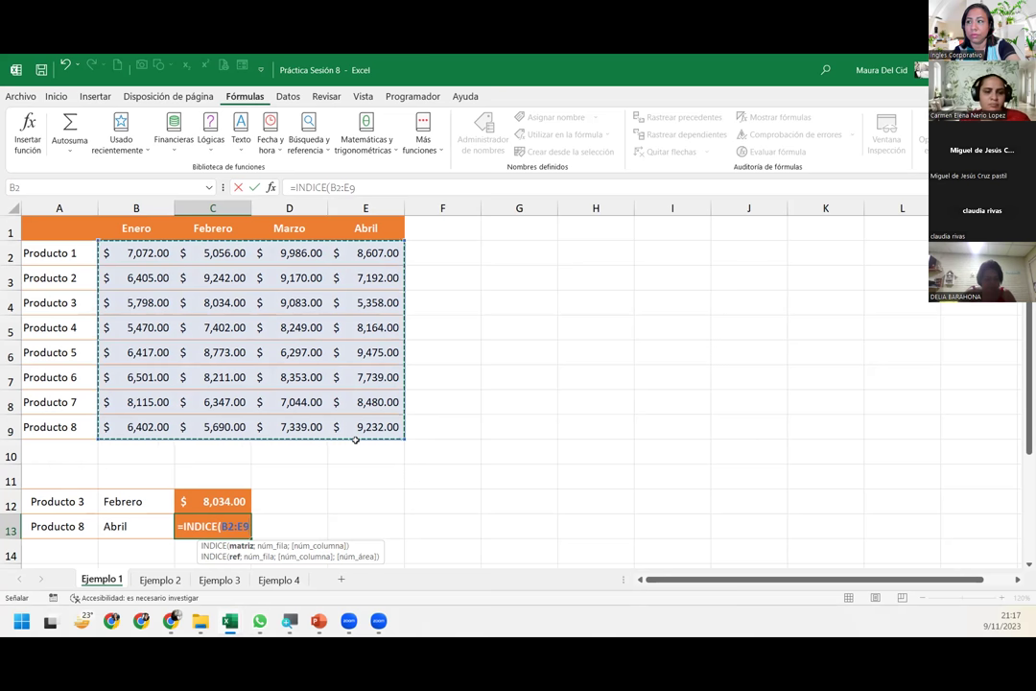
type(";")
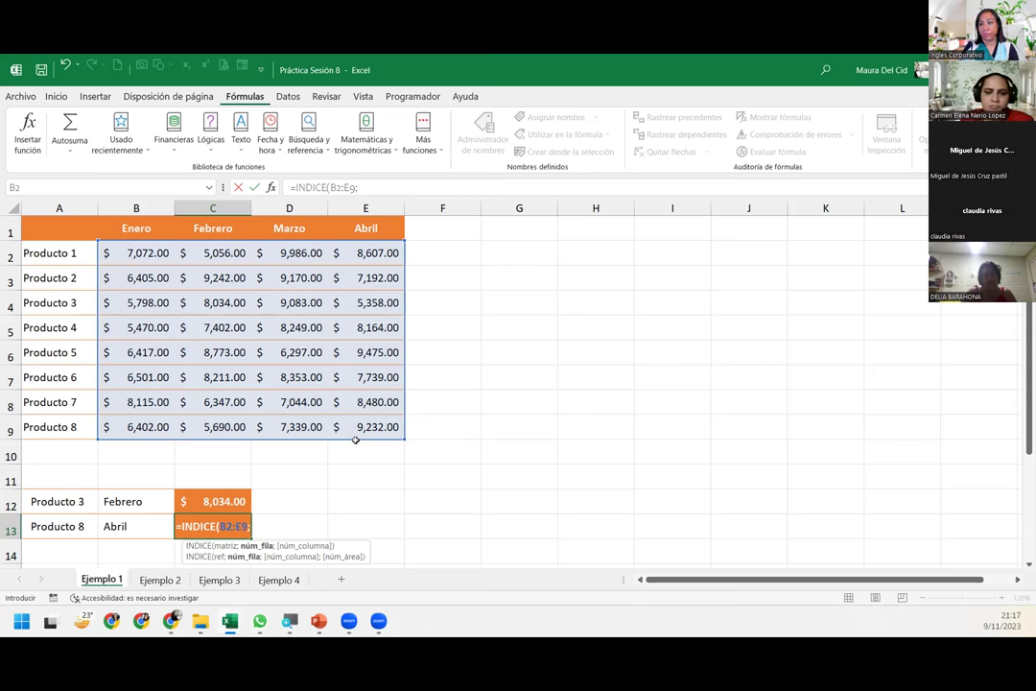
type("8")
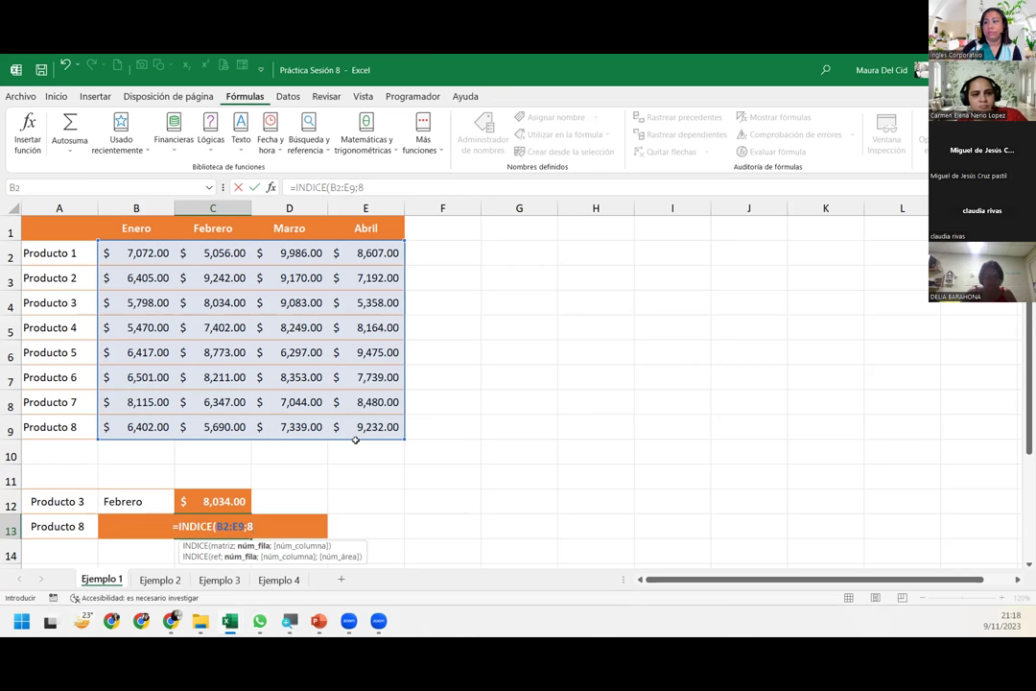
type(";")
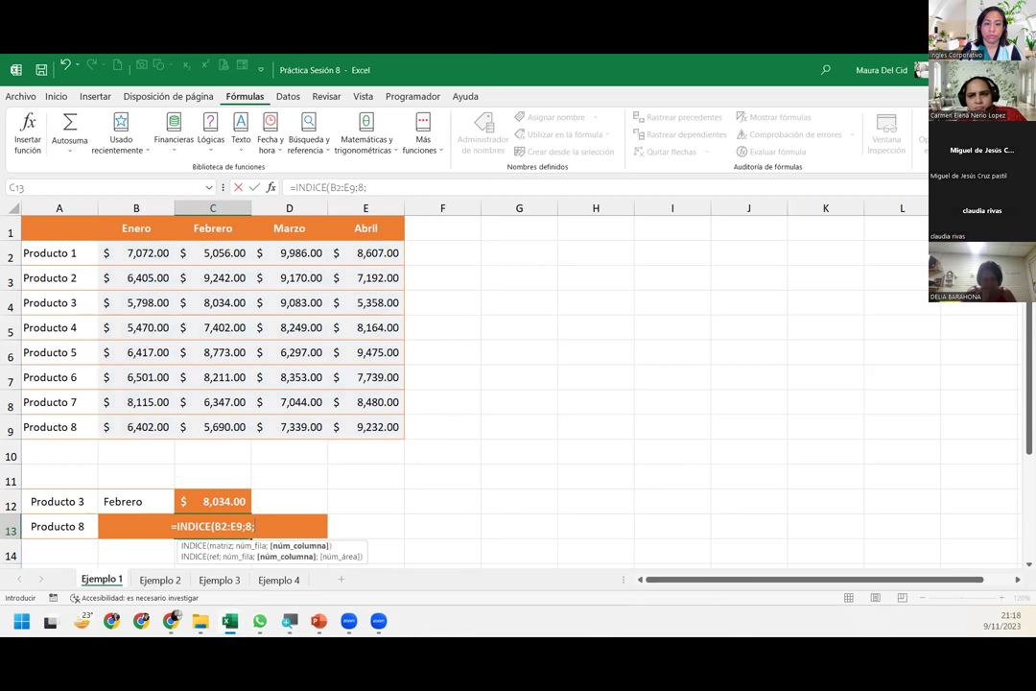
key("ctrl+Tab")
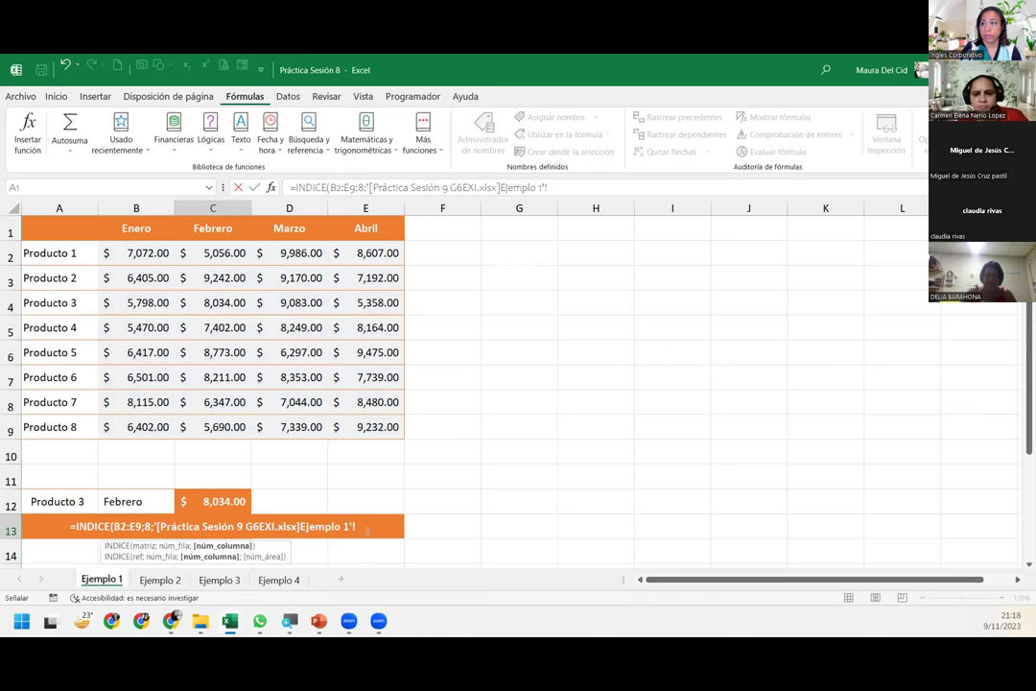
Remove the stray sheet reference and finish C13 as =INDICE(B2:E9;8;4), giving $9,232.00
left_click_drag(368, 528, 153, 526)
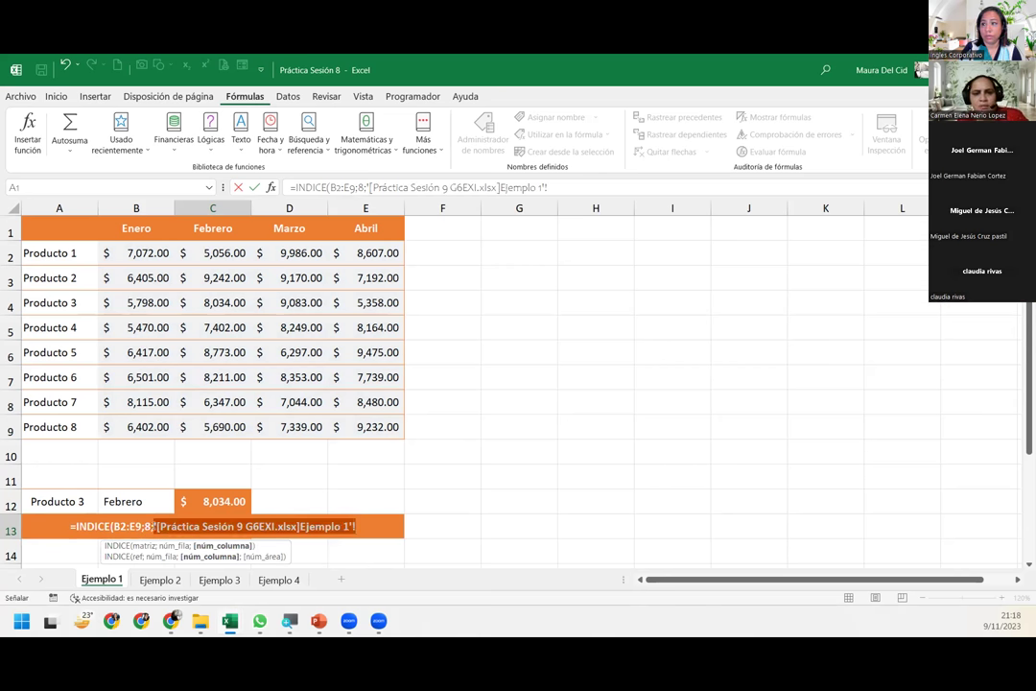
key("BackSpace")
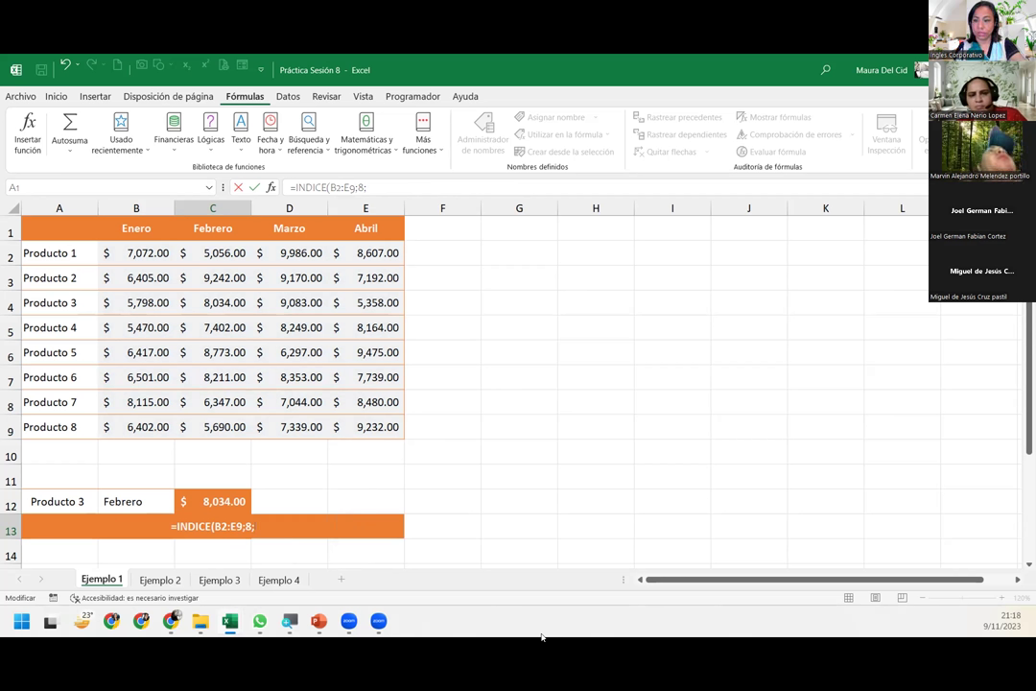
type("4")
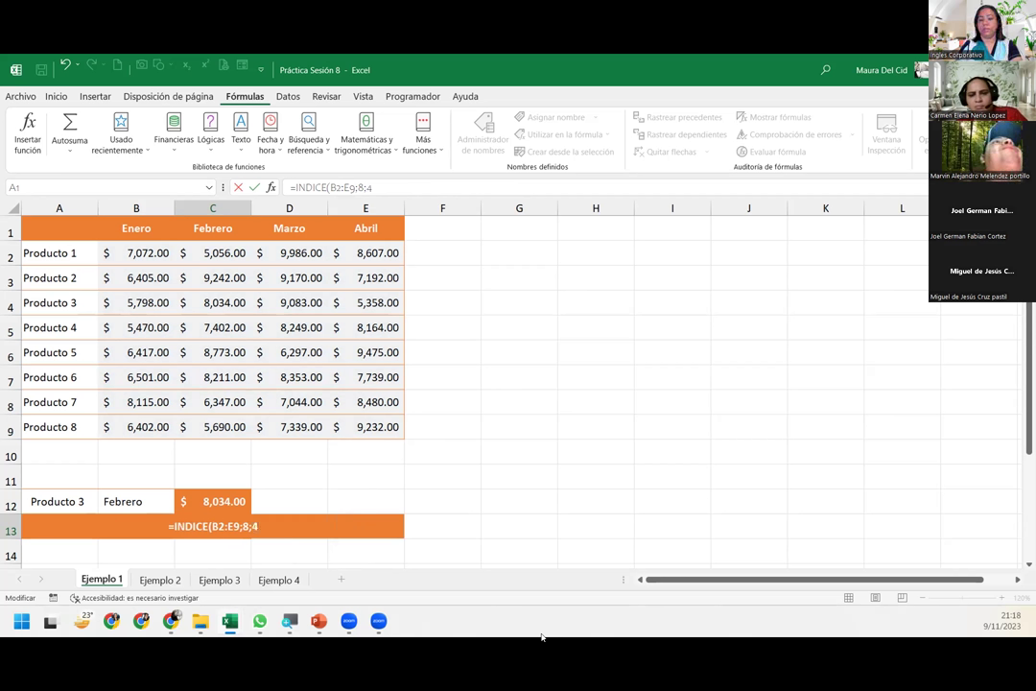
type(")")
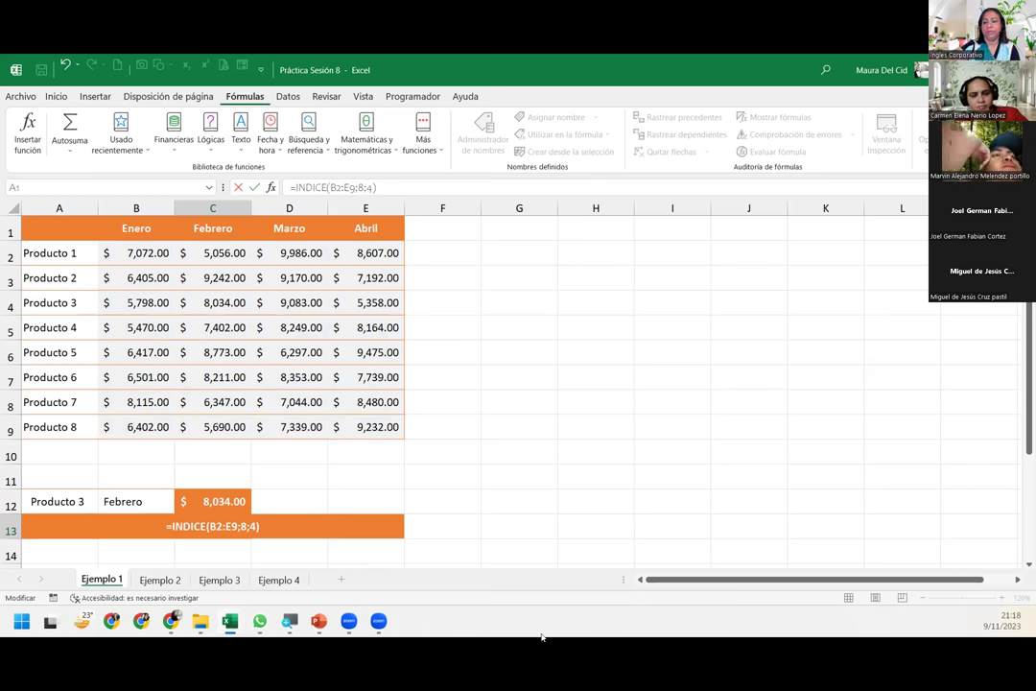
key("Escape")
key("Return")
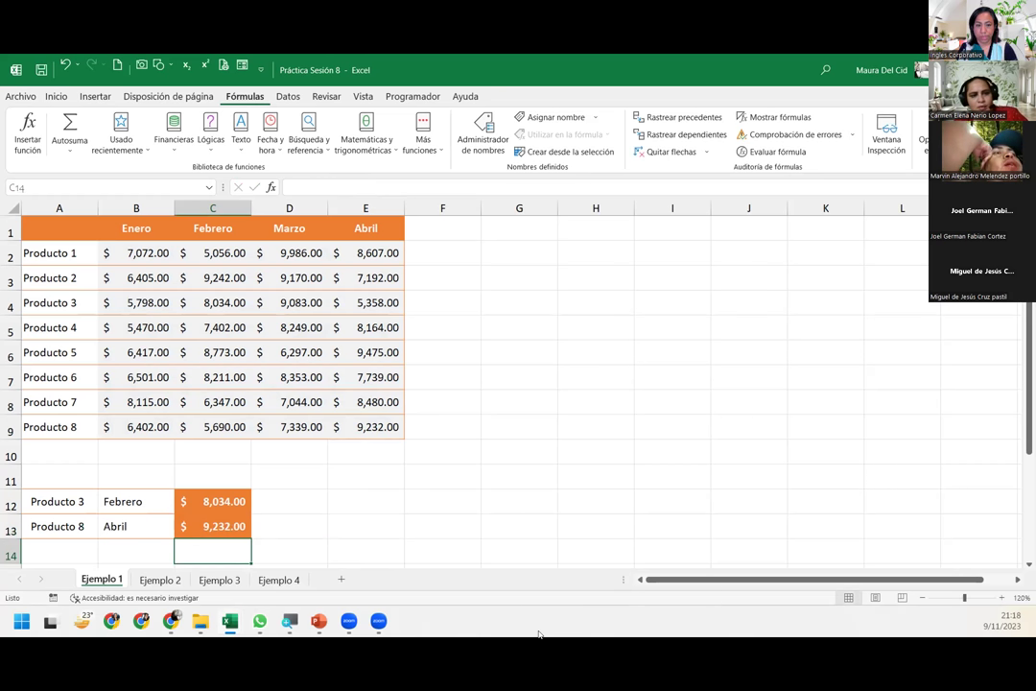
right_click(71, 206)
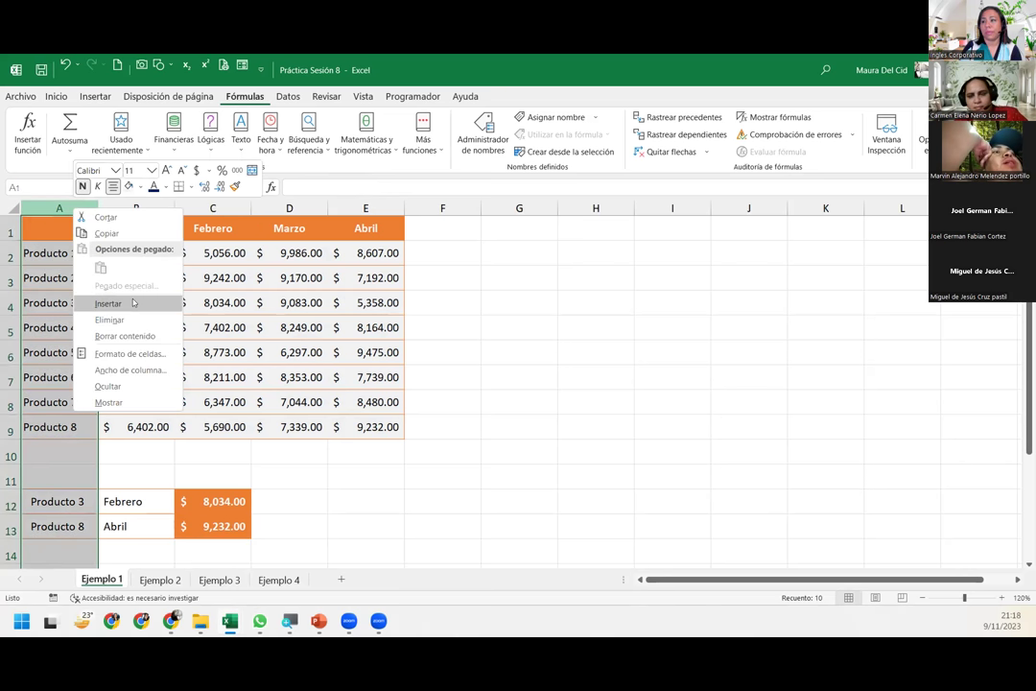
left_click(113, 303)
right_click(11, 232)
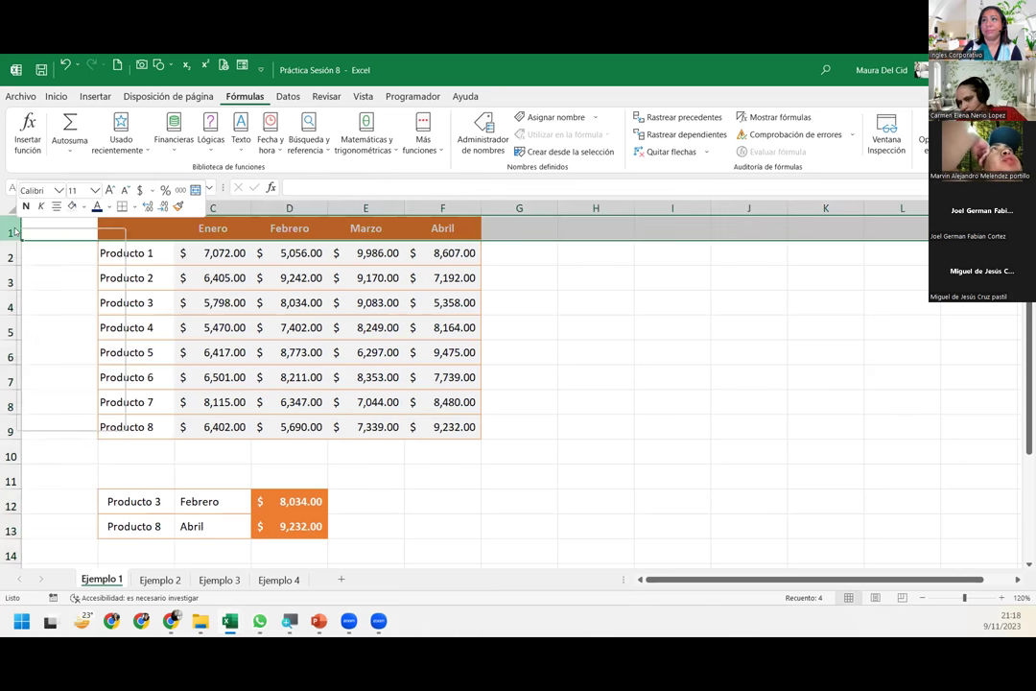
left_click(49, 323)
left_click(106, 279)
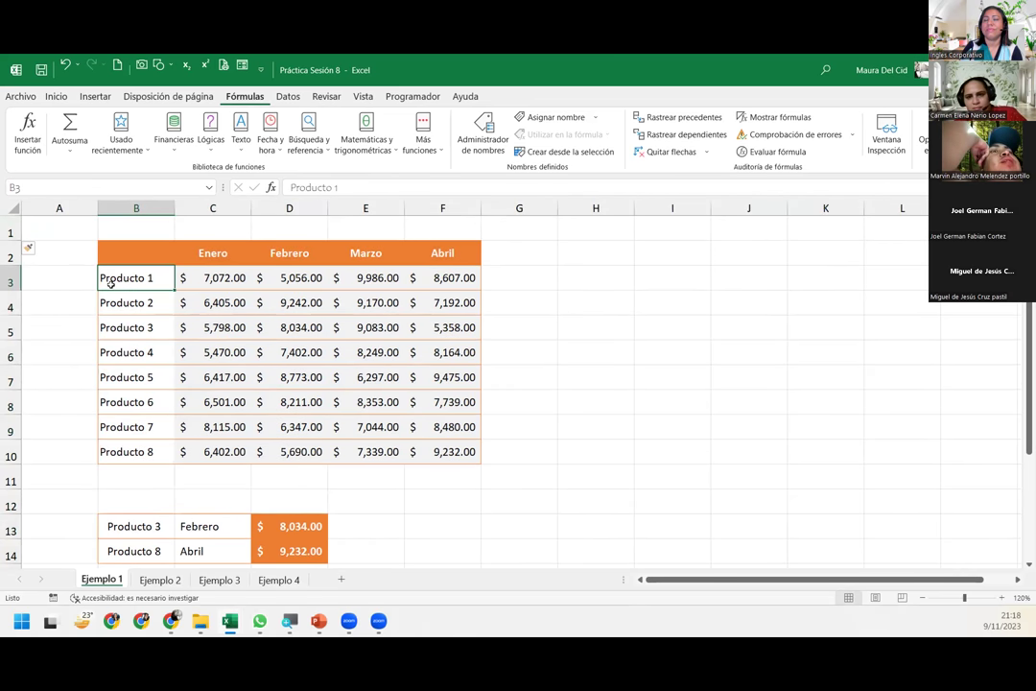
left_click(67, 209)
left_click(68, 219)
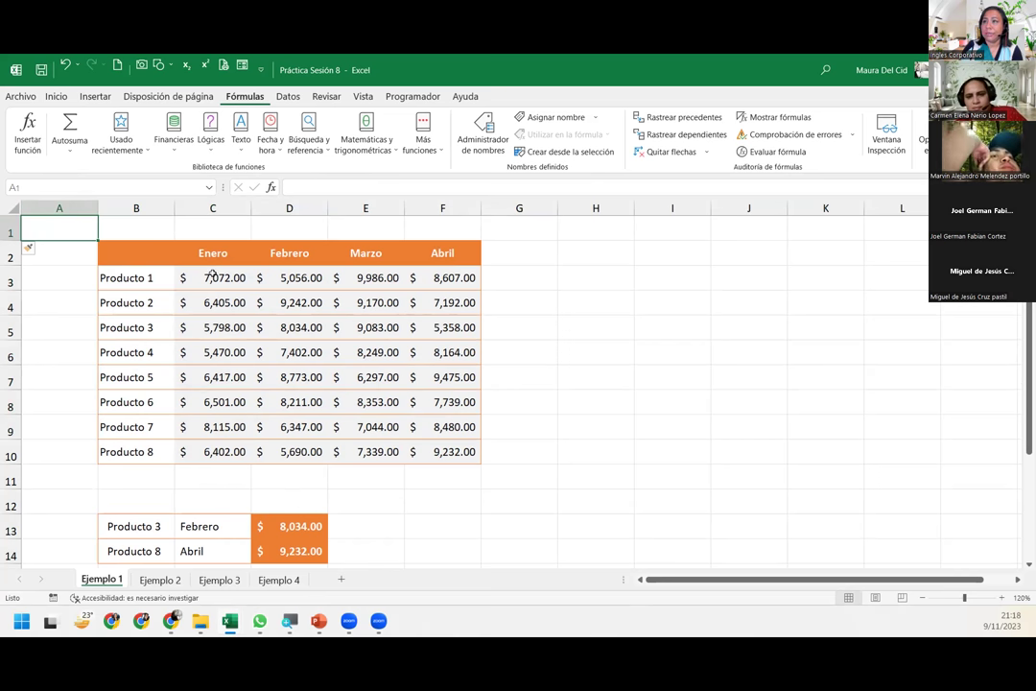
Select the sales values C3:F10, then narrow the selection to C3
left_click_drag(197, 277, 298, 279)
left_click_drag(371, 326, 457, 445)
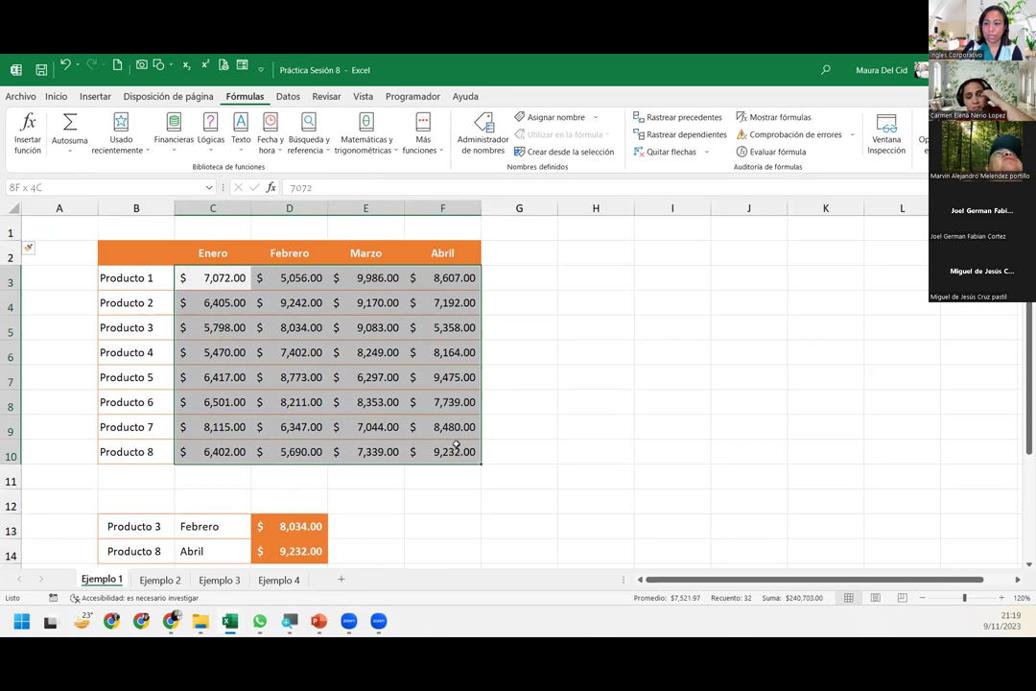
left_click_drag(456, 445, 457, 449)
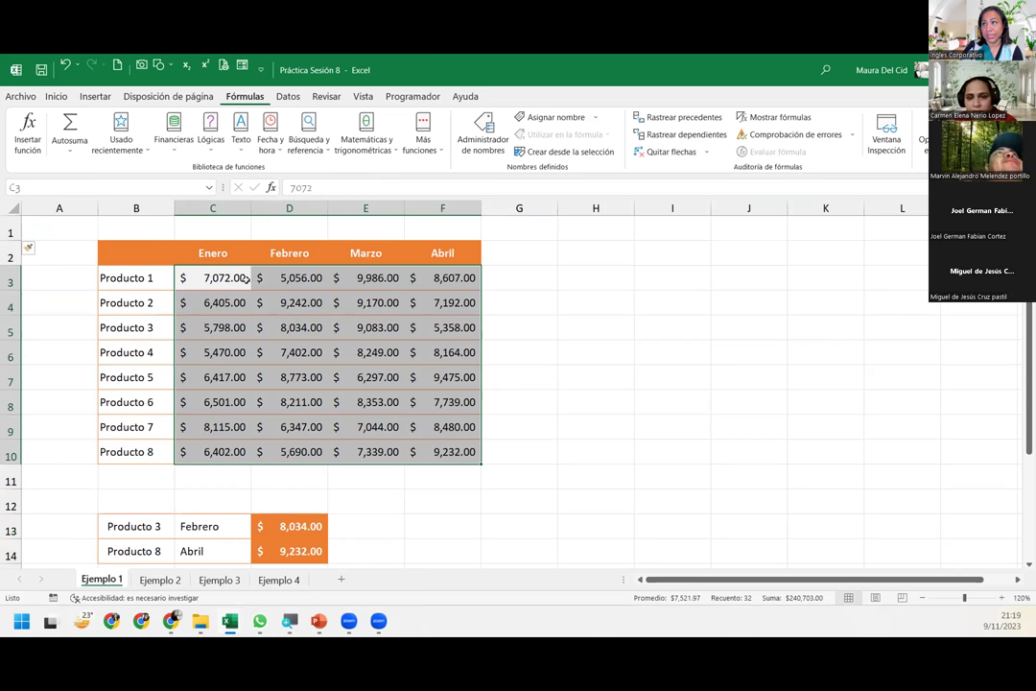
left_click(217, 278)
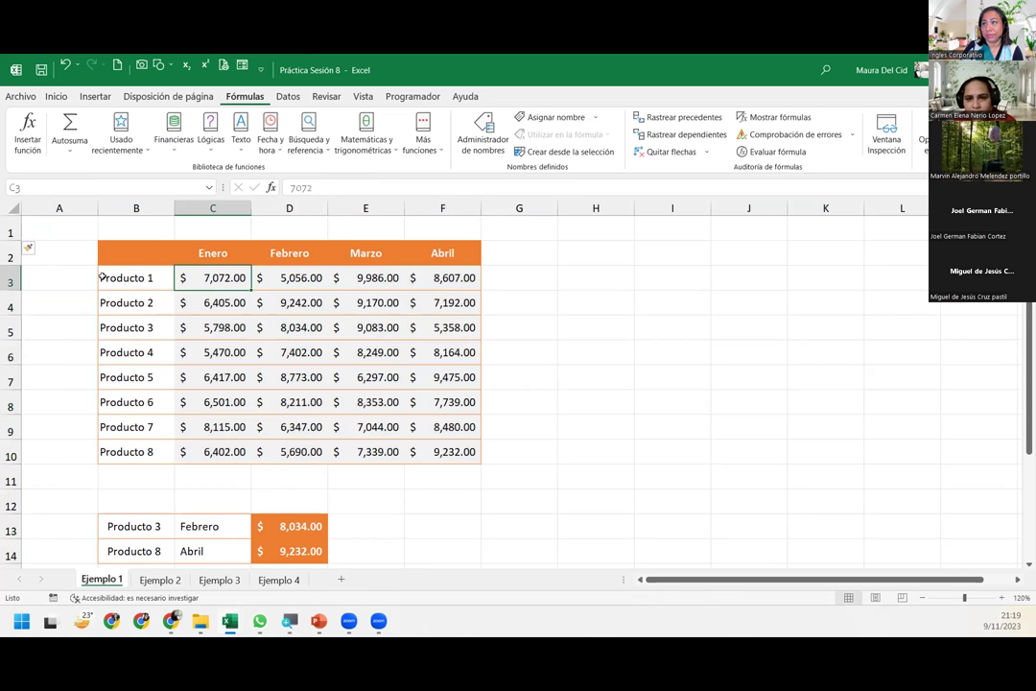
Enter 1 and 2 in A3:A4 and fill the numbering down to row 10
left_click(82, 277)
type("1")
key("Return")
type("2")
key("Return")
left_click_drag(82, 277, 83, 442)
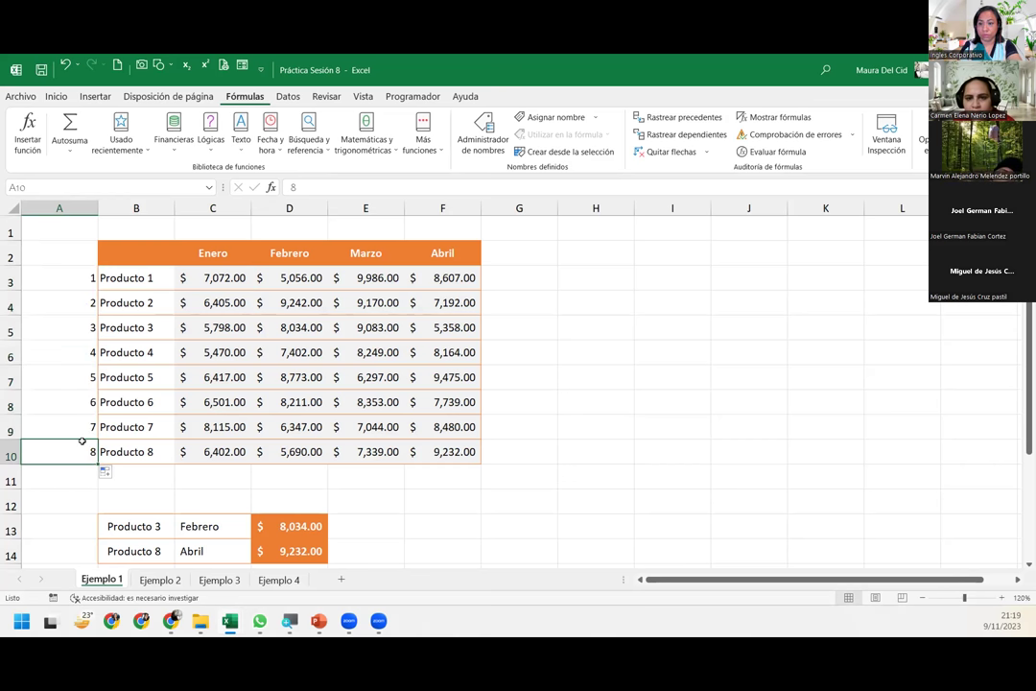
Select each product's sales row, C3:F3 through C10:F10
left_click(206, 276)
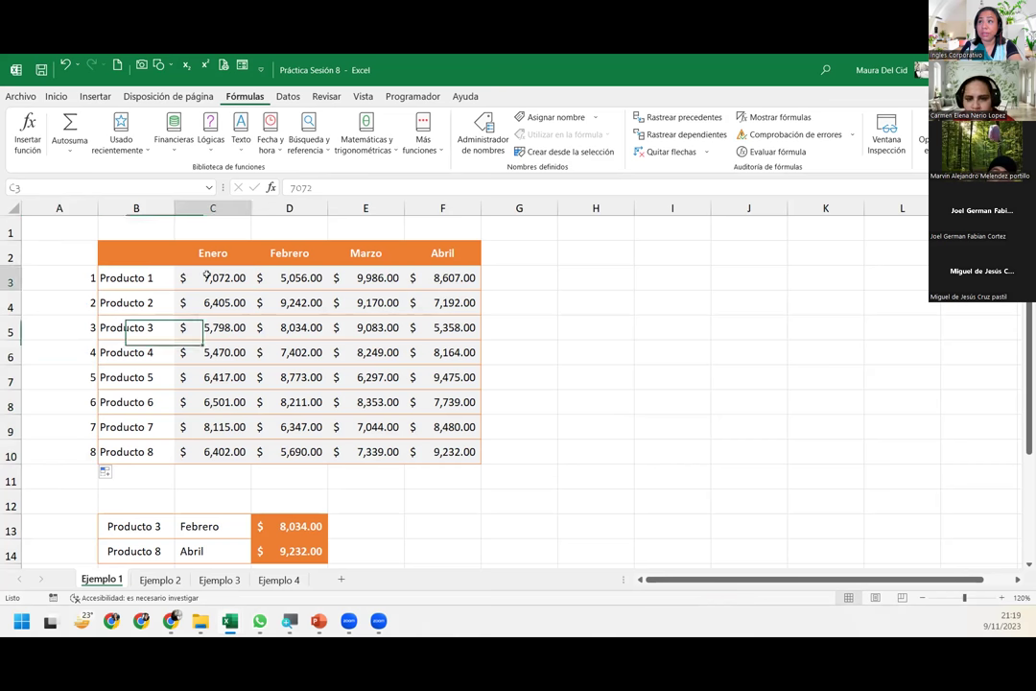
left_click_drag(207, 275, 437, 278)
left_click(223, 303, "ctrl")
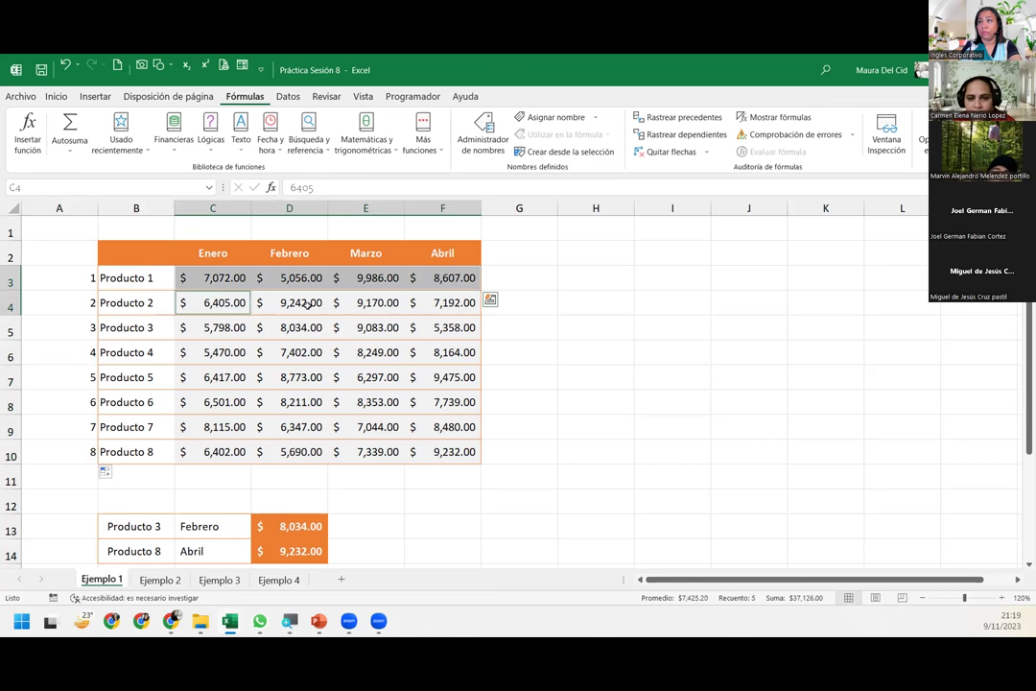
left_click_drag(305, 304, 437, 302)
left_click_drag(220, 327, 435, 329)
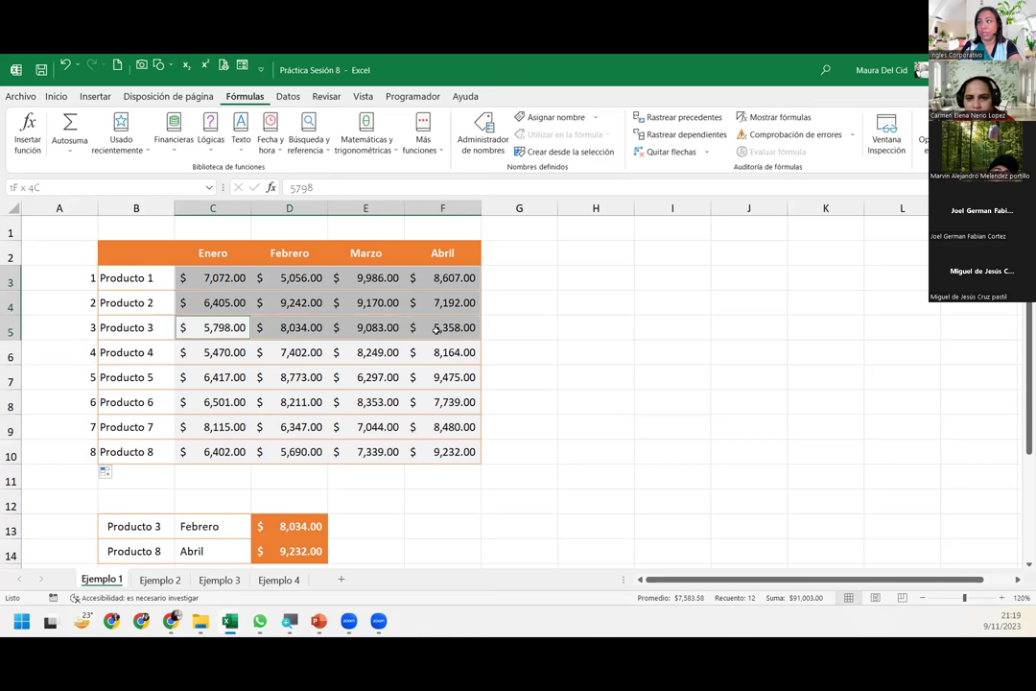
left_click_drag(223, 352, 436, 352)
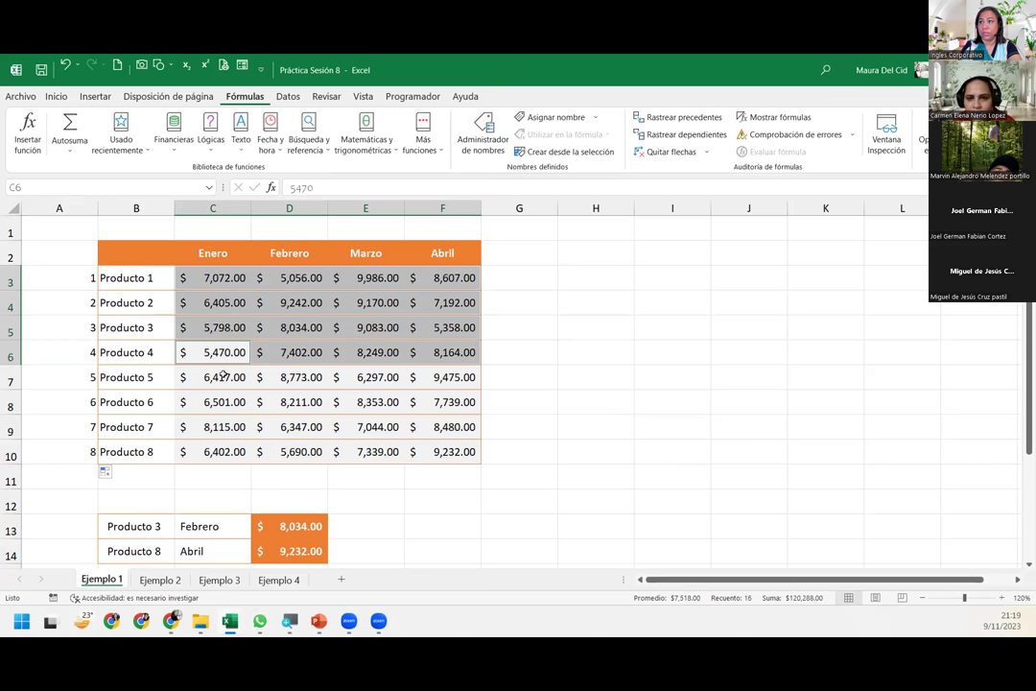
left_click_drag(223, 376, 436, 377, "ctrl")
left_click_drag(230, 402, 415, 398, "ctrl")
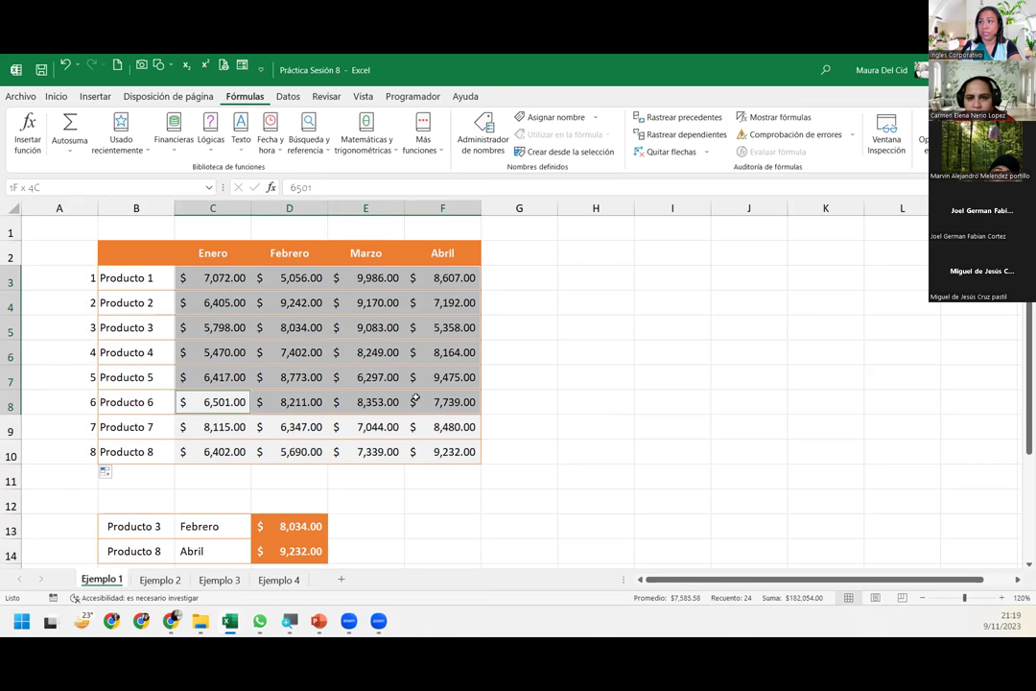
left_click_drag(231, 426, 437, 426, "ctrl")
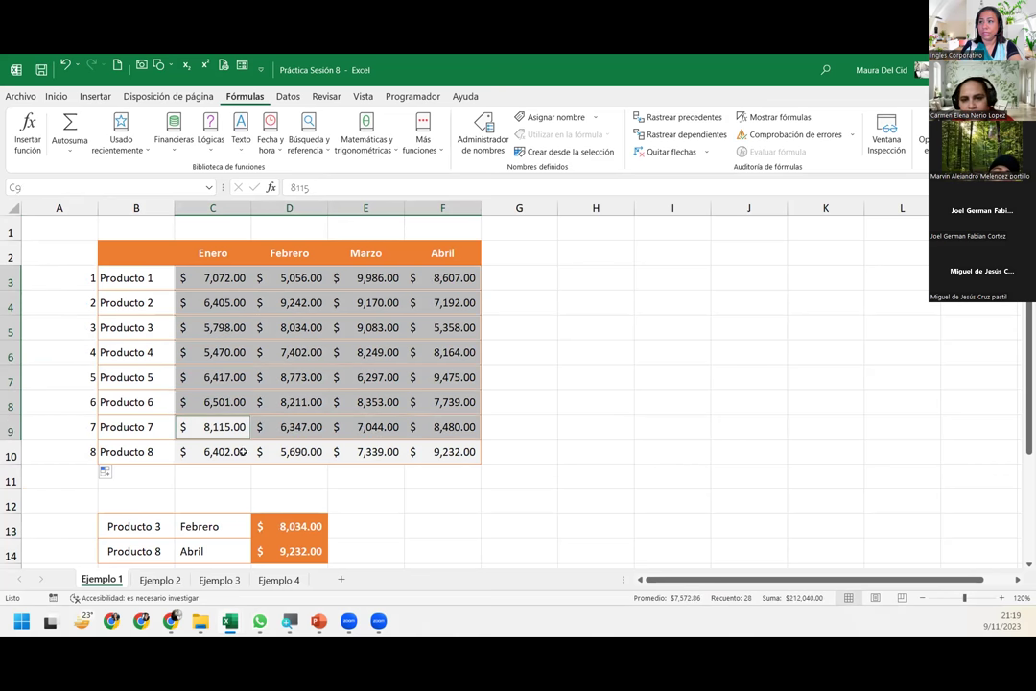
left_click_drag(231, 451, 437, 451, "ctrl")
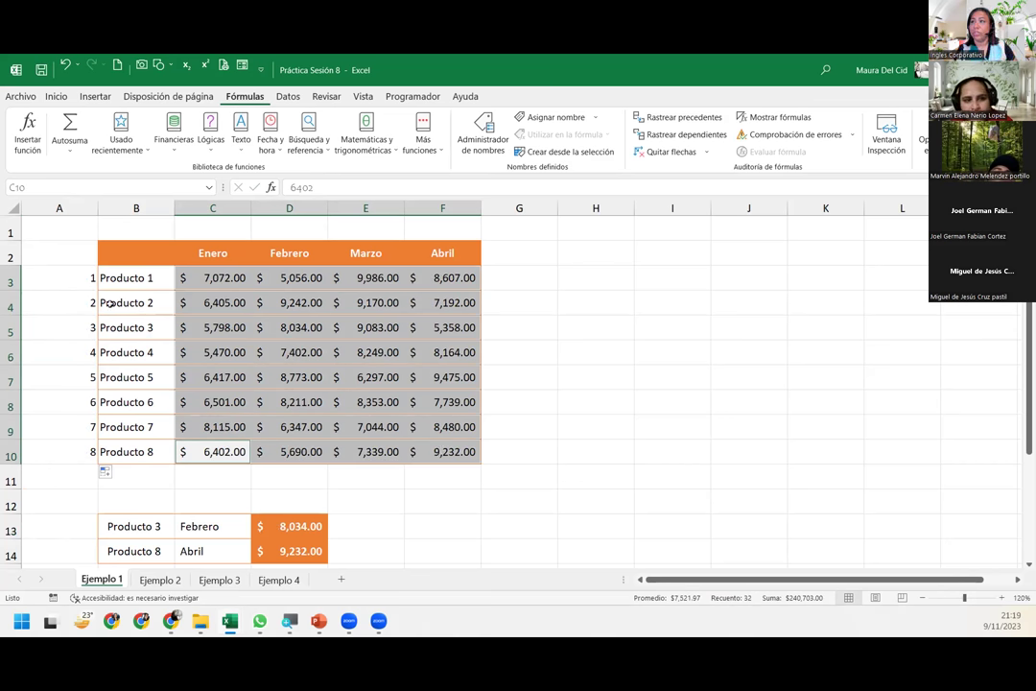
Highlight rows 3 and 4, then select the whole sales table B2:F10
left_click(10, 281)
left_click(9, 303)
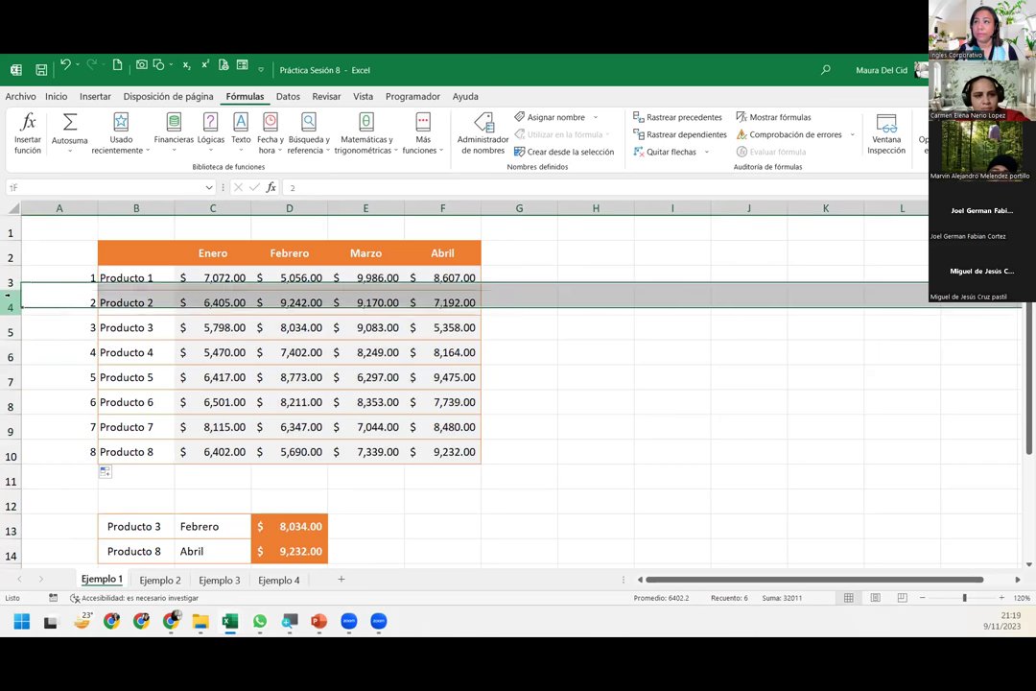
left_click(104, 303)
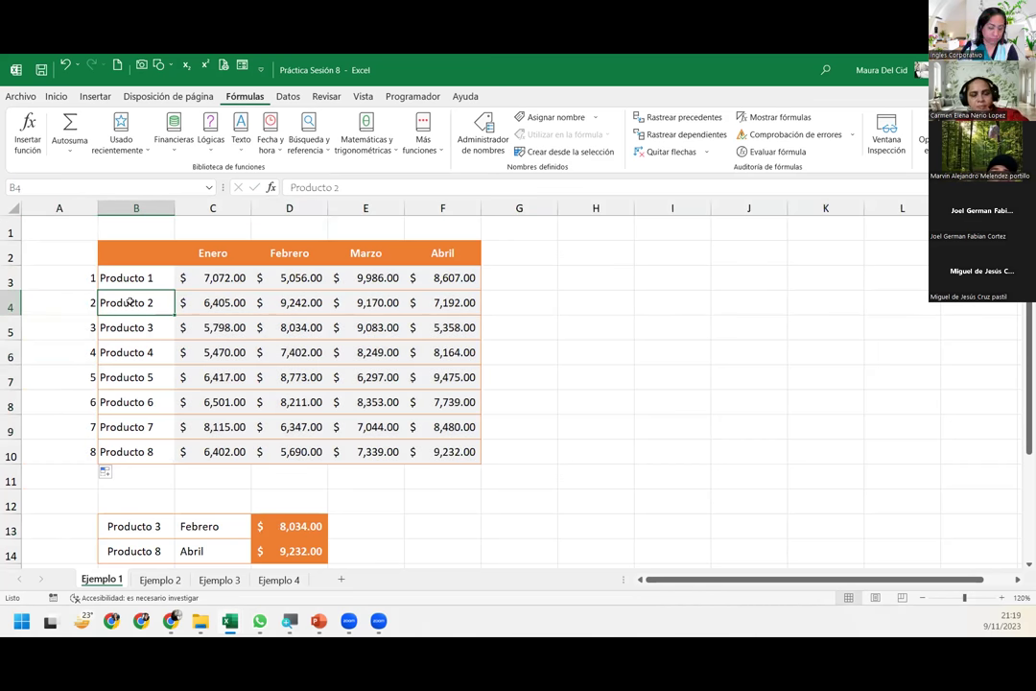
left_click(238, 231)
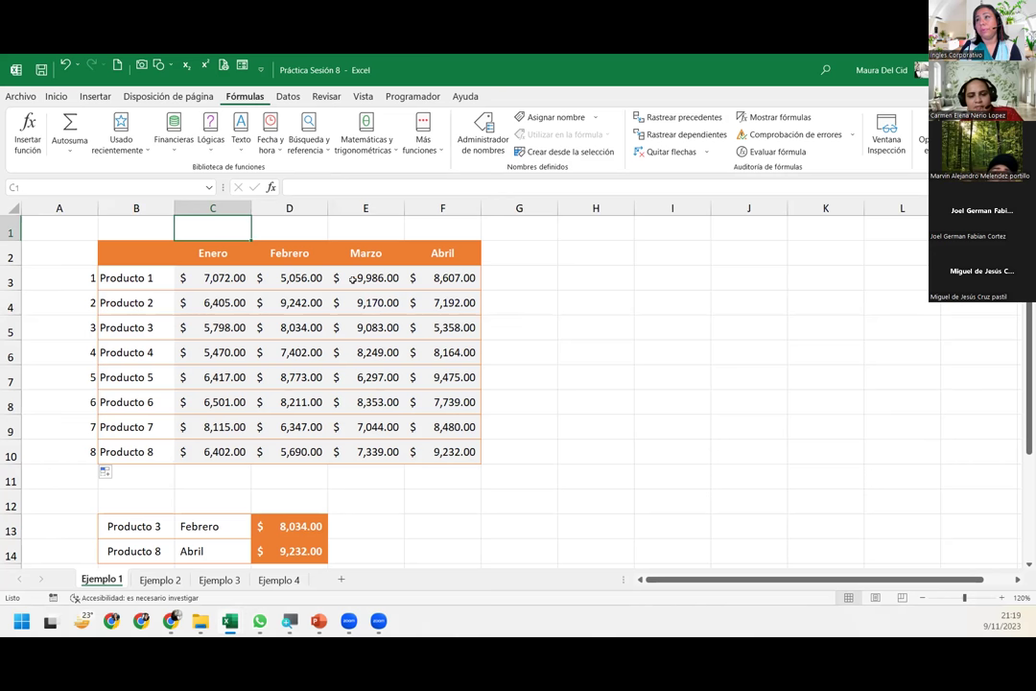
left_click_drag(102, 253, 473, 447)
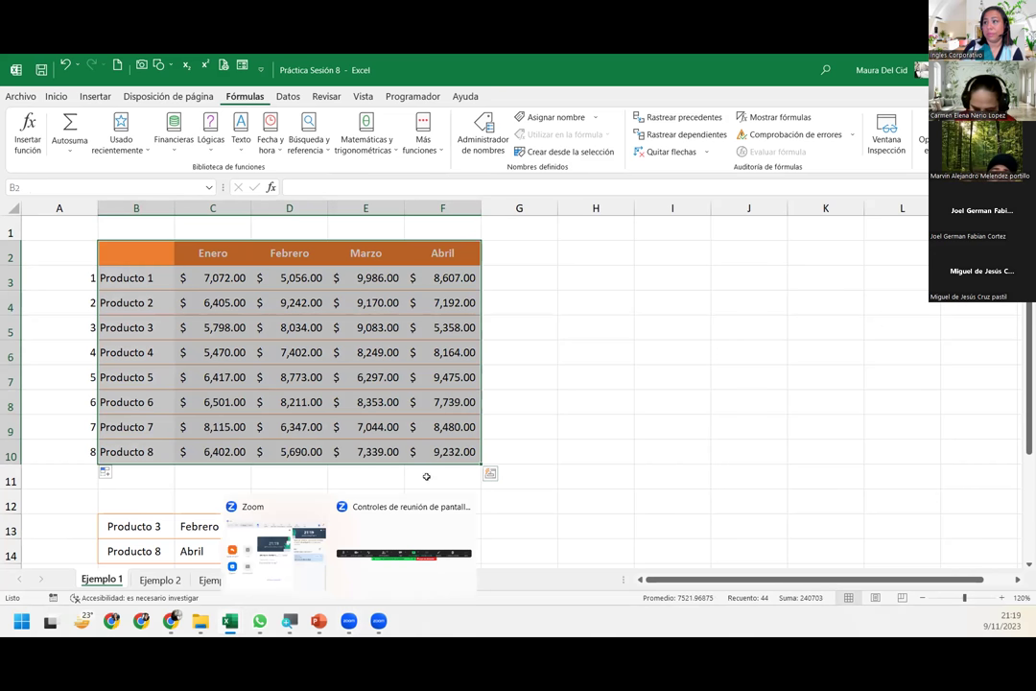
Enter =INDICE(B2:F10;4;3) in F13, returning 8034
left_click(421, 523)
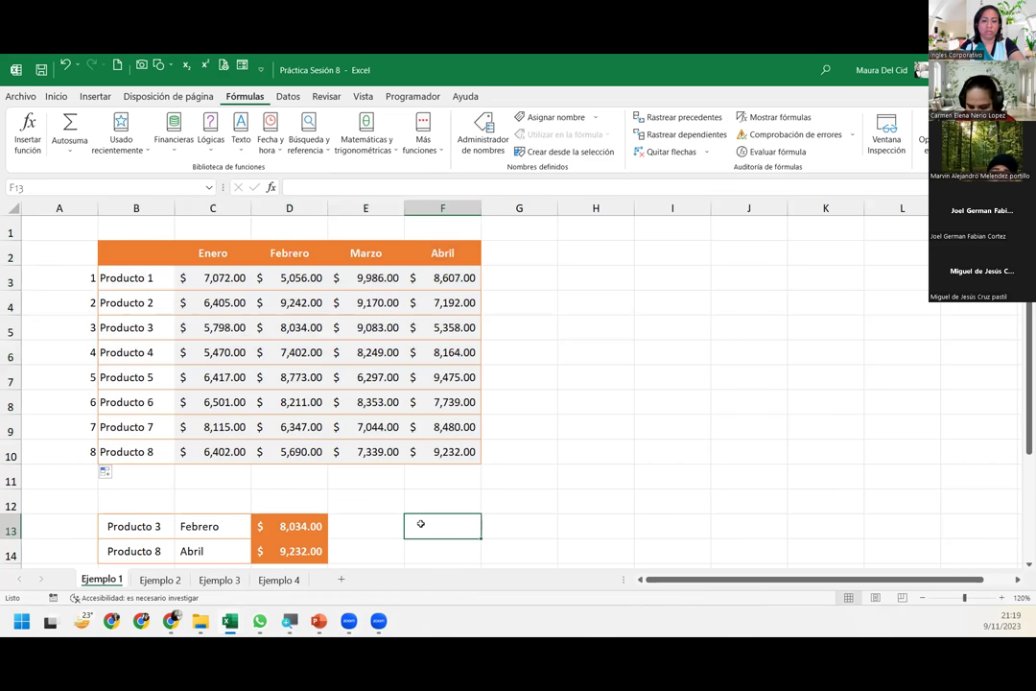
type("=INDICE(")
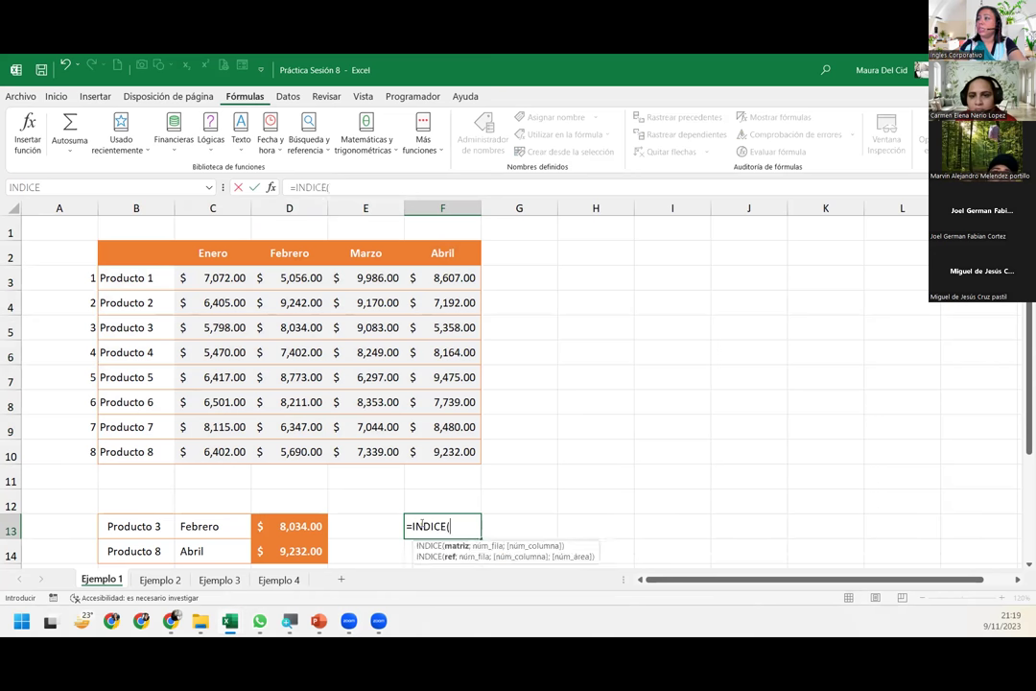
left_click_drag(123, 247, 439, 451)
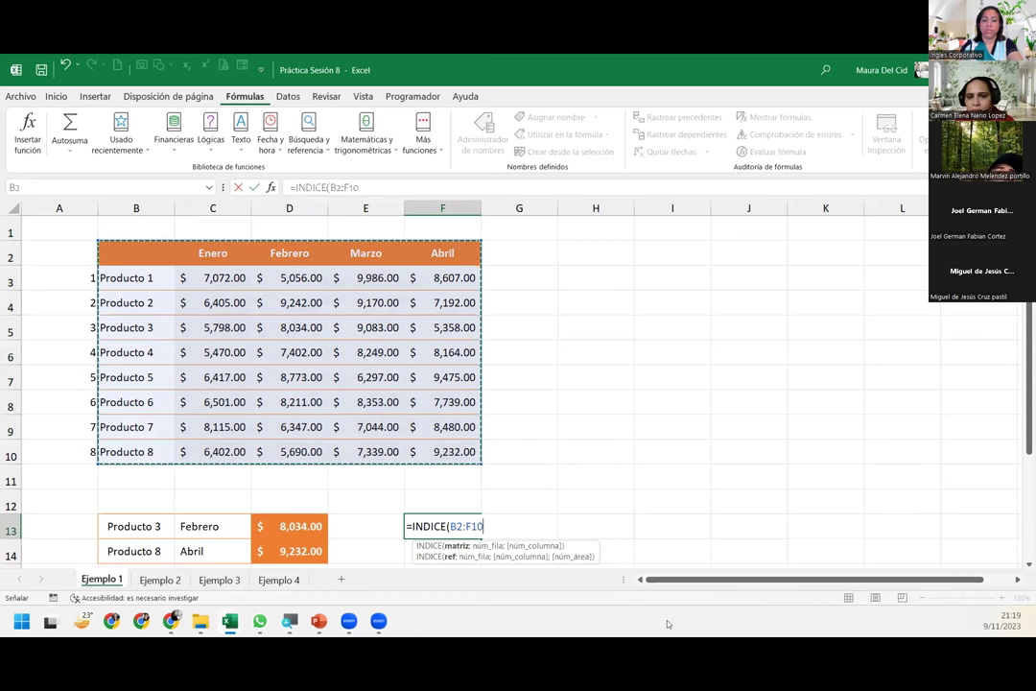
type(";")
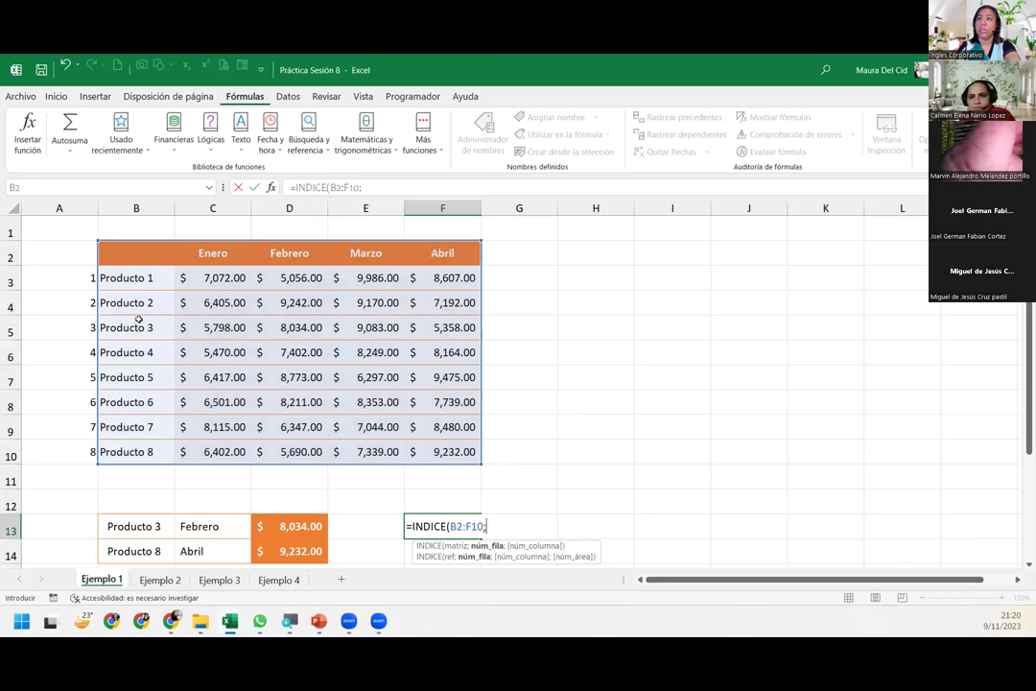
type("4;")
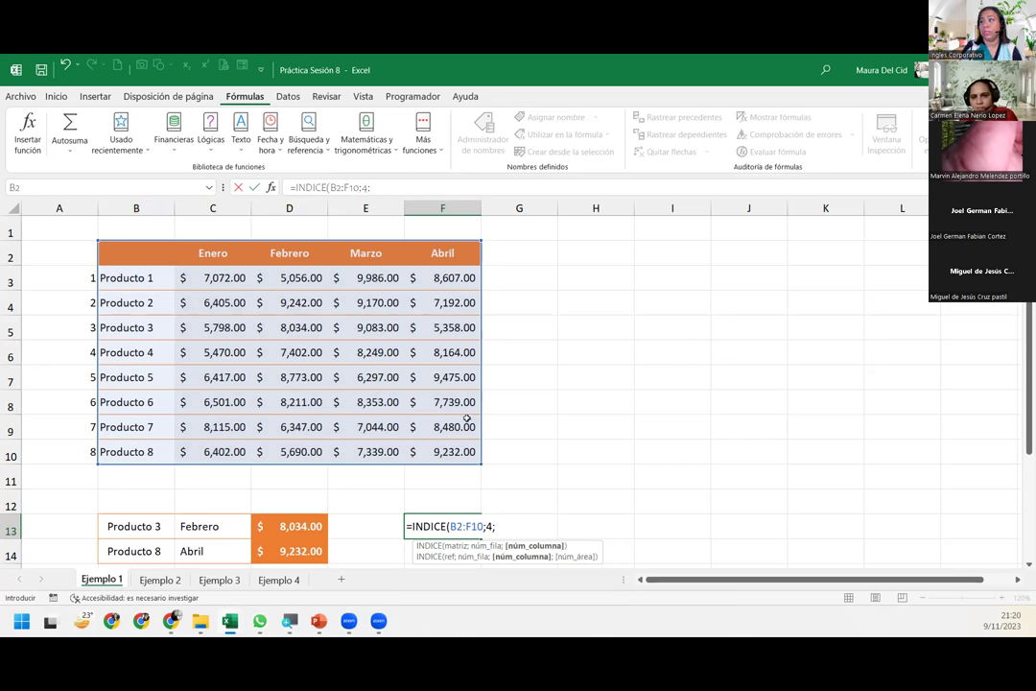
type("3")
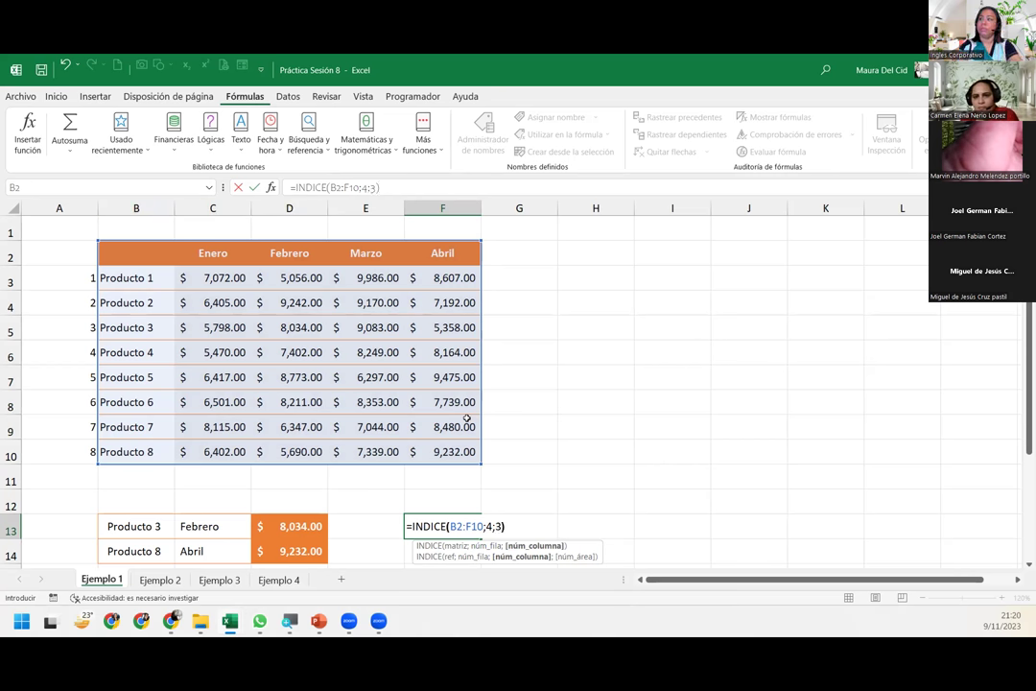
key("Return")
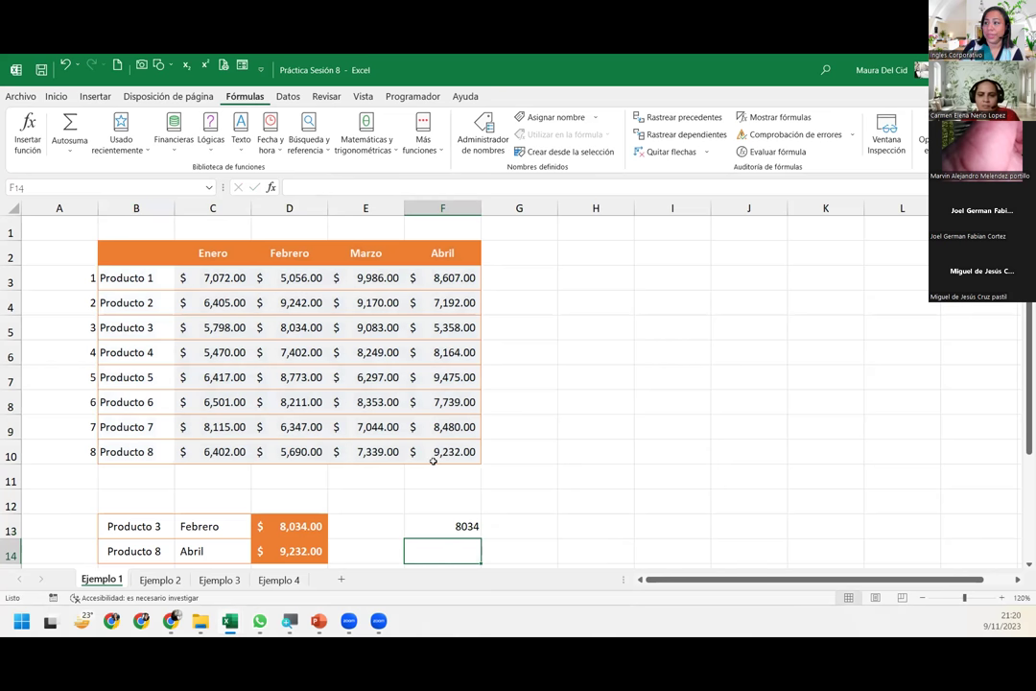
Check F13's =INDICE(B2:F10;4;3) against the table B2:F10 and sales values C3:F9
left_click(426, 529)
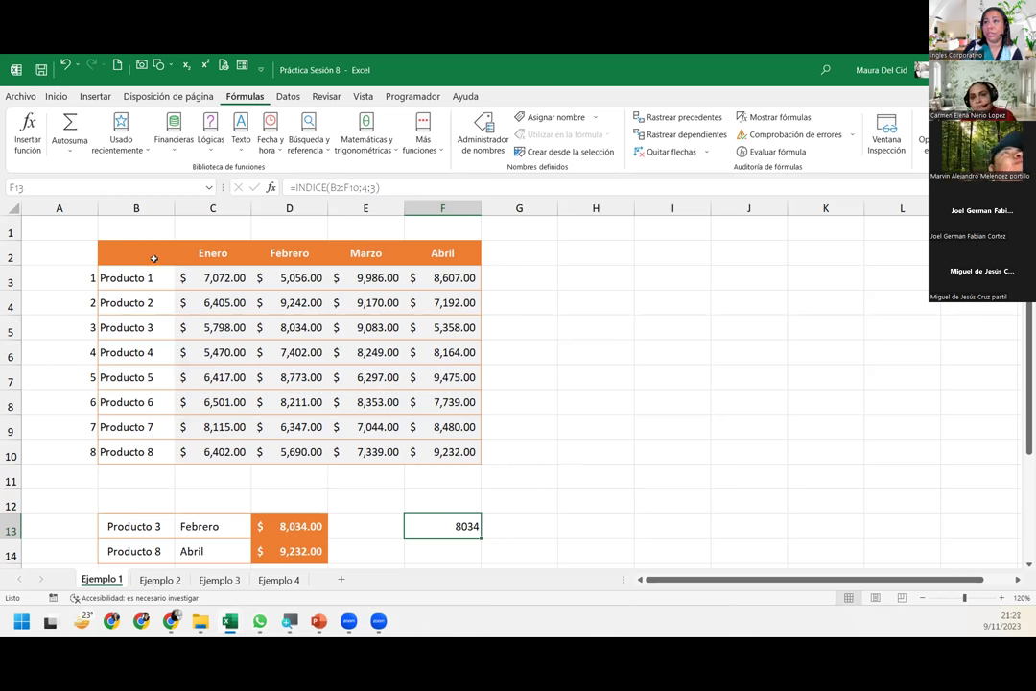
left_click_drag(152, 256, 431, 443)
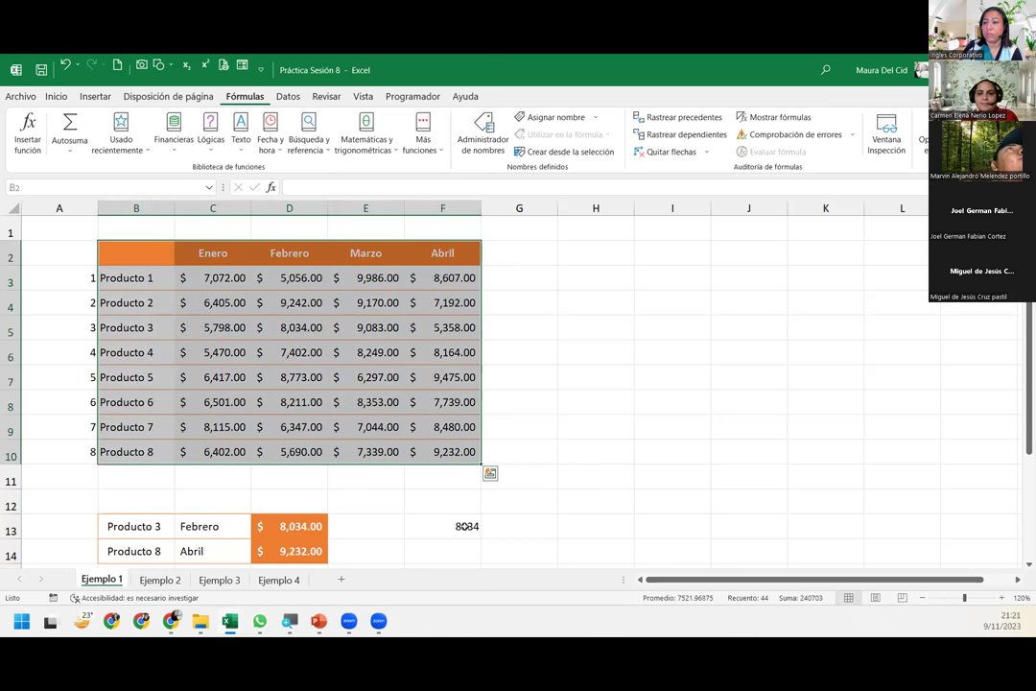
left_click(464, 525)
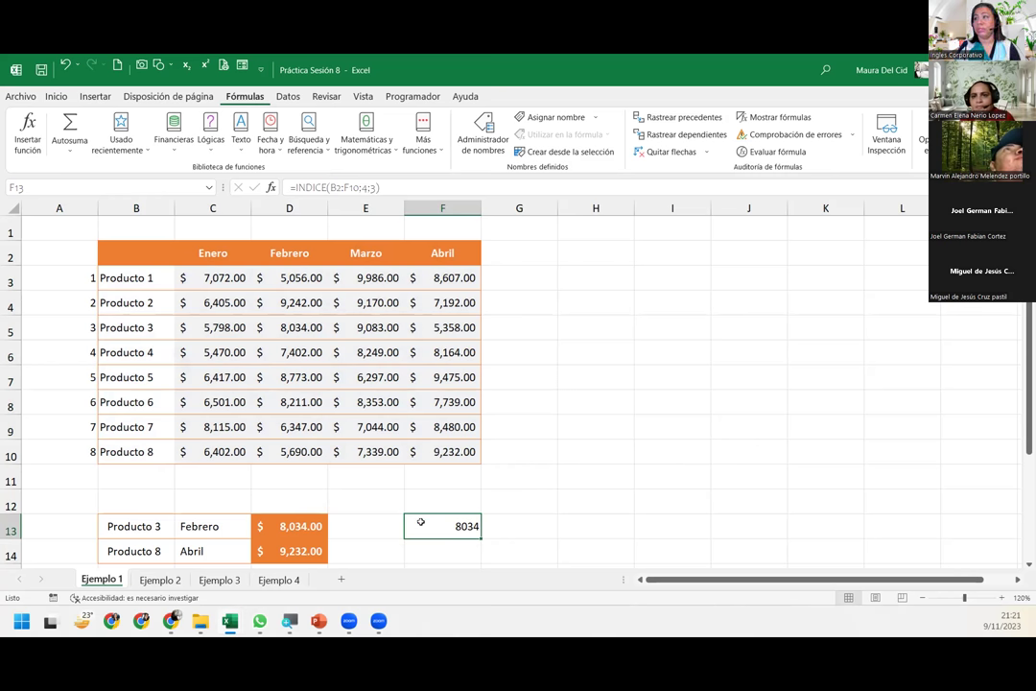
left_click_drag(202, 278, 424, 445)
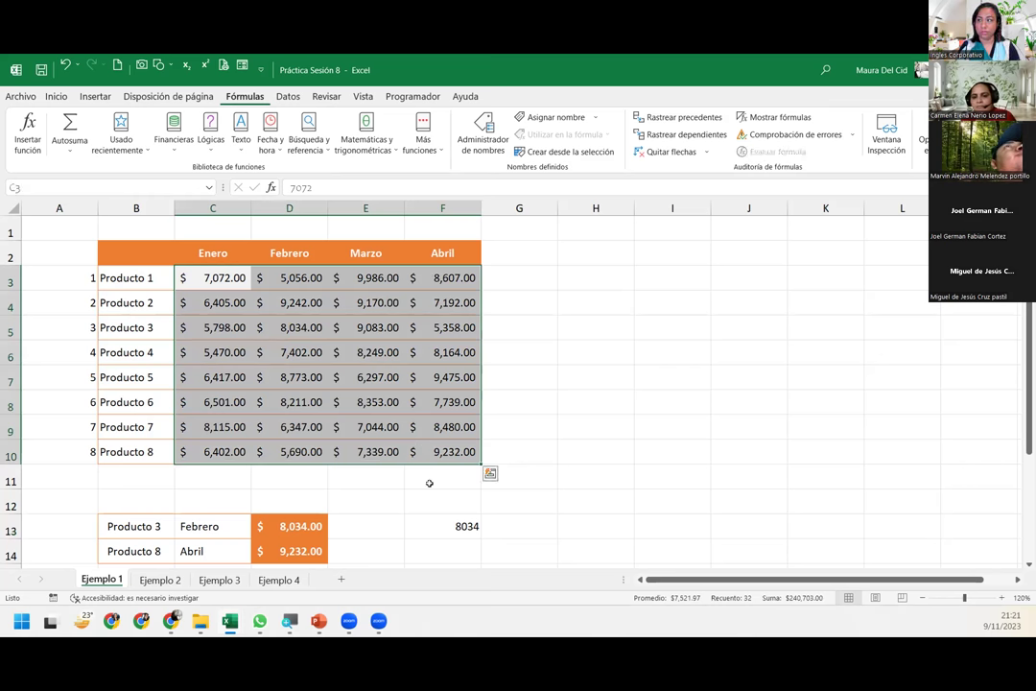
left_click(444, 524)
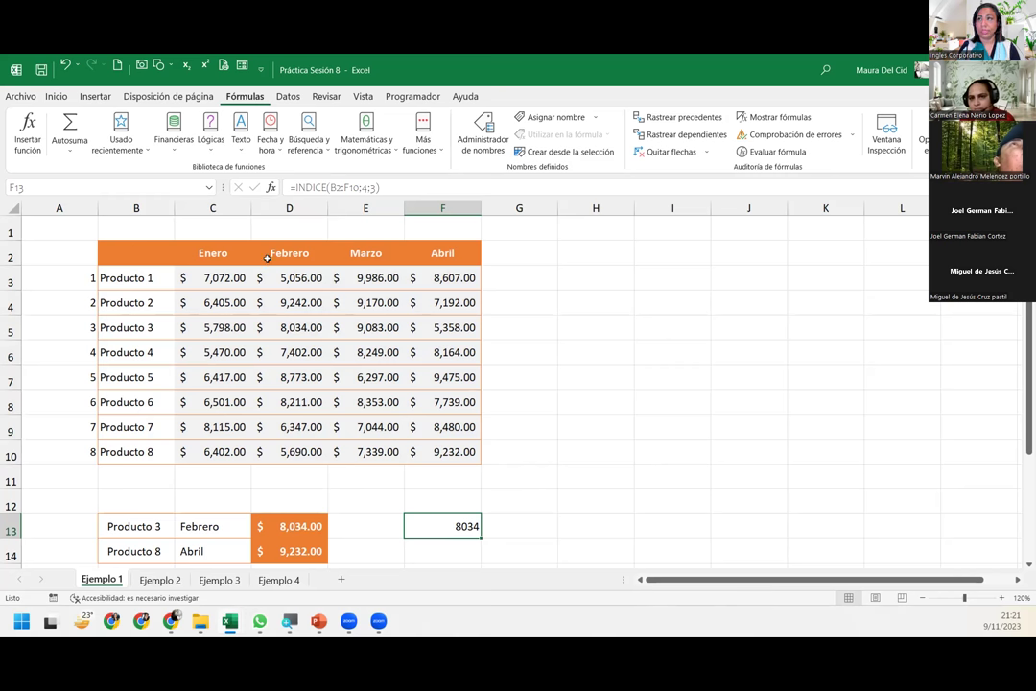
left_click(177, 232)
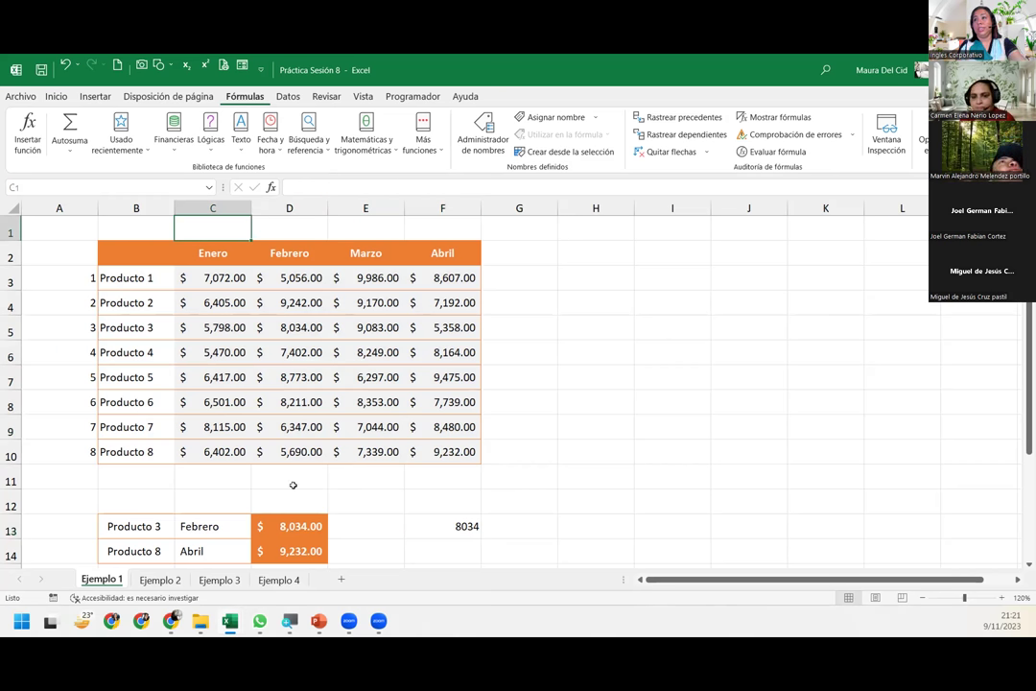
Number the month columns 1, 2, 3, 4 in C1:F1 above Enero through Abril
left_click(307, 515)
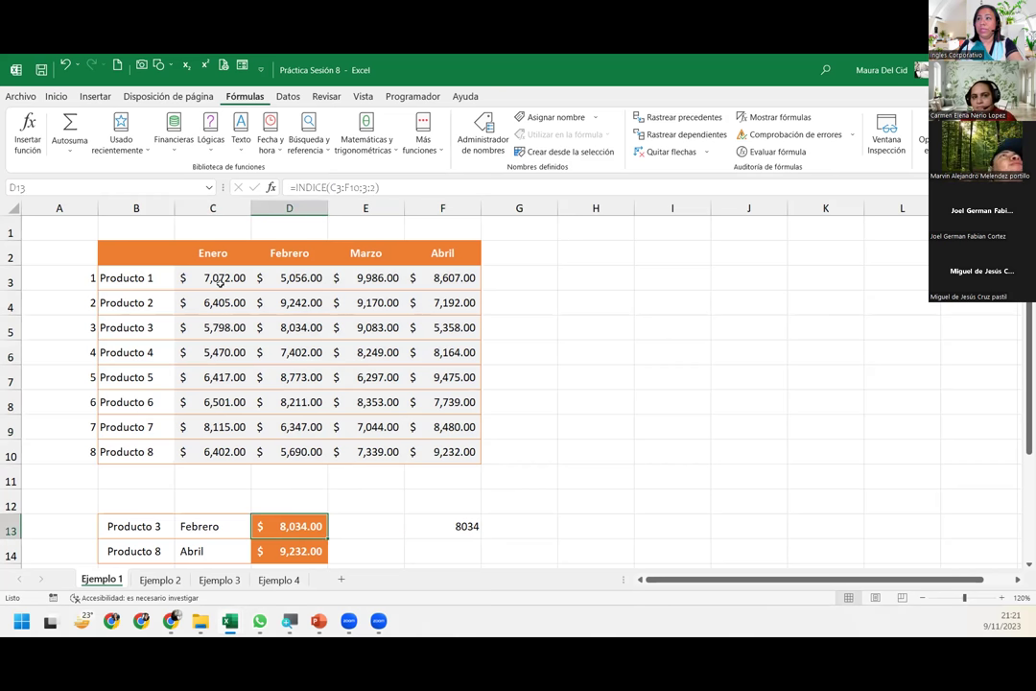
left_click_drag(218, 278, 439, 452)
left_click(219, 228)
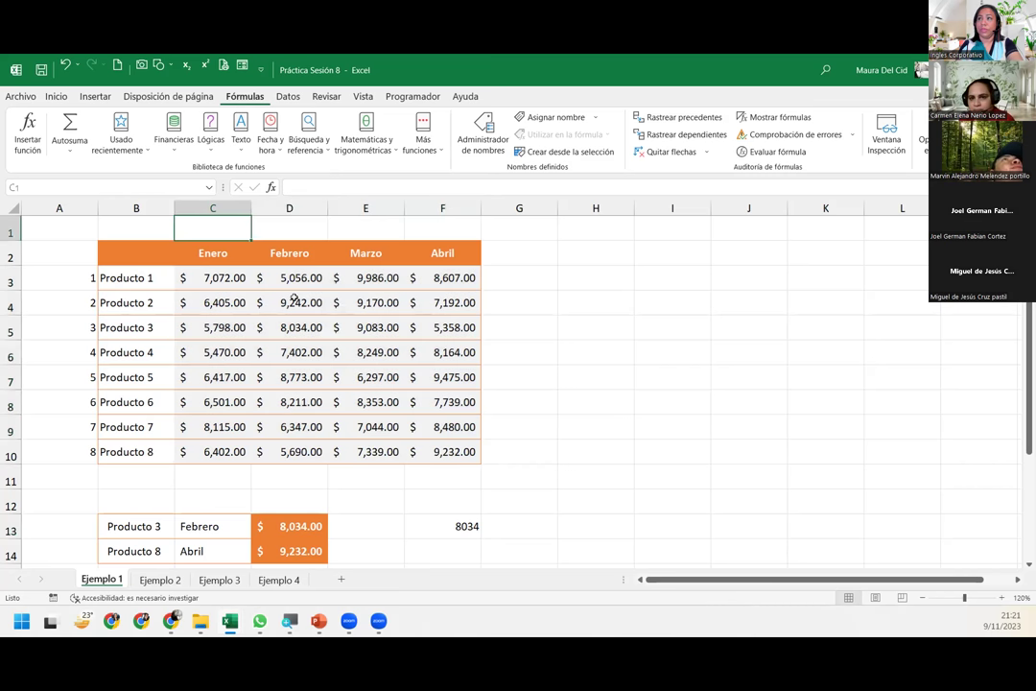
type("1\t2\t3\t4")
key("Tab")
key("Down")
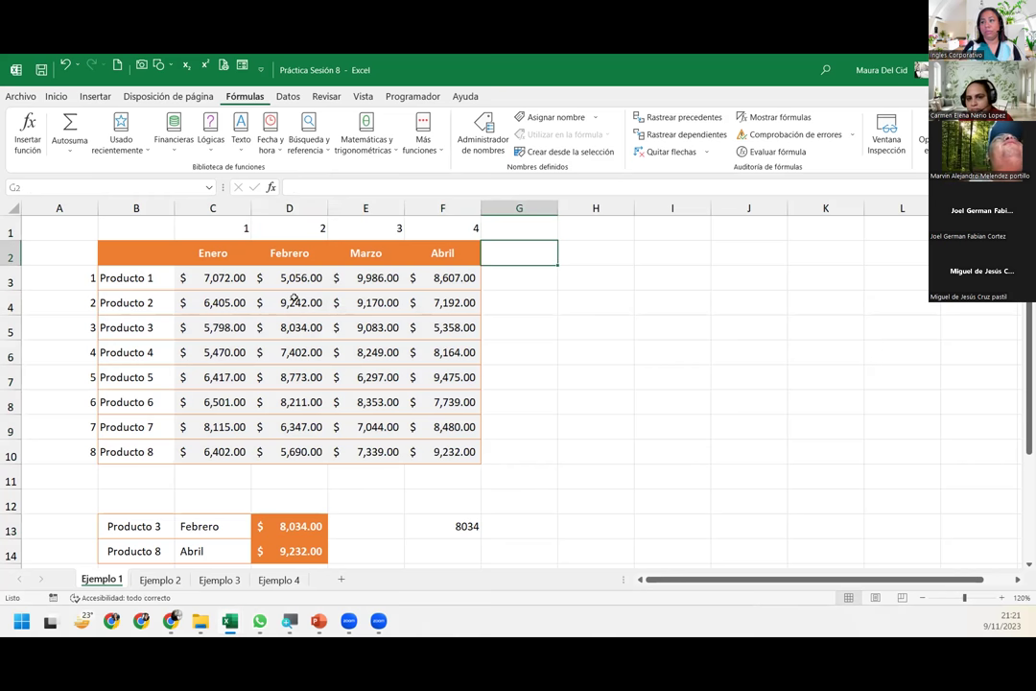
Compare the D13 and F13 formulas by highlighting columns B–F and row 2, then go to Ejemplo 2
left_click(298, 526)
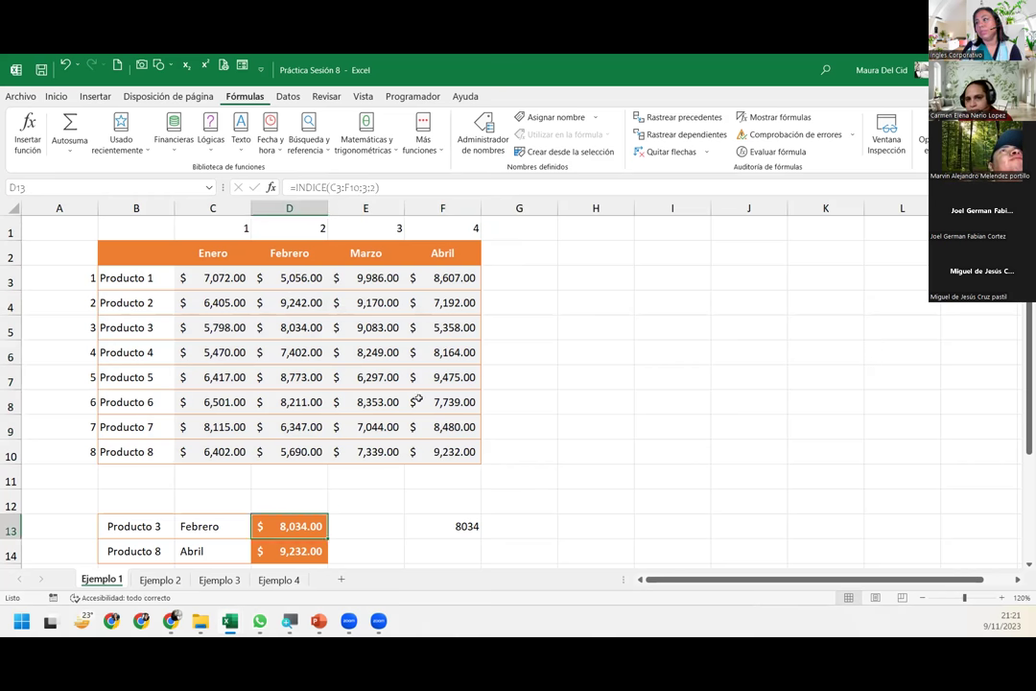
left_click(443, 525)
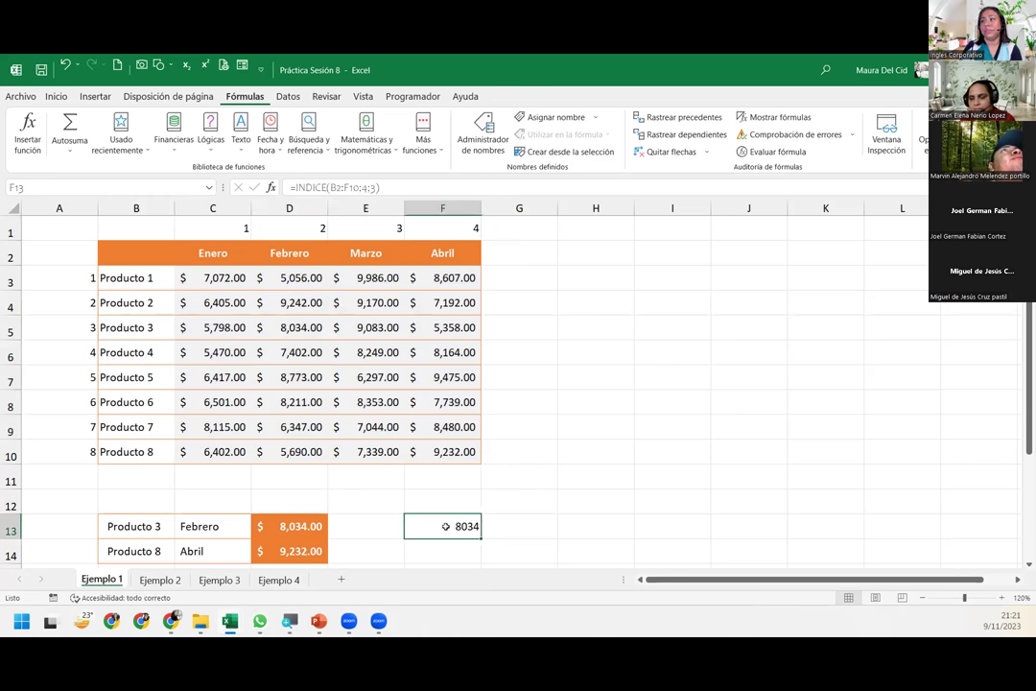
left_click(127, 205)
left_click(213, 208)
left_click(290, 208)
left_click(365, 208)
left_click(427, 207)
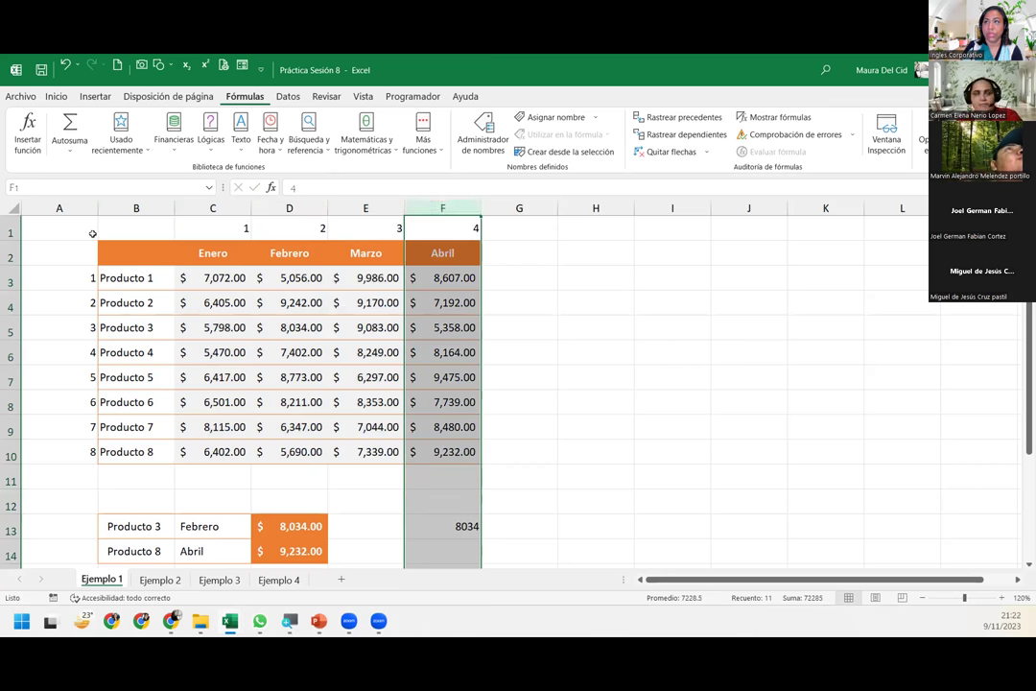
left_click(12, 252)
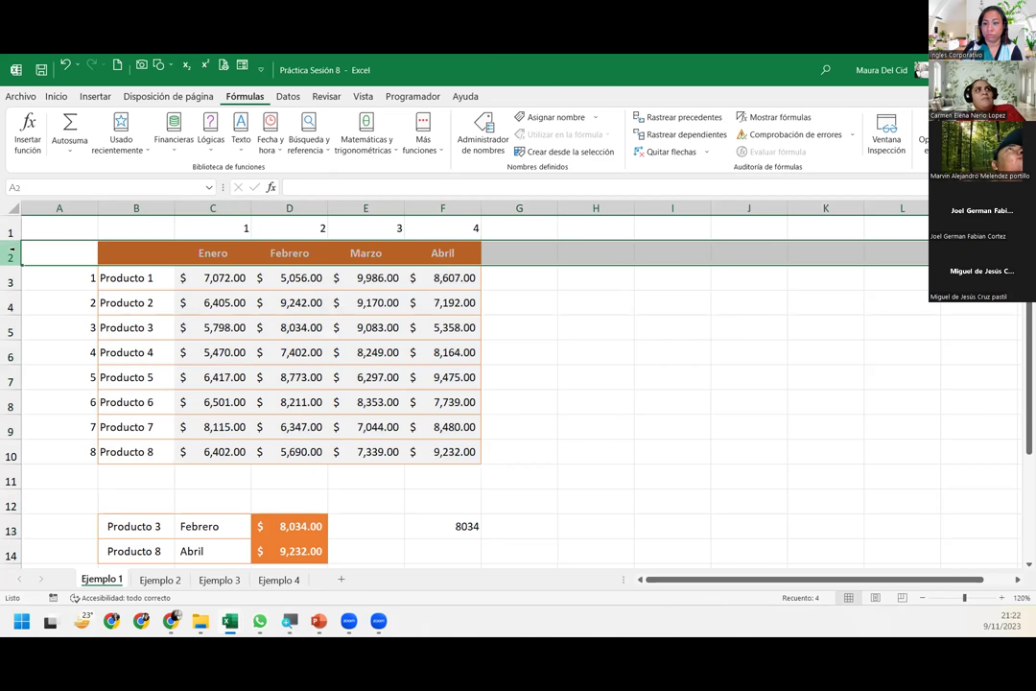
left_click(440, 526)
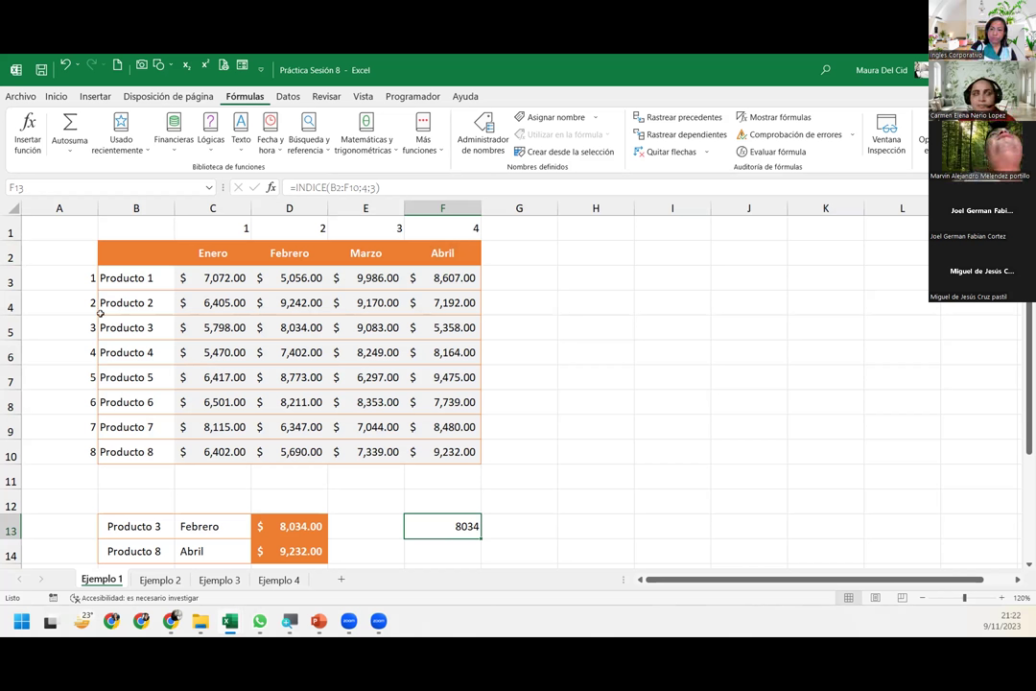
left_click(165, 579)
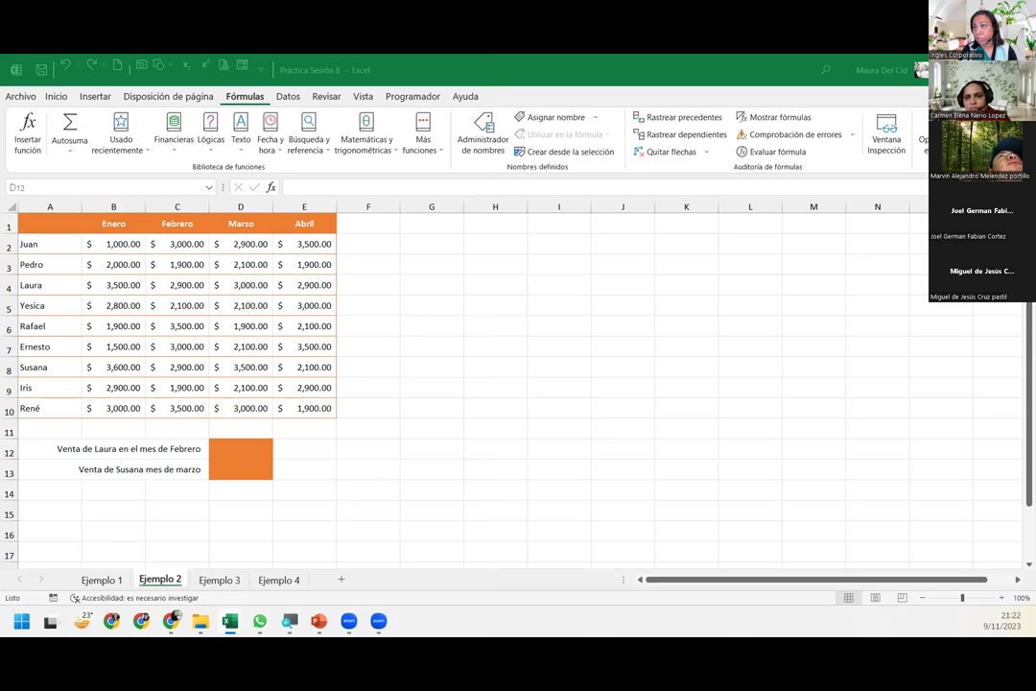
left_click(241, 447)
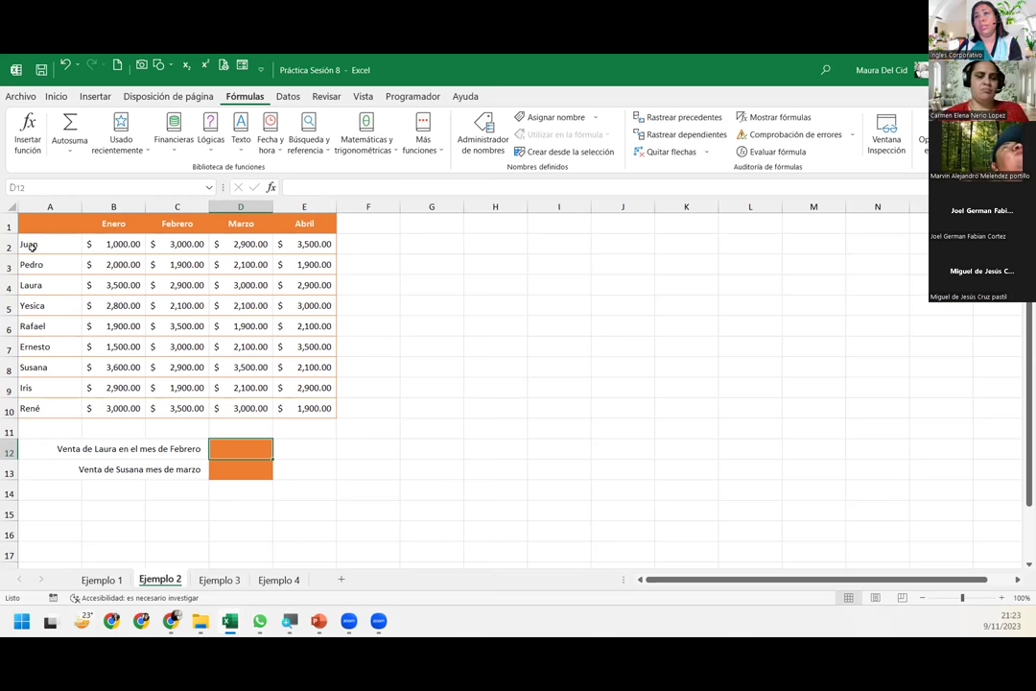
left_click(115, 584)
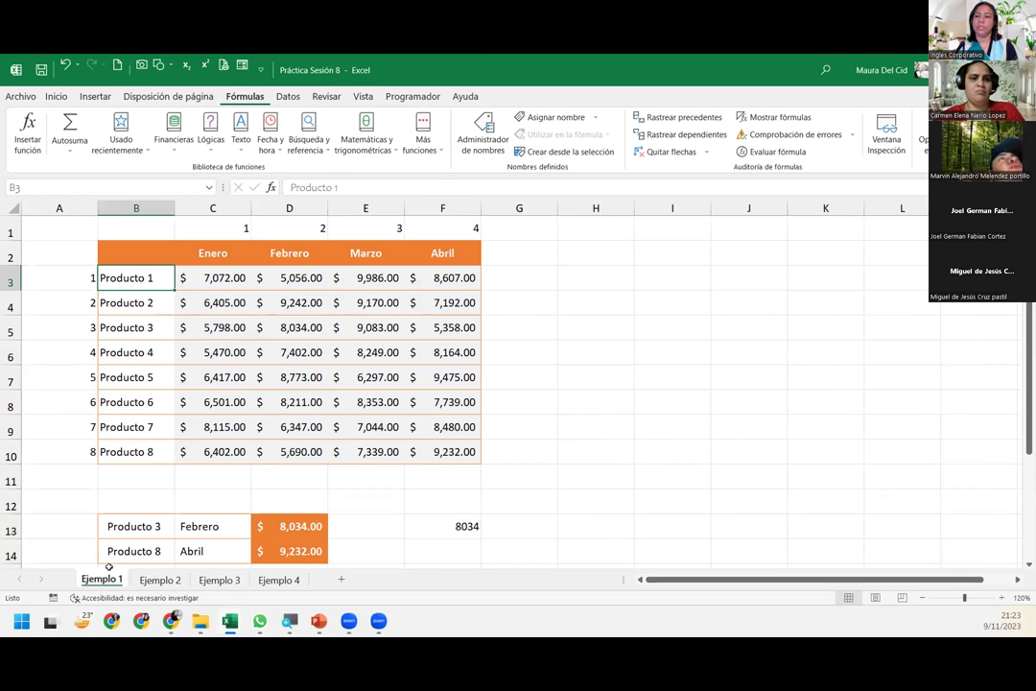
left_click(152, 583)
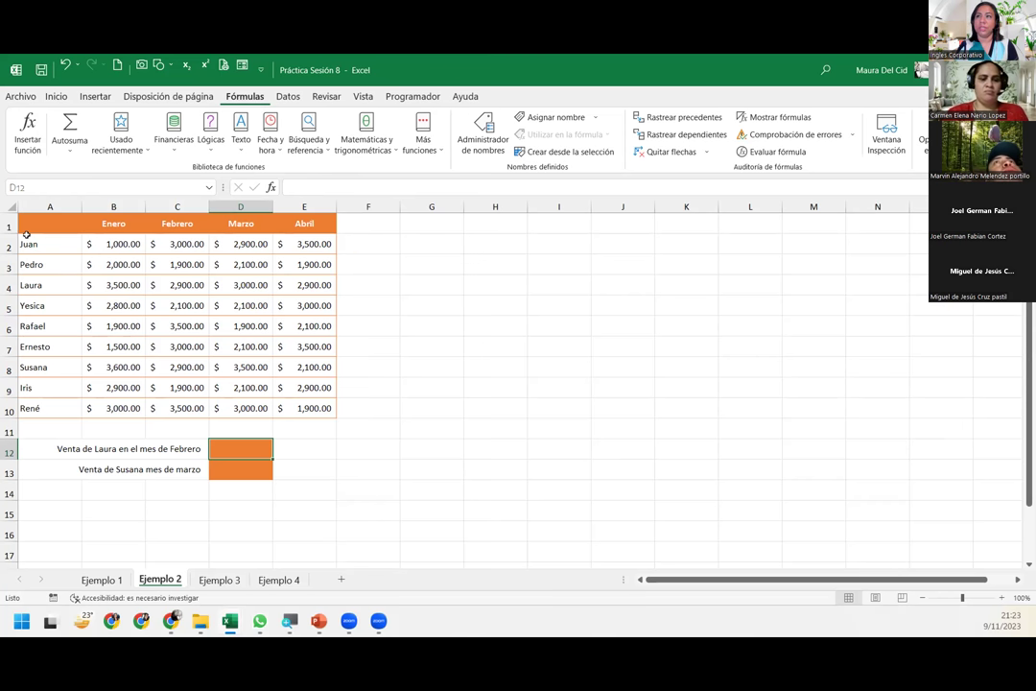
left_click(238, 449)
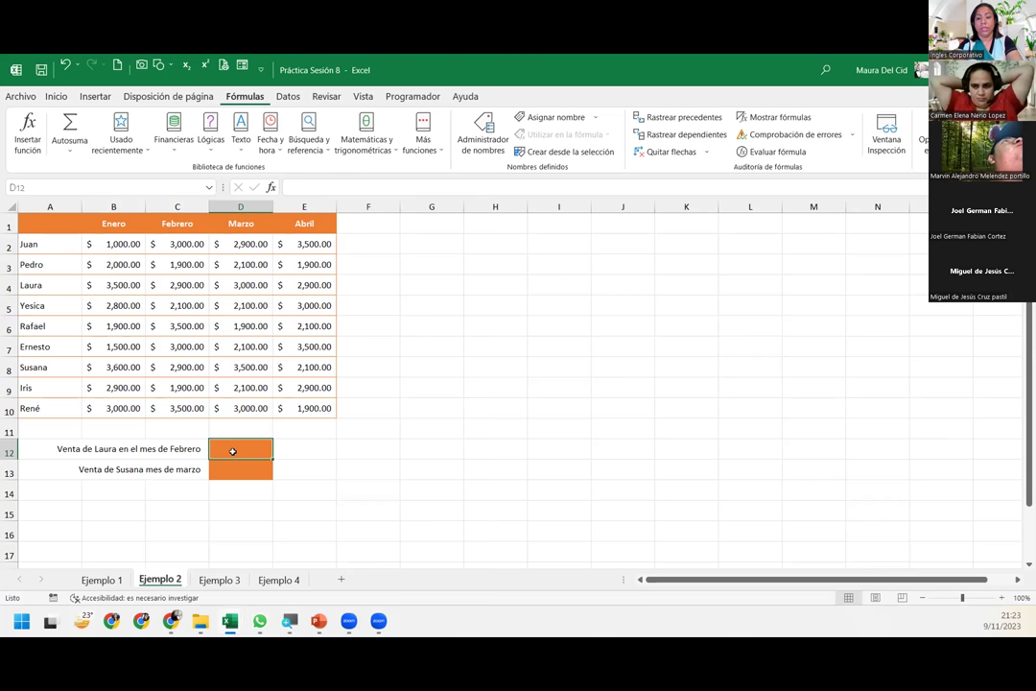
Redo D12 after a mistyped =ve entry, starting =INDICE(B2:E10 over the salesperson sales
type("=ve")
key("Tab")
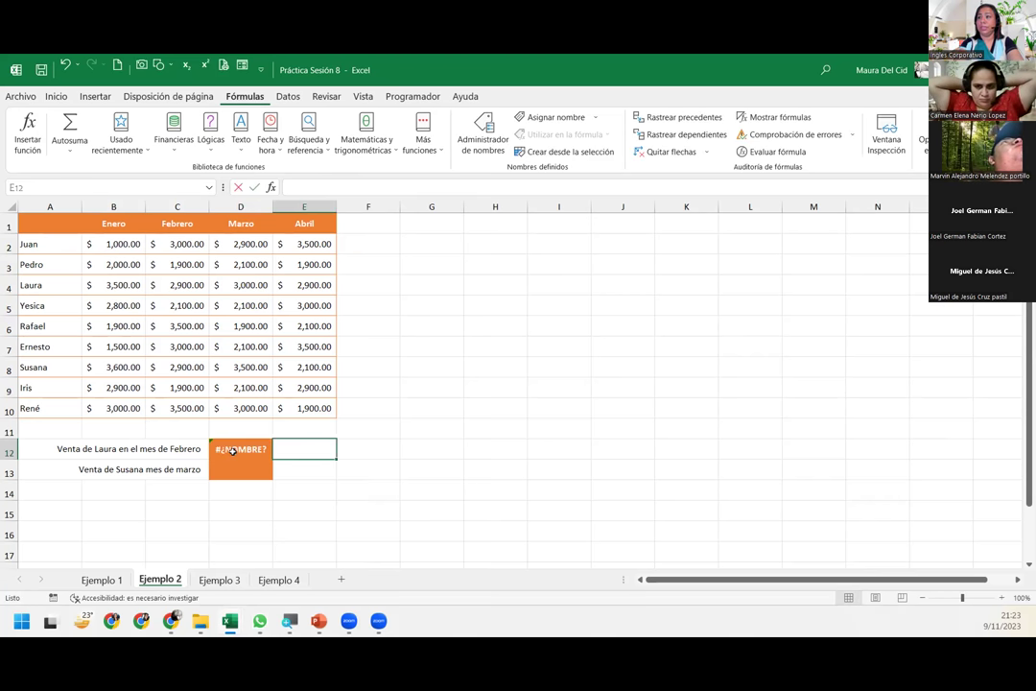
left_click(232, 451)
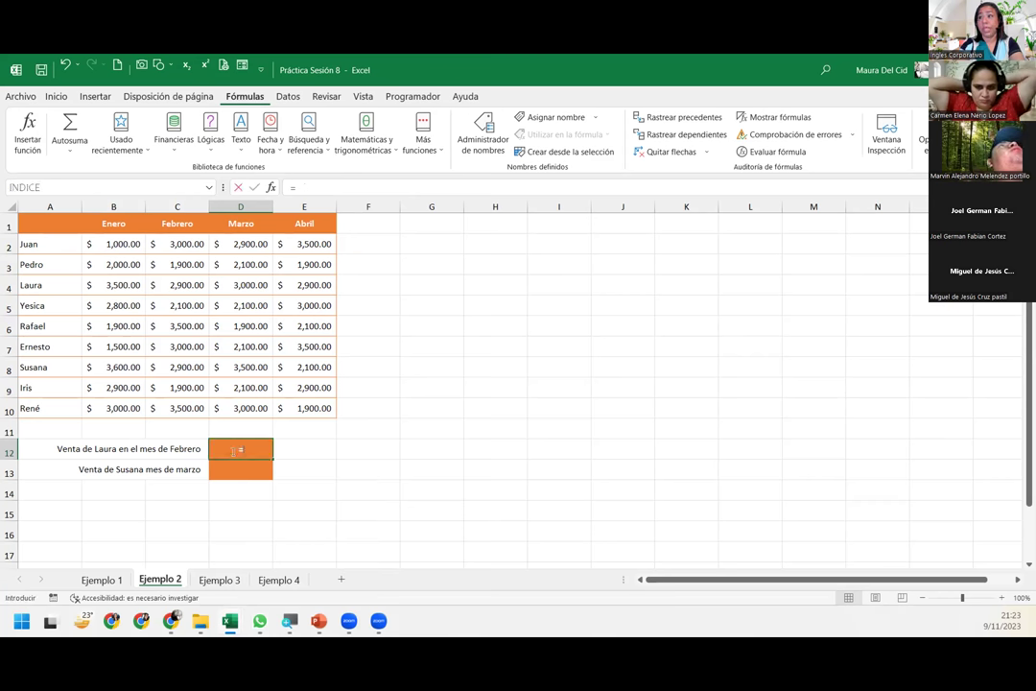
type("=INDI")
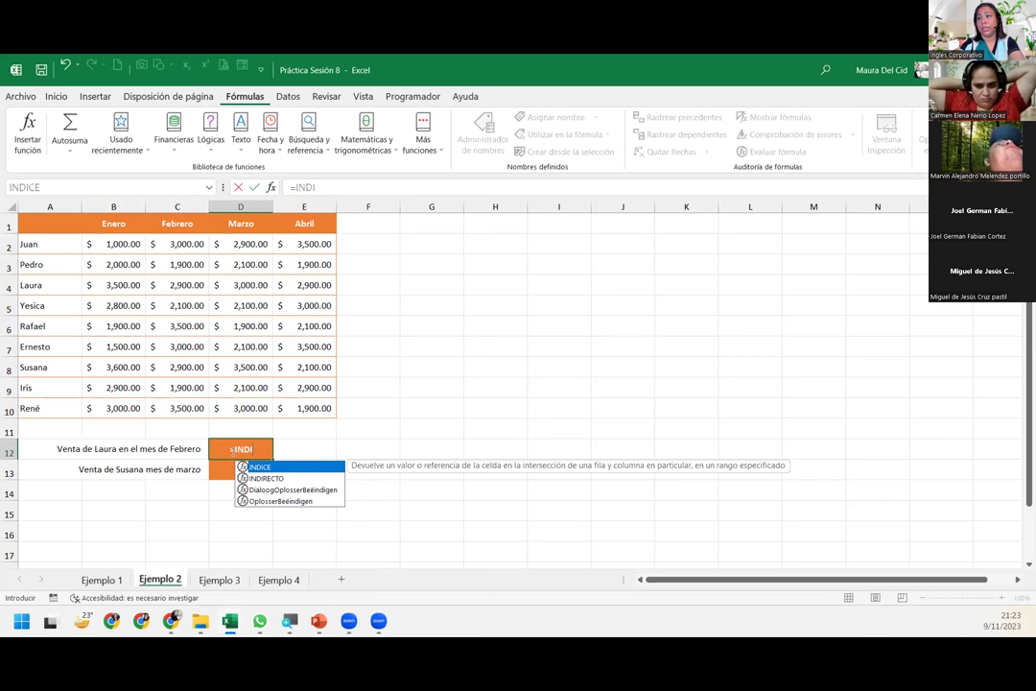
type("CE(")
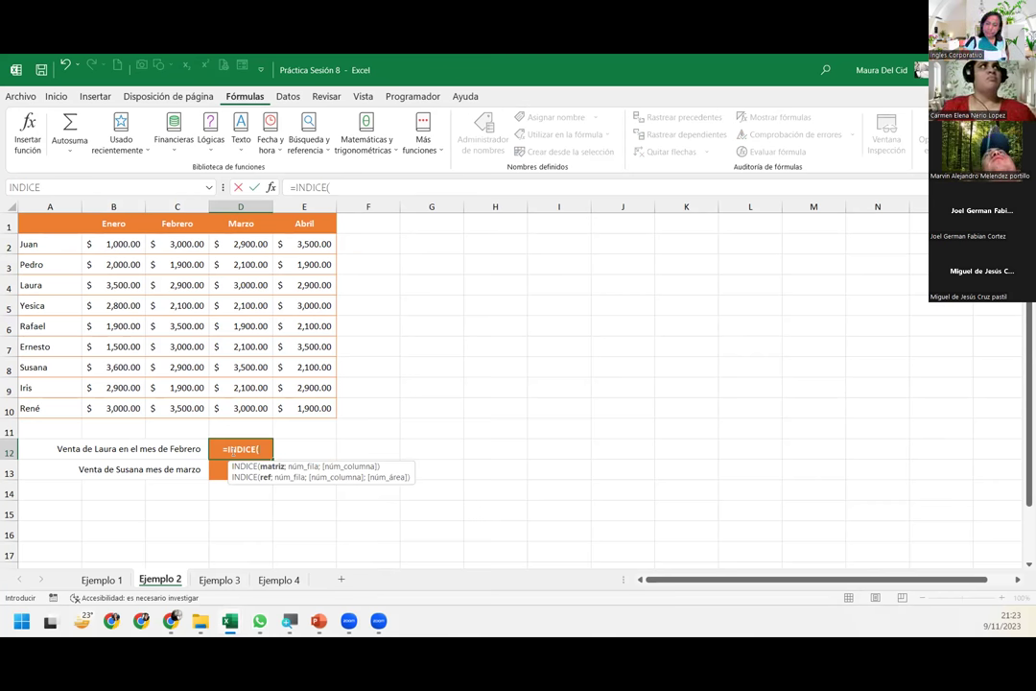
mouse_move(349, 607)
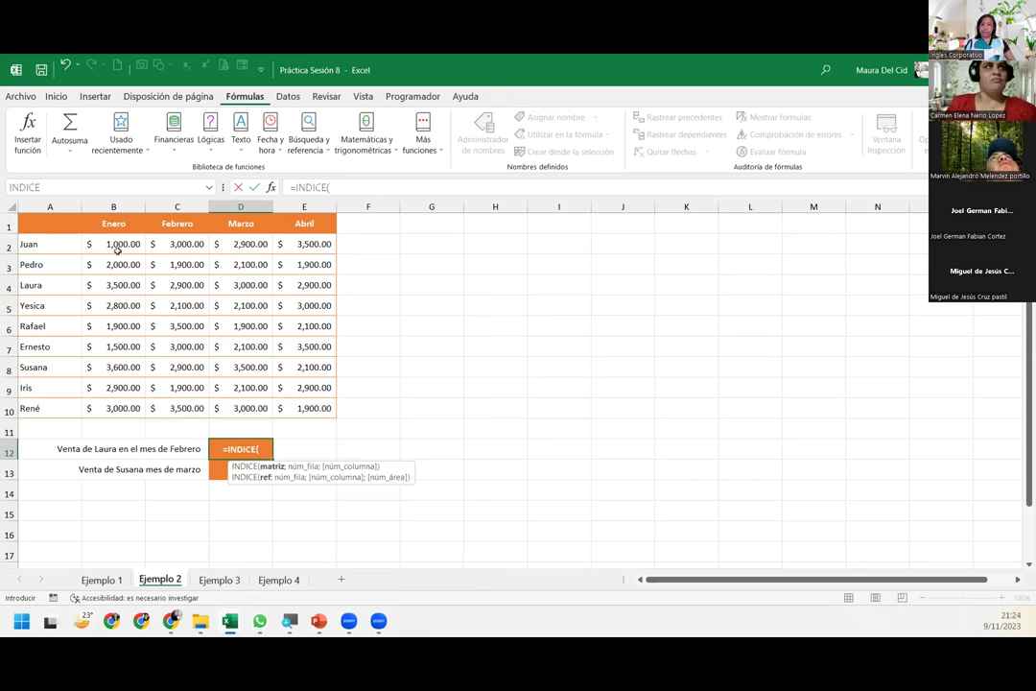
mouse_move(115, 244)
left_mouse_down()
mouse_move(294, 396)
mouse_move(299, 384)
left_mouse_up()
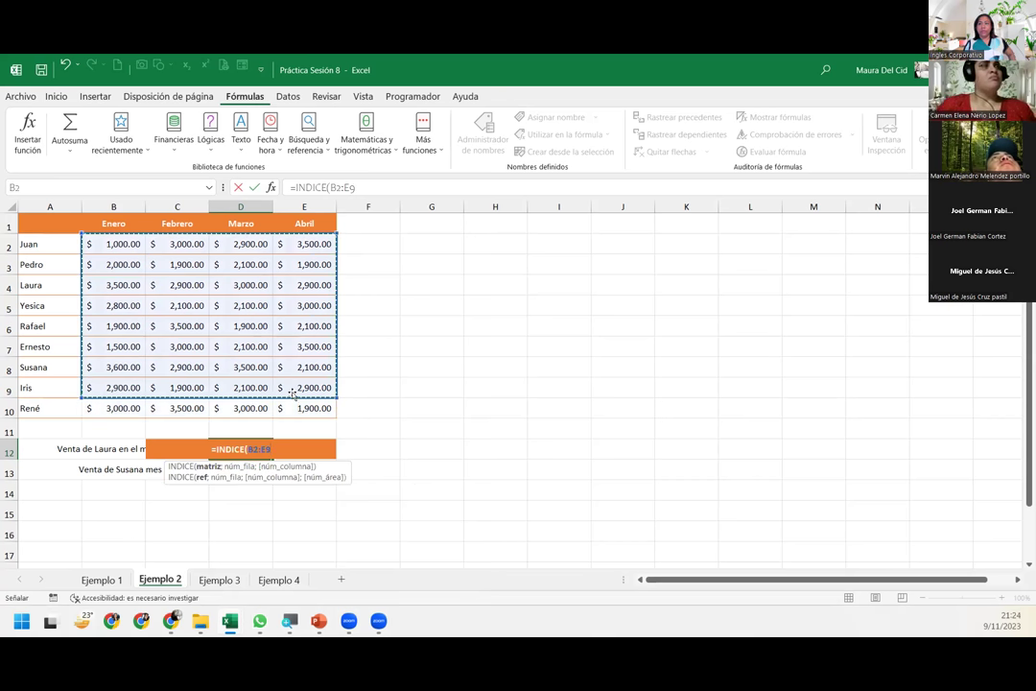
left_click_drag(299, 383, 298, 383)
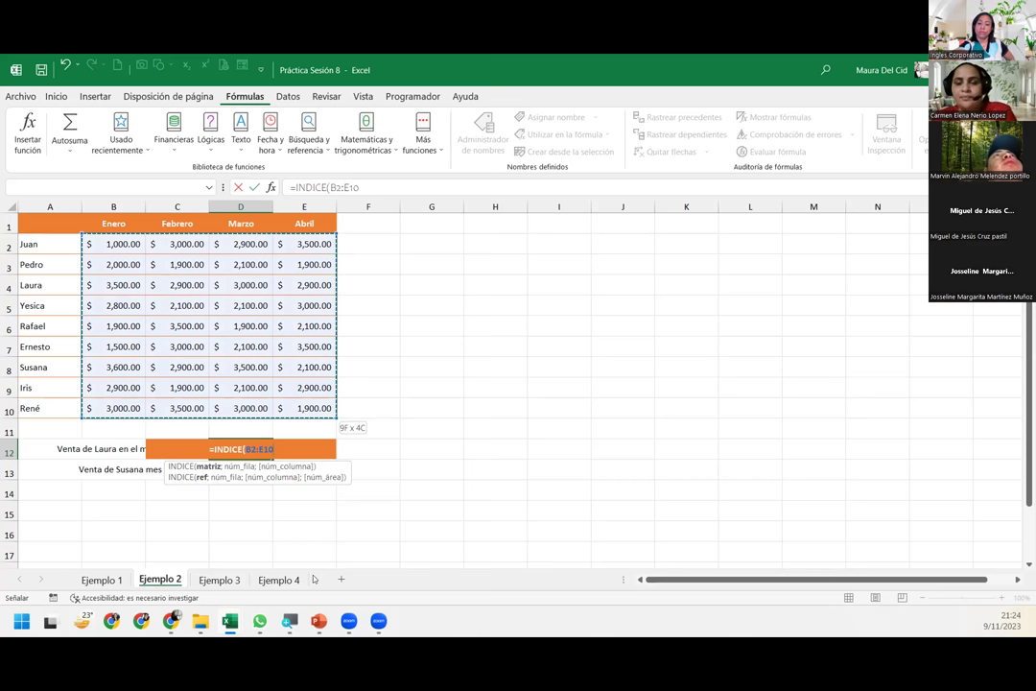
Complete D12 as =INDICE(B2:E10;3;2), showing $2,900.00 for Febrero
type(";")
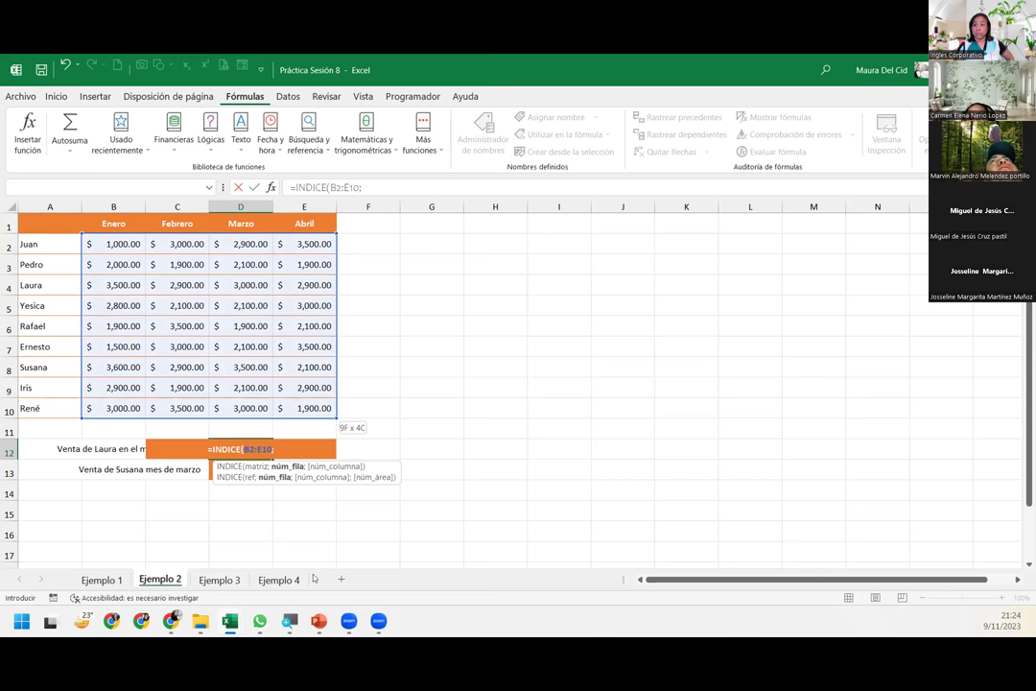
type("3")
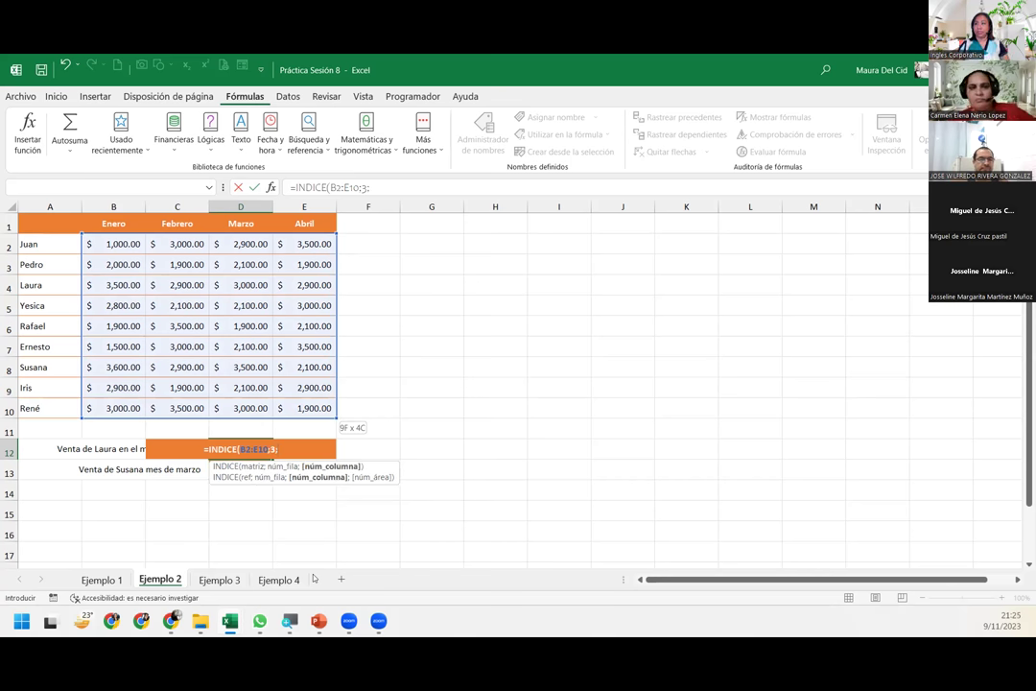
type(";")
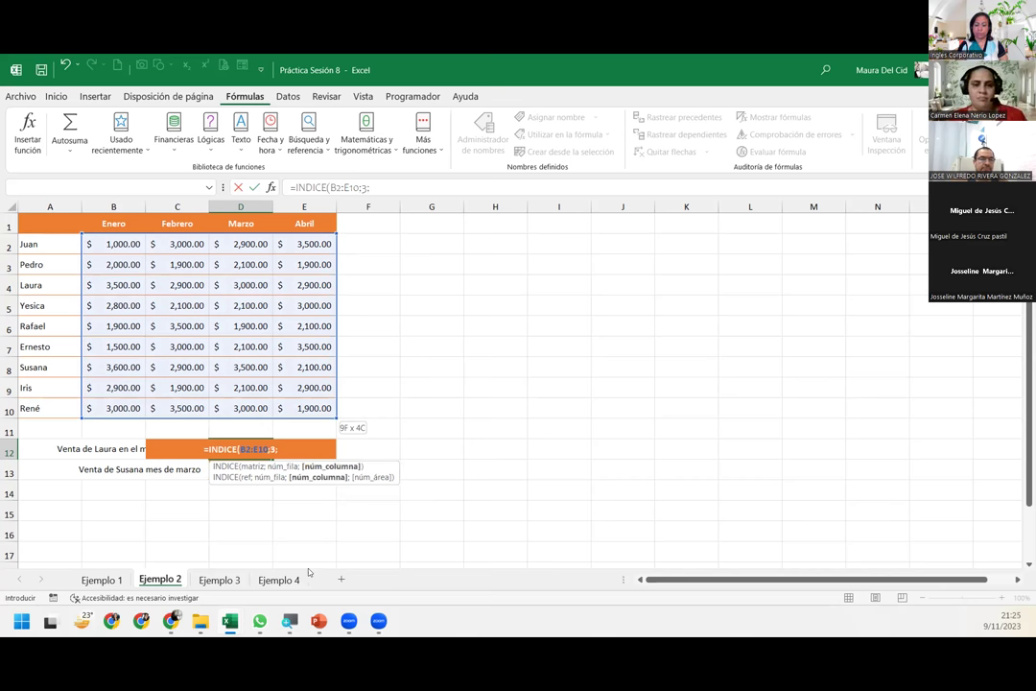
type("2")
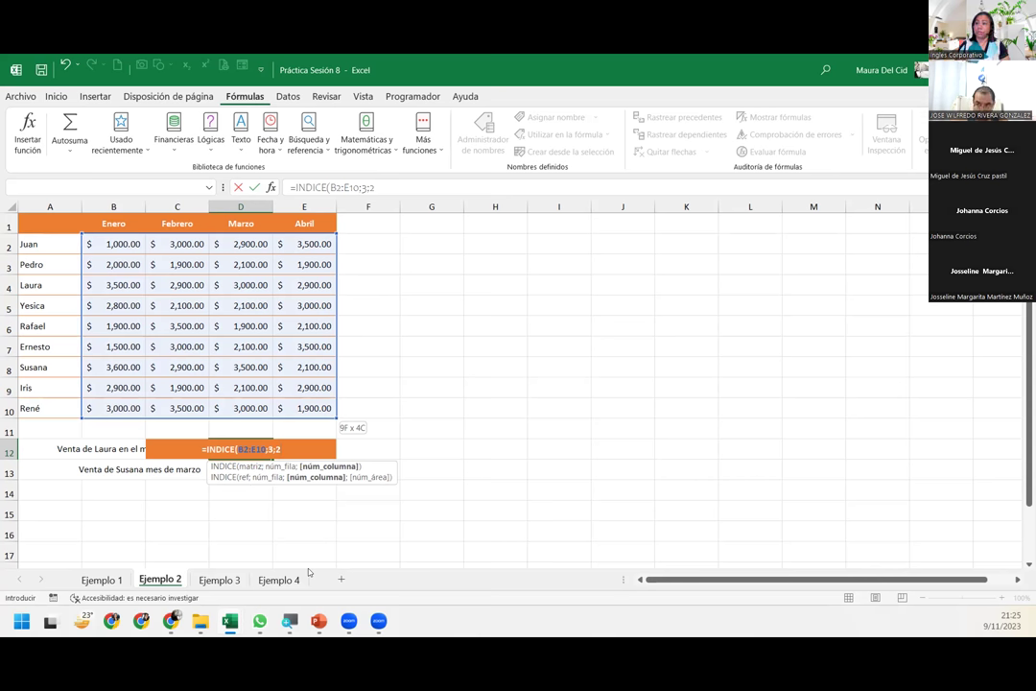
type(")")
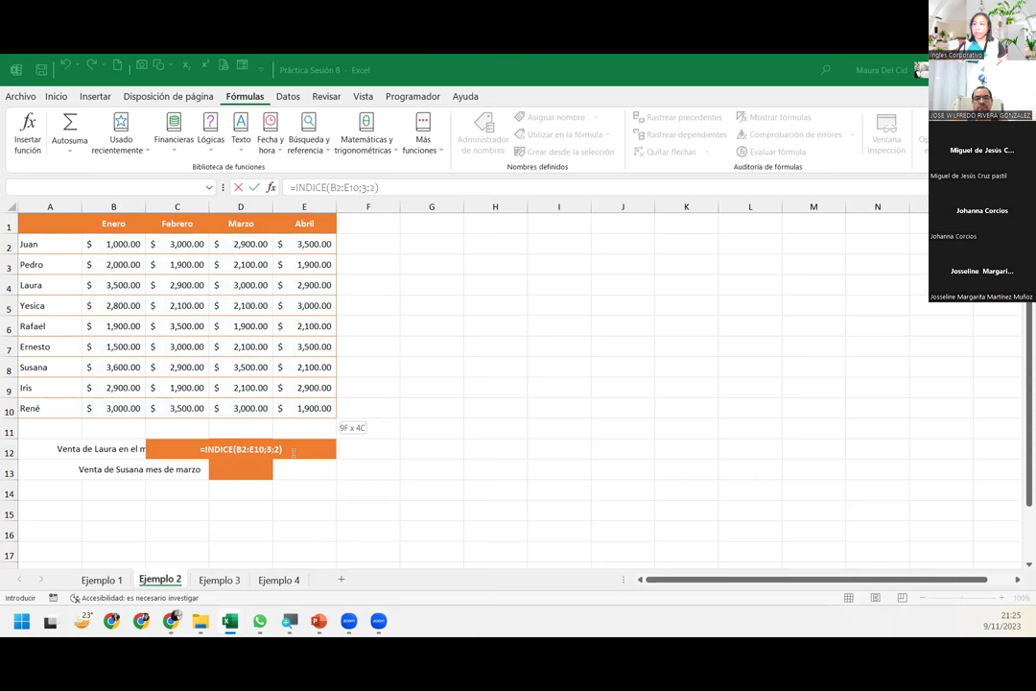
key("Return")
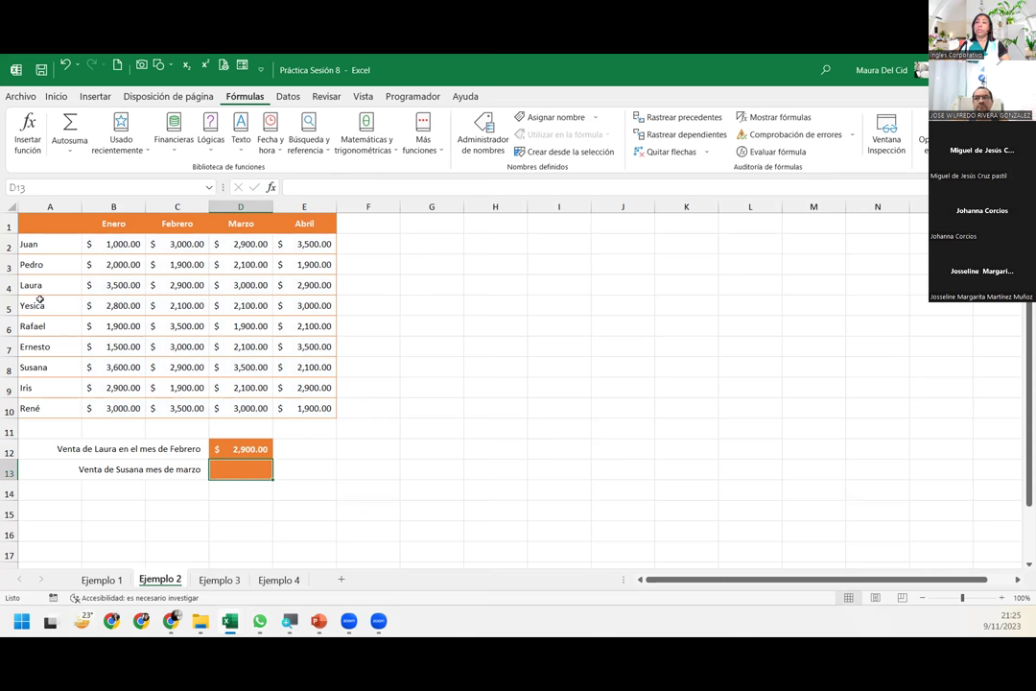
Highlight row 4 and the Febrero column to verify D12's result, then select D13
left_click(8, 286)
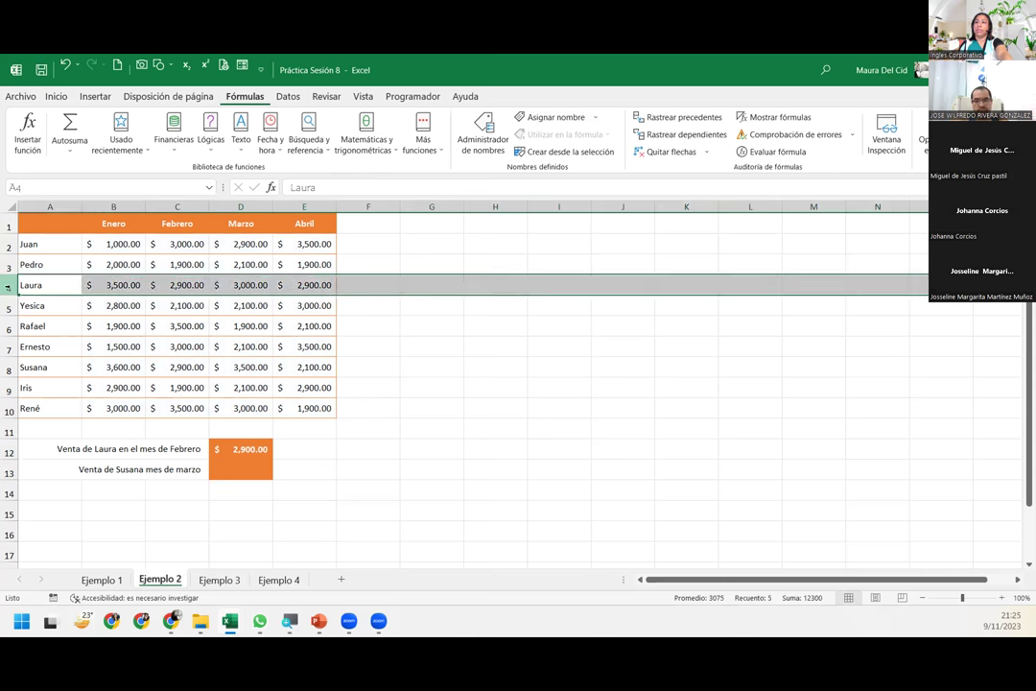
left_click(177, 206, "ctrl")
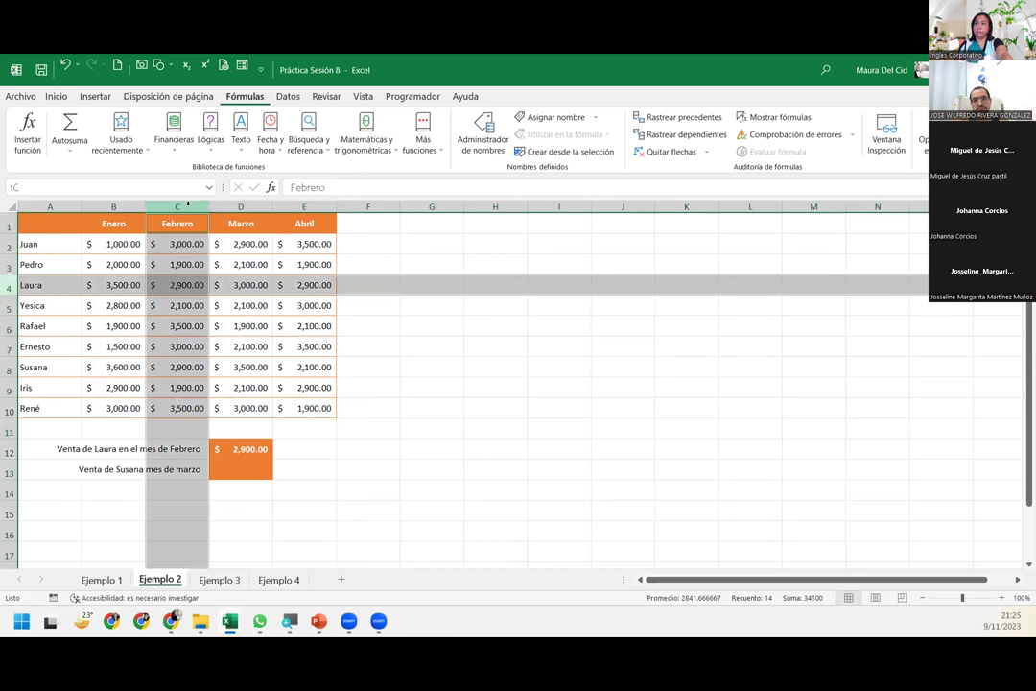
left_click(231, 449, "ctrl")
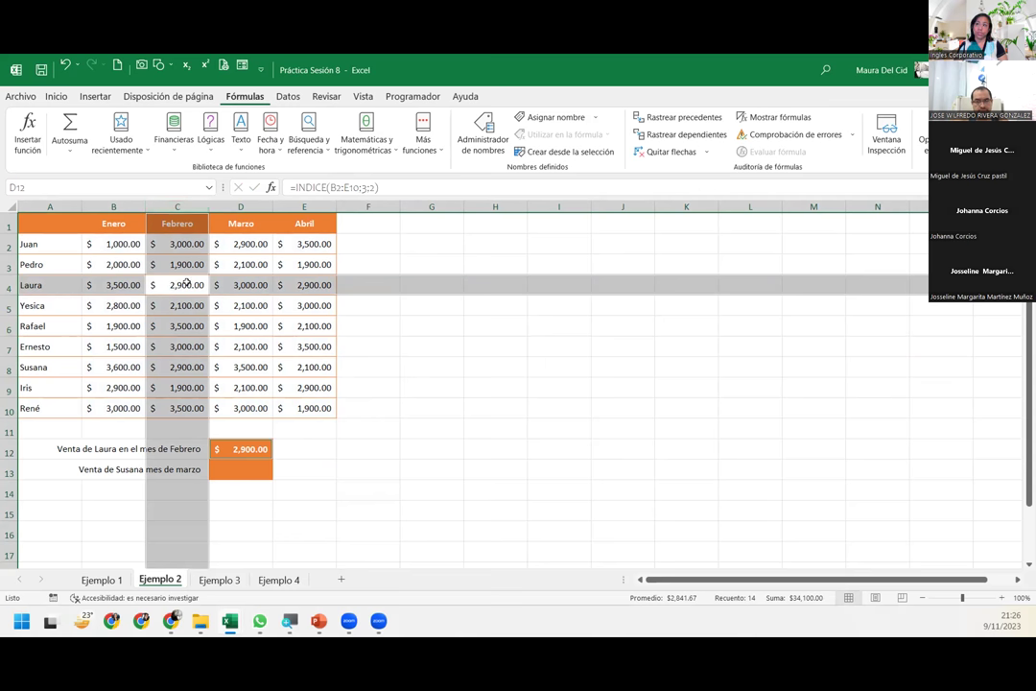
left_click(255, 467)
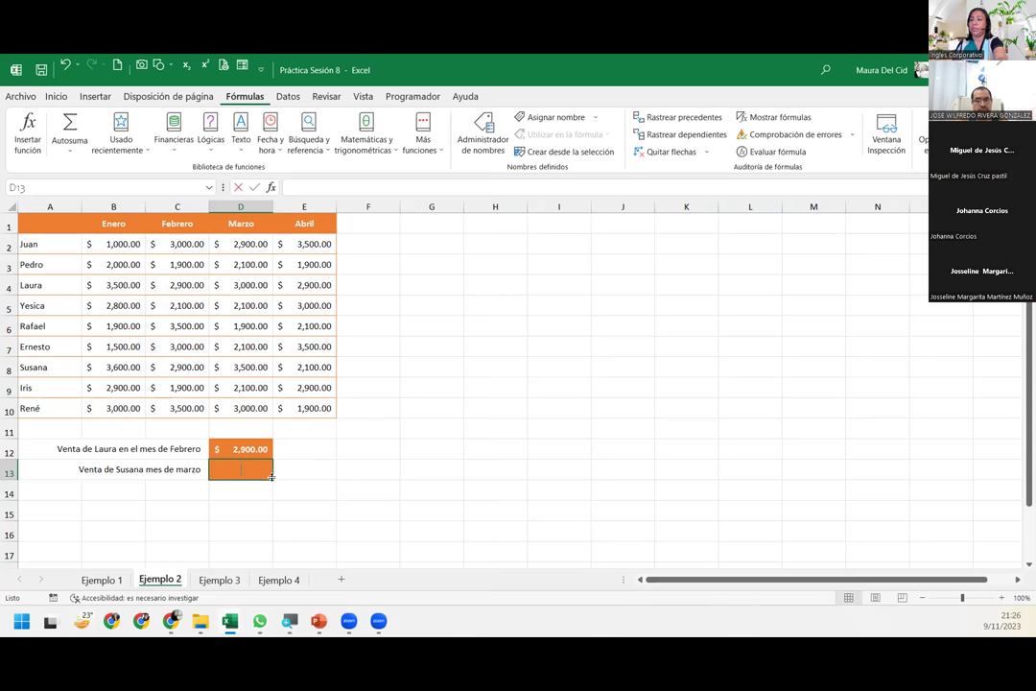
Enter =INDICE(B2:E10;7;3) in D13, returning the Marzo sale of $3,500.00
type("=IN")
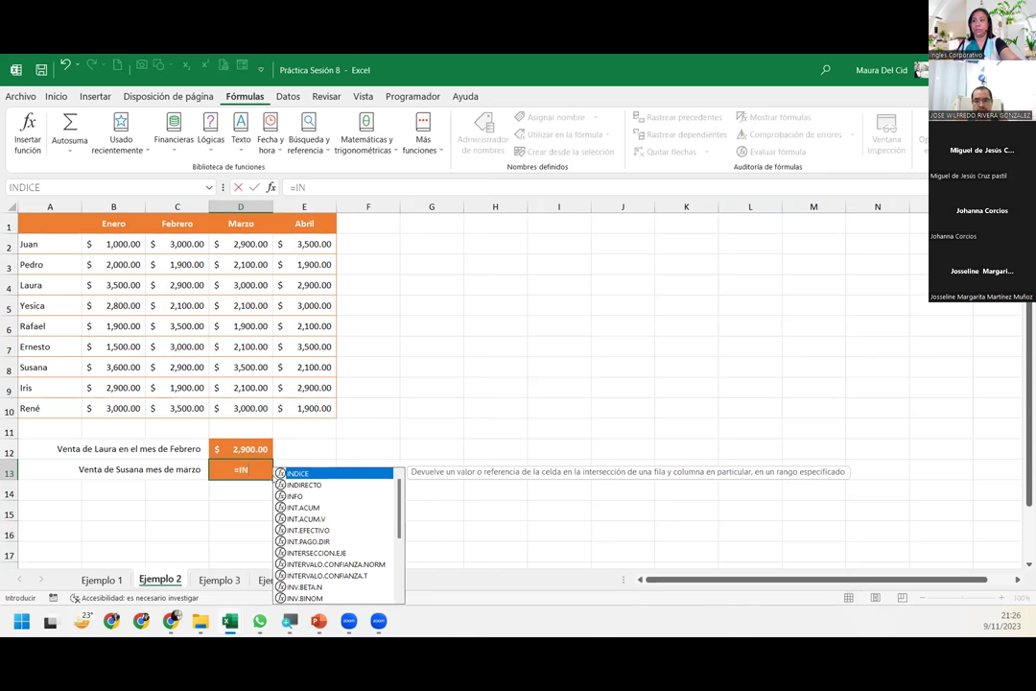
key("Tab")
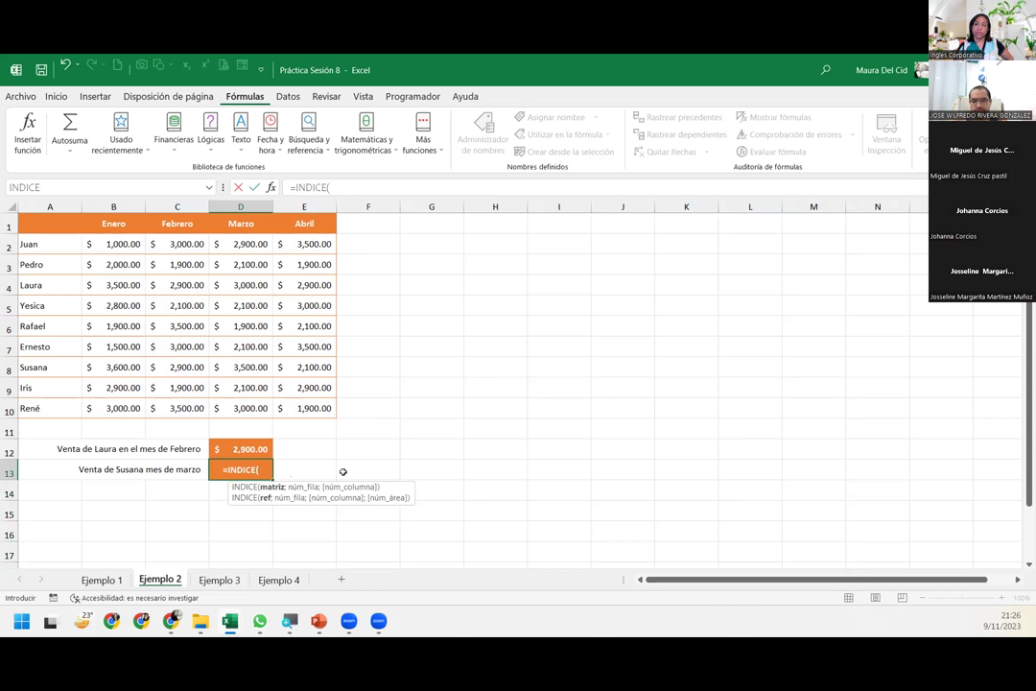
left_click_drag(114, 242, 332, 409)
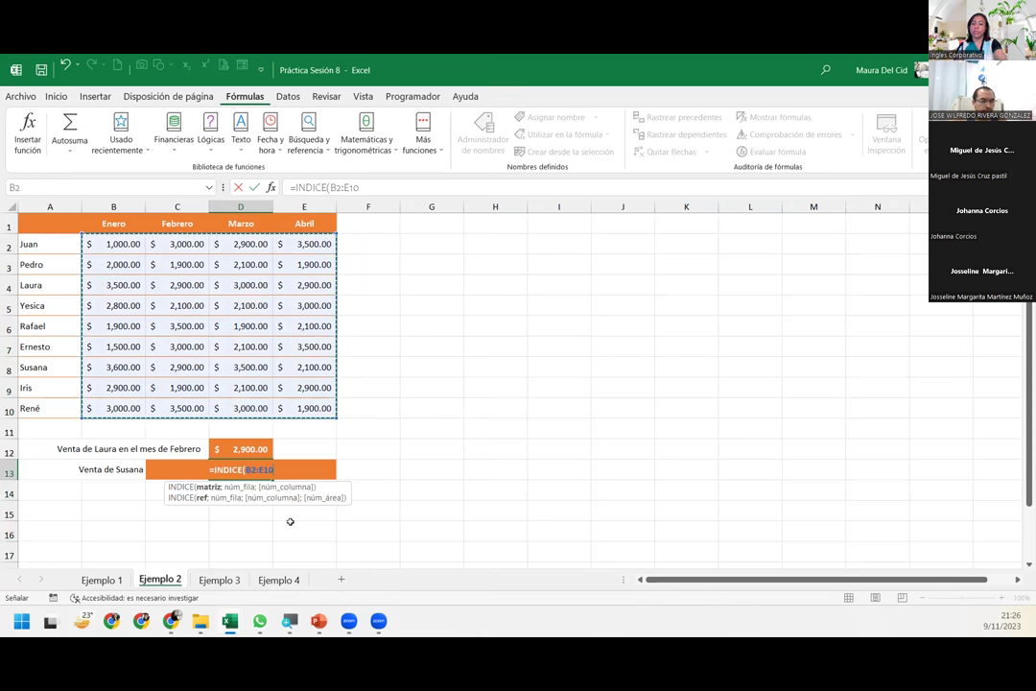
type("_")
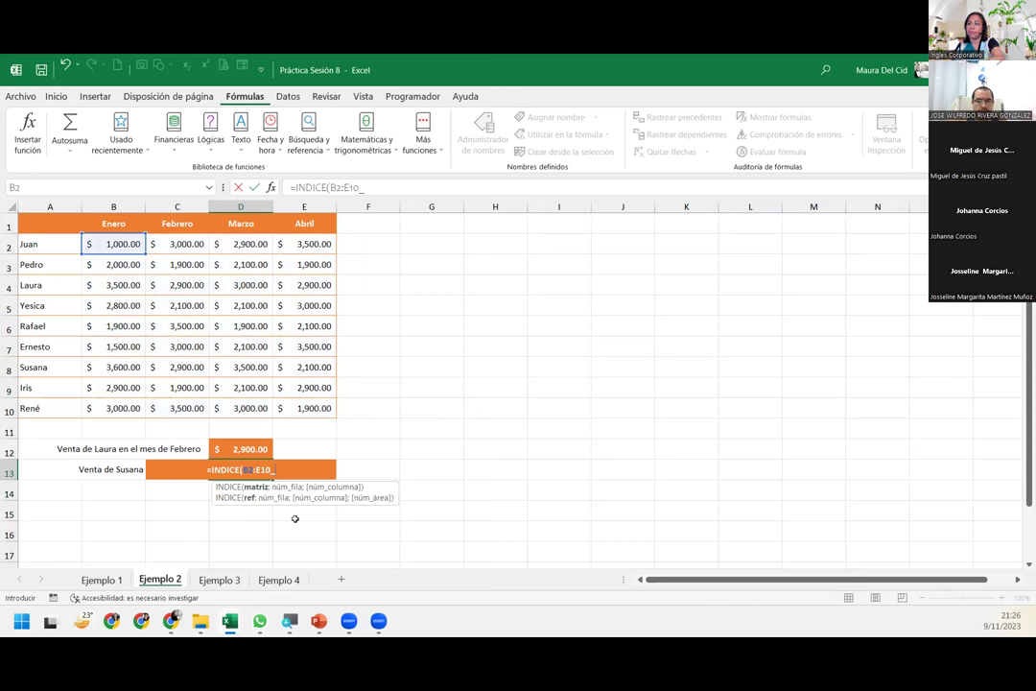
key("BackSpace")
type(";")
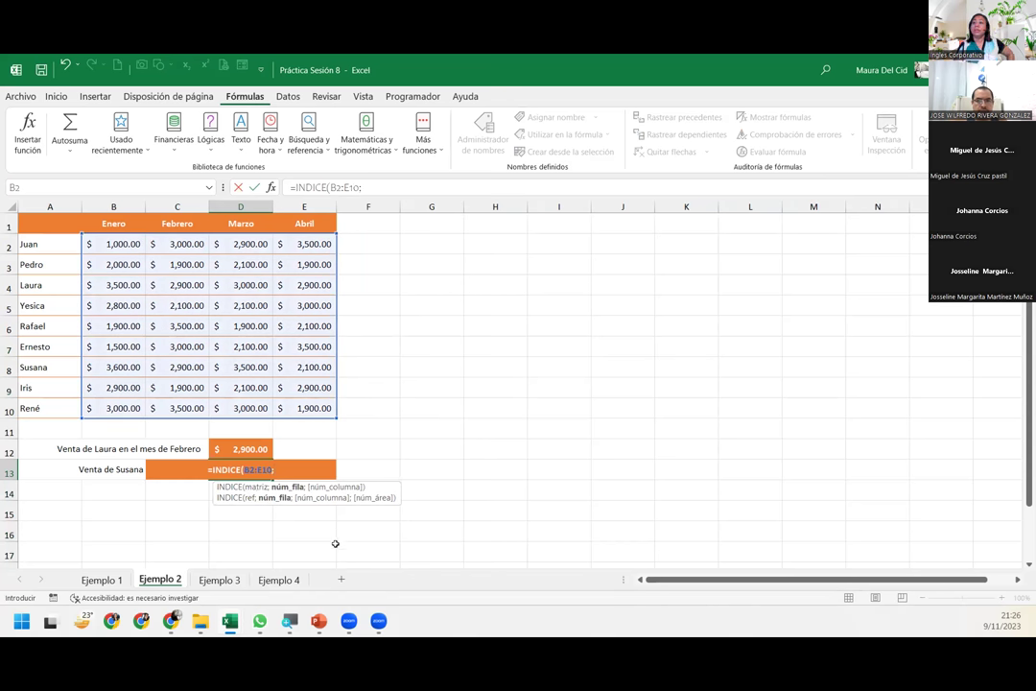
type("7")
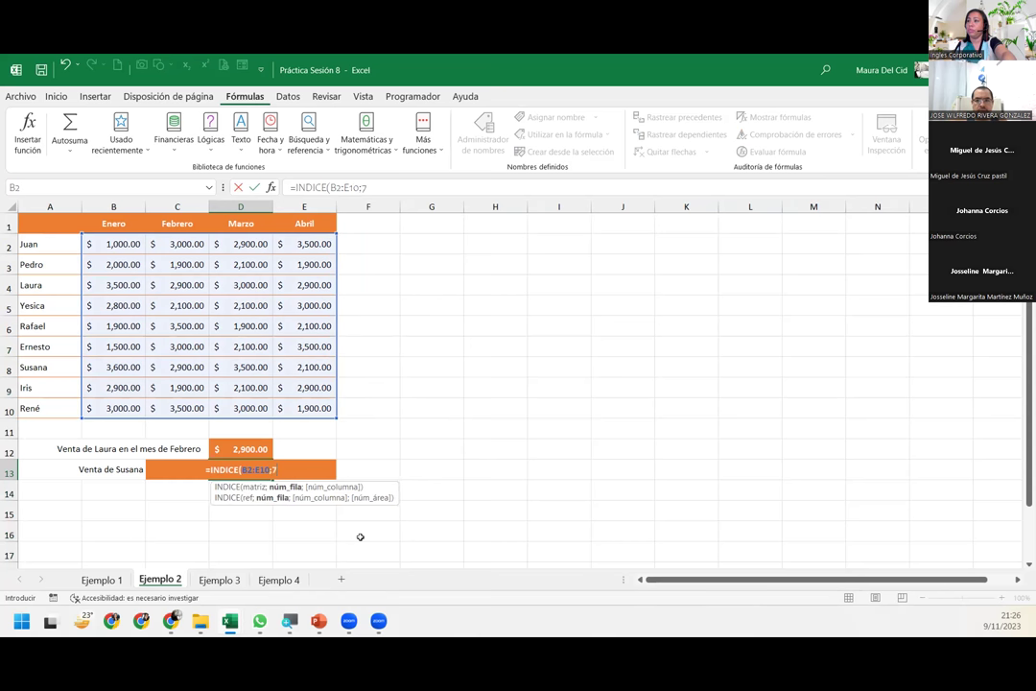
type(";")
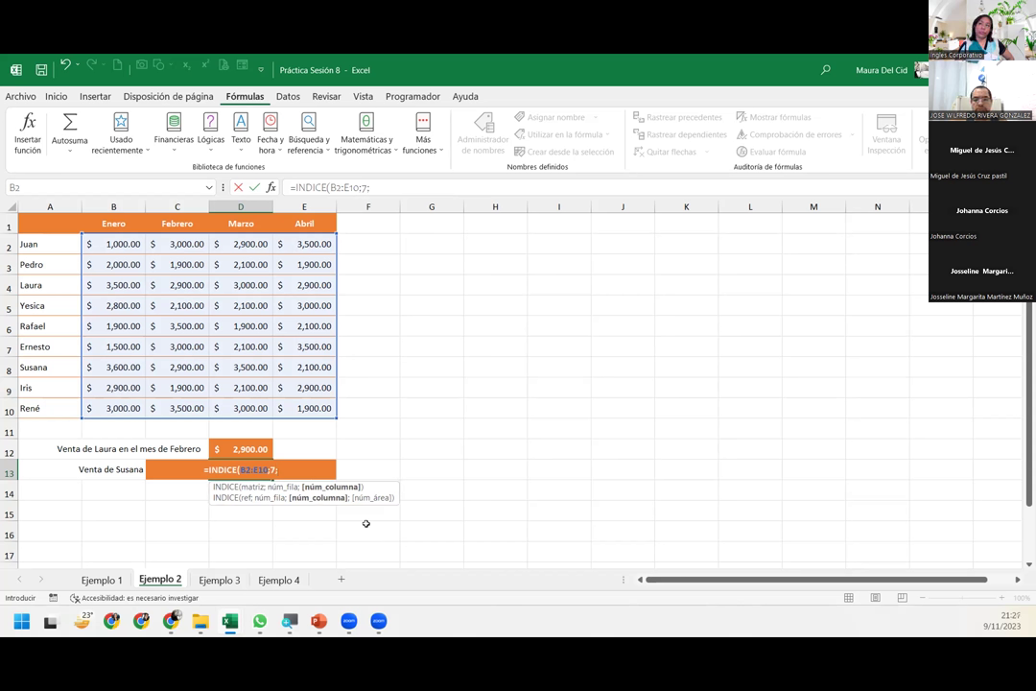
type("3")
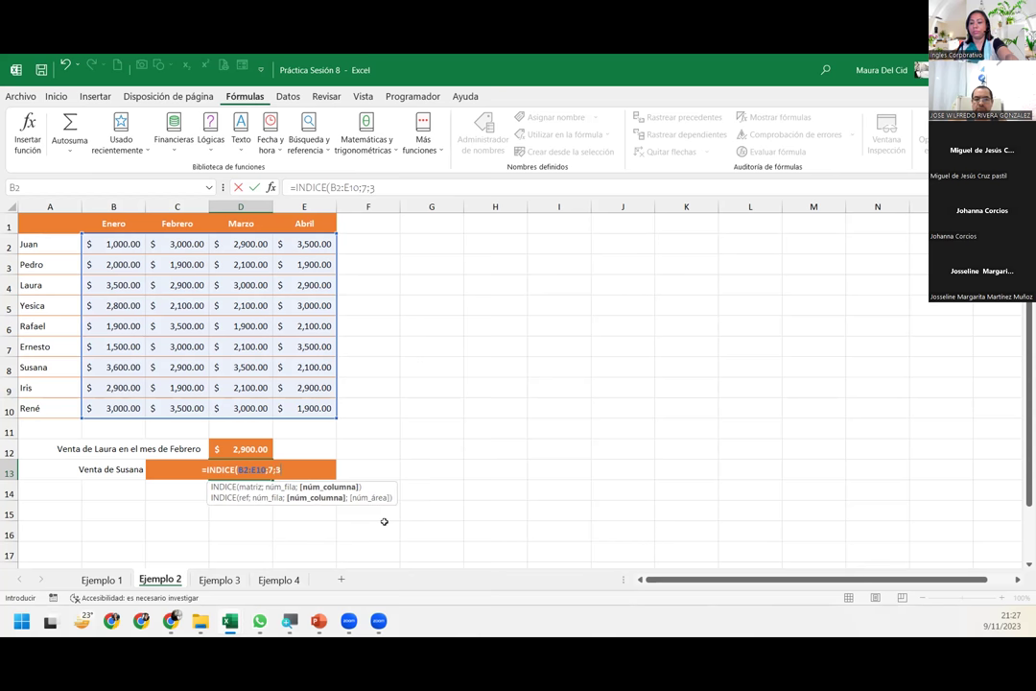
type(")")
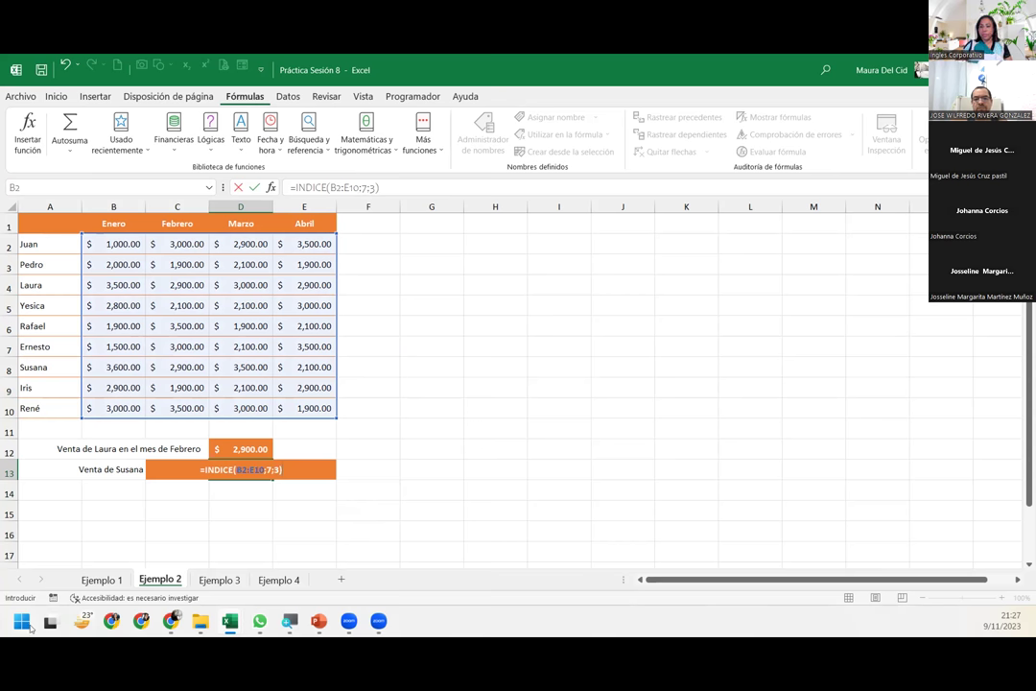
key("Return")
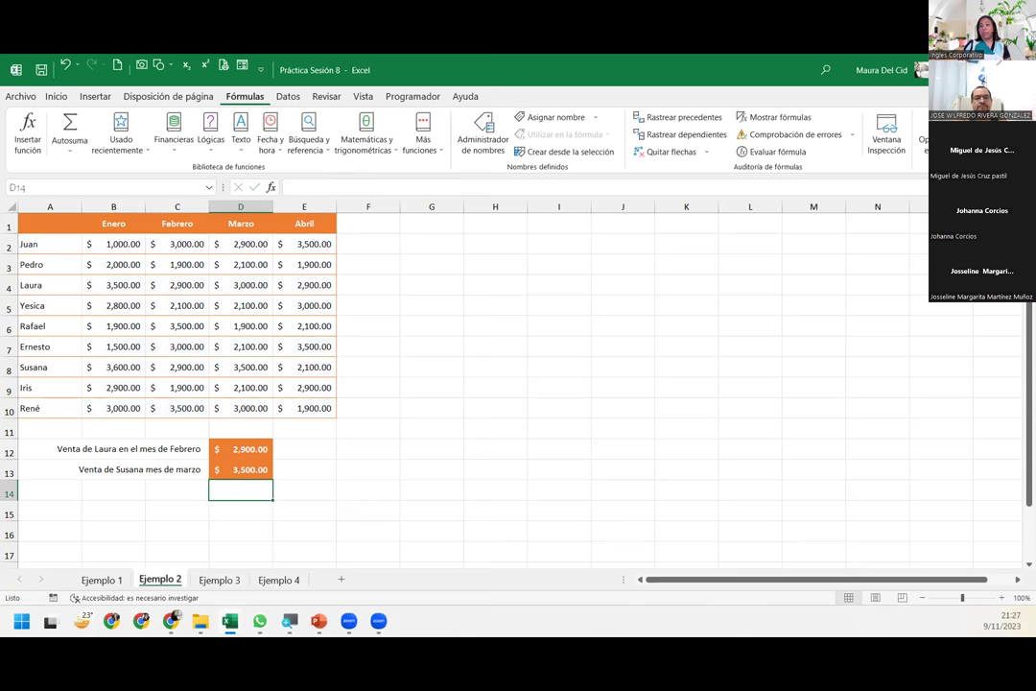
Highlight Susana's row 8 and the Marzo column D to verify D8, then go to sheet Ejemplo 3
left_click(9, 387)
left_click(9, 367)
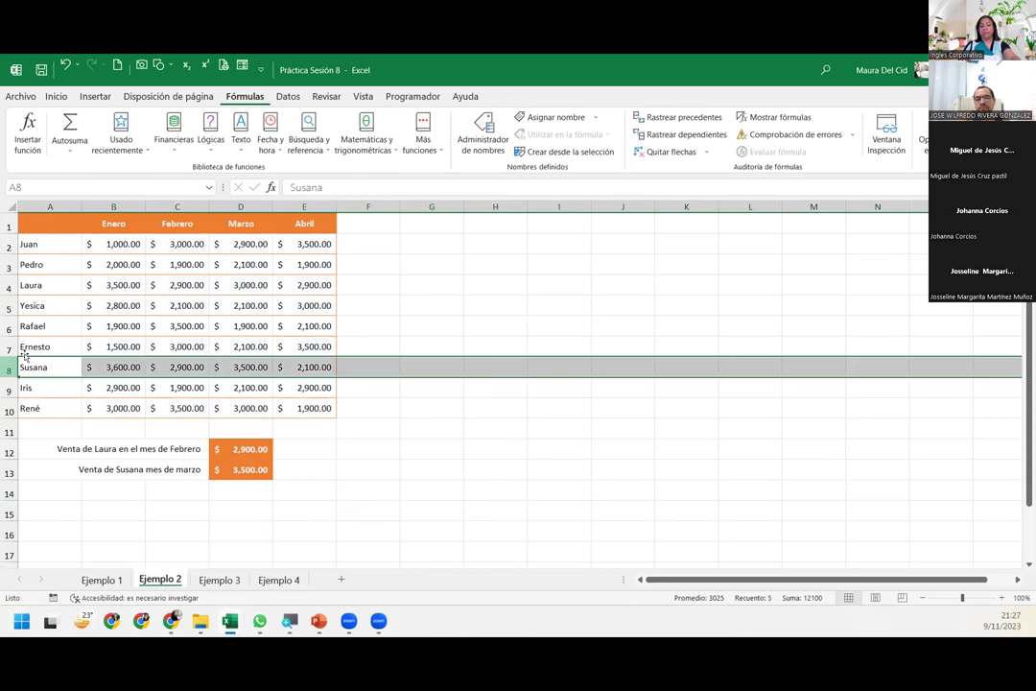
left_click(242, 207, "ctrl")
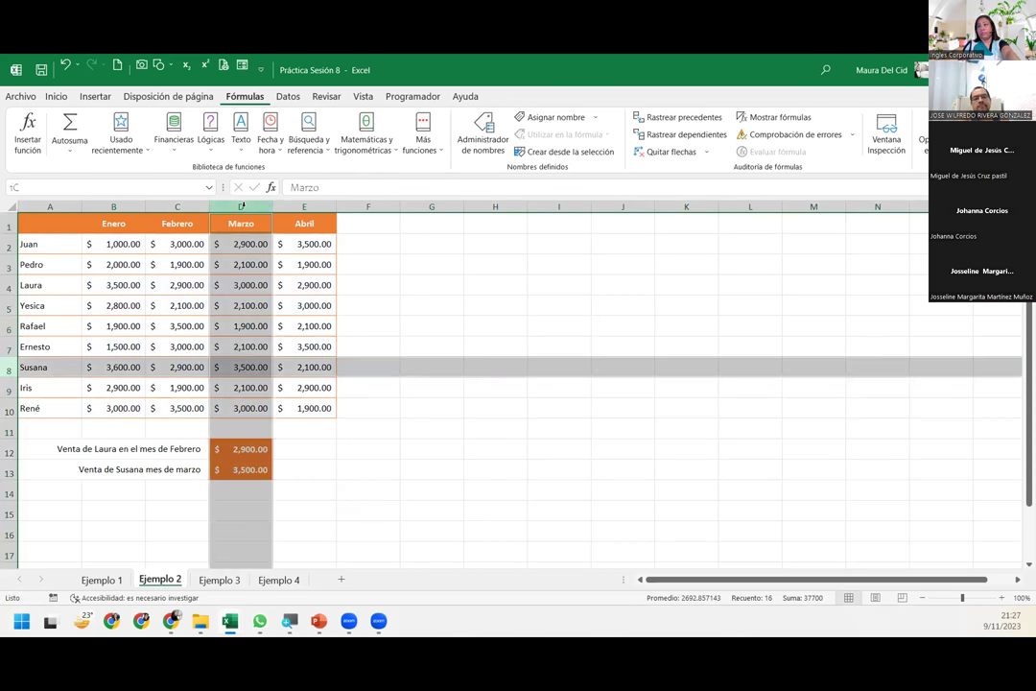
left_click(248, 366, "ctrl")
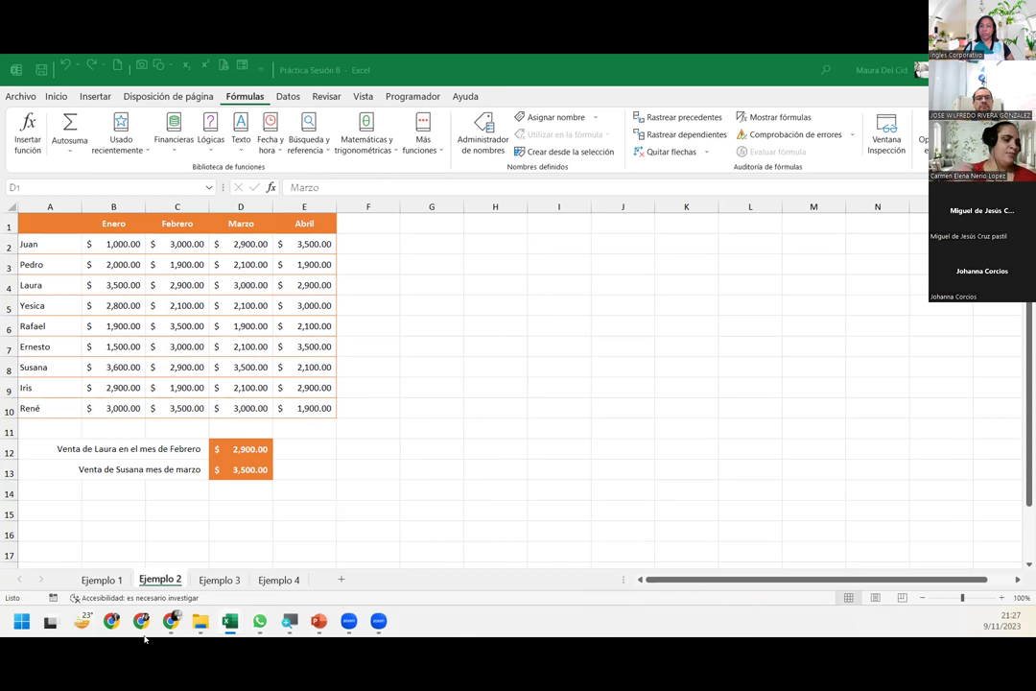
left_click(233, 582)
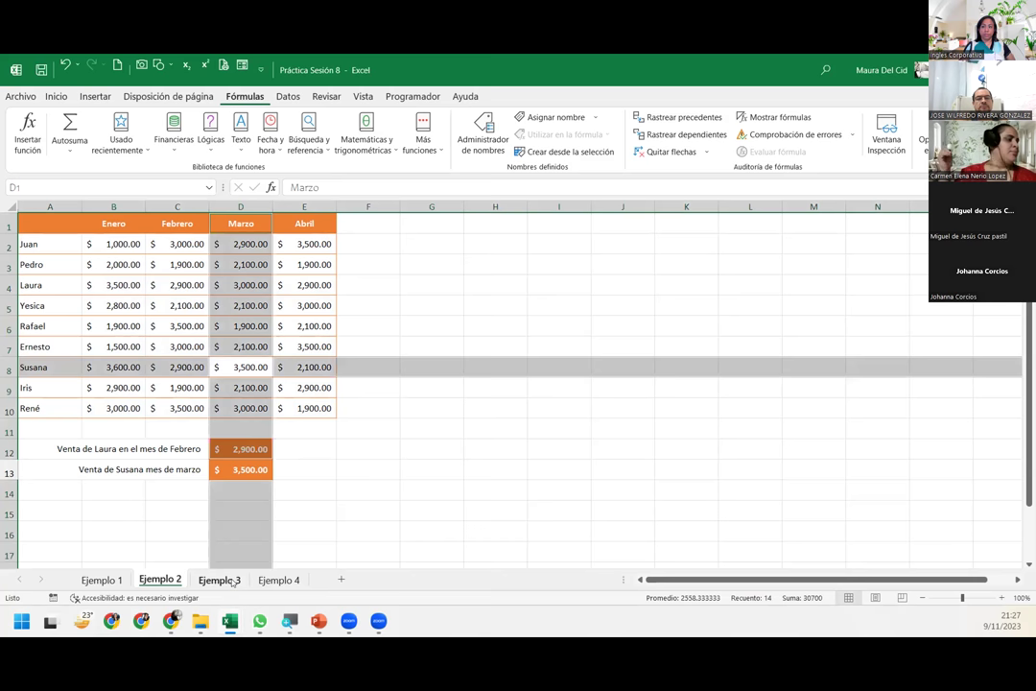
left_click(222, 581)
left_click(557, 308)
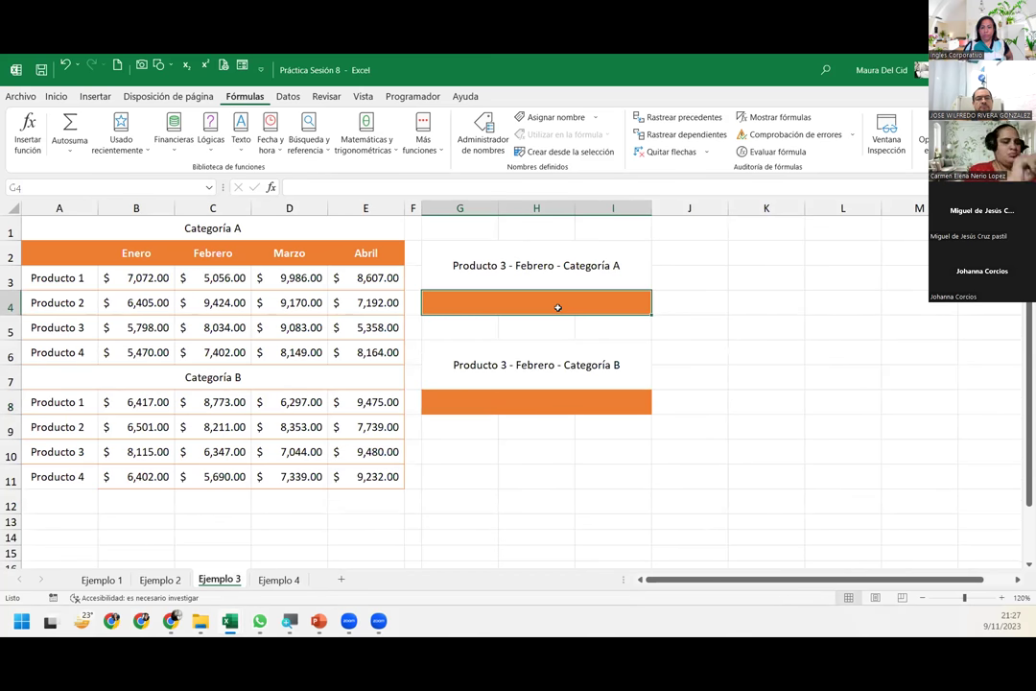
left_click_drag(371, 229, 379, 336)
left_click_drag(376, 351, 377, 352)
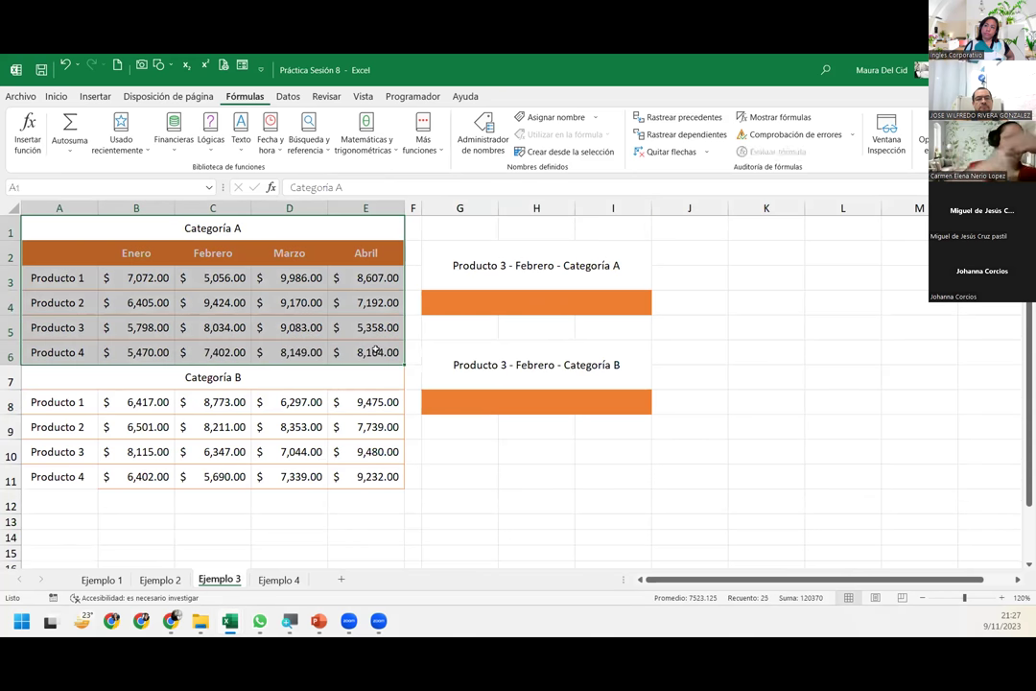
left_click_drag(318, 370, 326, 471)
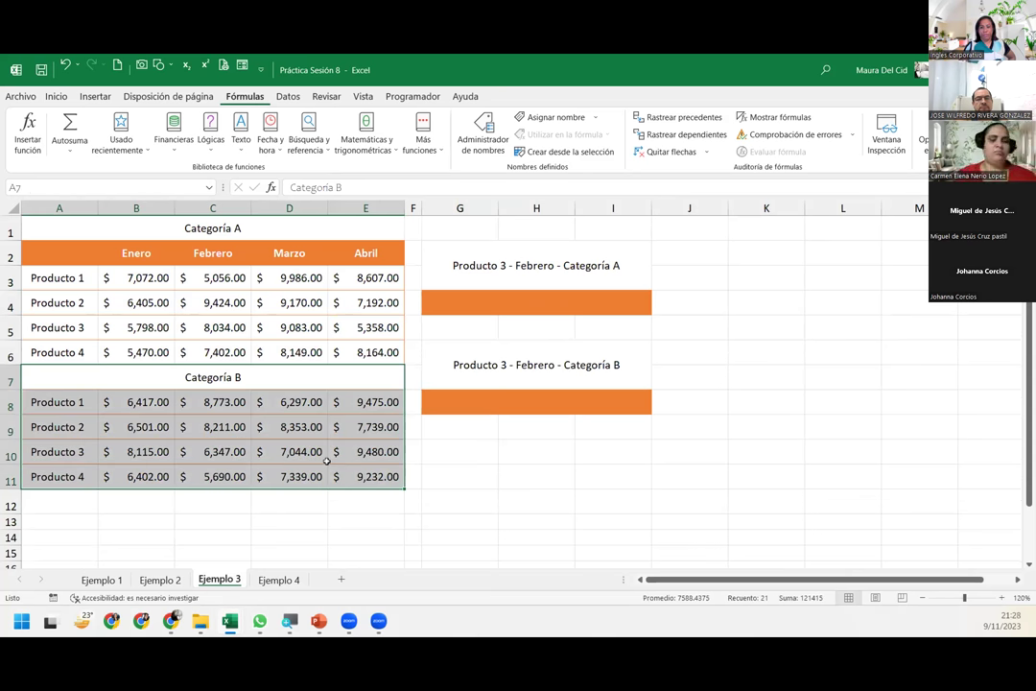
left_click(479, 326)
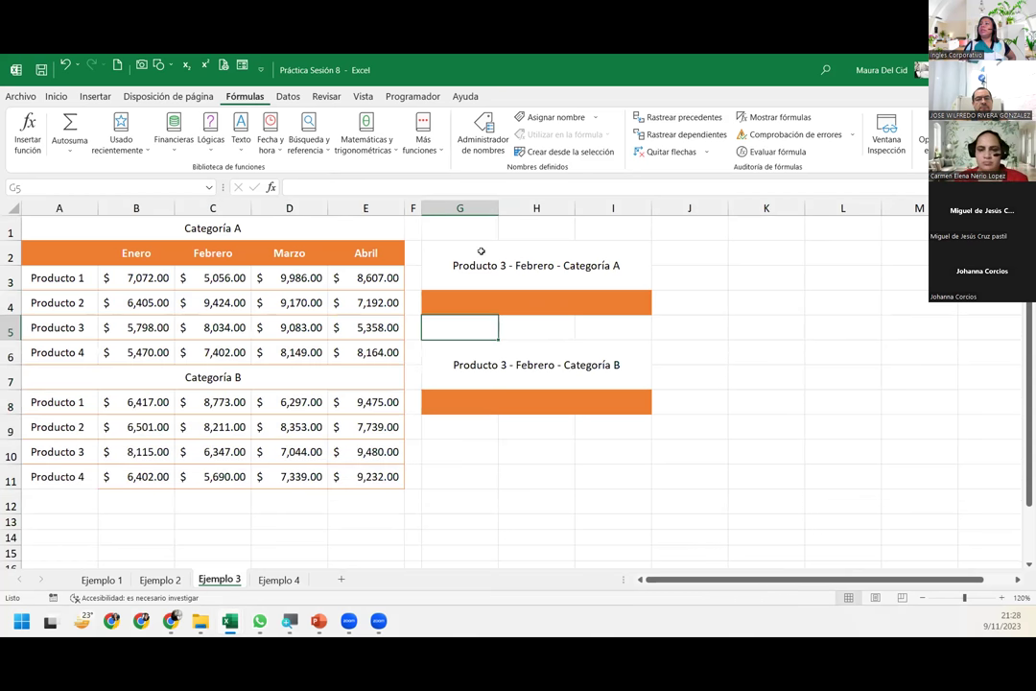
left_click(473, 301)
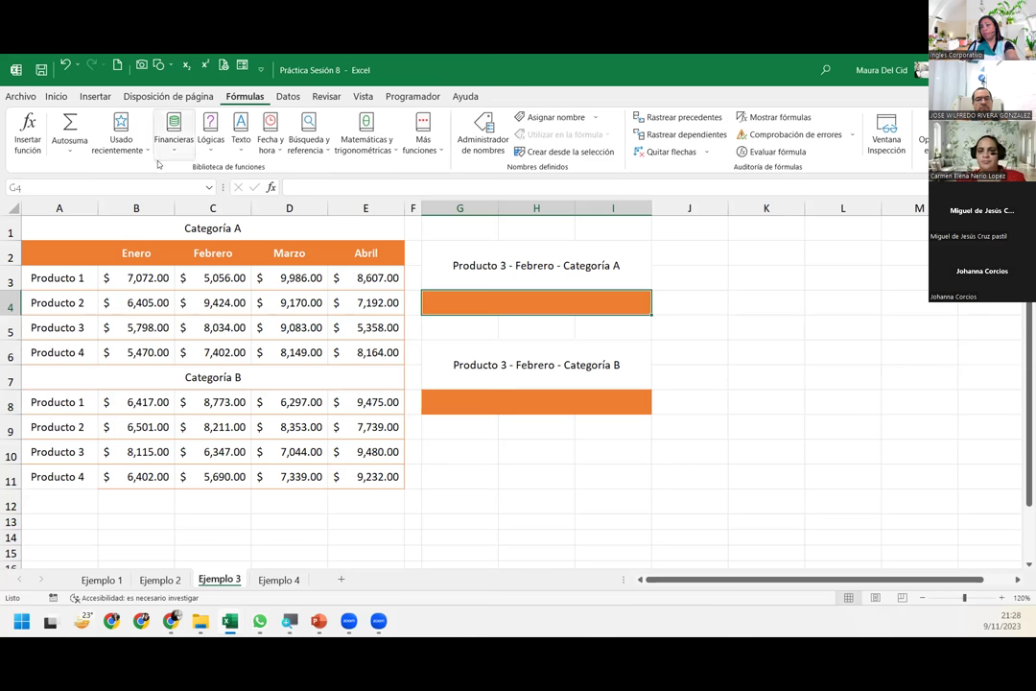
mouse_move(168, 222)
left_mouse_down()
mouse_move(163, 329)
mouse_move(153, 325)
left_mouse_up()
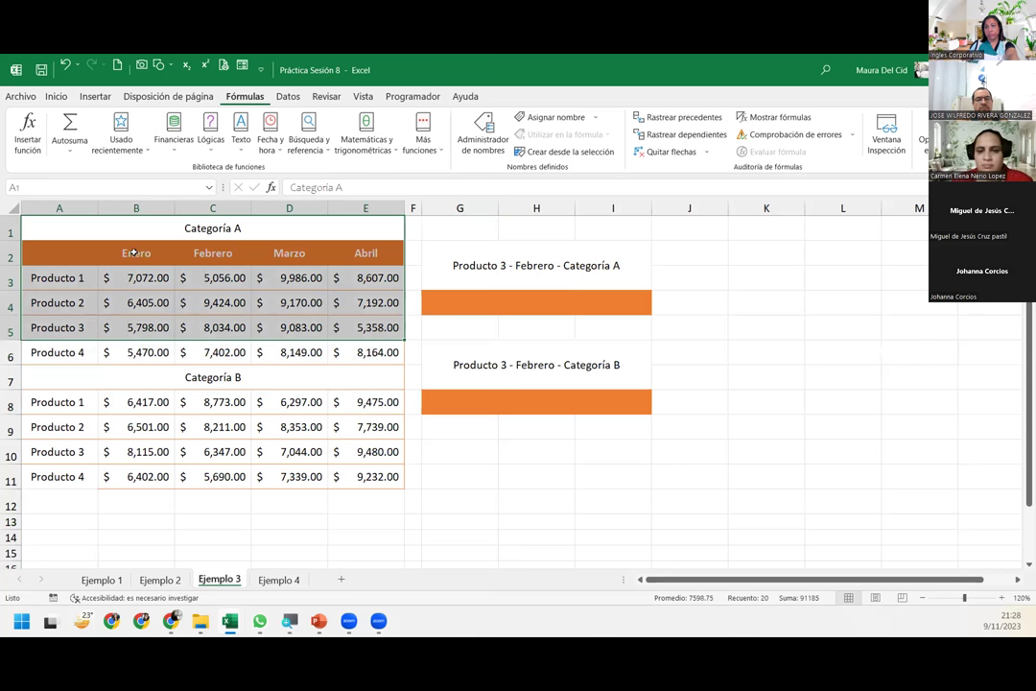
mouse_move(58, 251)
left_mouse_down()
mouse_move(317, 350)
mouse_move(369, 353)
left_mouse_up()
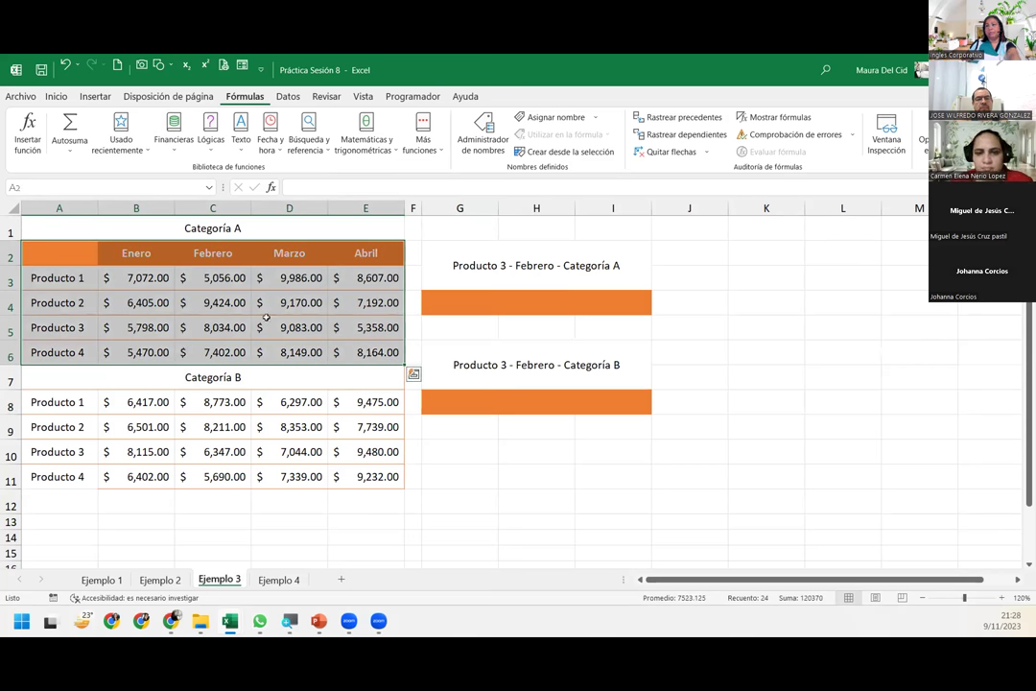
left_click_drag(85, 327, 333, 327)
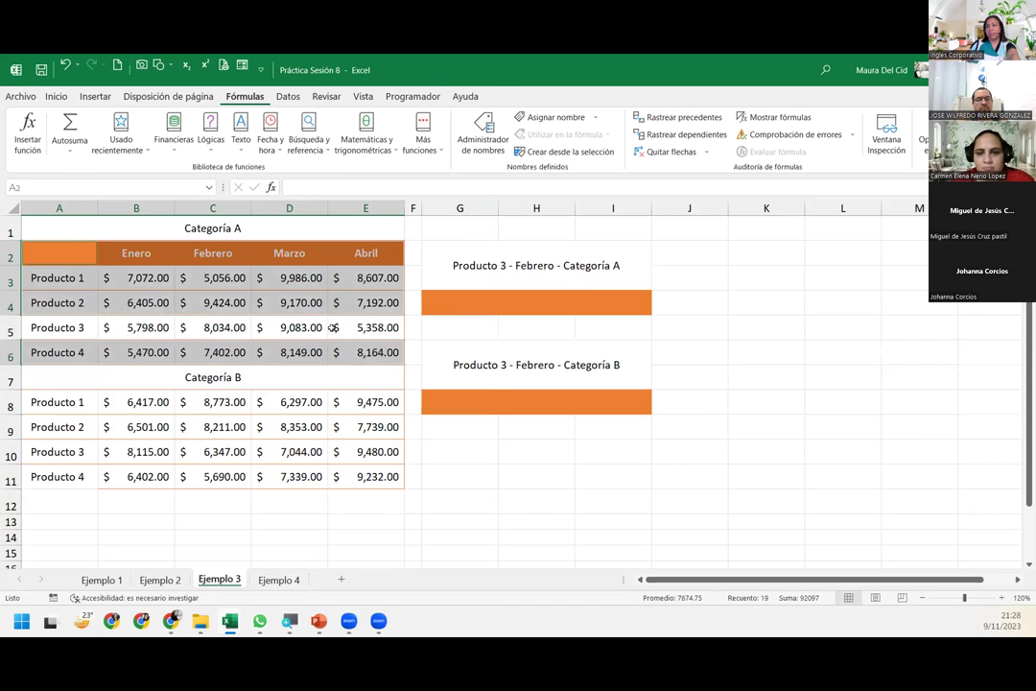
left_click_drag(221, 252, 237, 352)
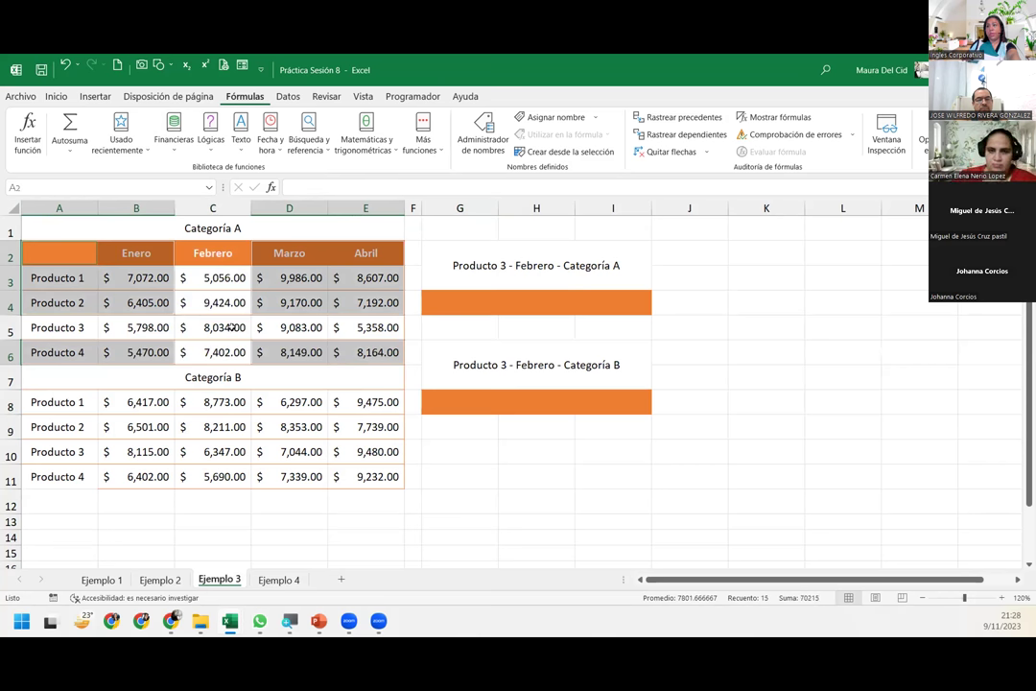
left_click(231, 327, "ctrl")
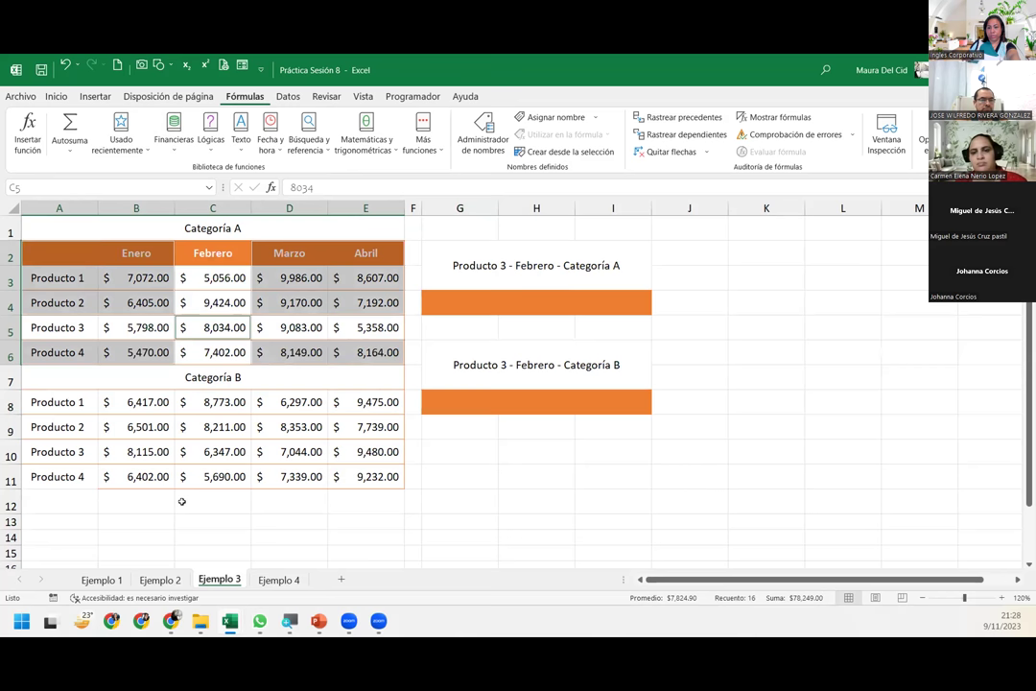
left_click(456, 377)
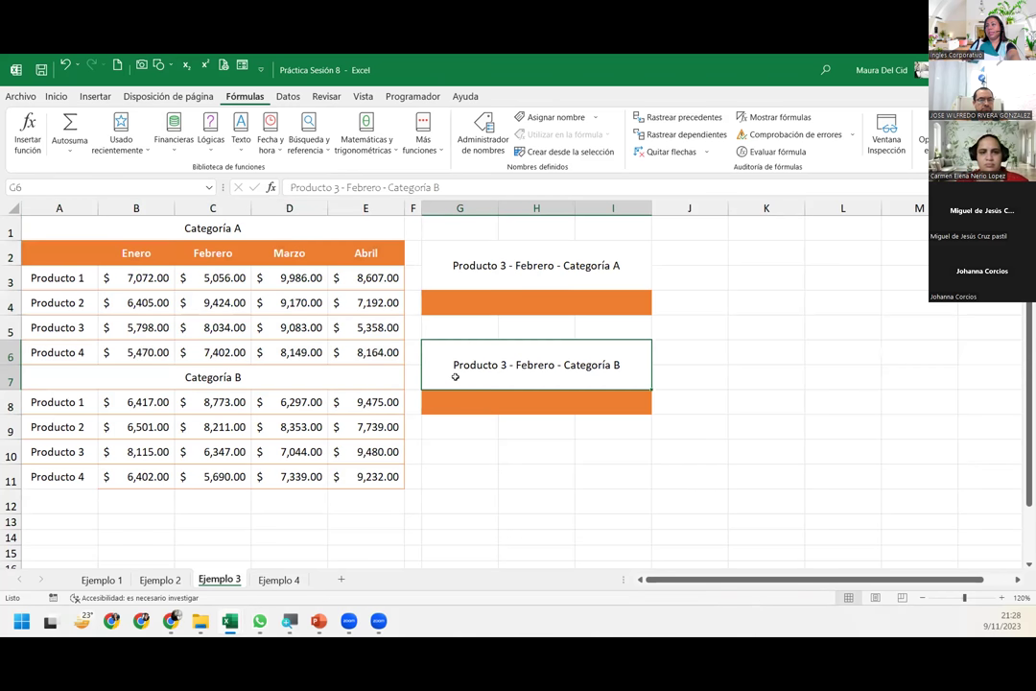
left_click(453, 397)
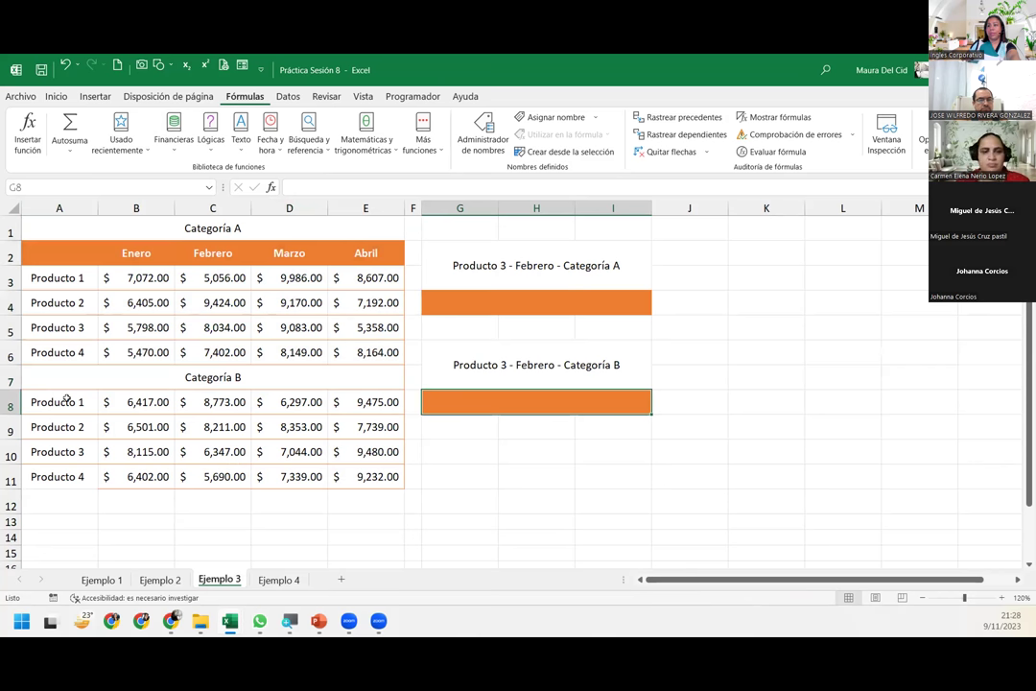
left_click_drag(67, 401, 361, 477)
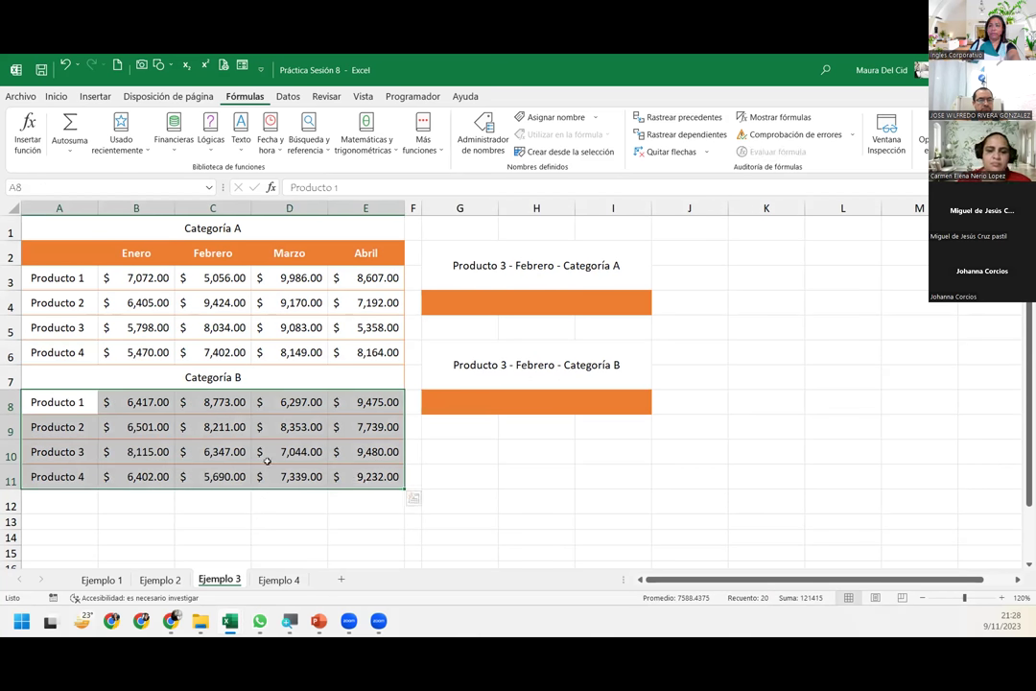
left_click_drag(77, 451, 396, 450)
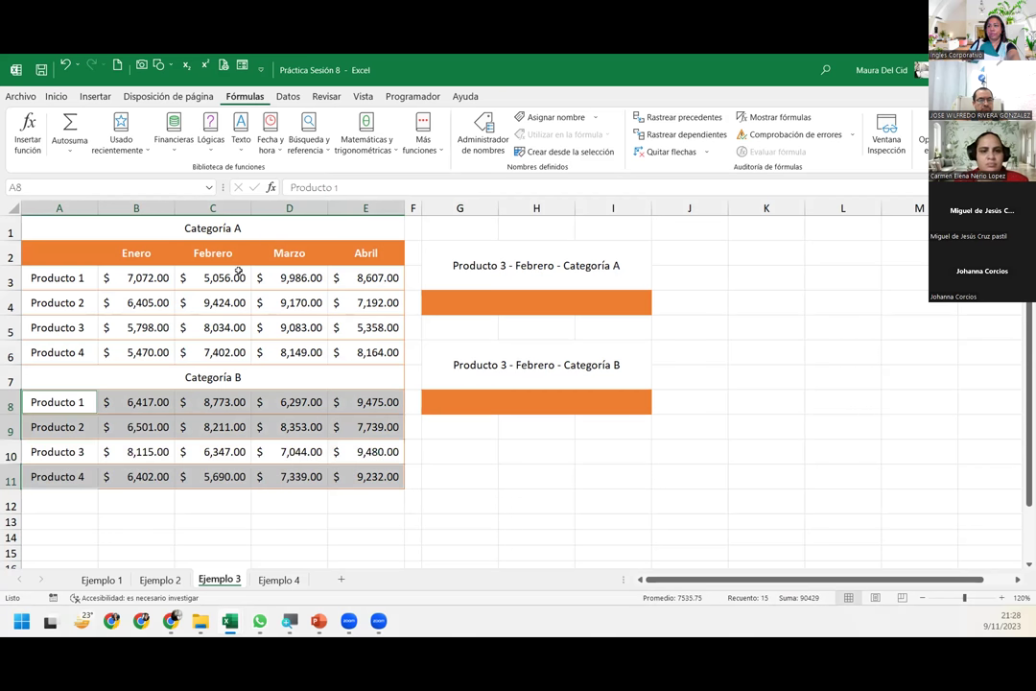
left_click_drag(218, 396, 222, 476)
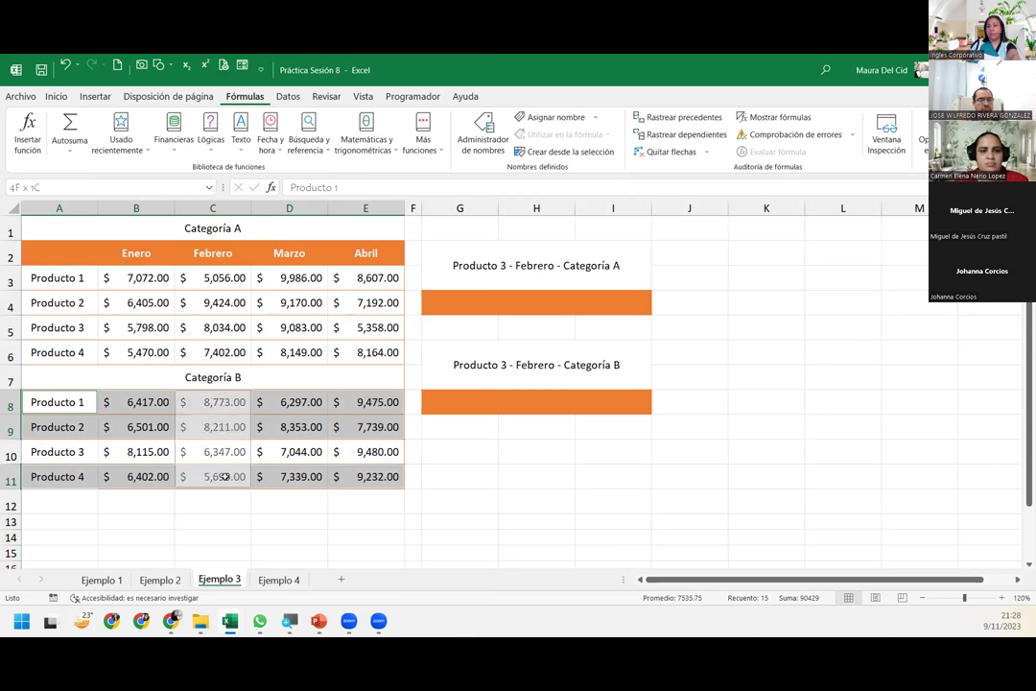
left_click(222, 452, "ctrl")
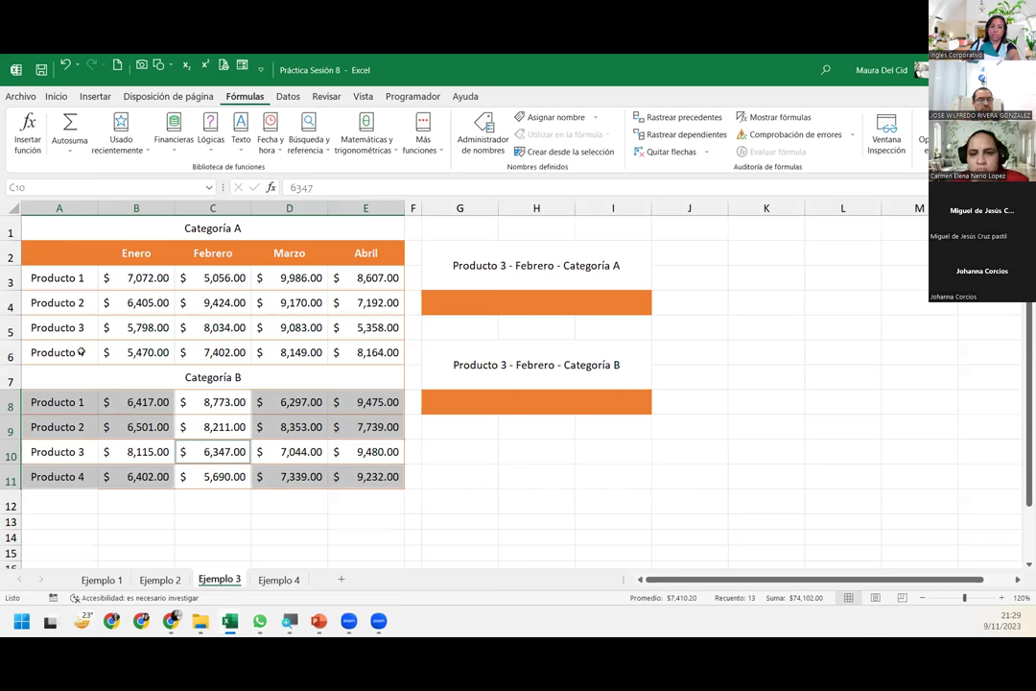
left_click(281, 312)
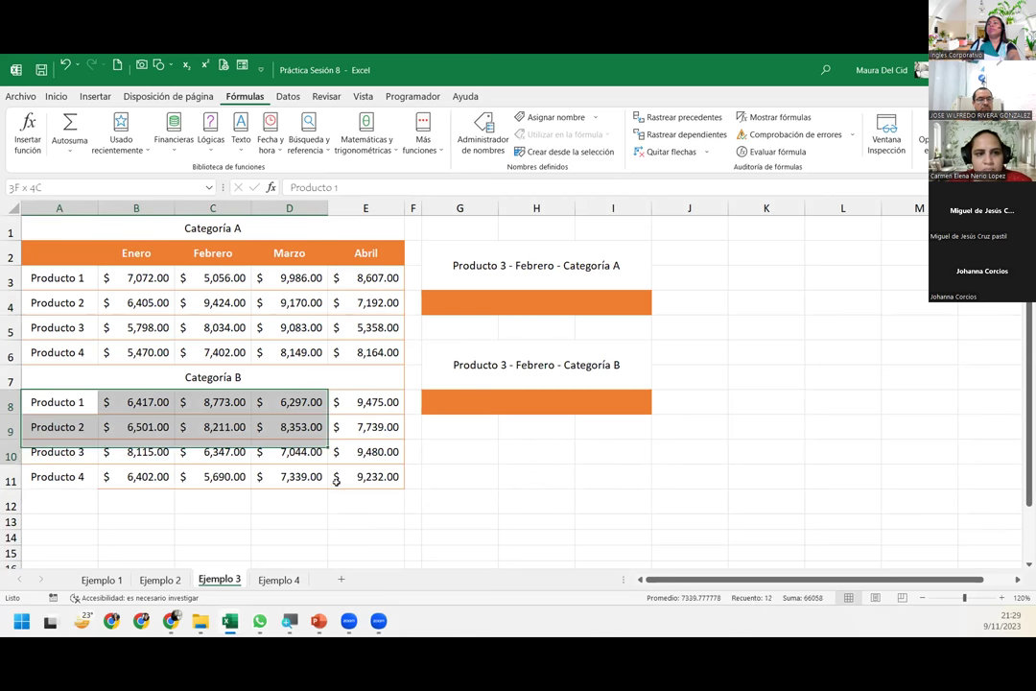
left_click_drag(93, 401, 341, 478)
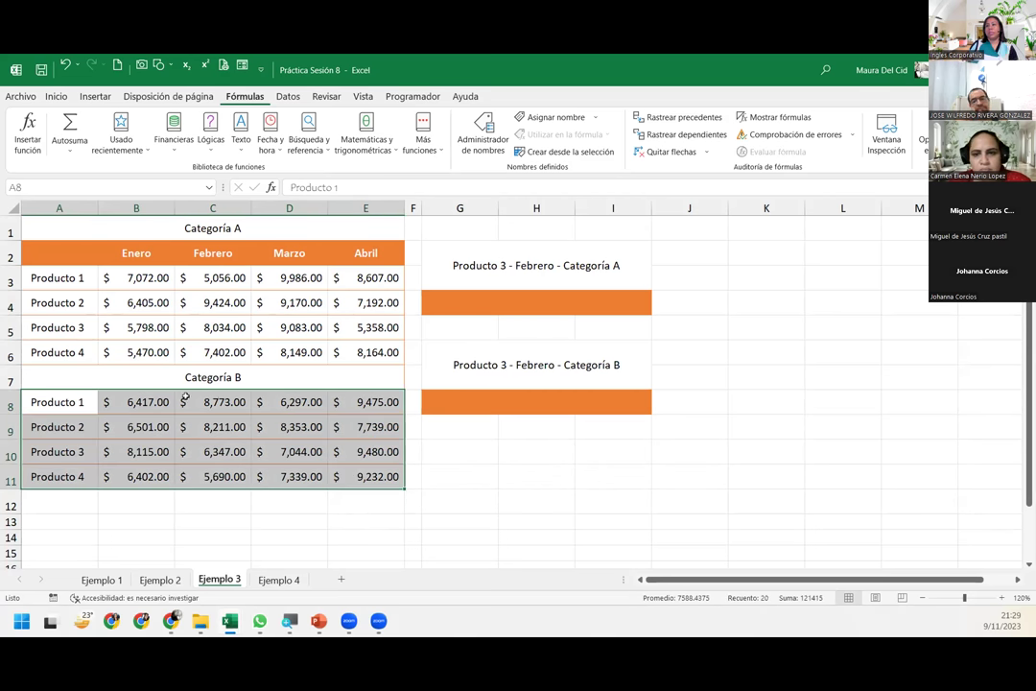
left_click(111, 407)
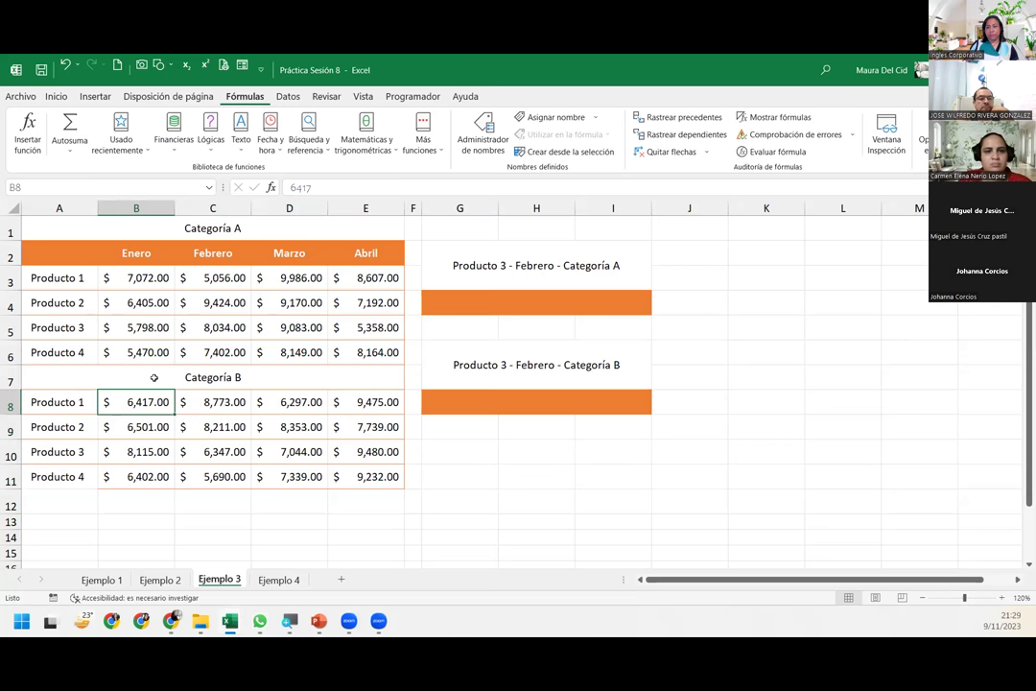
left_click_drag(114, 282, 347, 345)
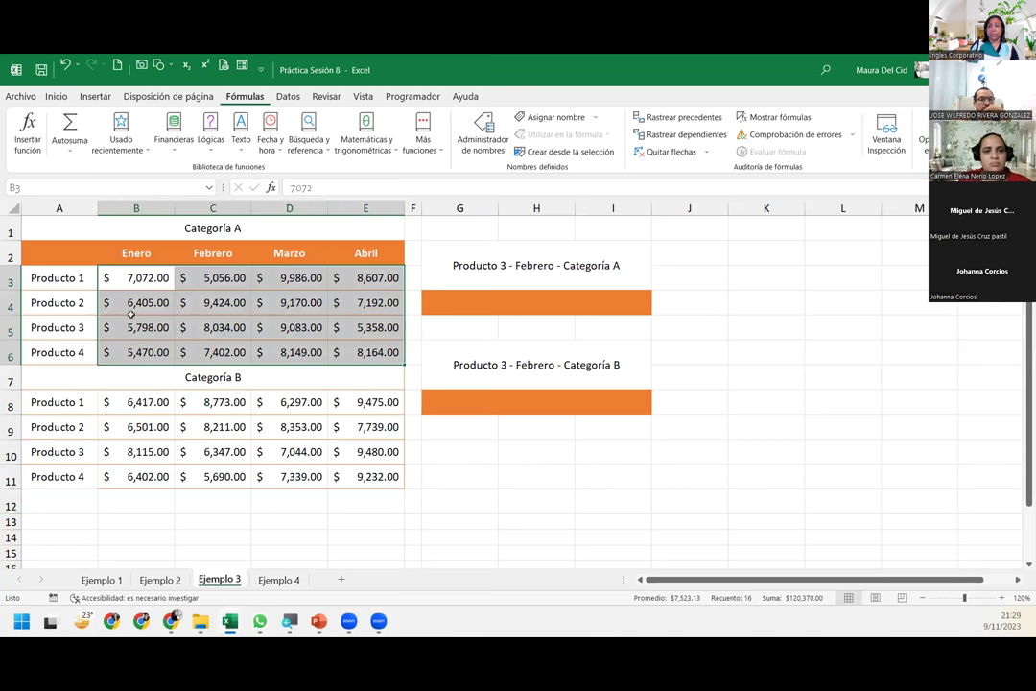
mouse_move(110, 255)
left_mouse_down()
mouse_move(167, 289)
mouse_move(369, 353)
left_mouse_up()
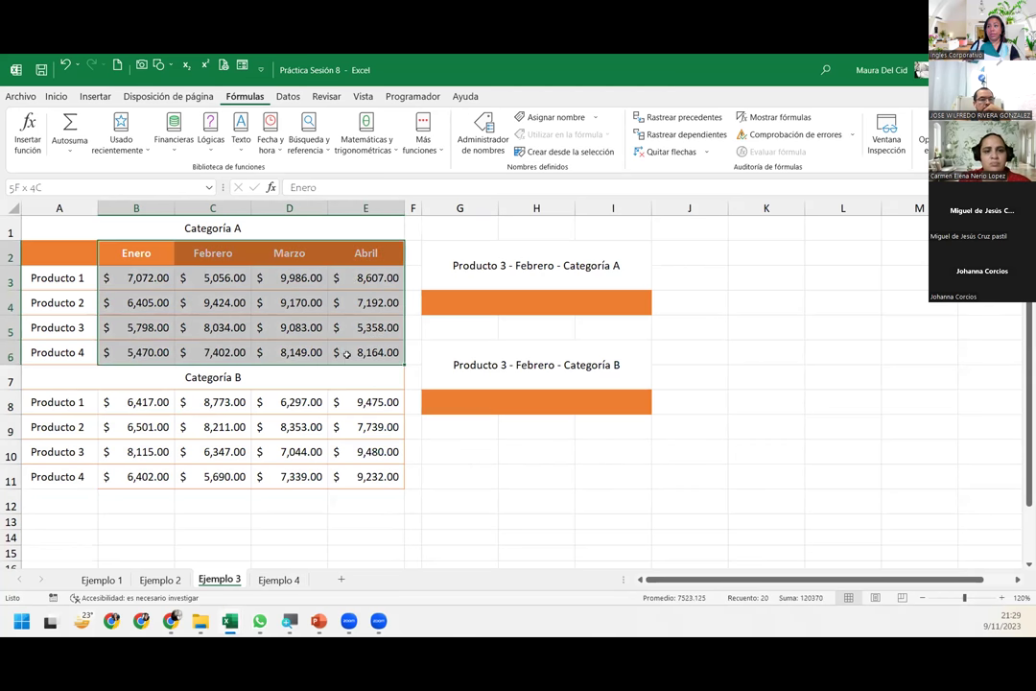
left_click_drag(134, 402, 363, 470, "ctrl")
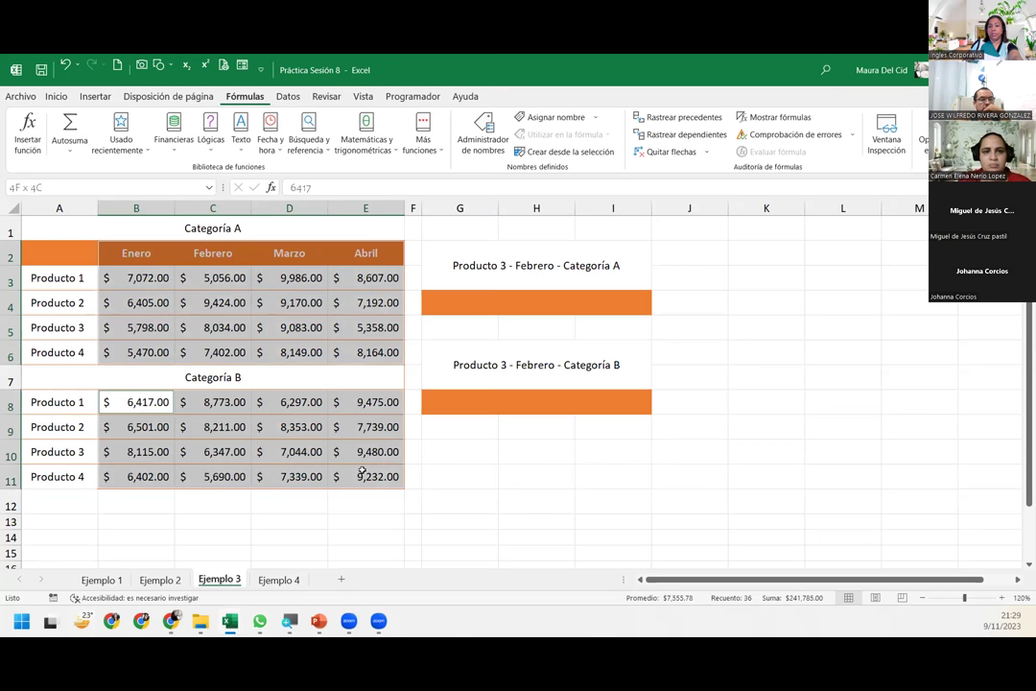
left_click(291, 452)
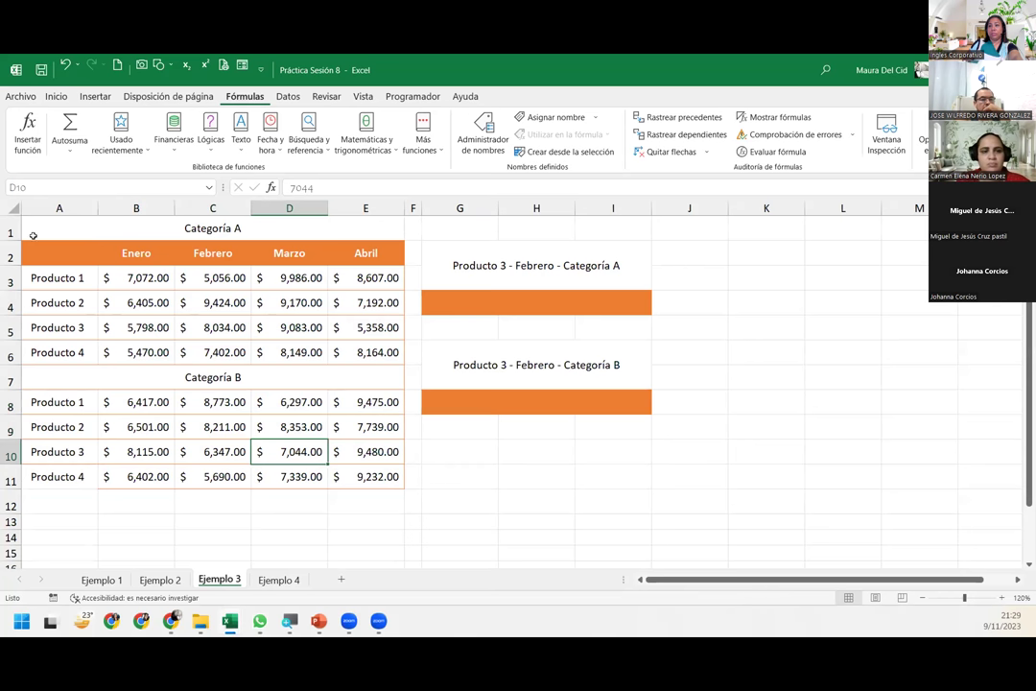
left_click_drag(55, 249, 350, 252)
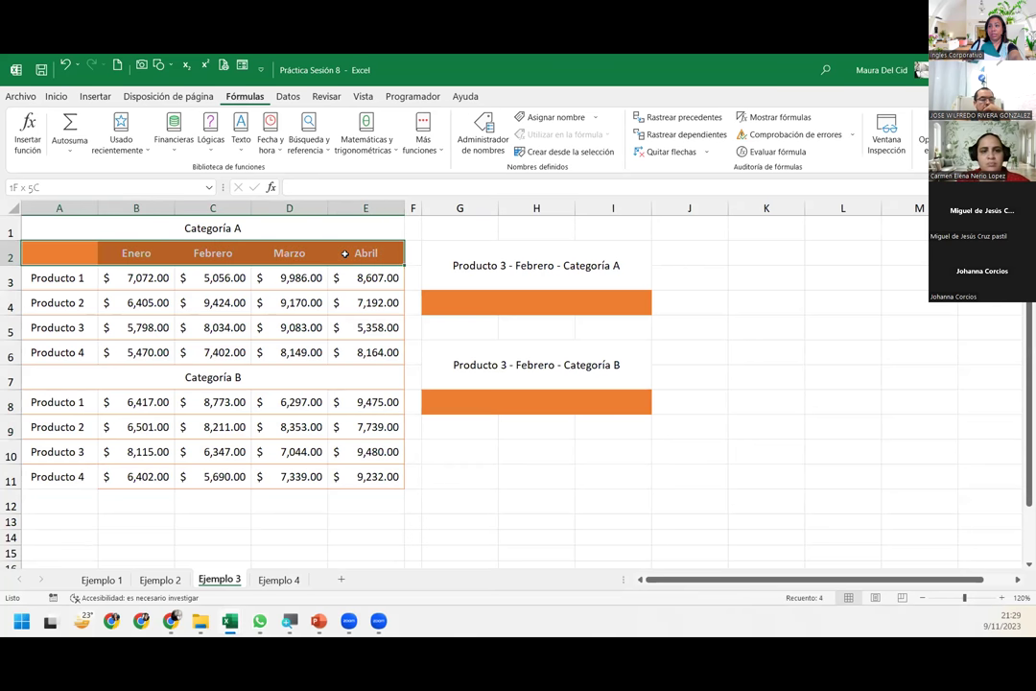
left_click(53, 402)
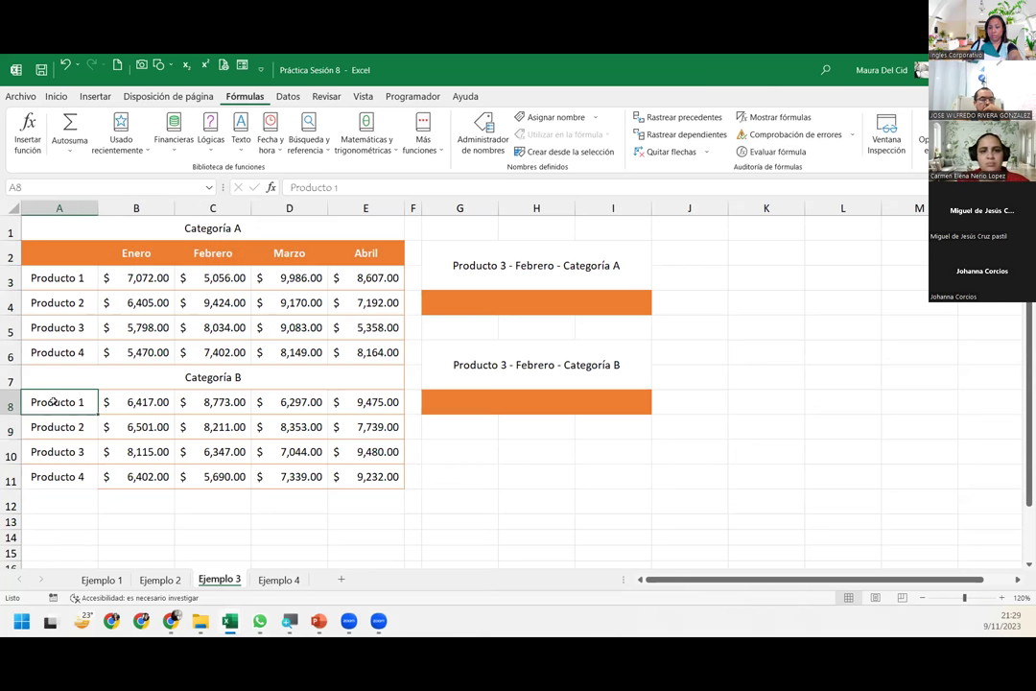
left_click(164, 425)
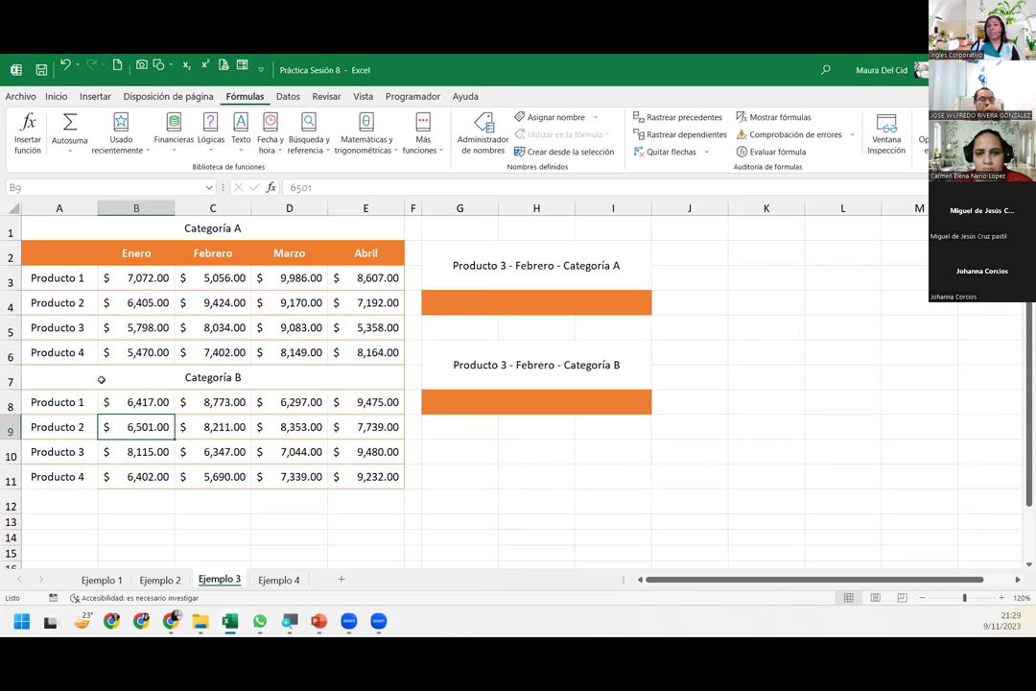
mouse_move(86, 380)
left_mouse_down()
mouse_move(300, 482)
mouse_move(296, 538)
left_mouse_up()
left_click(296, 499)
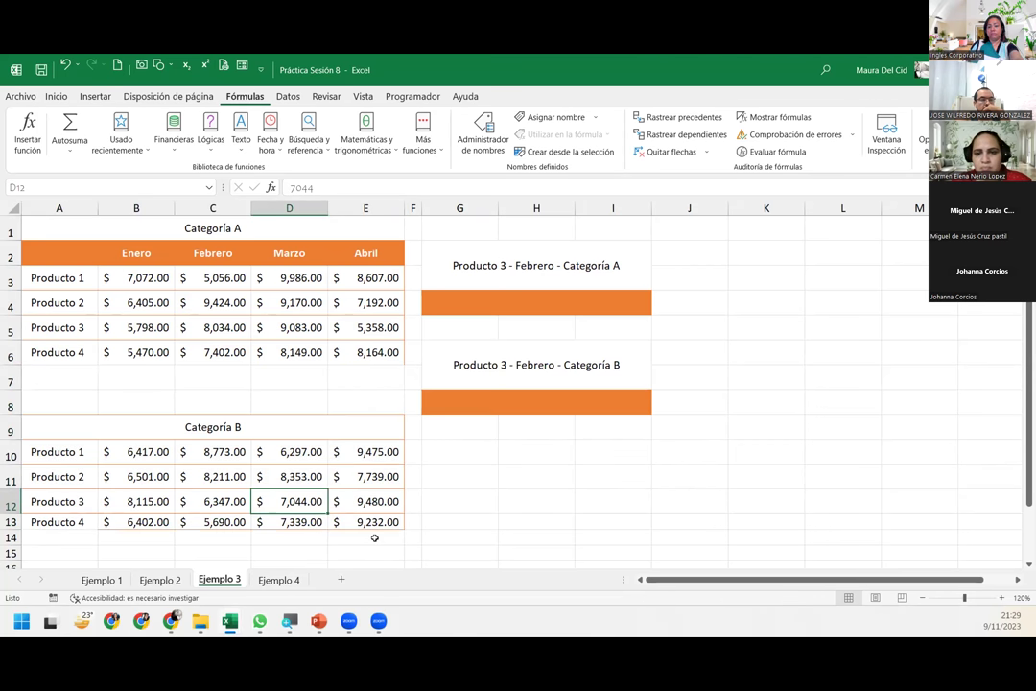
key("ctrl+z")
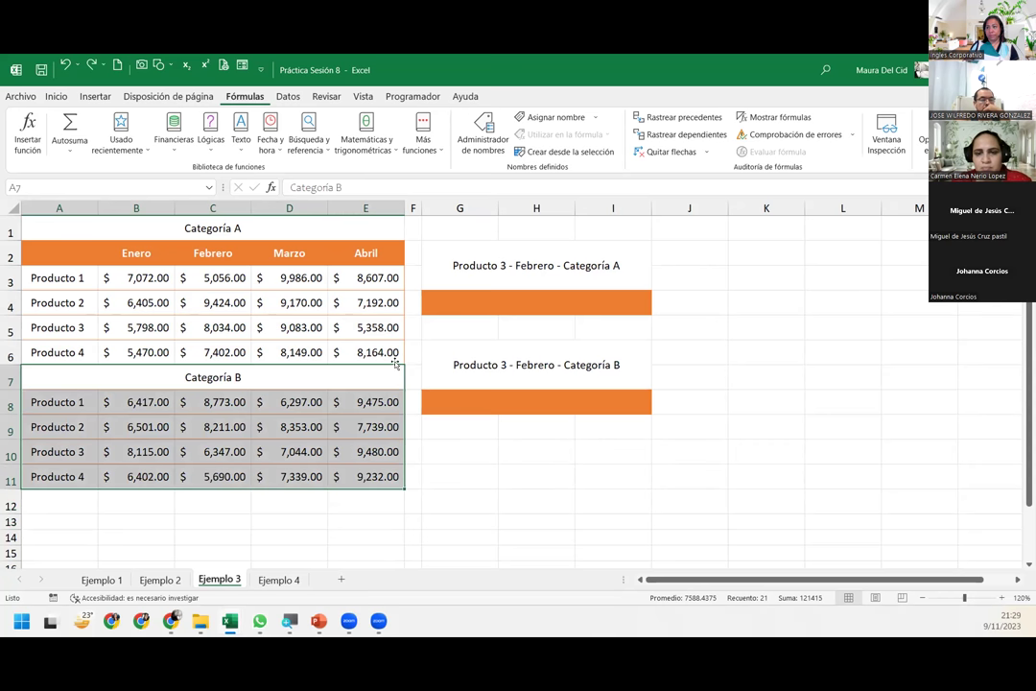
left_click(524, 310)
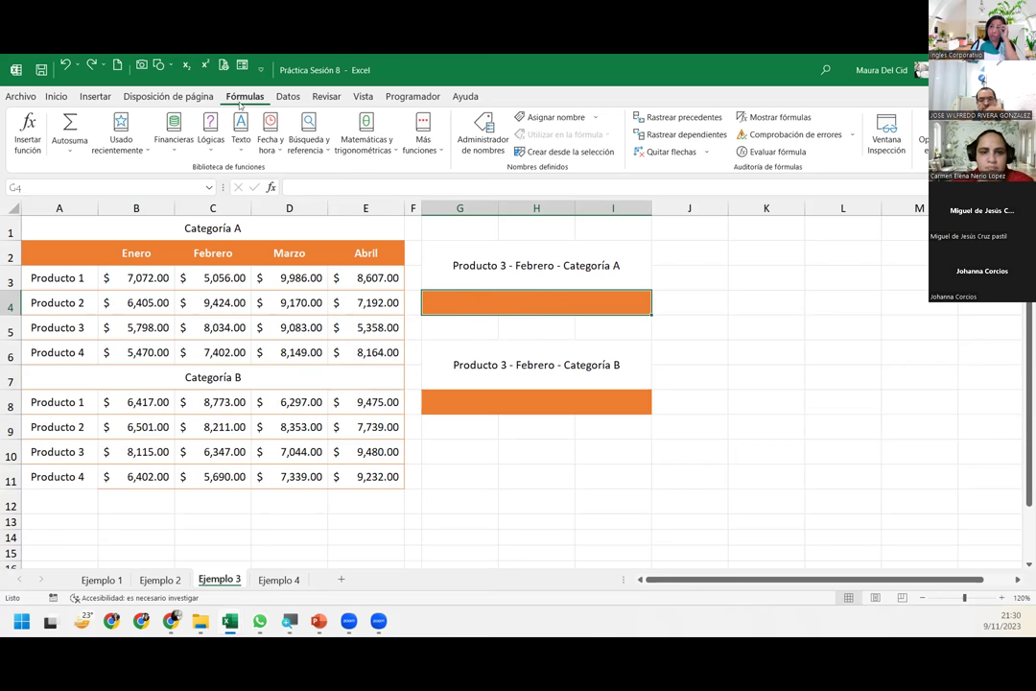
Insert INDICE in G4 using the ref;núm_fila;núm_columna;núm_área reference form
left_click(322, 151)
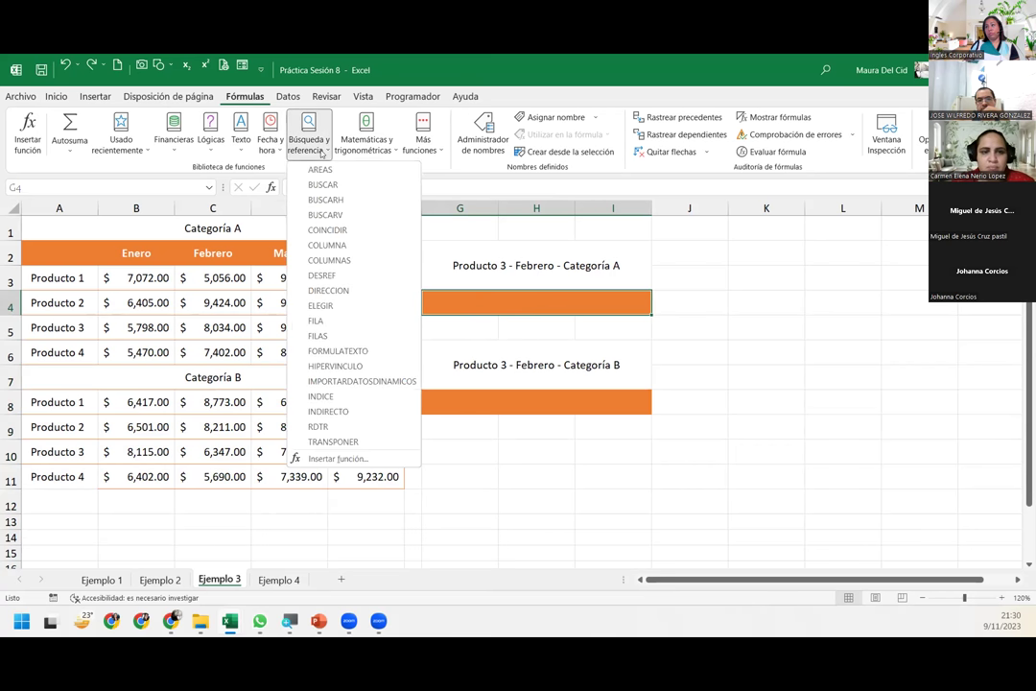
left_click(357, 402)
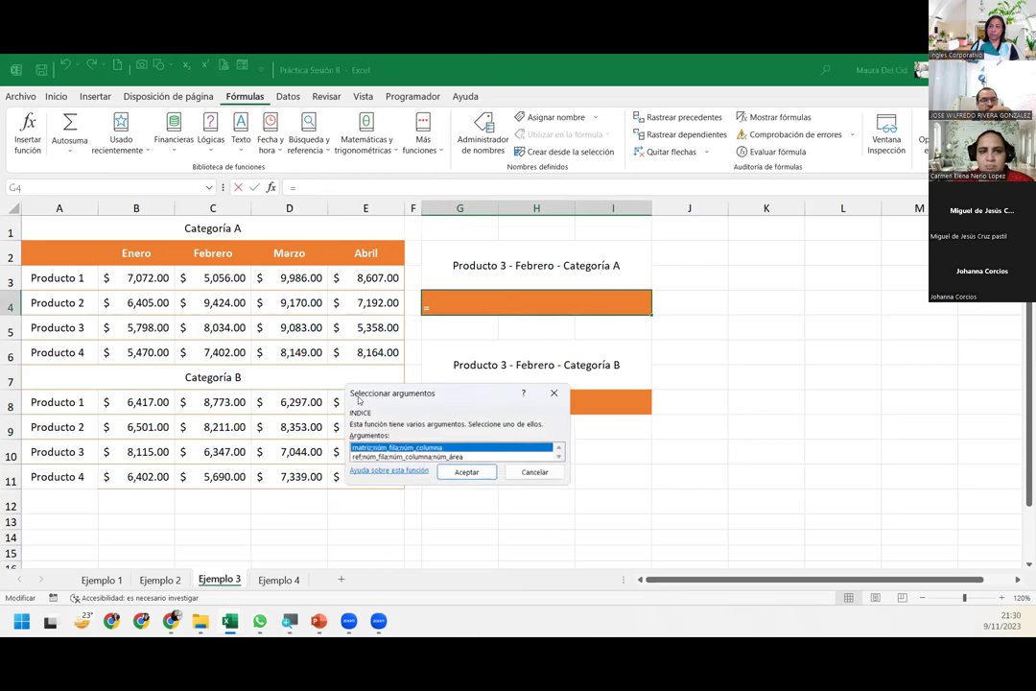
left_click_drag(398, 381, 396, 334)
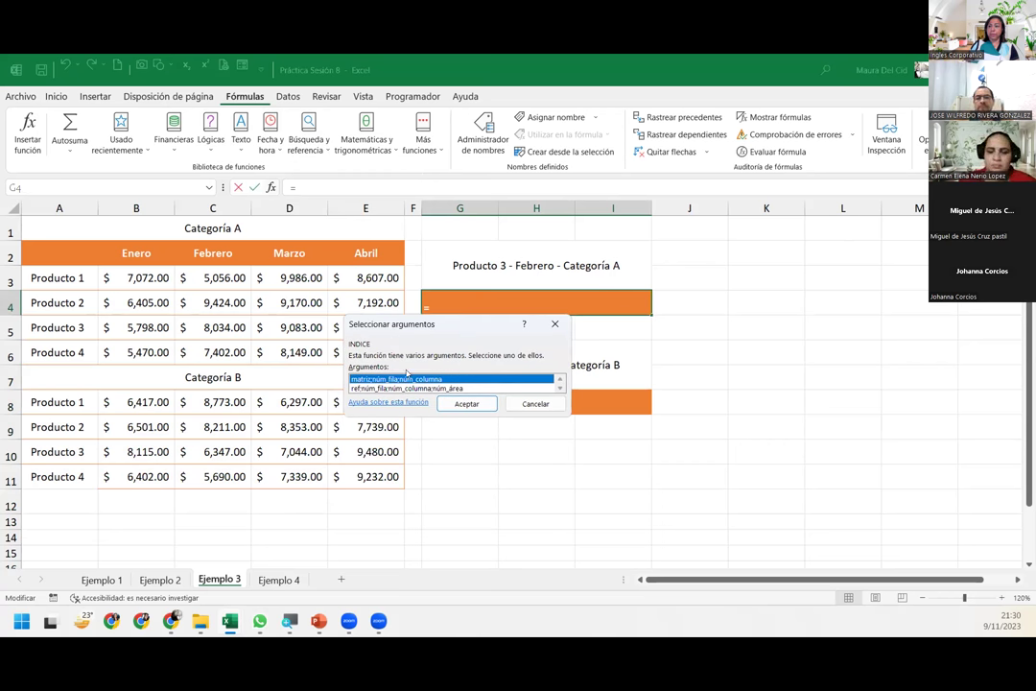
left_click(356, 389)
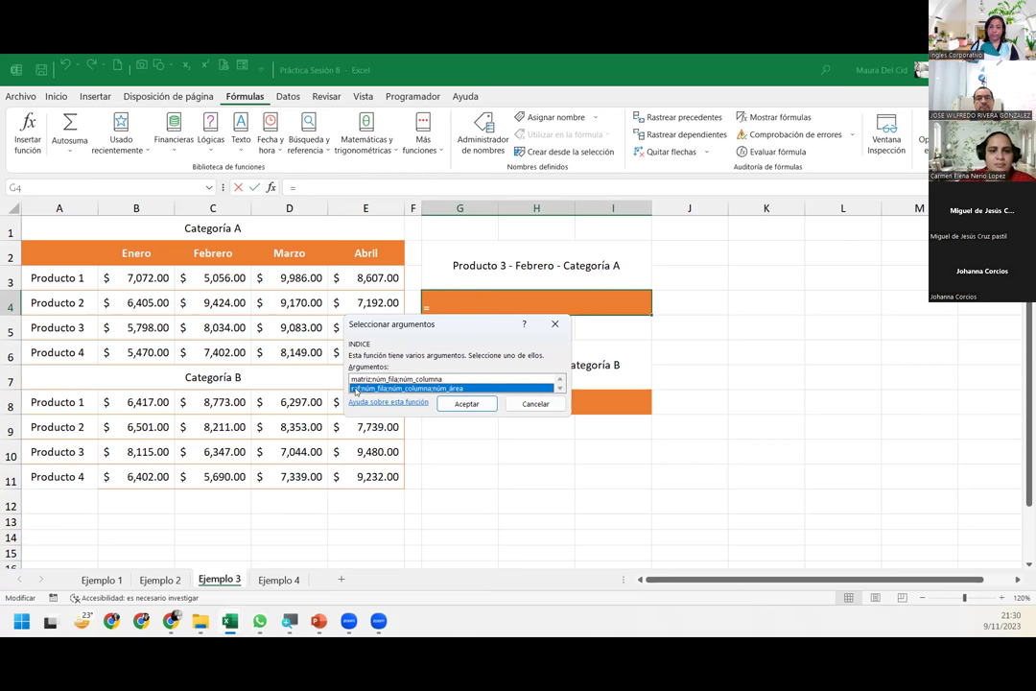
left_click(459, 407)
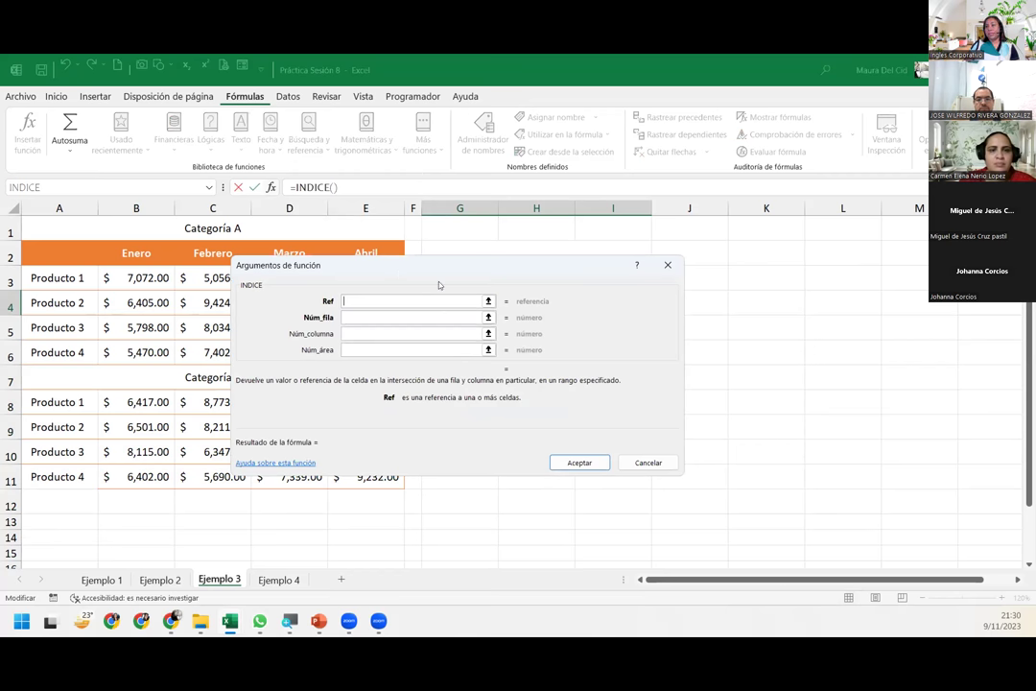
Set the INDICE Ref argument to both sales blocks, B3:E6;B8:E11
left_click_drag(440, 285, 630, 274)
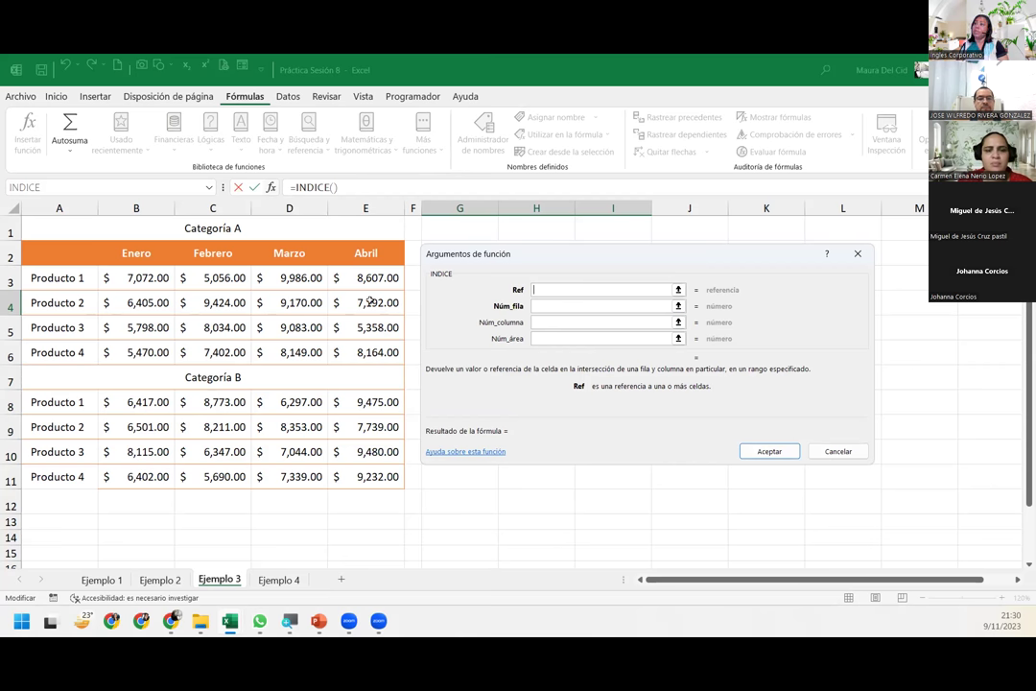
left_click(118, 277)
left_click_drag(118, 277, 354, 352)
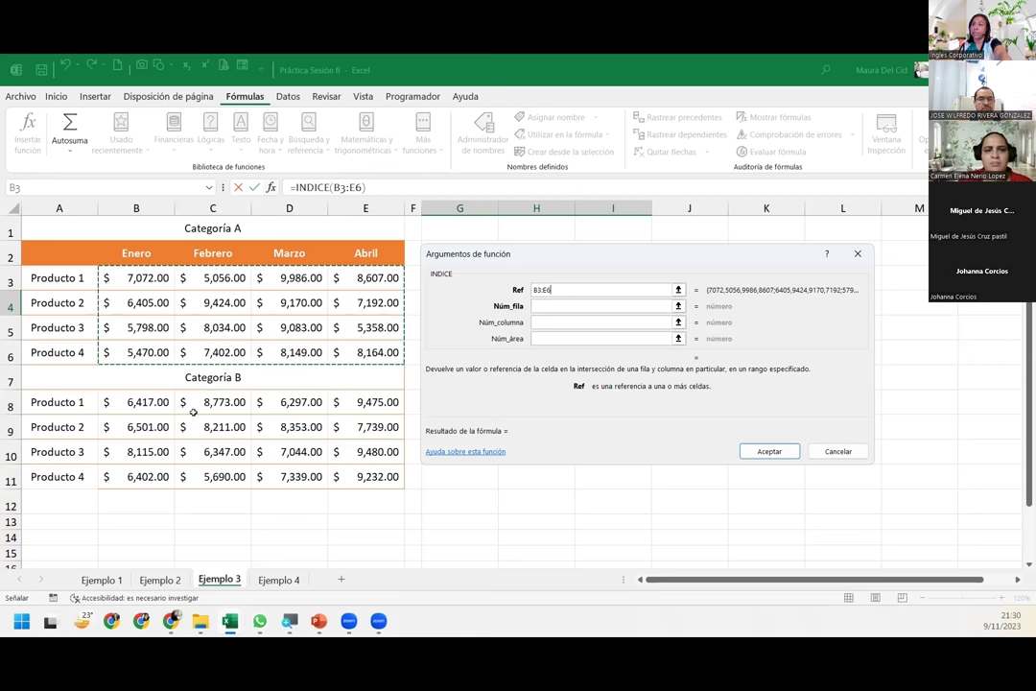
mouse_move(144, 403)
left_mouse_down()
mouse_move(225, 414)
mouse_move(365, 476)
left_mouse_up()
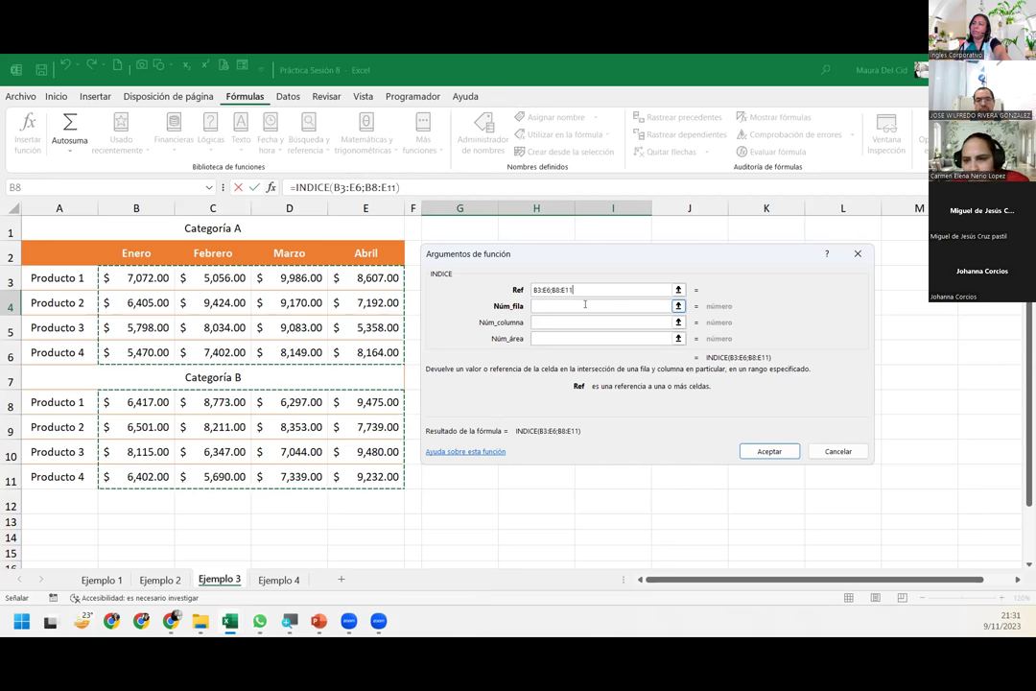
left_click(580, 306)
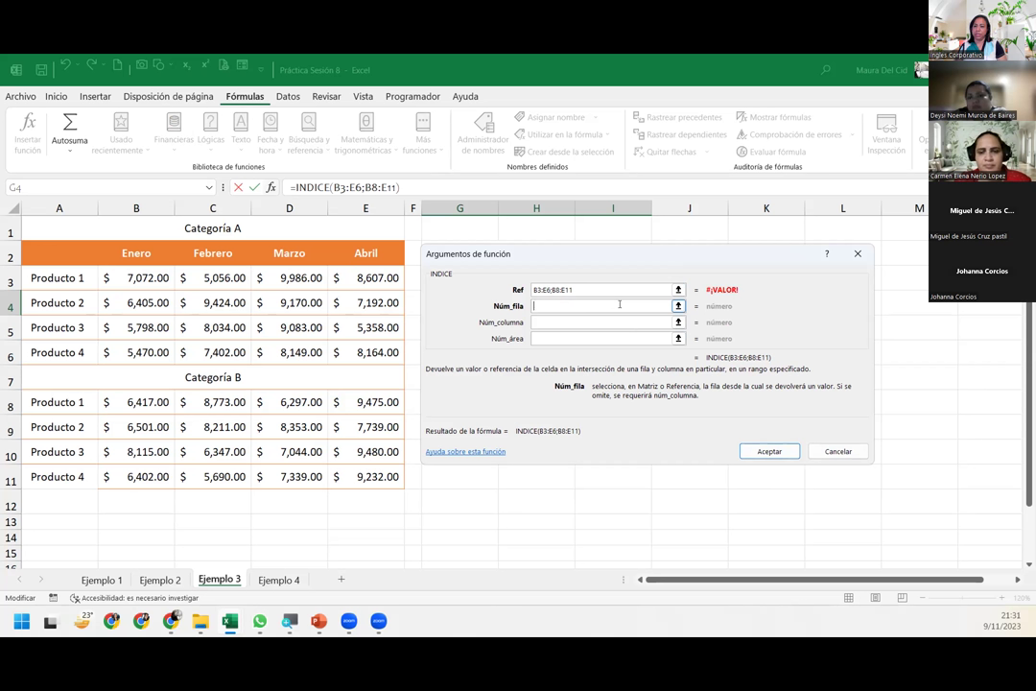
Enclose the Ref in parentheses as (B3:E6;B8:E11) and move the dialog to reveal G4
left_click(534, 289)
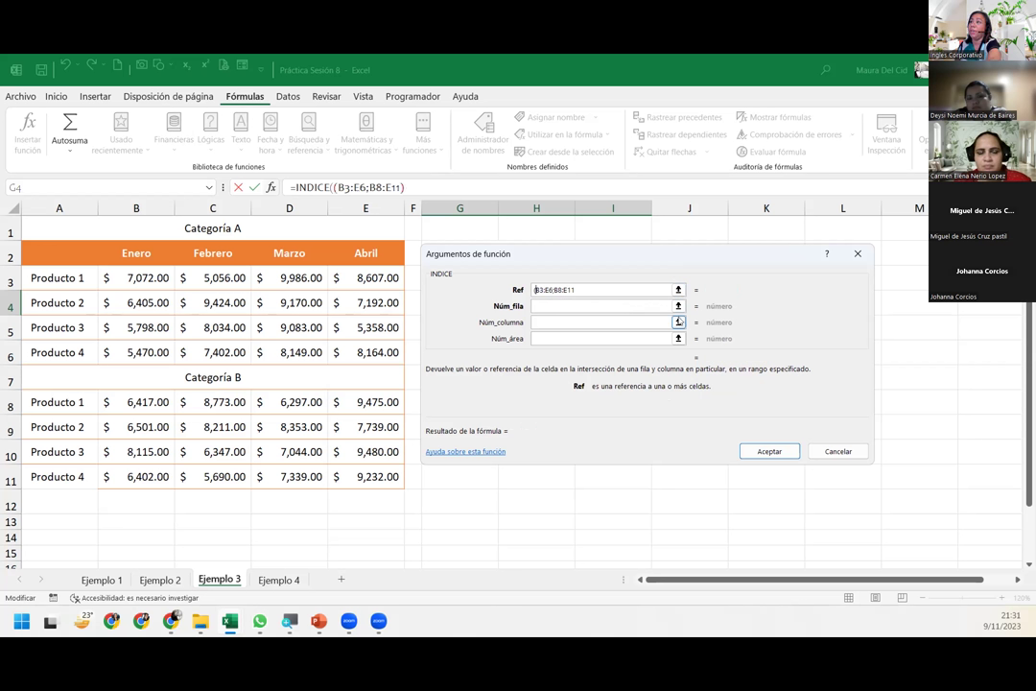
type("(")
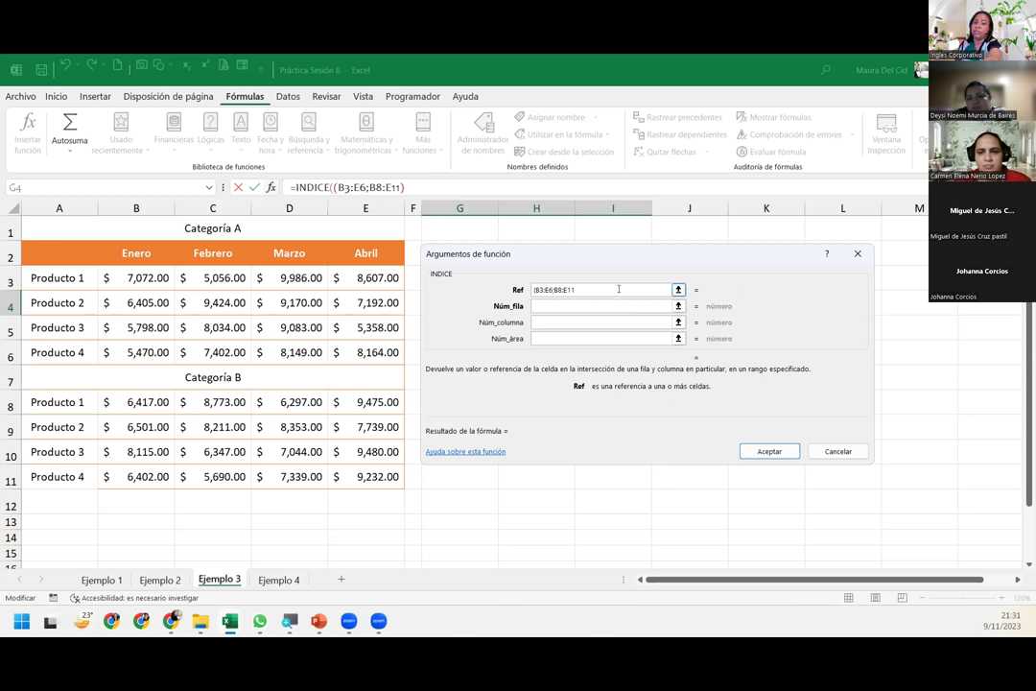
type(")")
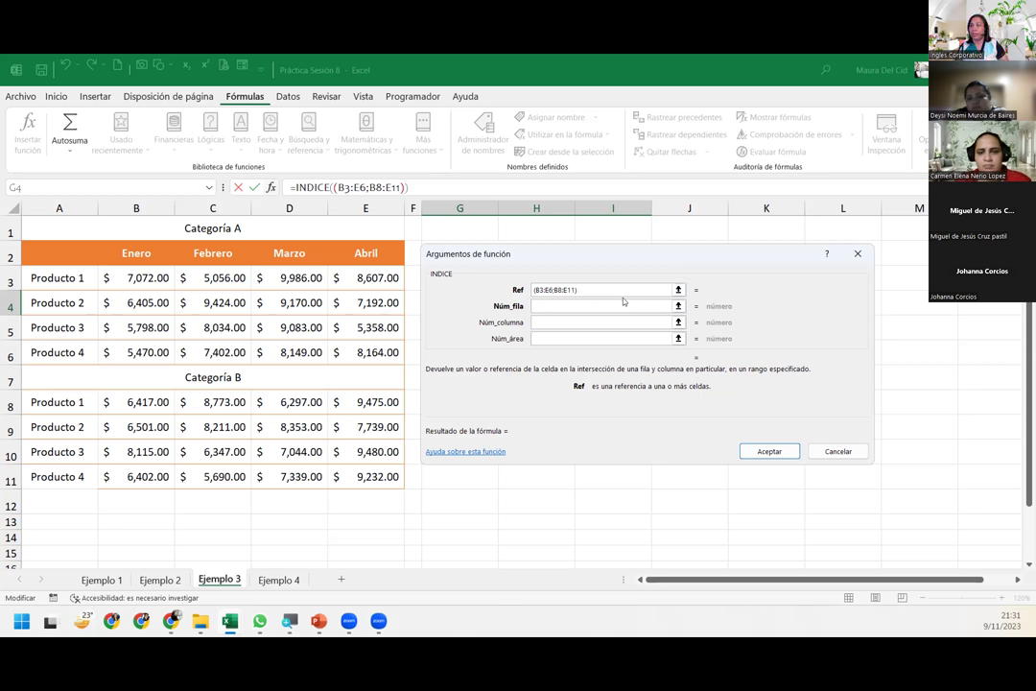
left_click(622, 305)
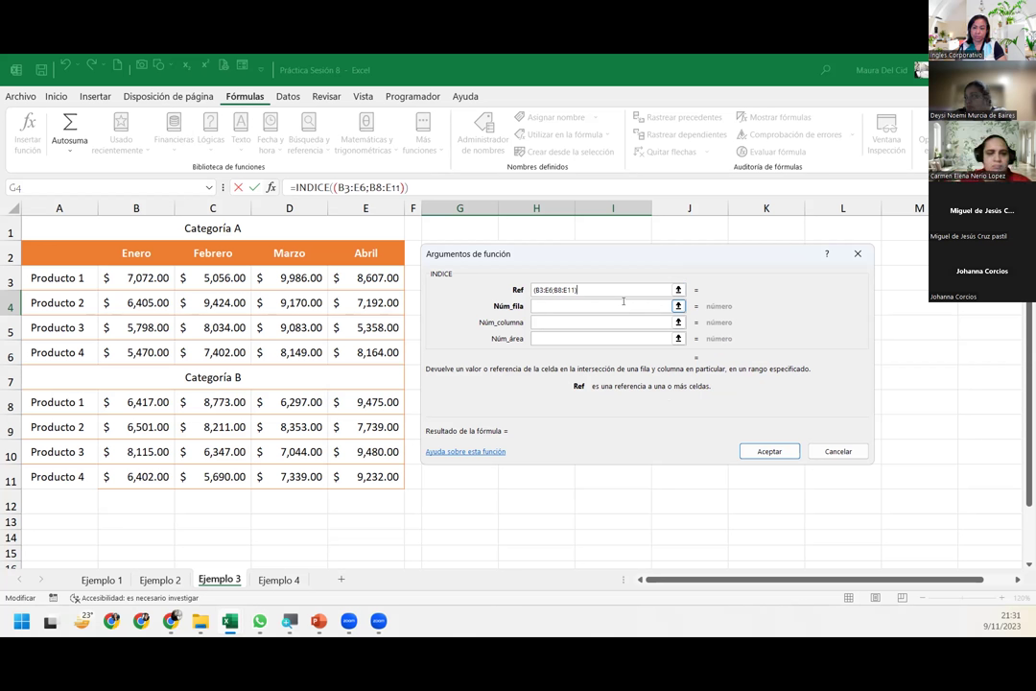
left_click(622, 304)
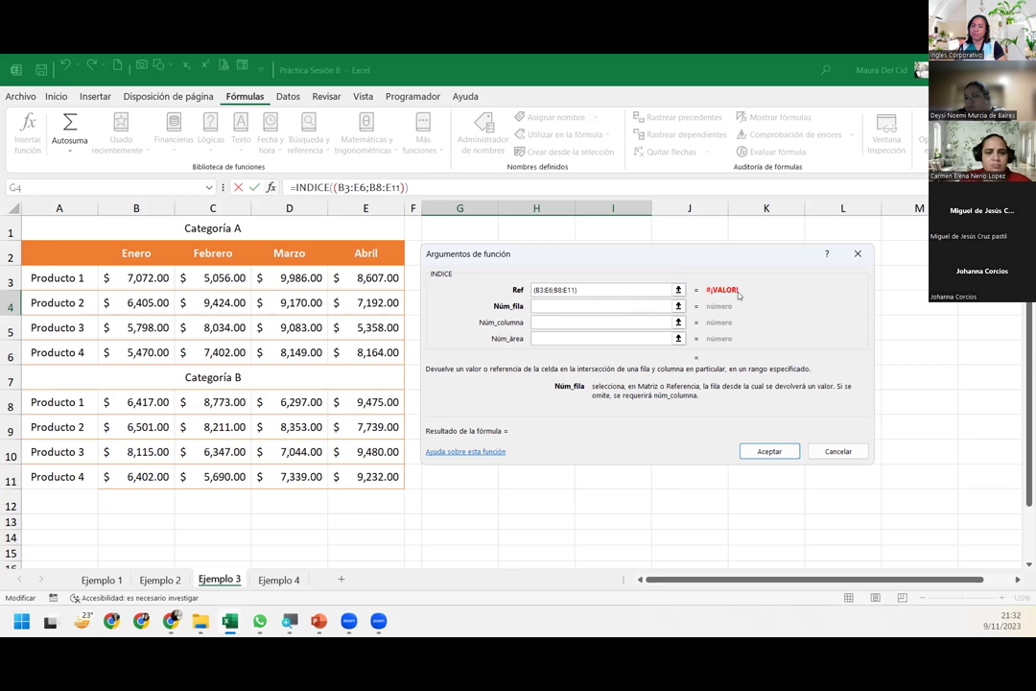
left_click(584, 291)
left_click(585, 304)
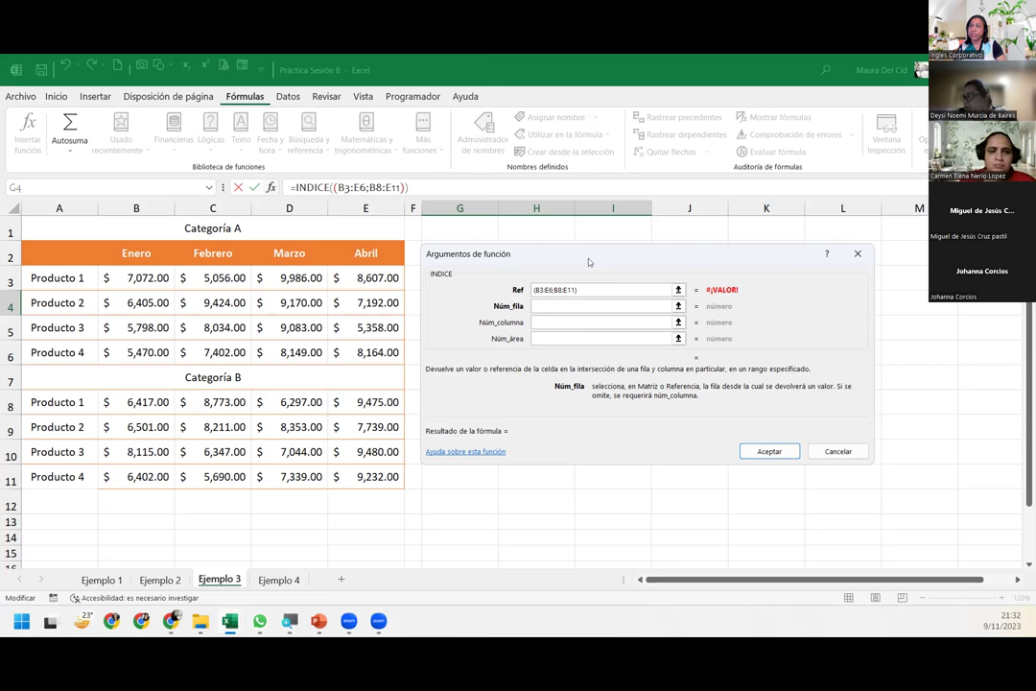
left_click_drag(589, 261, 590, 341)
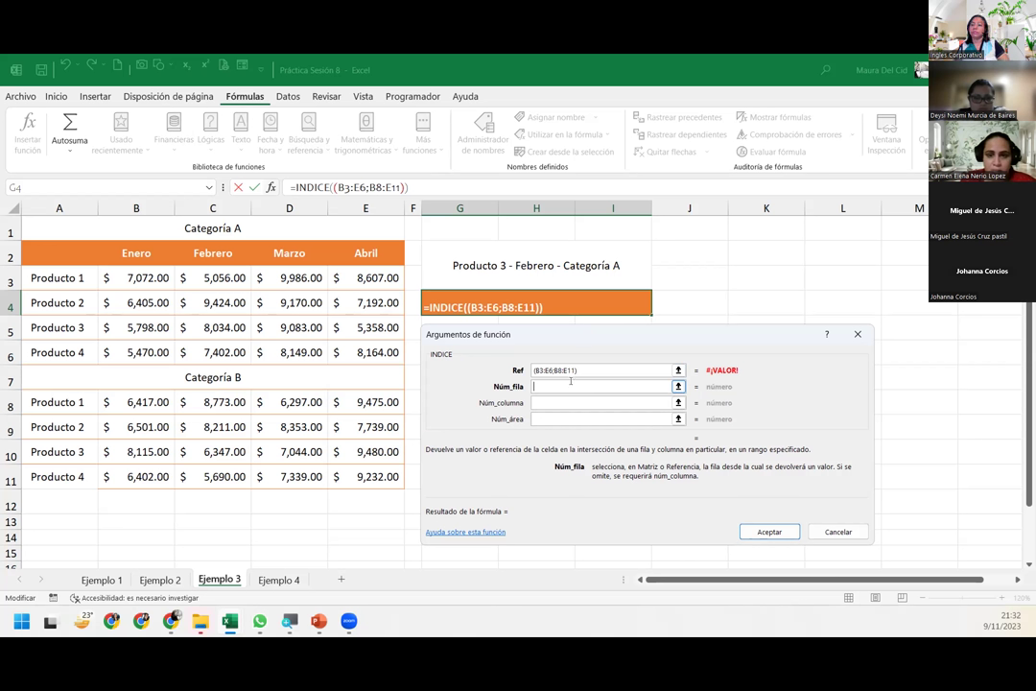
Give INDICE row 3, column 2 and area 1 so G4 returns $8,034.00
type("3")
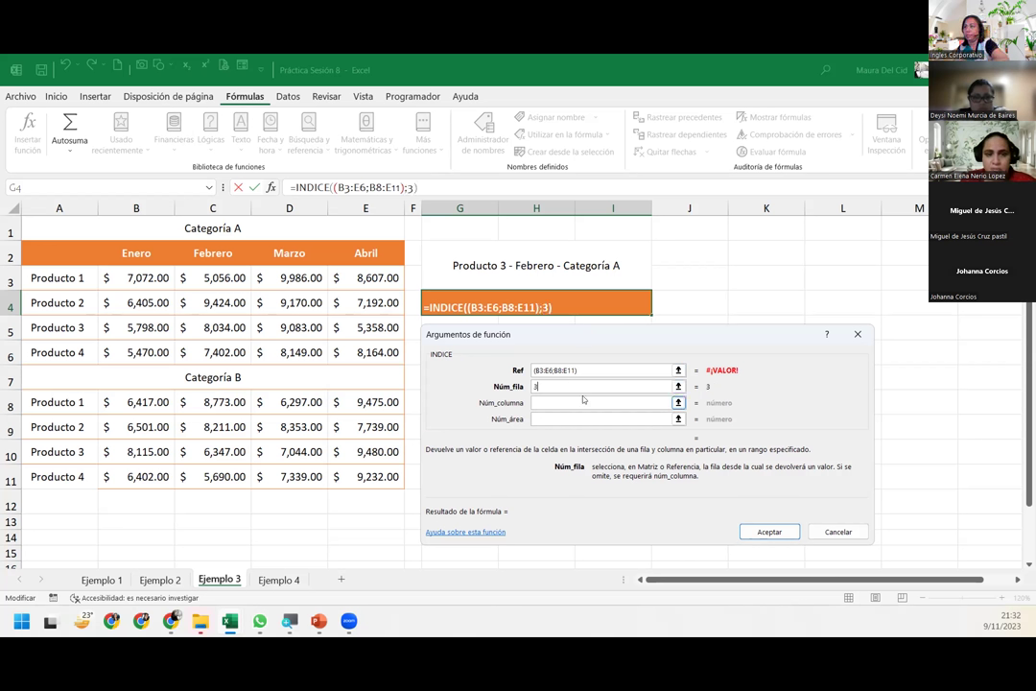
left_click(586, 400)
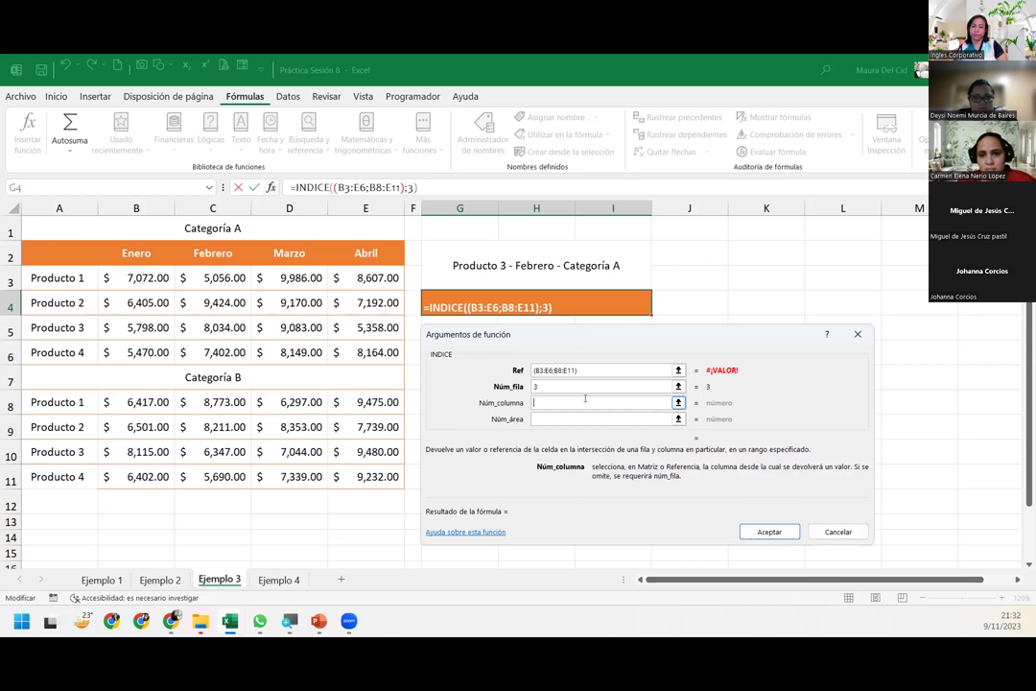
type("2")
left_click(592, 419)
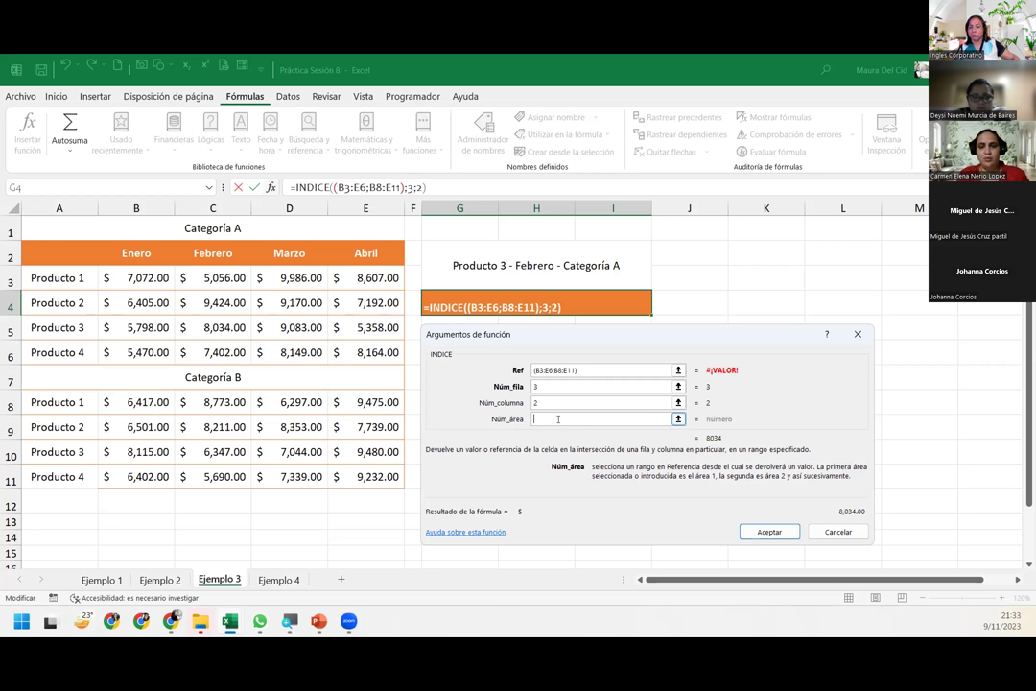
type("1")
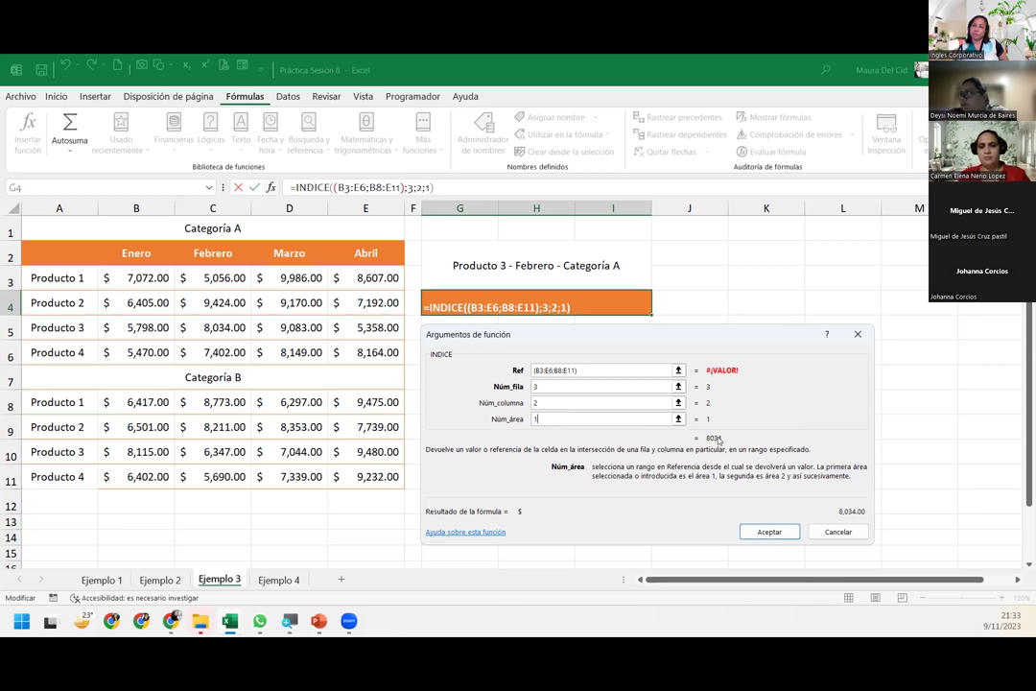
left_click(773, 532)
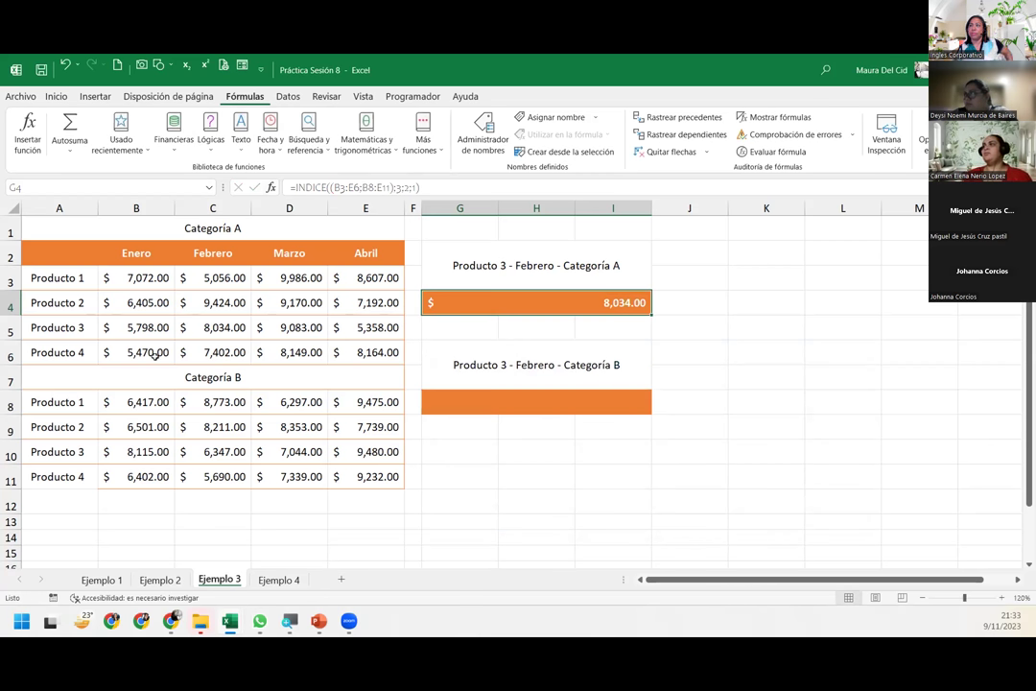
left_click(231, 327)
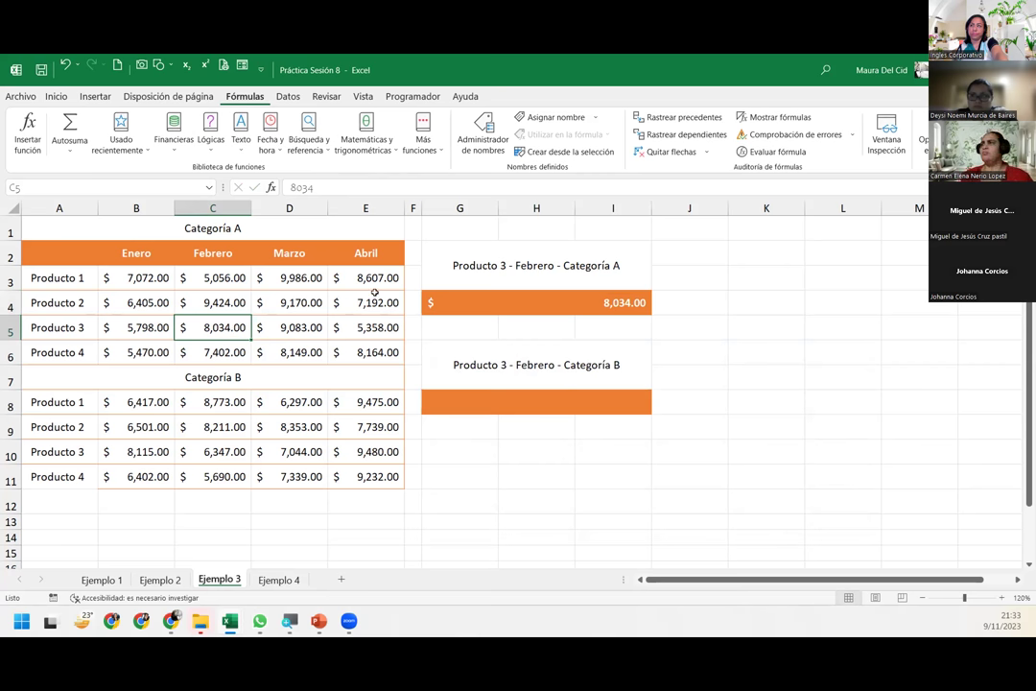
left_click(526, 283)
left_click(523, 303)
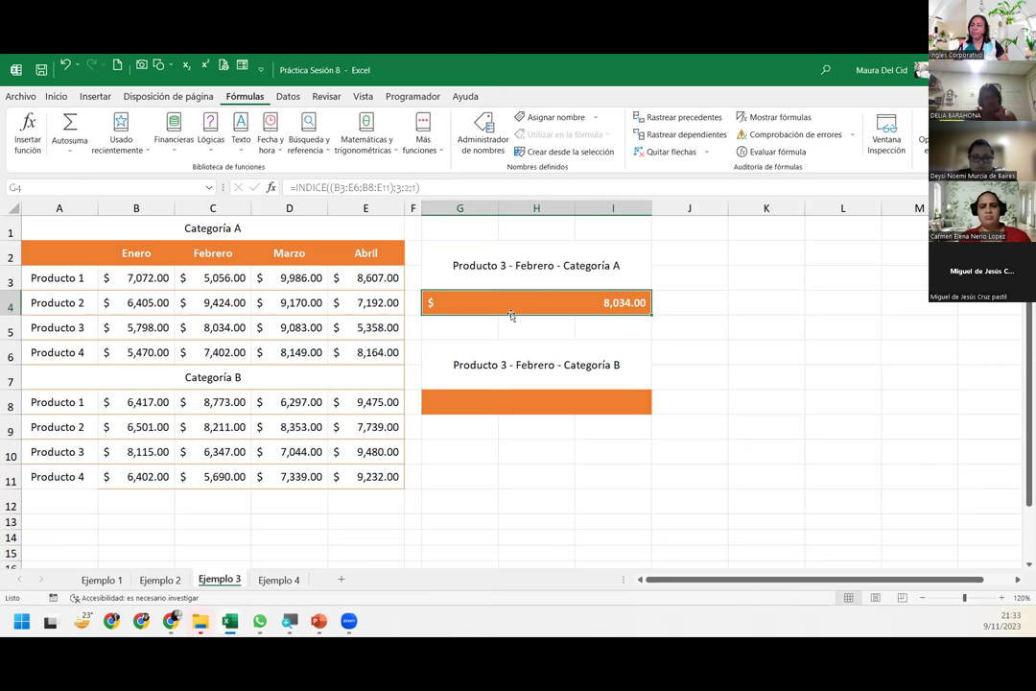
left_click(514, 401)
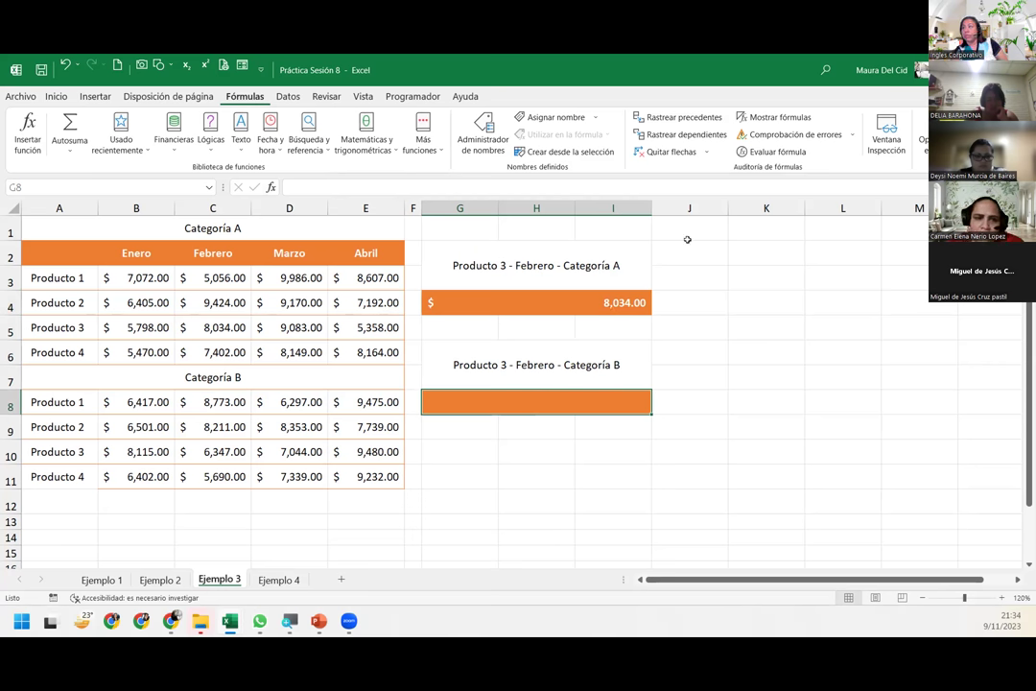
left_click(461, 303)
left_click(271, 188)
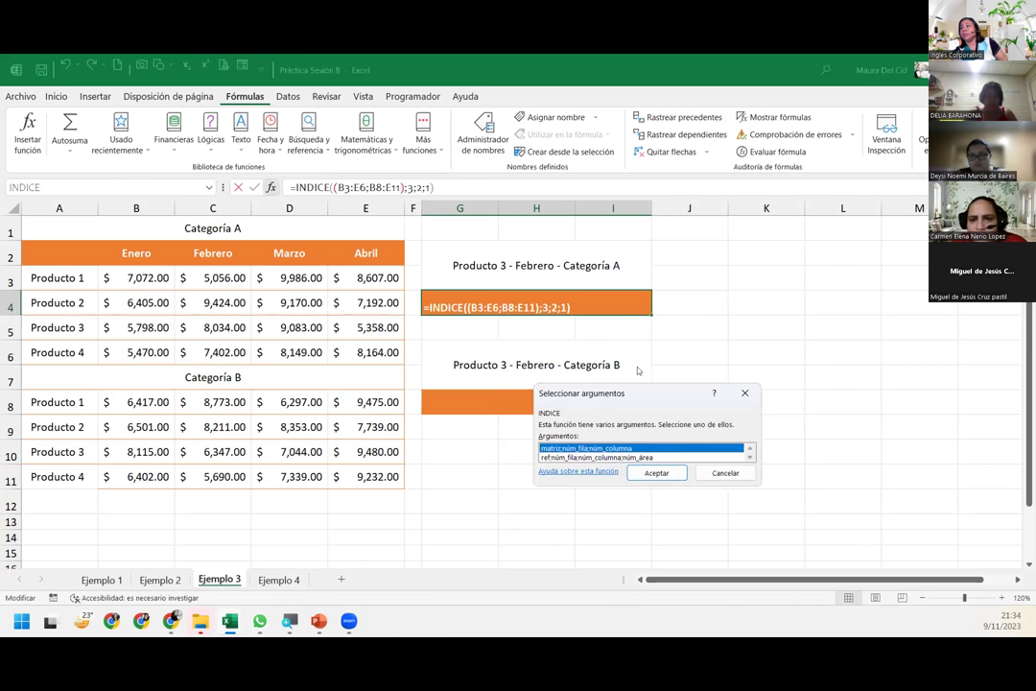
left_click(638, 470)
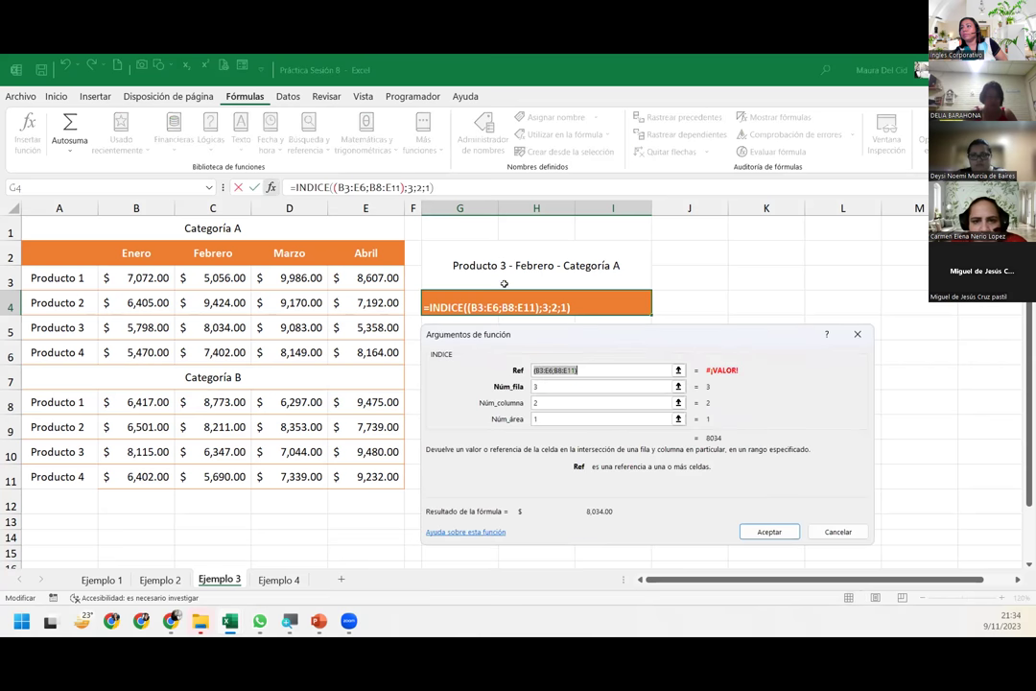
left_click_drag(547, 334, 473, 260)
left_click(504, 344)
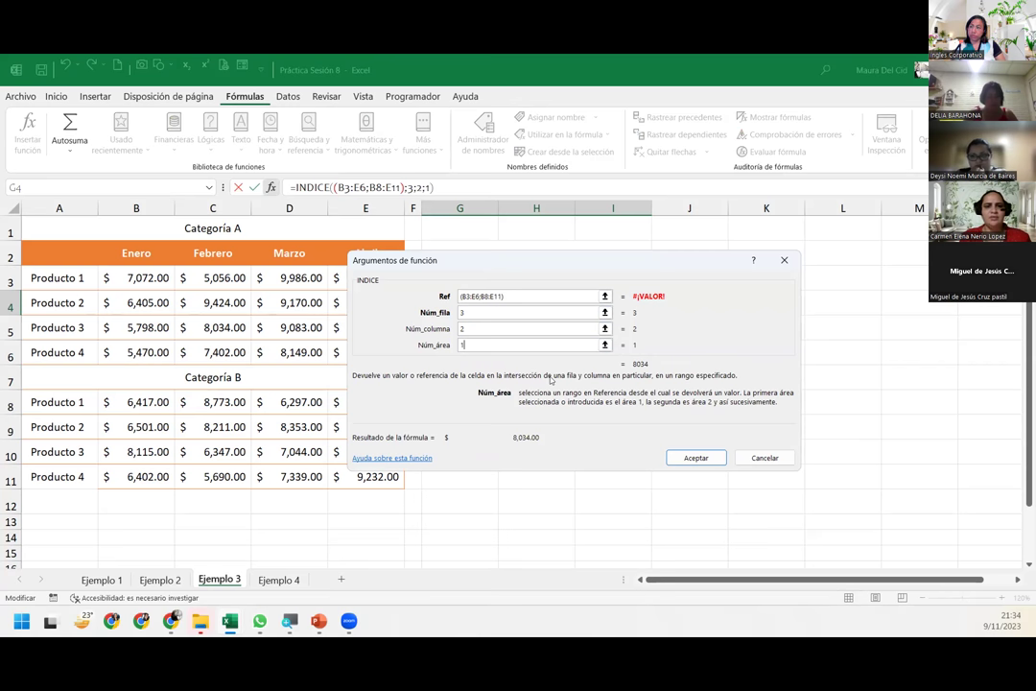
key("Return")
left_click(616, 397)
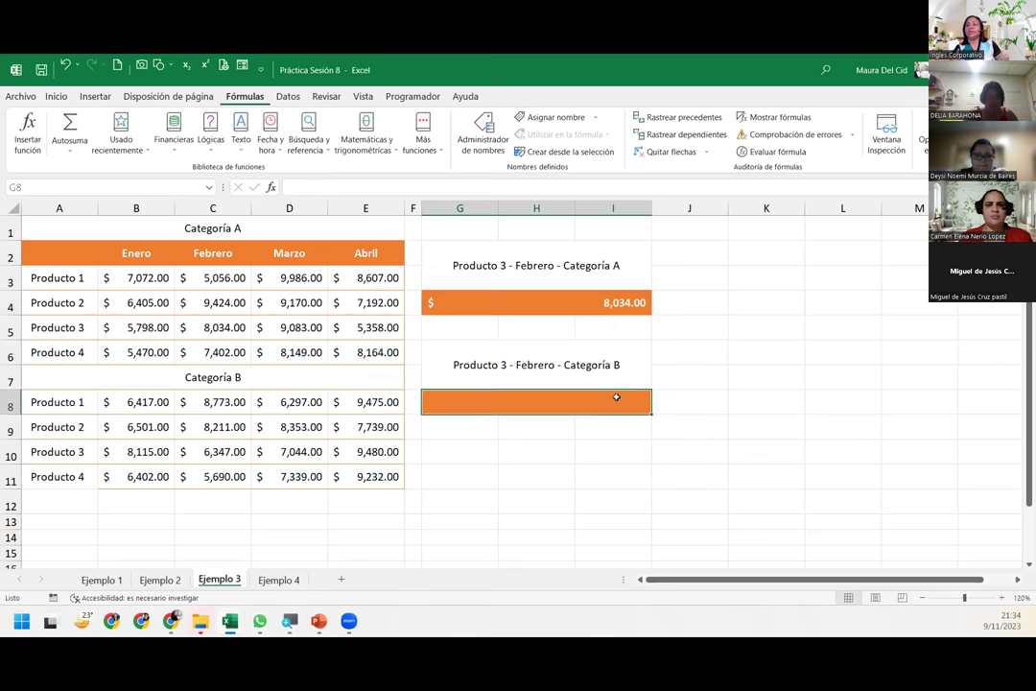
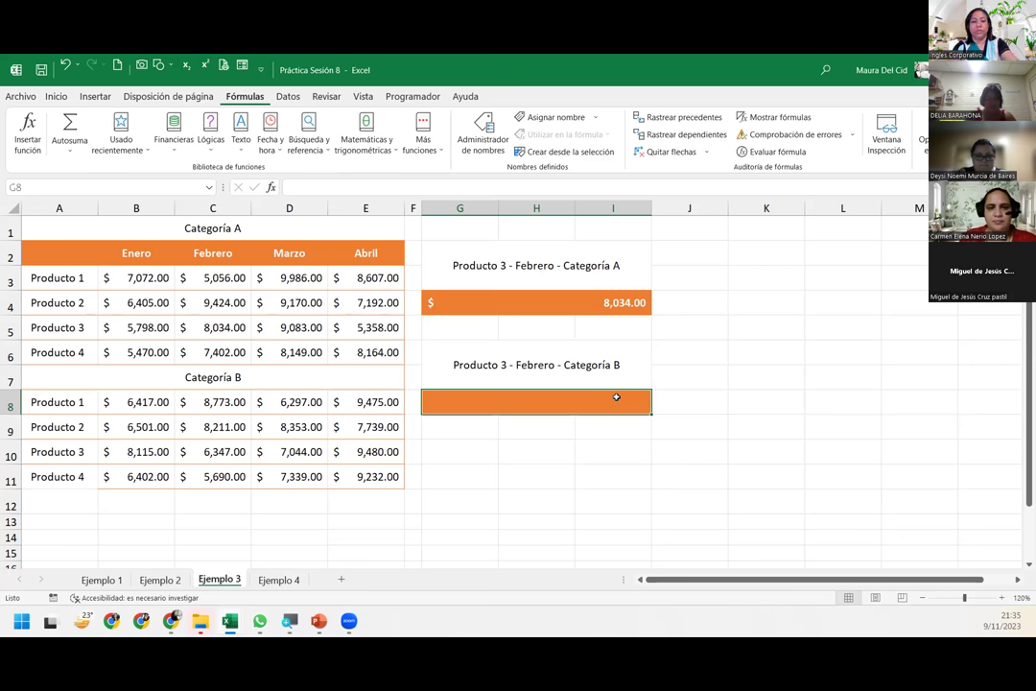
Start G8's formula as =INDICE((B3:E6;B8:E11), grouping both category sales tables as areas
type("=ind")
key("Tab")
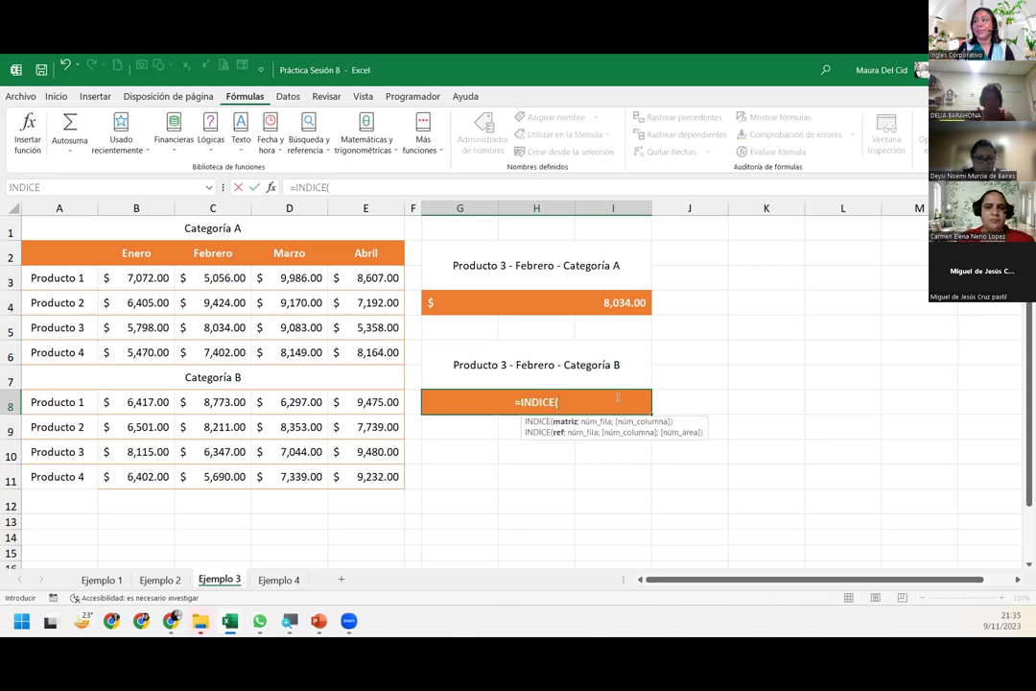
type("(")
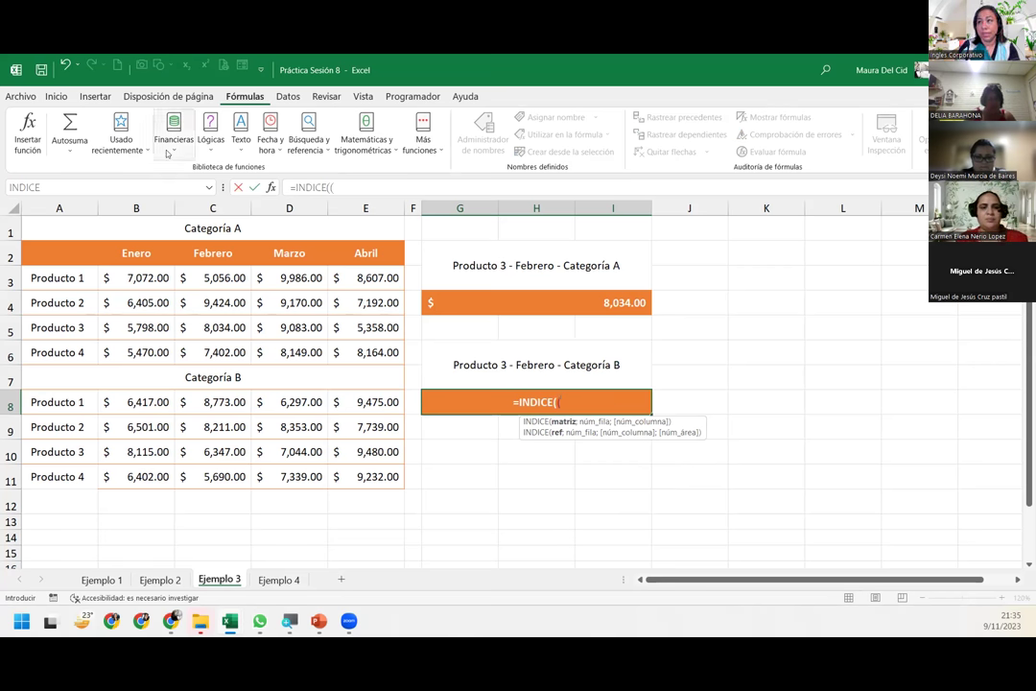
left_click(132, 276)
left_click_drag(135, 277, 379, 354)
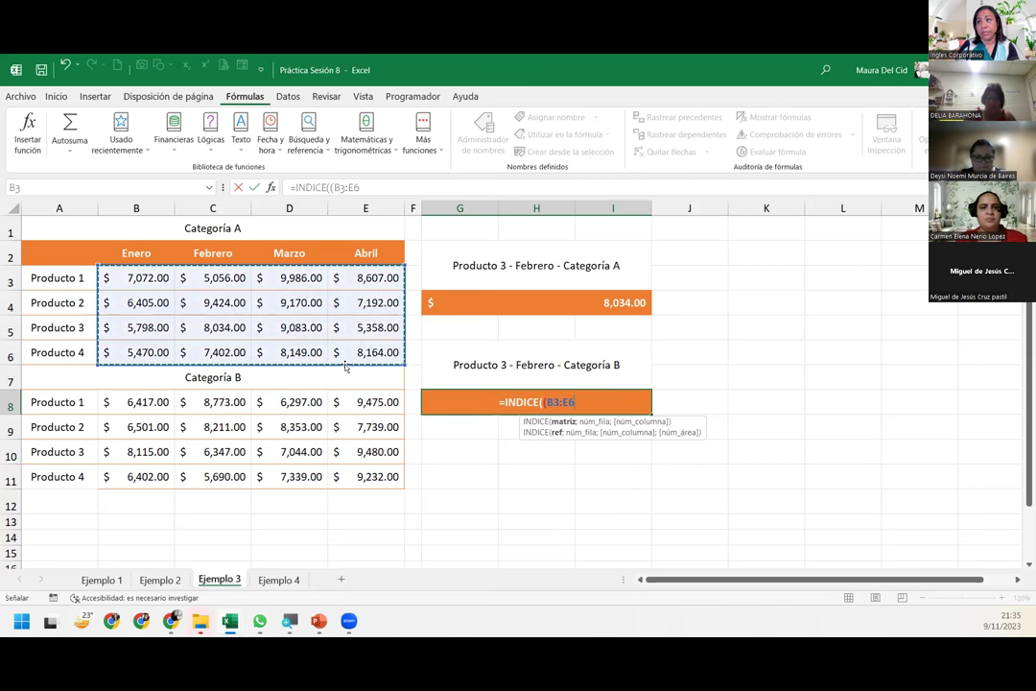
type(";")
left_click_drag(134, 402, 367, 483)
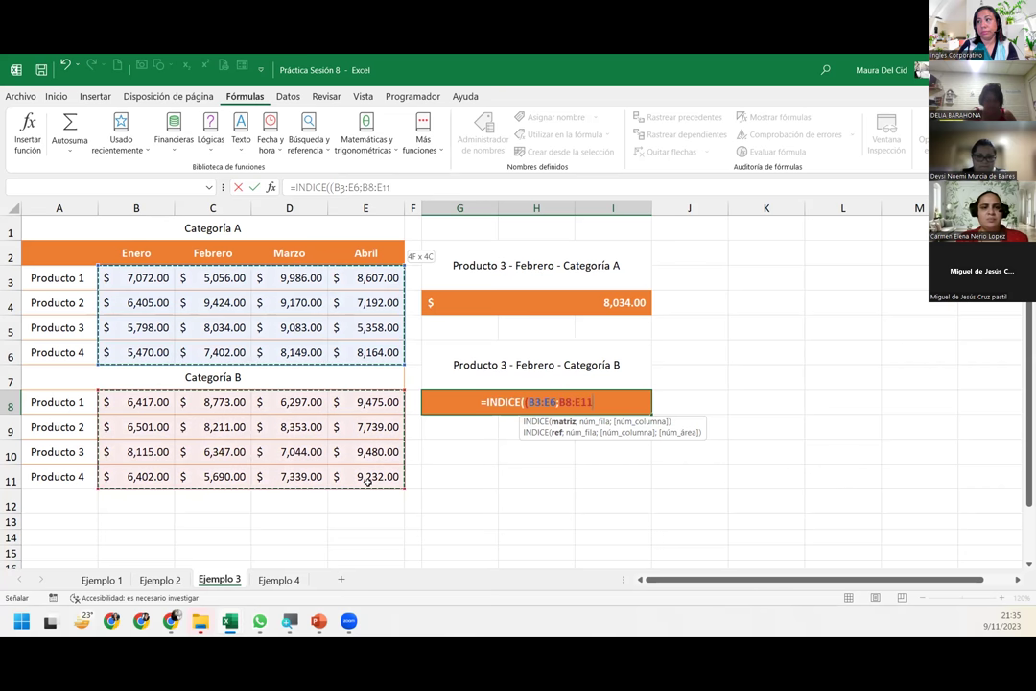
type(")")
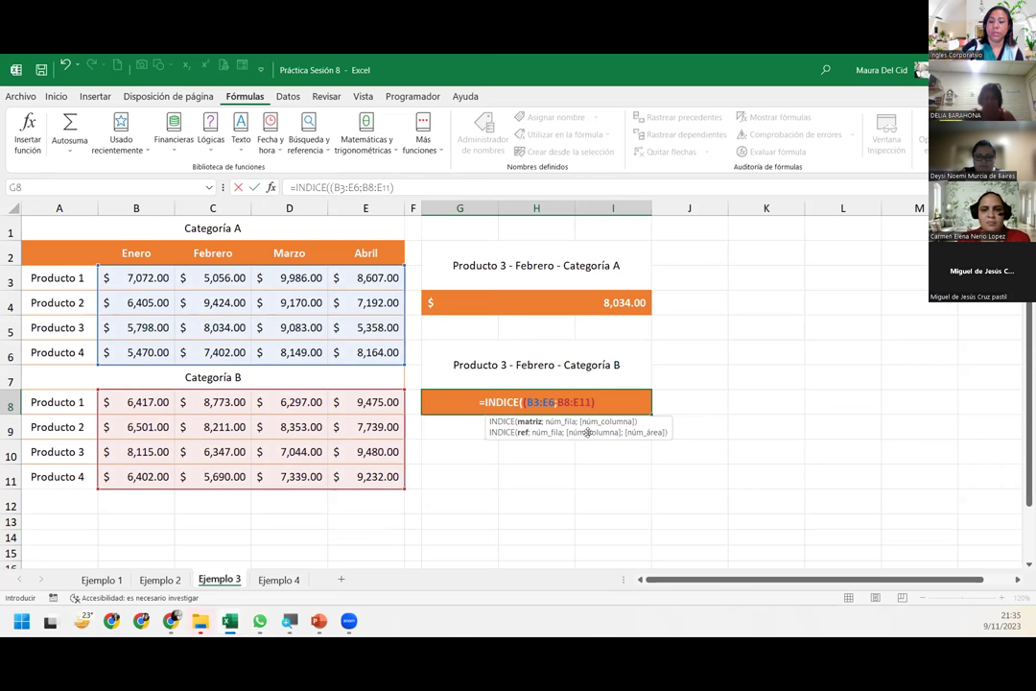
Add row 3, column 2, area 2 to complete =INDICE((B3:E6;B8:E11);3;2;2), returning 6,347.00
type(";")
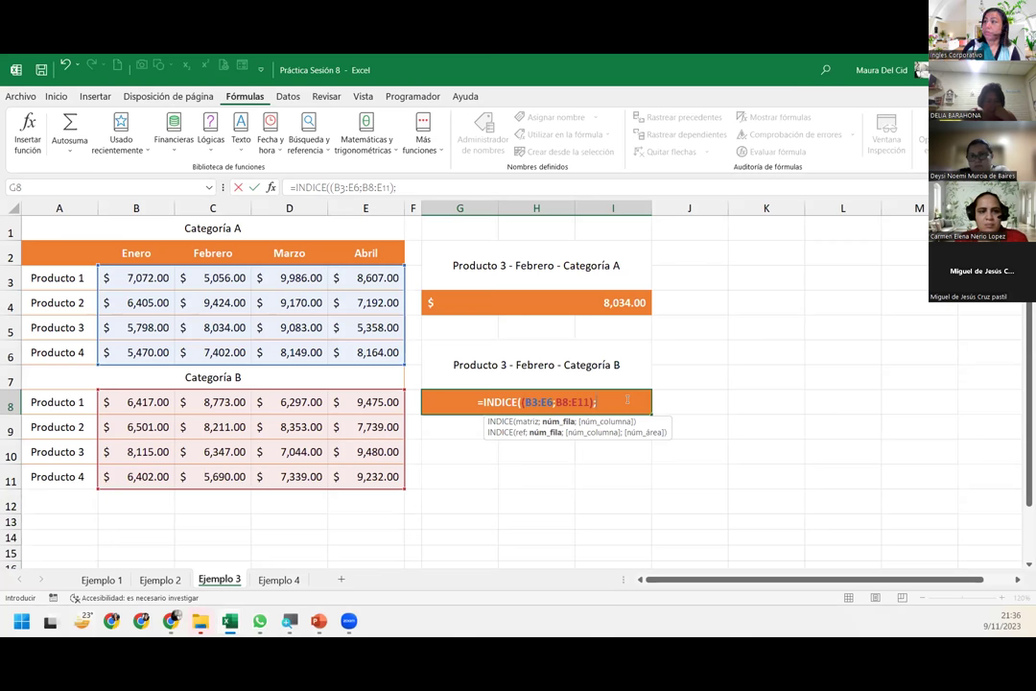
type("3")
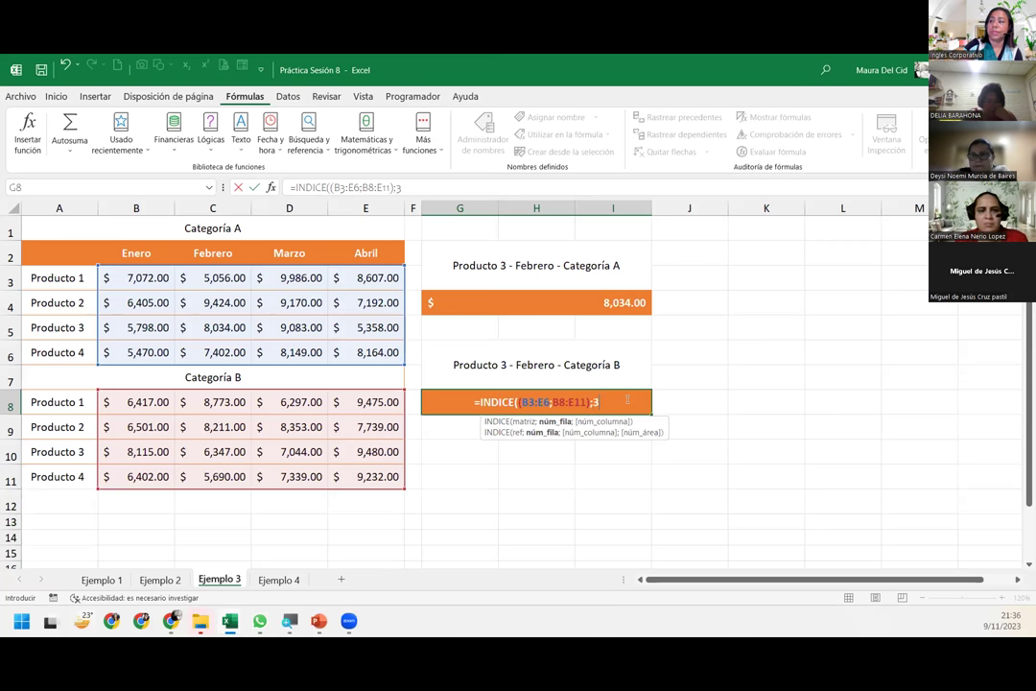
type(";")
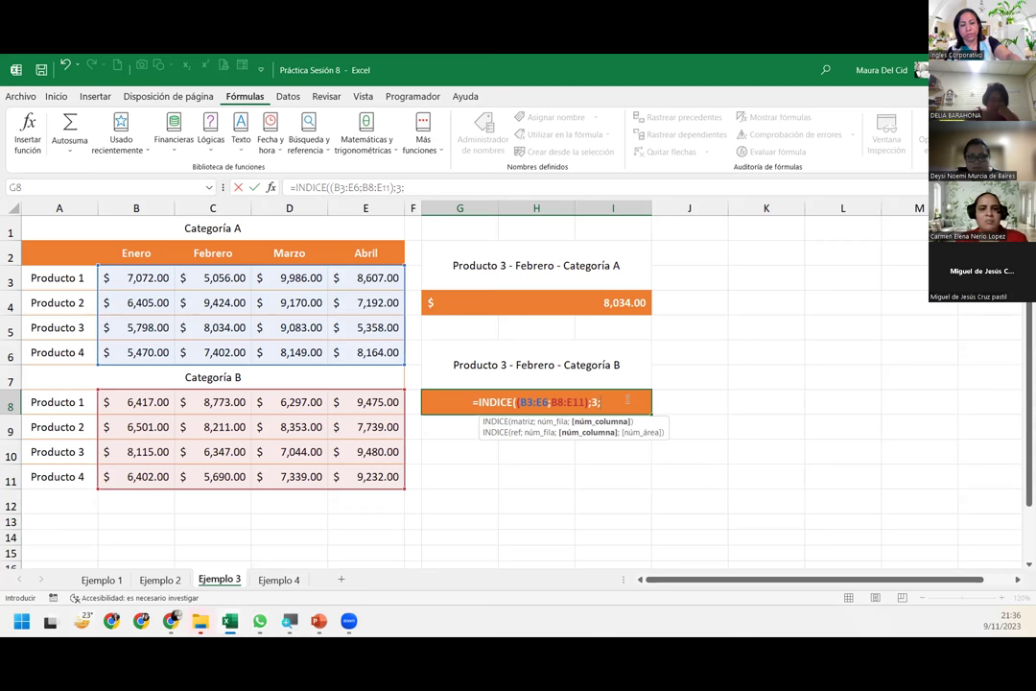
type("2")
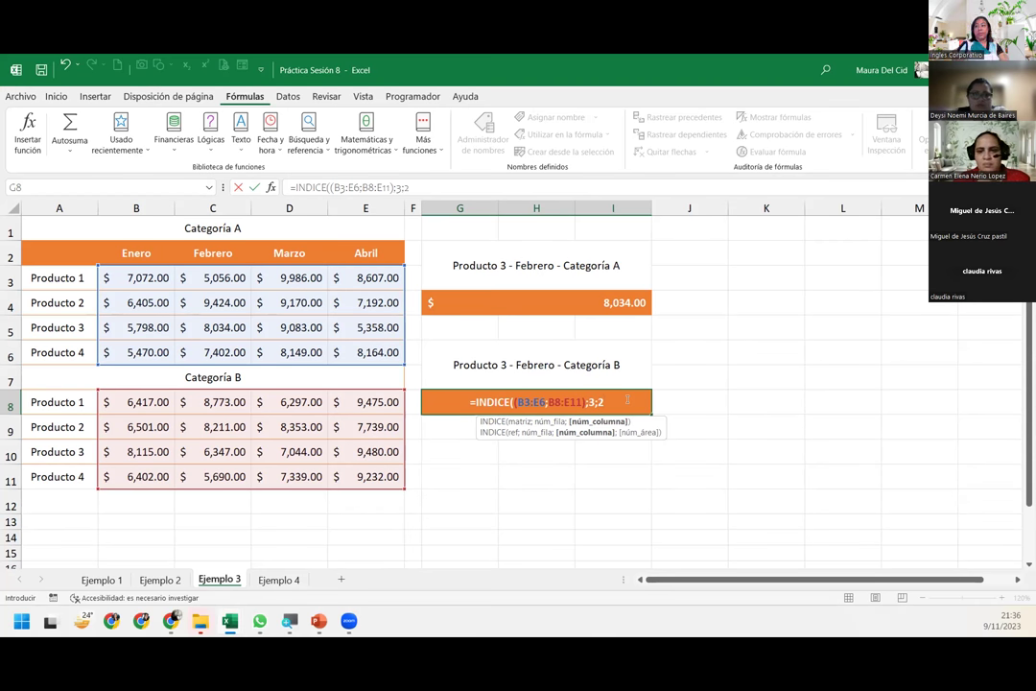
type(";")
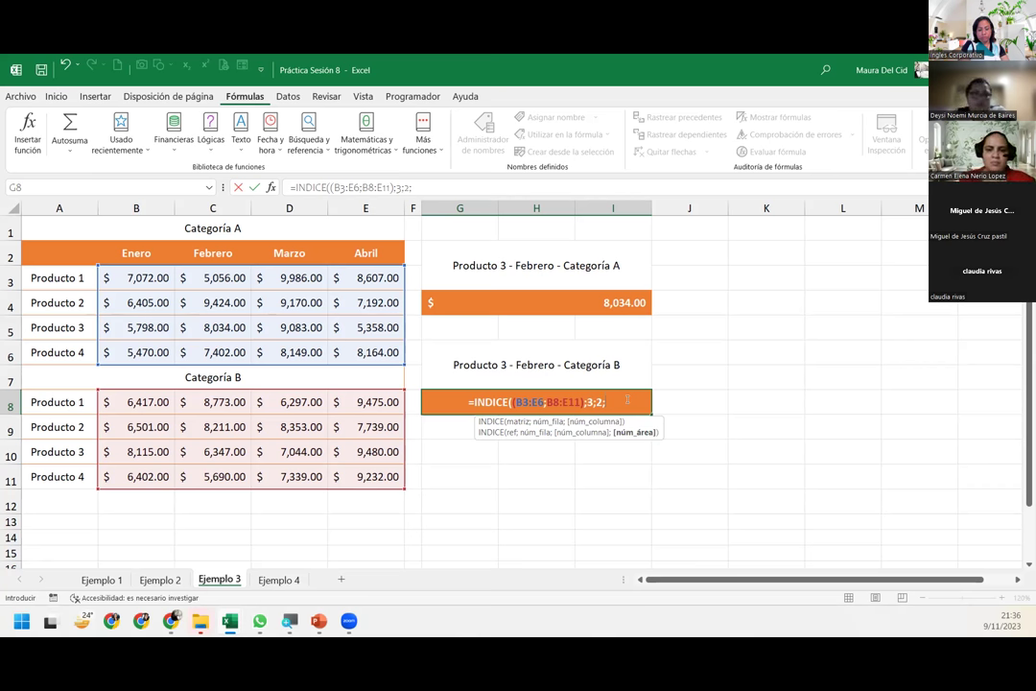
type("2")
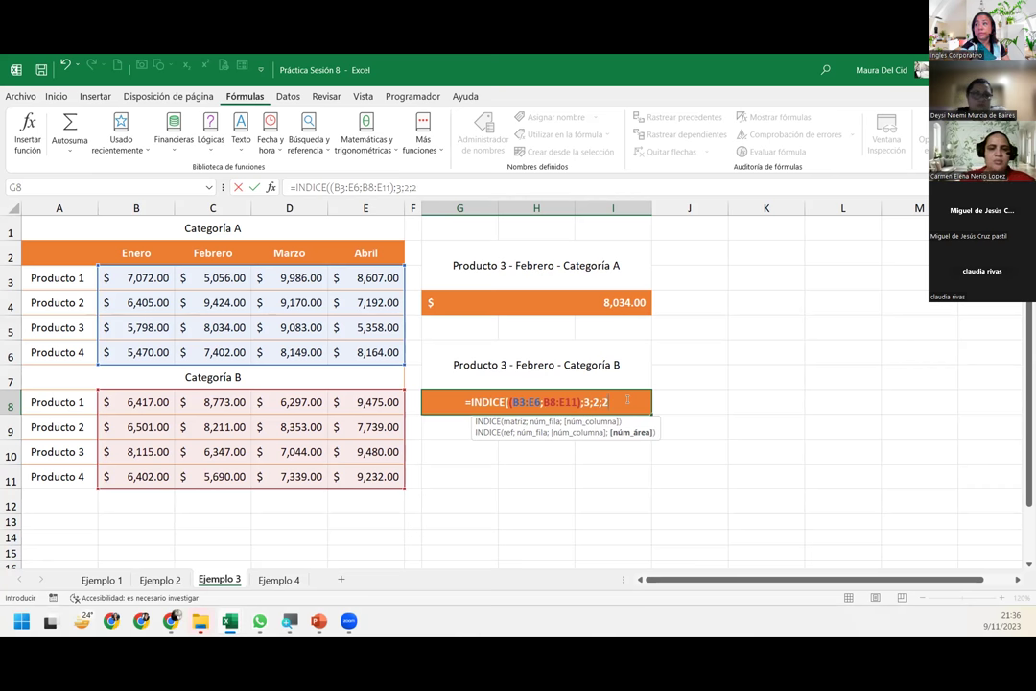
type(")")
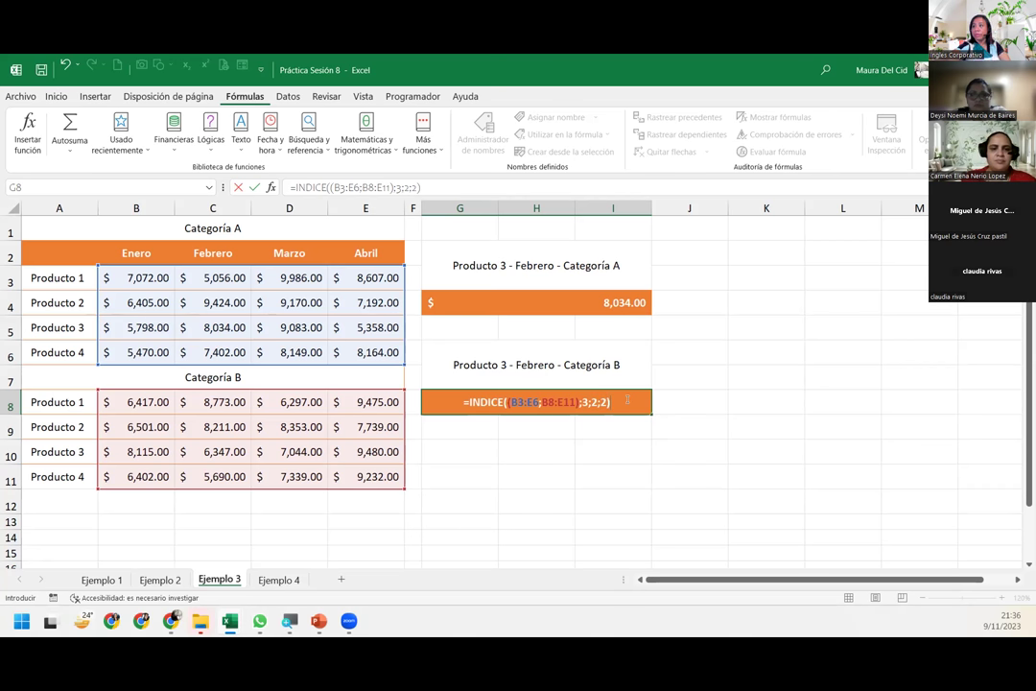
key("Return")
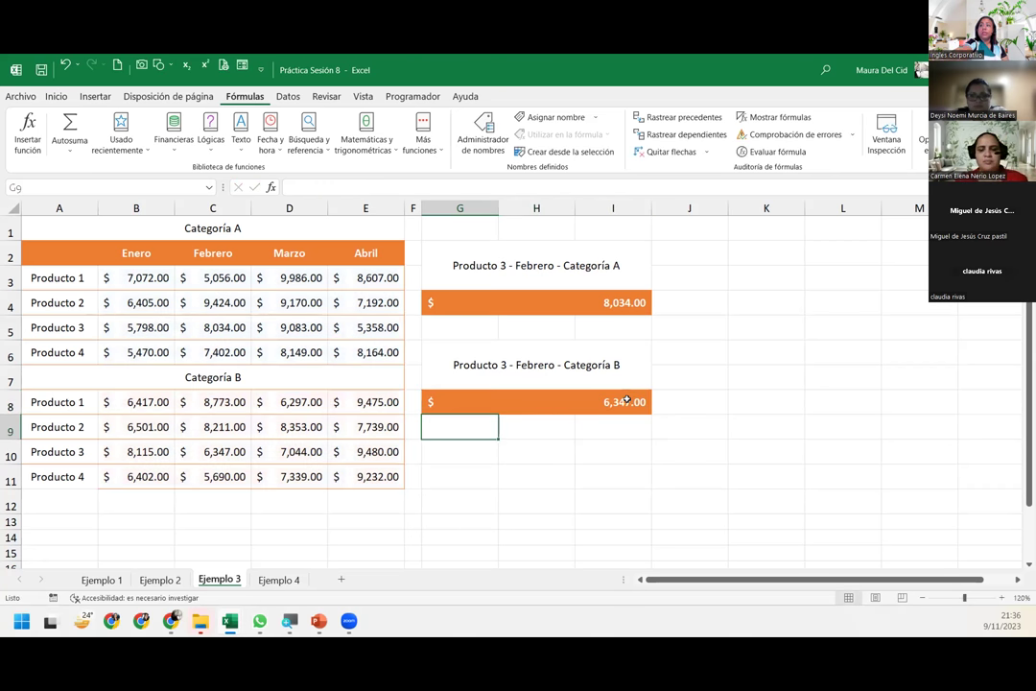
left_click(626, 400)
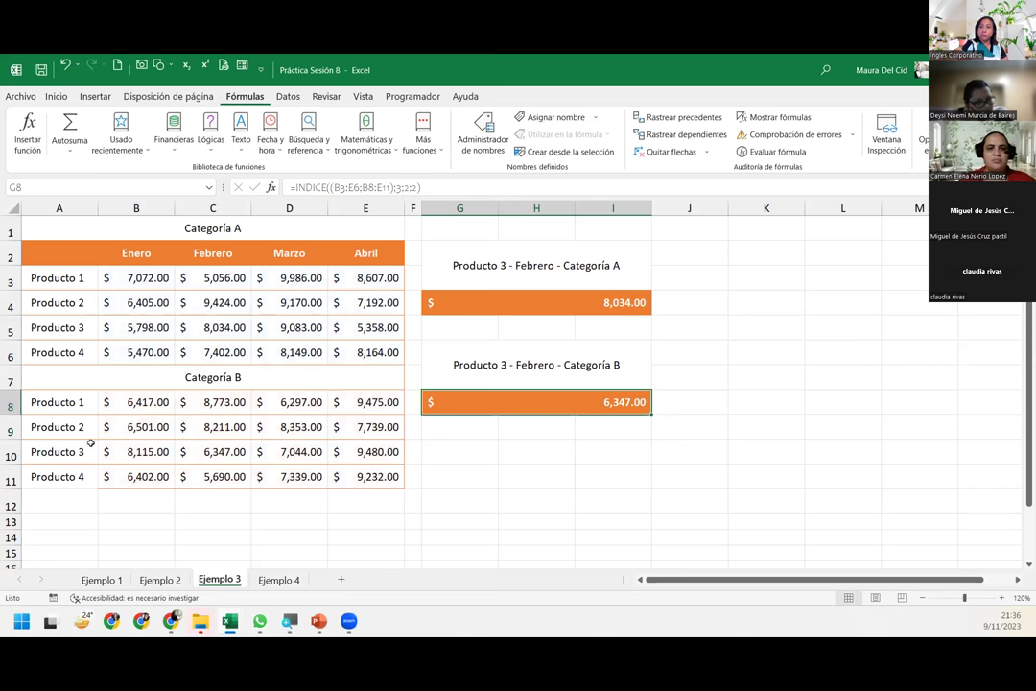
left_click_drag(83, 451, 238, 452)
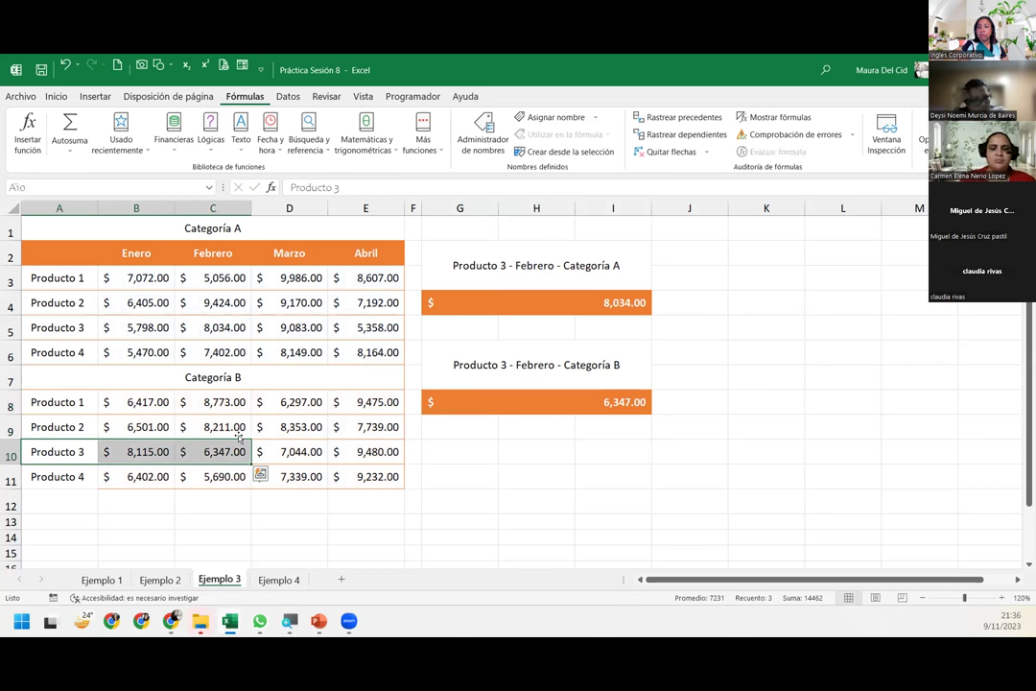
left_click_drag(223, 403, 226, 454)
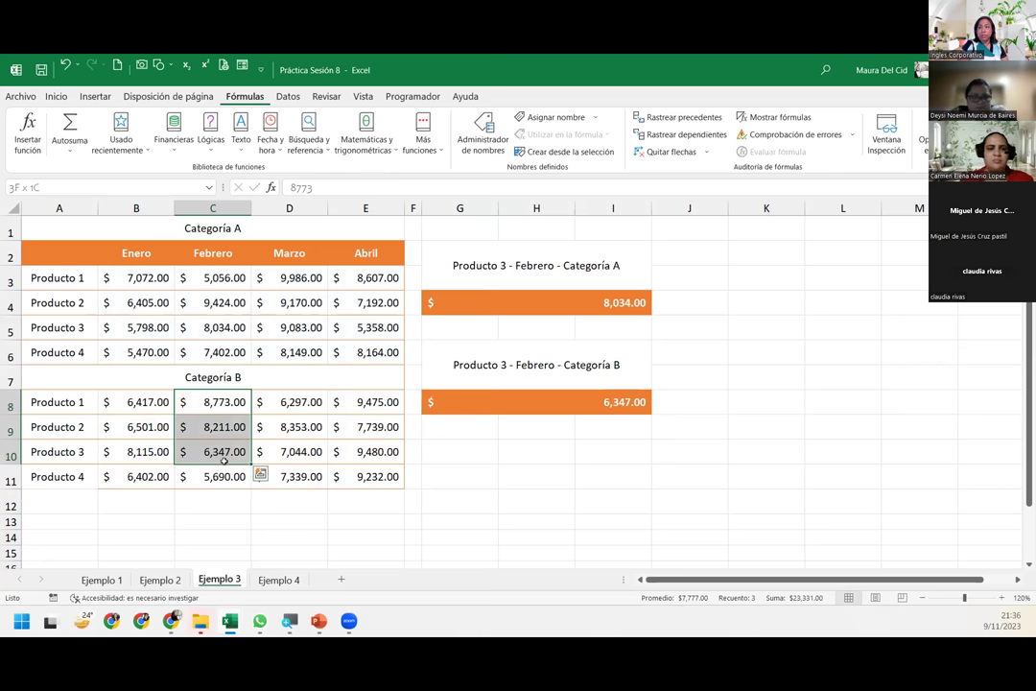
left_click(226, 456)
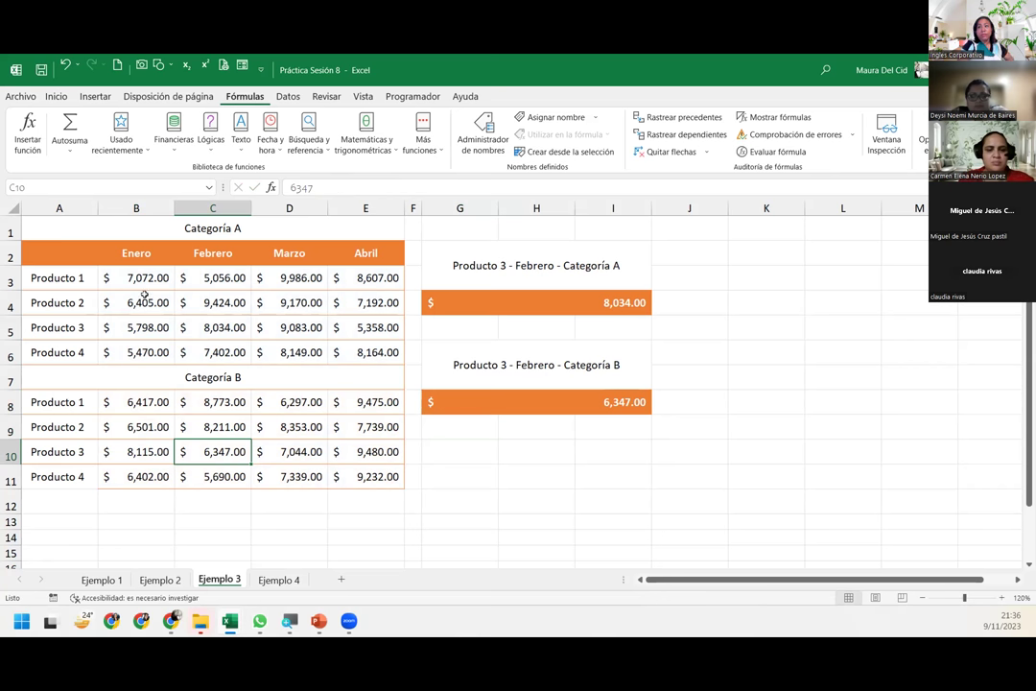
mouse_move(41, 278)
left_mouse_down()
mouse_move(319, 410)
mouse_move(363, 484)
left_mouse_up()
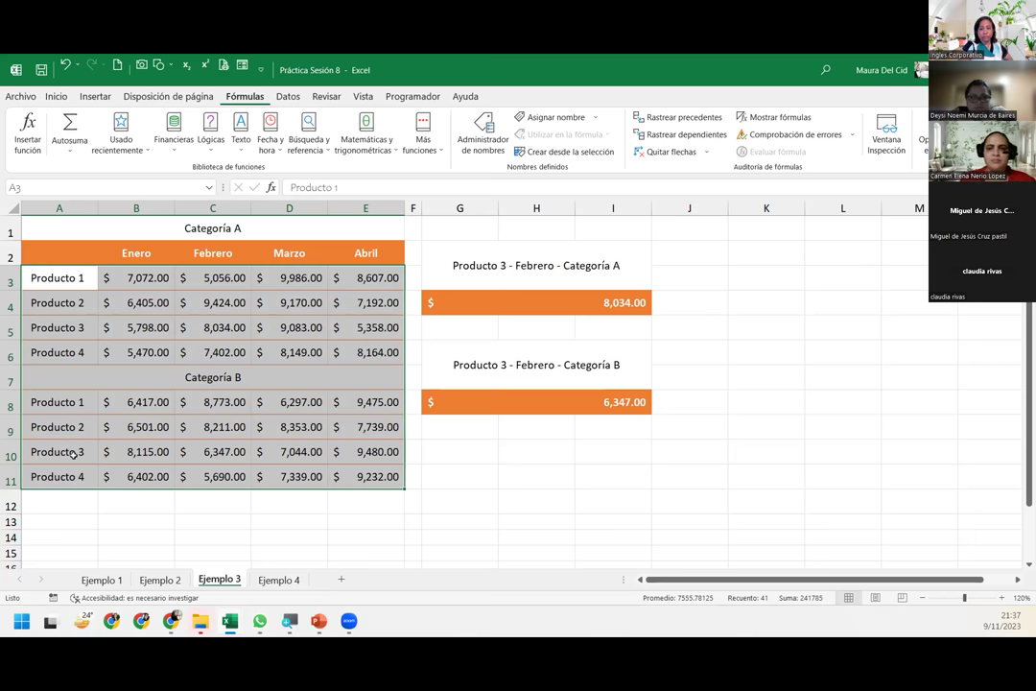
left_click(109, 374)
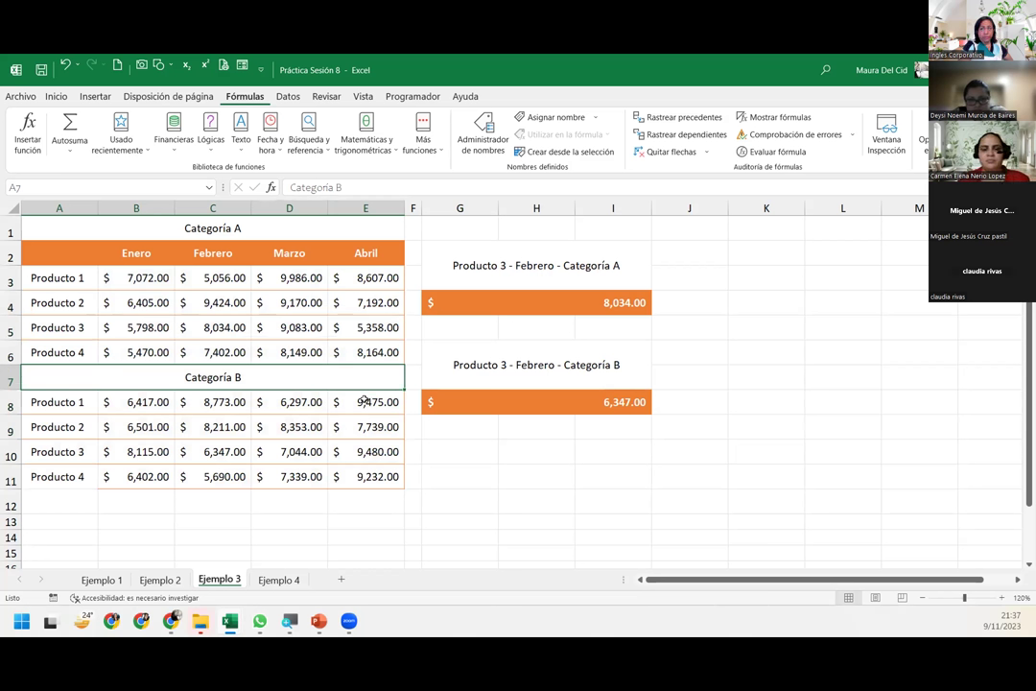
left_click(94, 402)
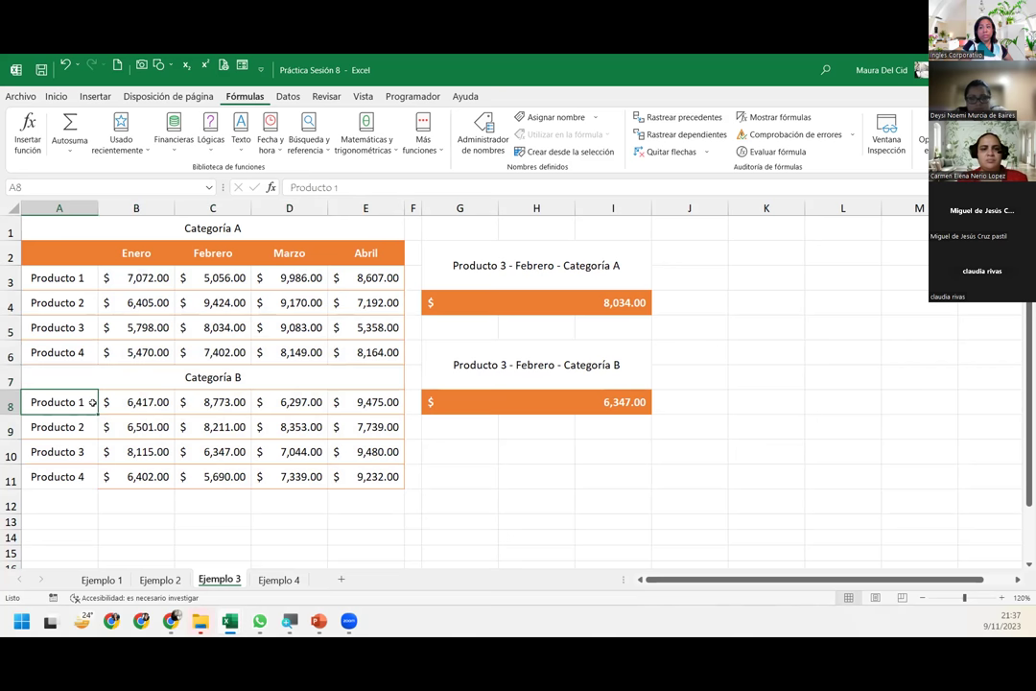
Edit G8's formula and highlight its second area, B8:E11, within the formula text
double_click(463, 365)
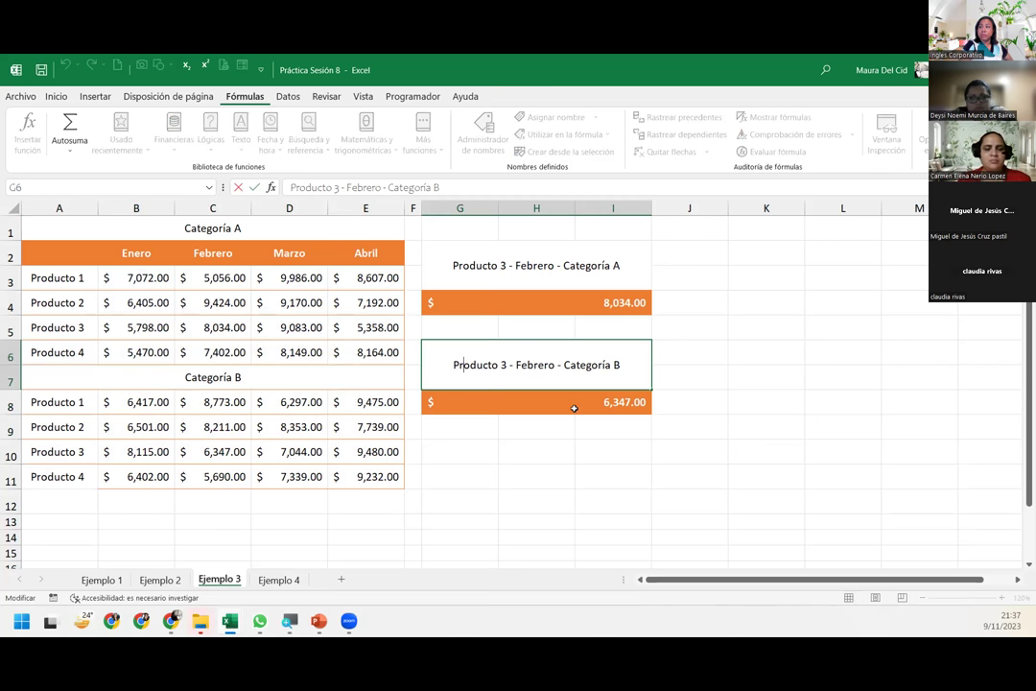
double_click(574, 409)
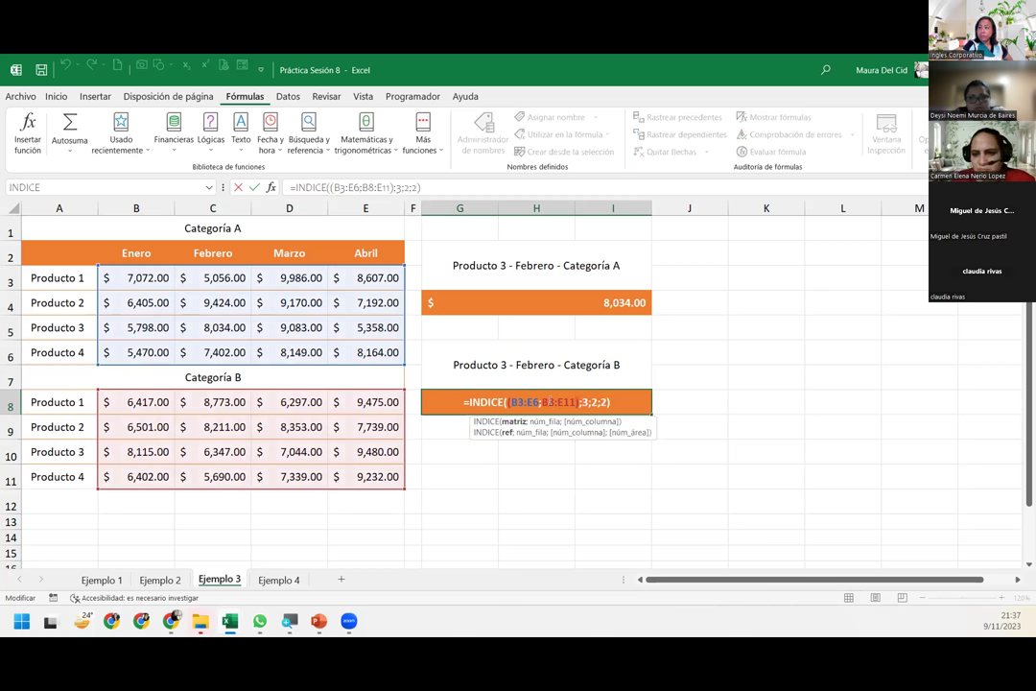
left_click_drag(543, 401, 572, 401)
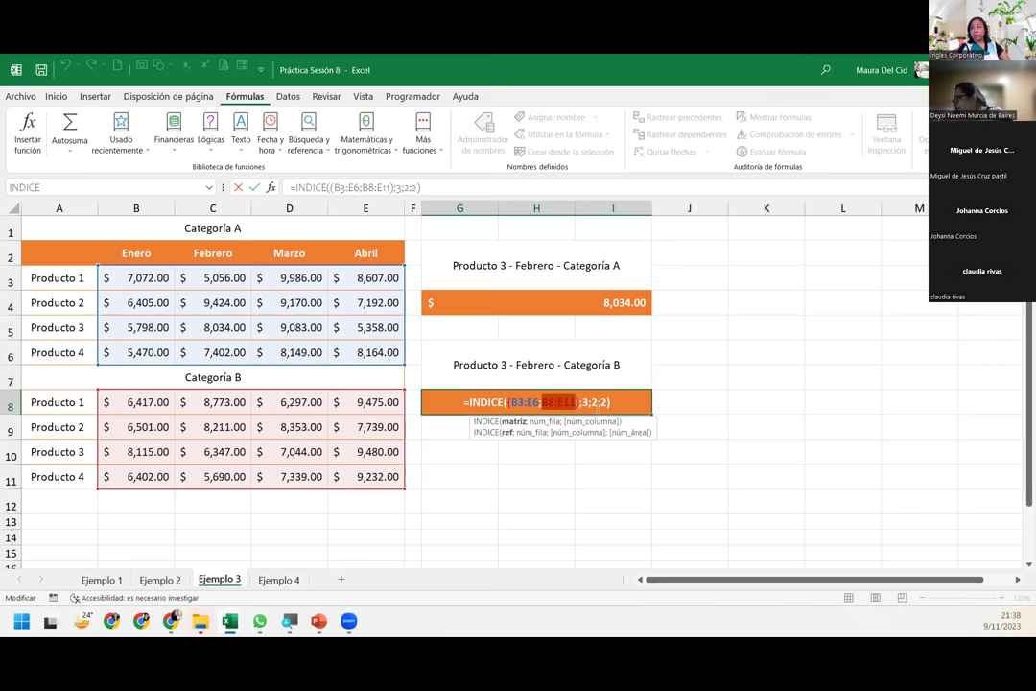
Exit G8's formula without changes, keeping 6,347.00 displayed
left_click(623, 402)
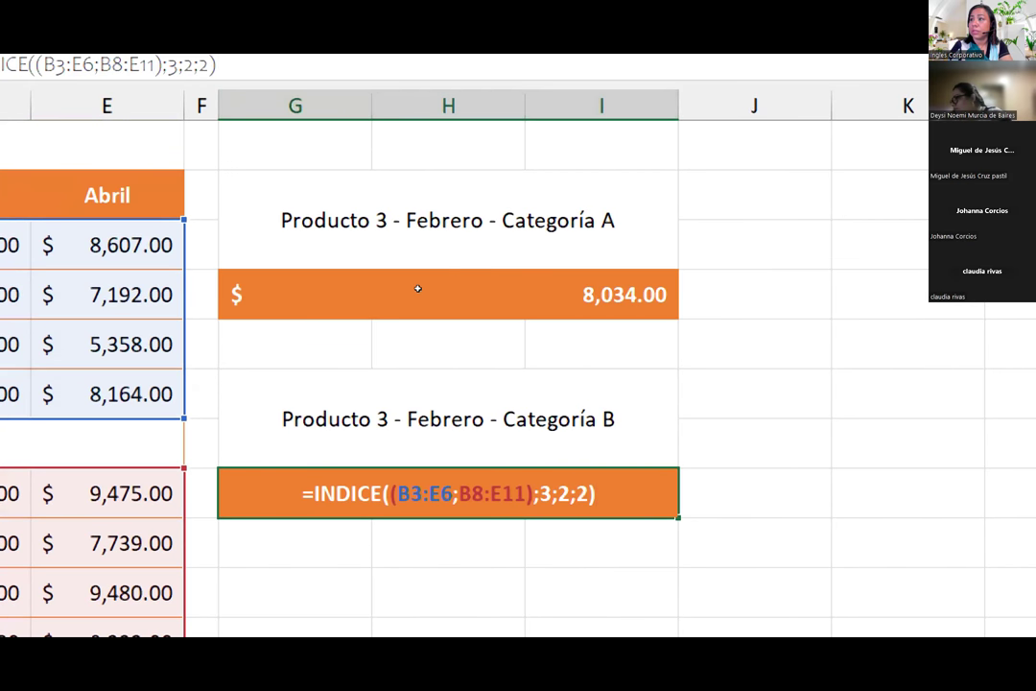
key("ctrl+Return")
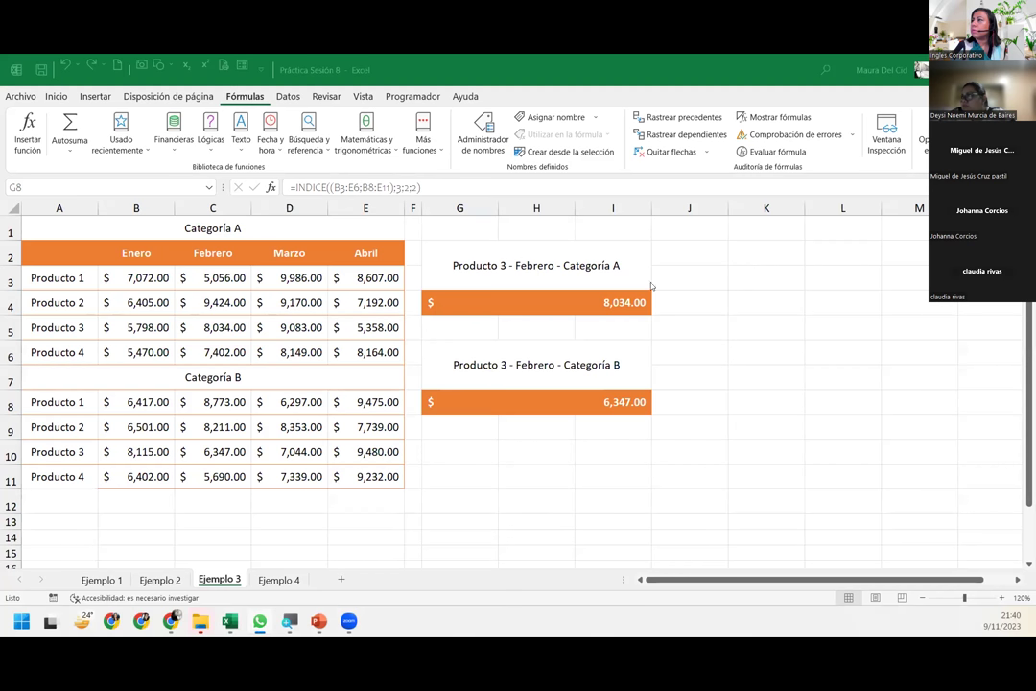
Edit G4's formula =INDICE((B3:E6;B8:E11);3;2;1) and bring up INDICE's argument-form chooser
left_click(592, 296)
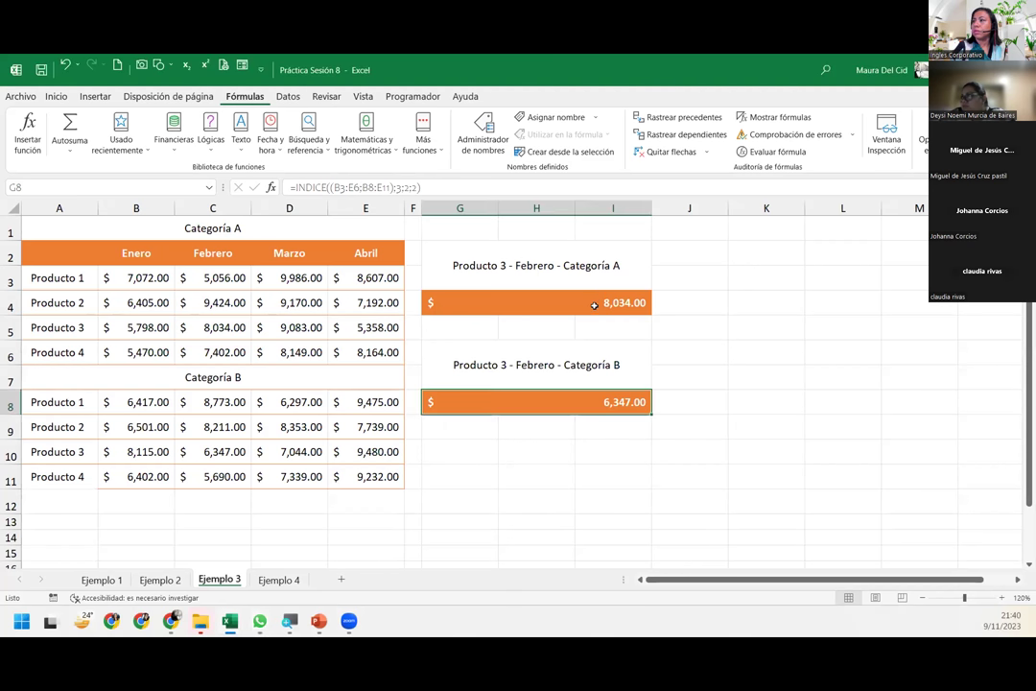
double_click(594, 301)
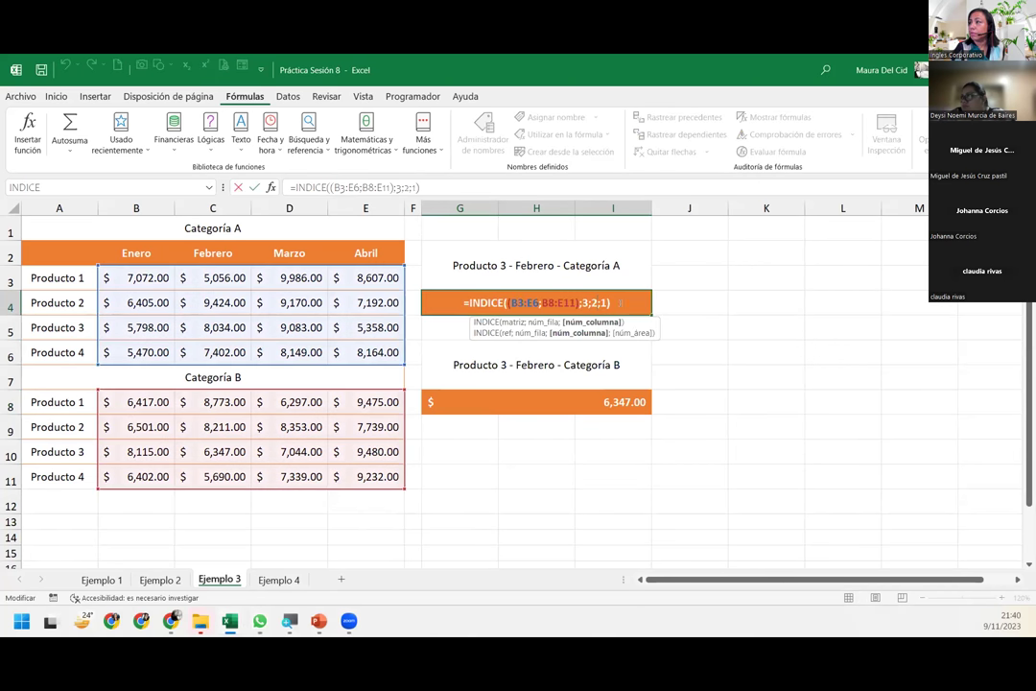
left_click(622, 302)
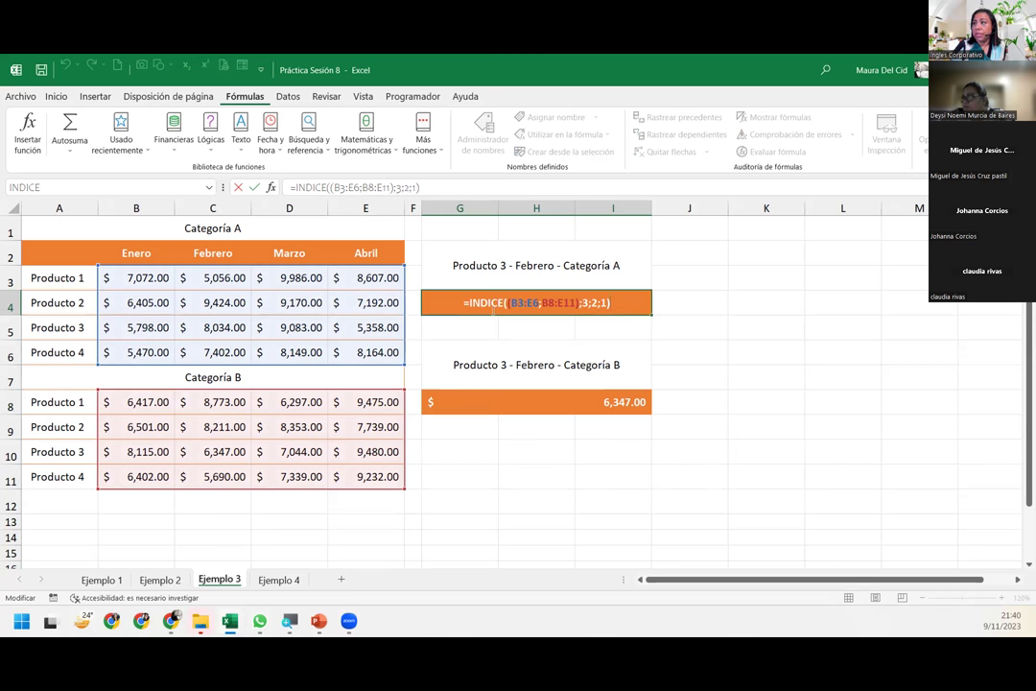
left_click(576, 302)
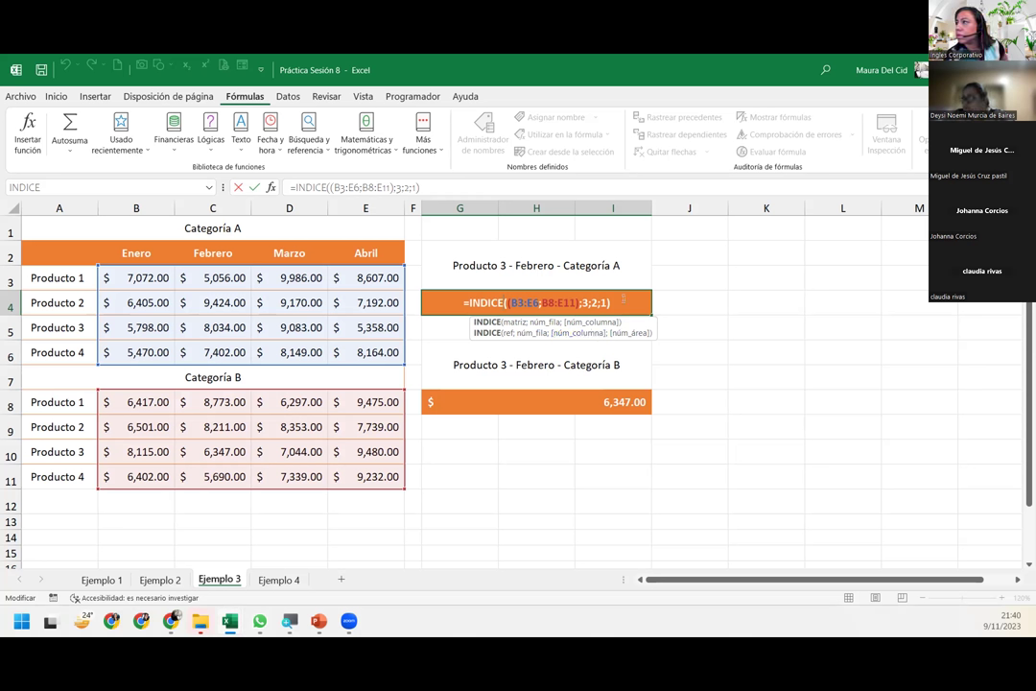
left_click(624, 300)
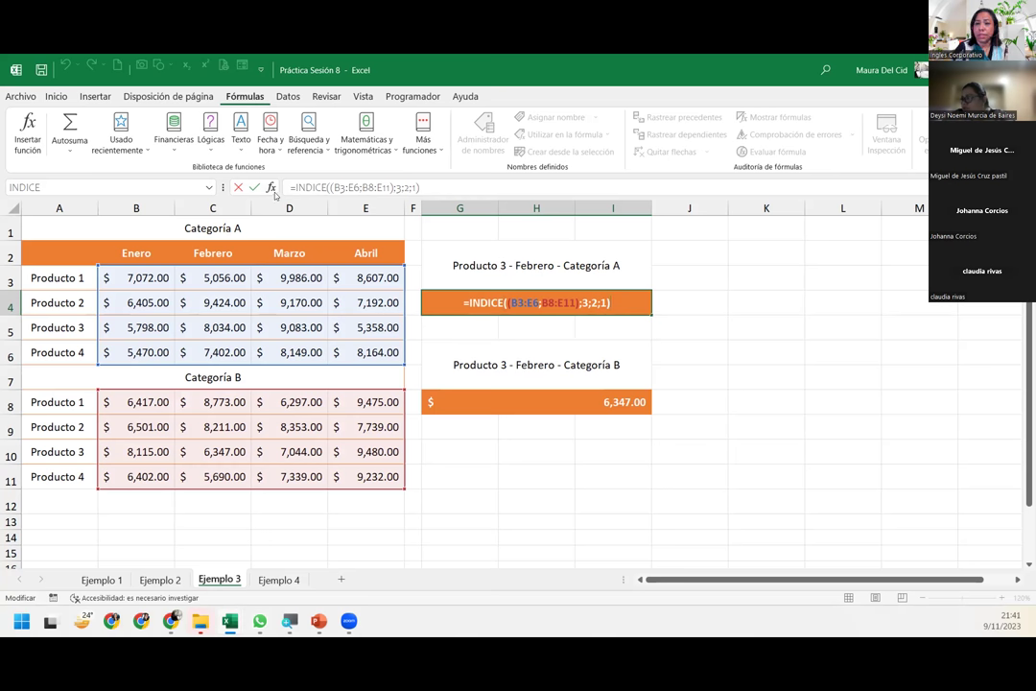
left_click(272, 187)
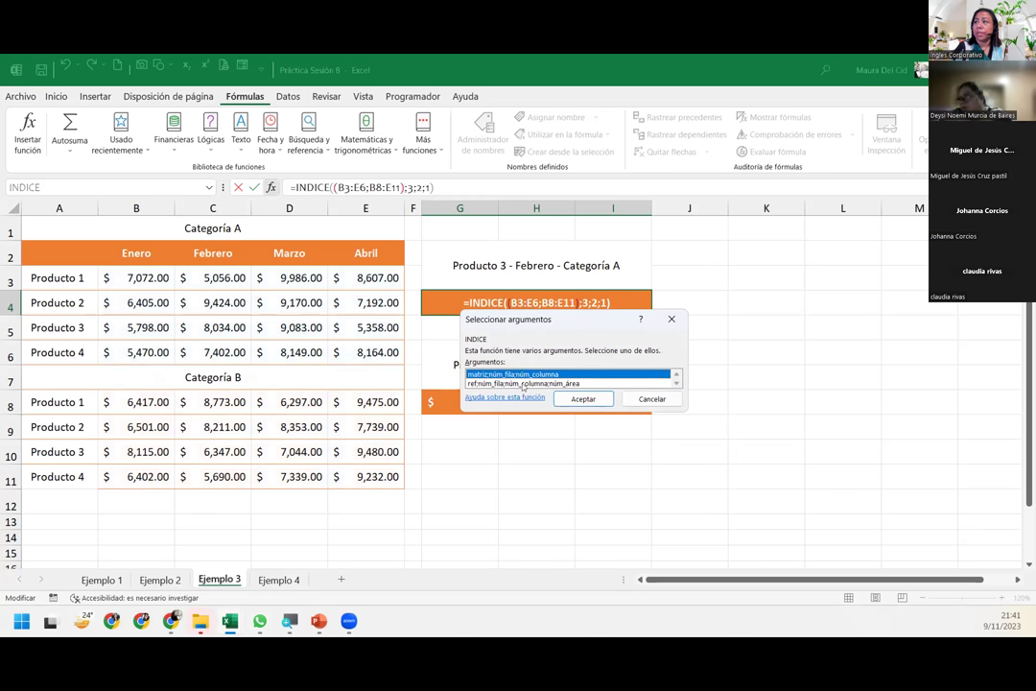
Review G4's reference-form arguments: row 3, column 2, area 1, result 8,034.00, then close
left_click(523, 383)
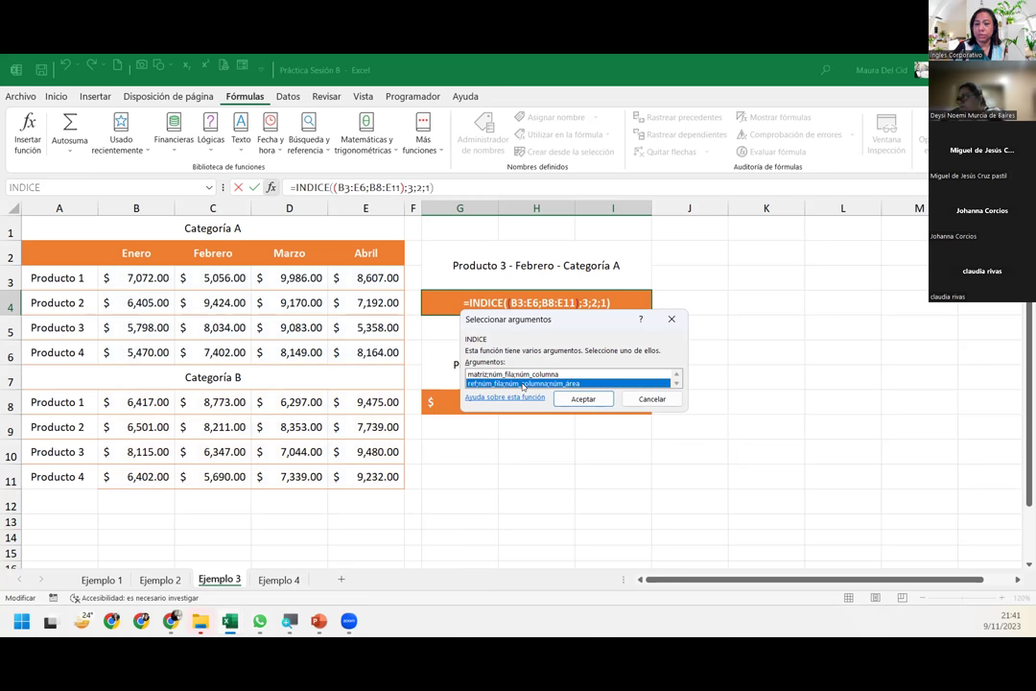
left_click(582, 398)
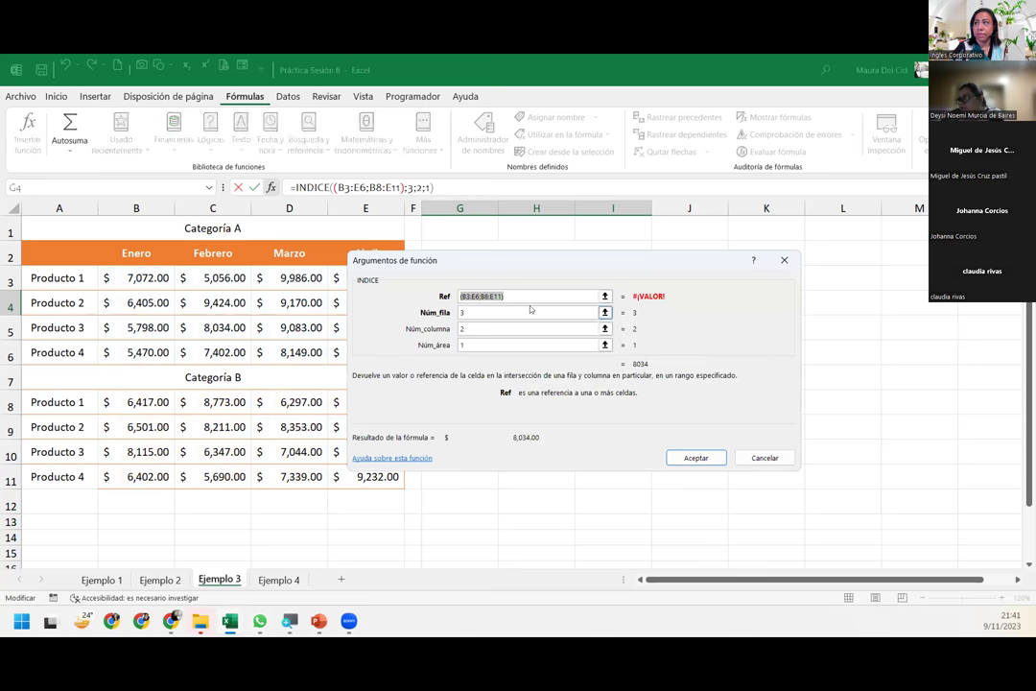
left_click(500, 344)
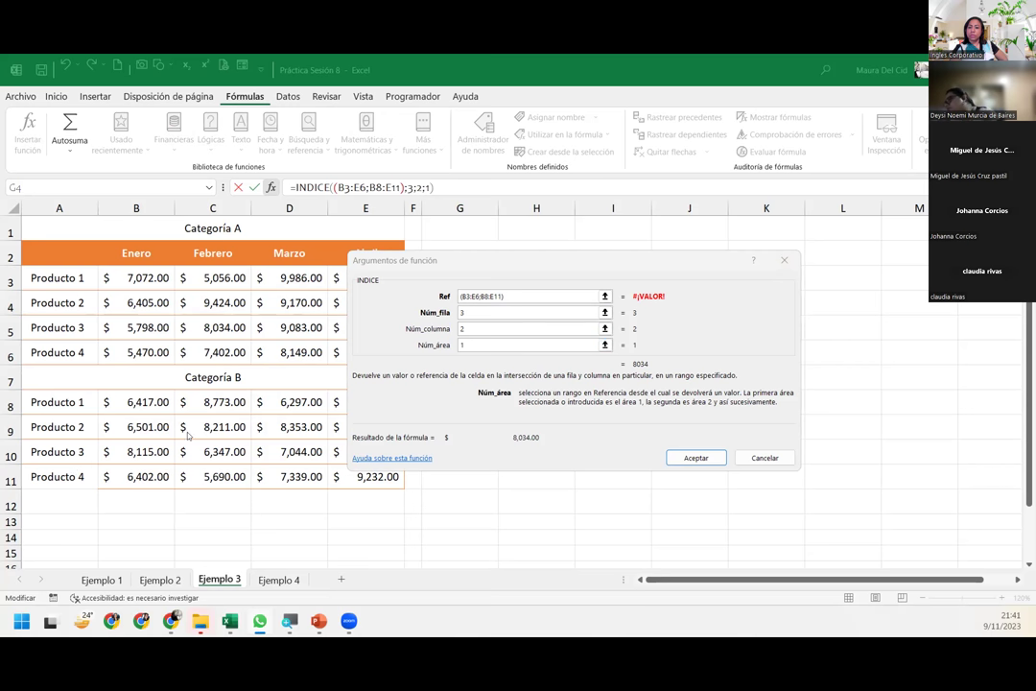
left_click(416, 269)
left_click_drag(415, 270, 357, 281)
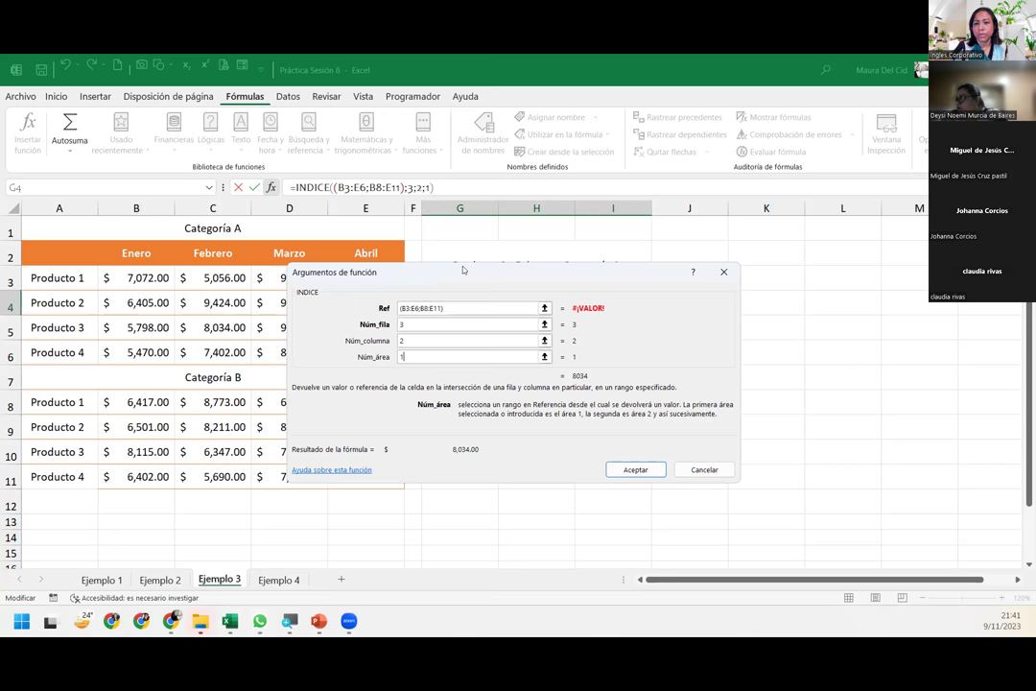
left_click_drag(463, 269, 439, 284)
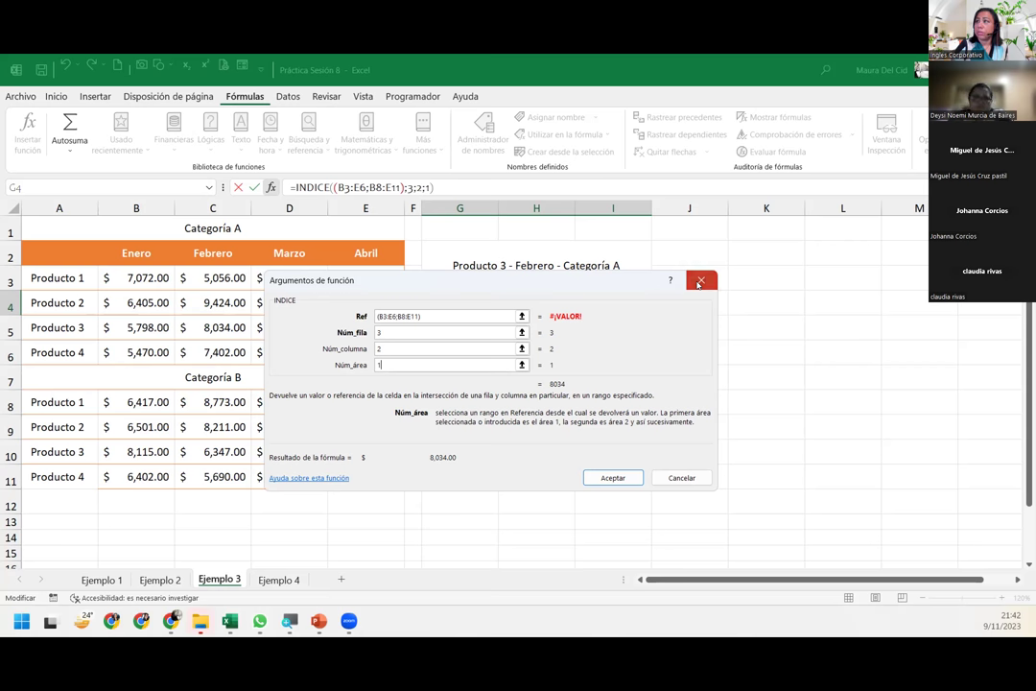
left_click(699, 282)
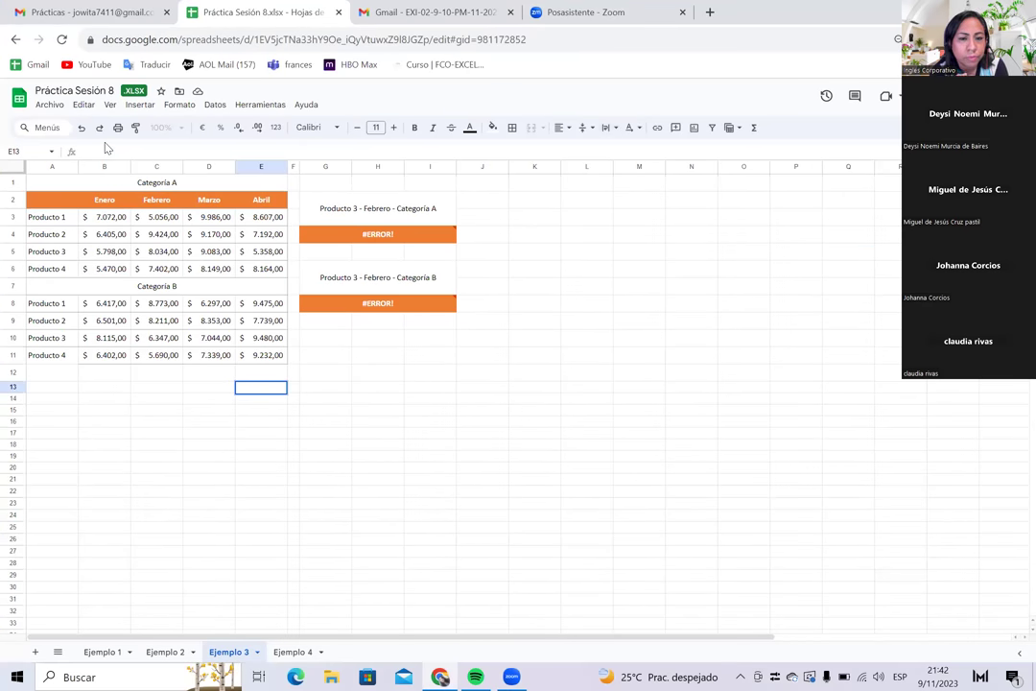
Inspect G4's #ERROR! INDICE formula in Google Sheets, checking its B8:E11 part, unchanged
left_click(408, 233)
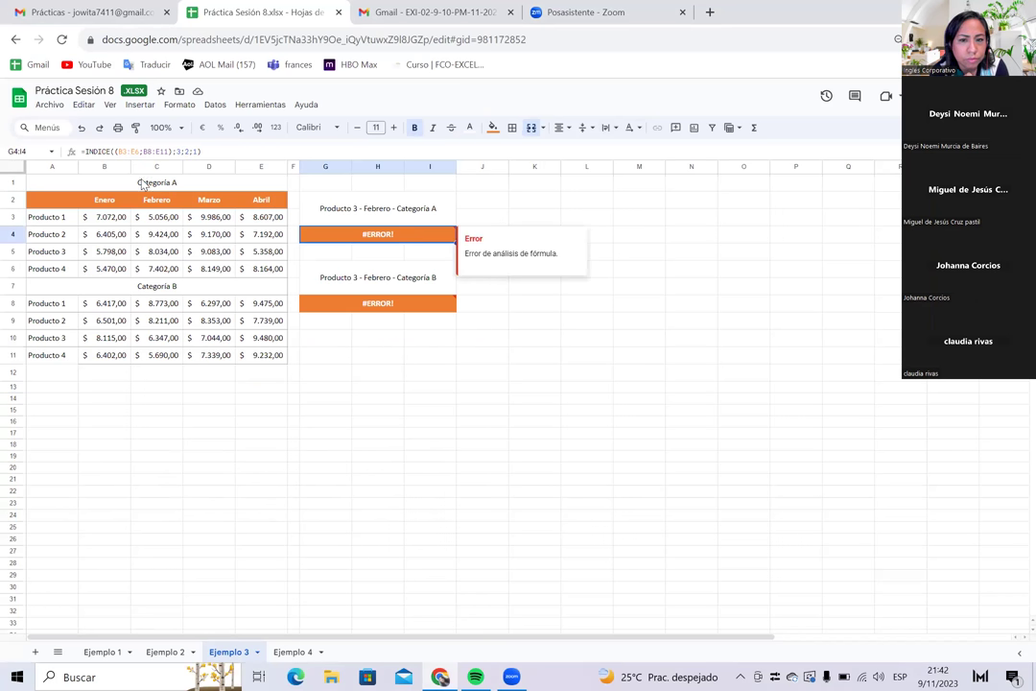
left_click(232, 152)
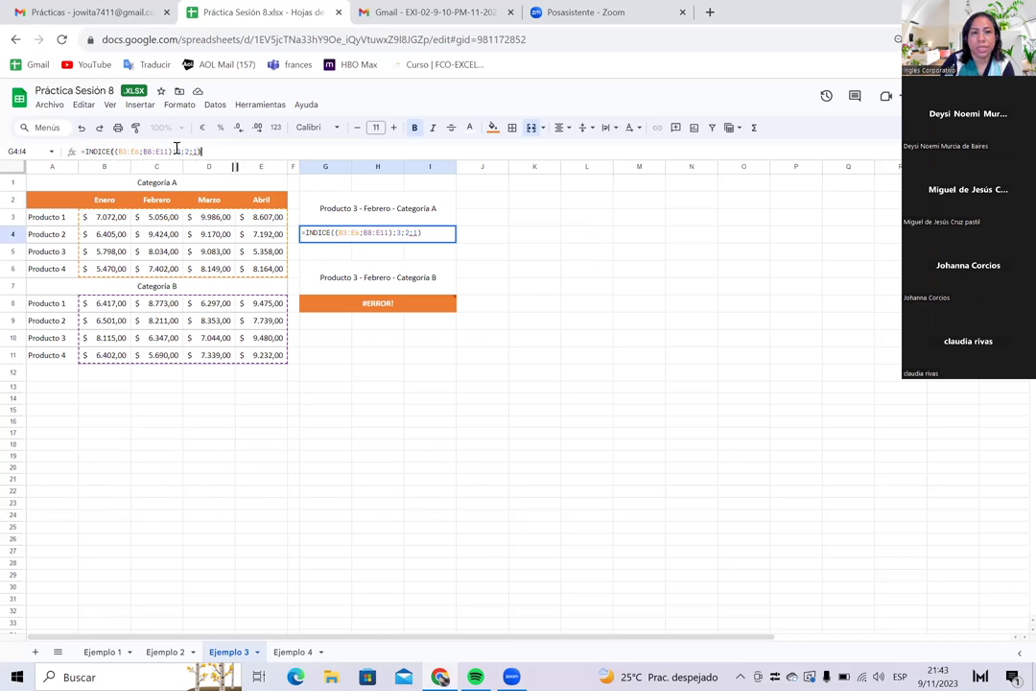
left_click(143, 152)
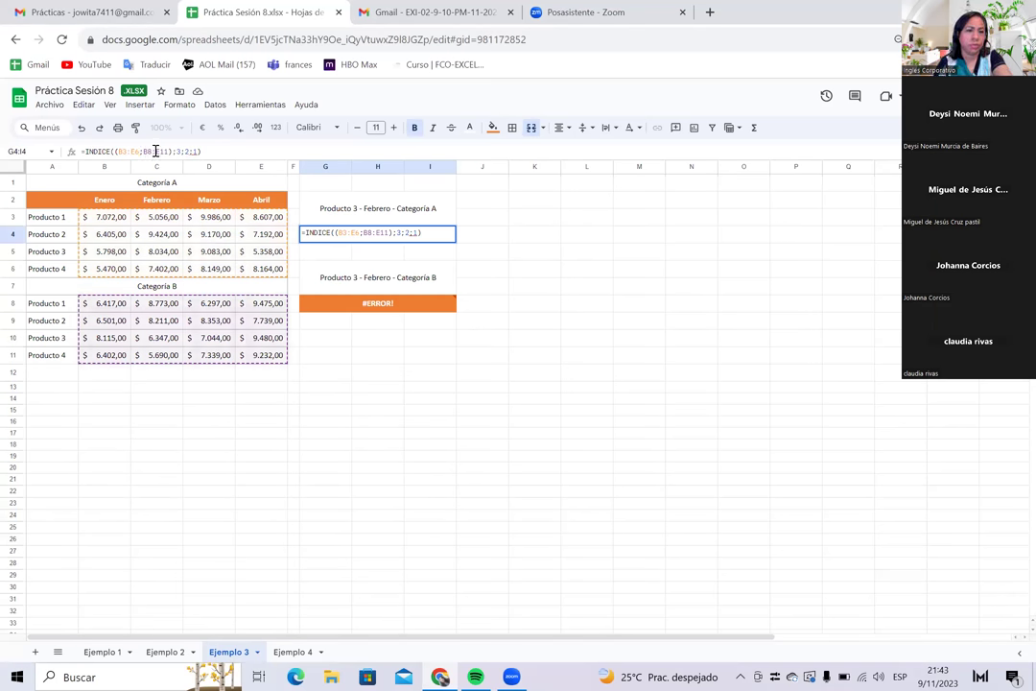
key("Escape")
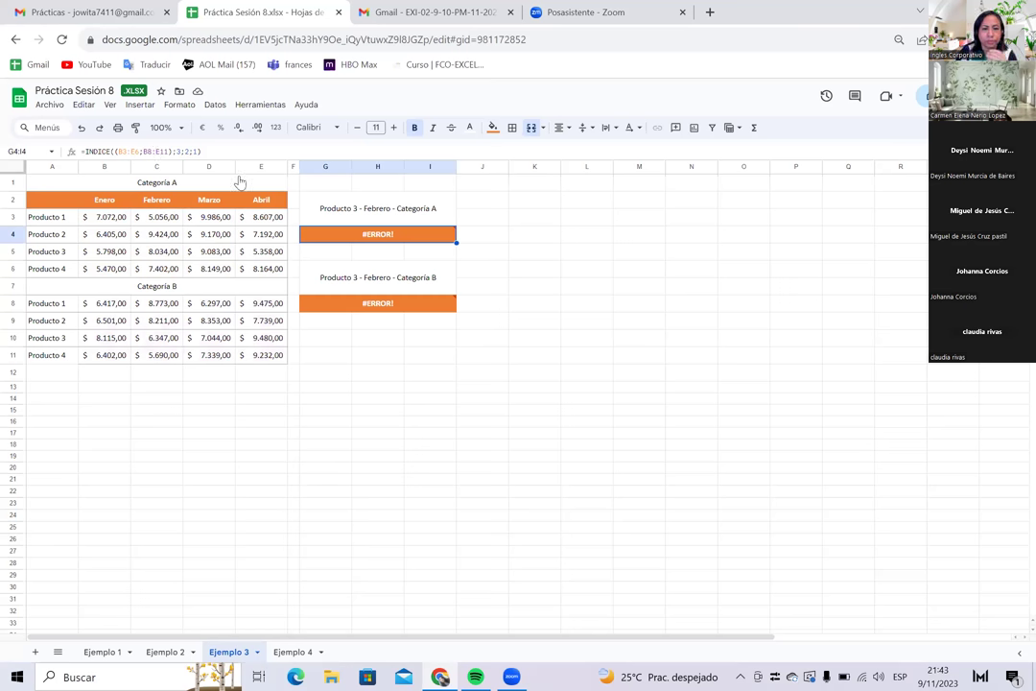
Inspect G8's INDICE formula, then move to the Ejemplo 2 sheet
left_click(419, 307)
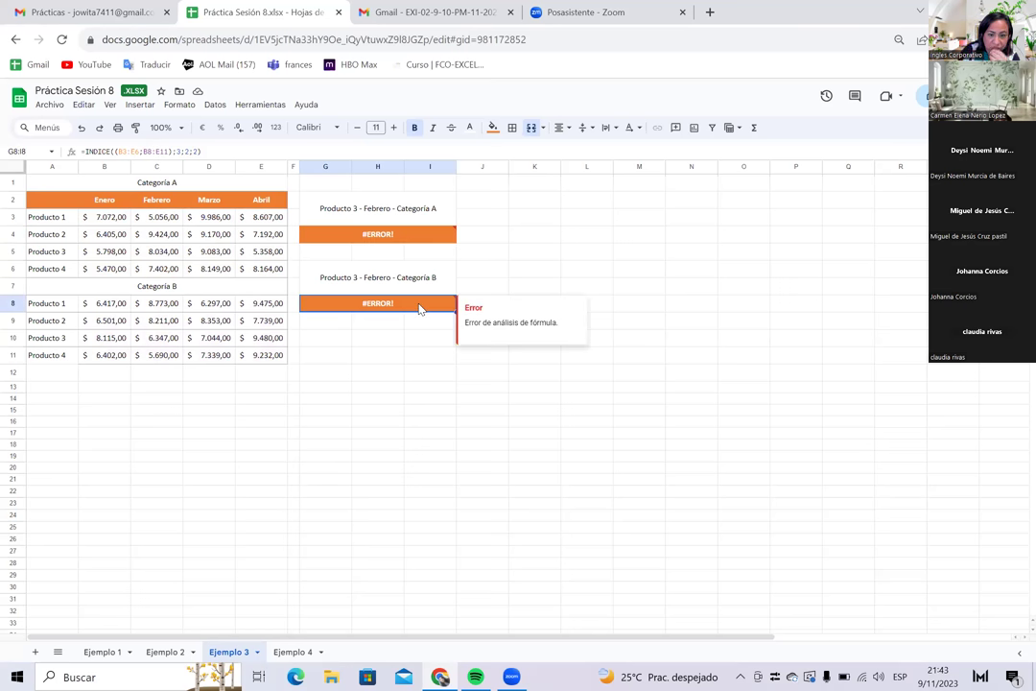
double_click(420, 305)
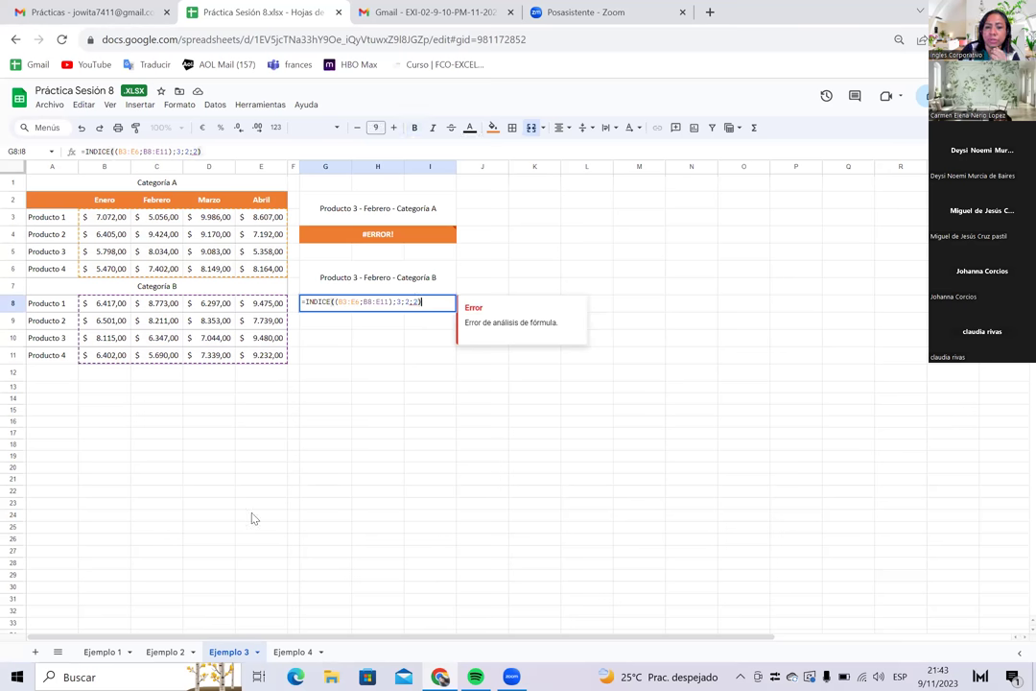
left_click(161, 652)
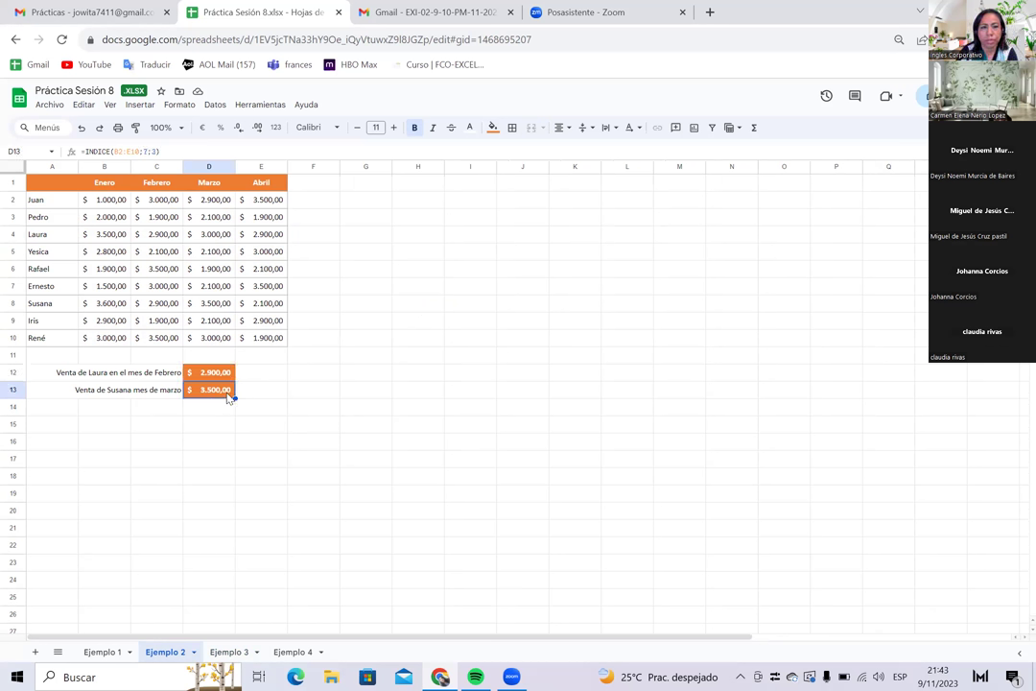
View D13's INDICE formula (3.500,00), then select D12 showing =INDICE(B2:E10;3;2)
double_click(221, 390)
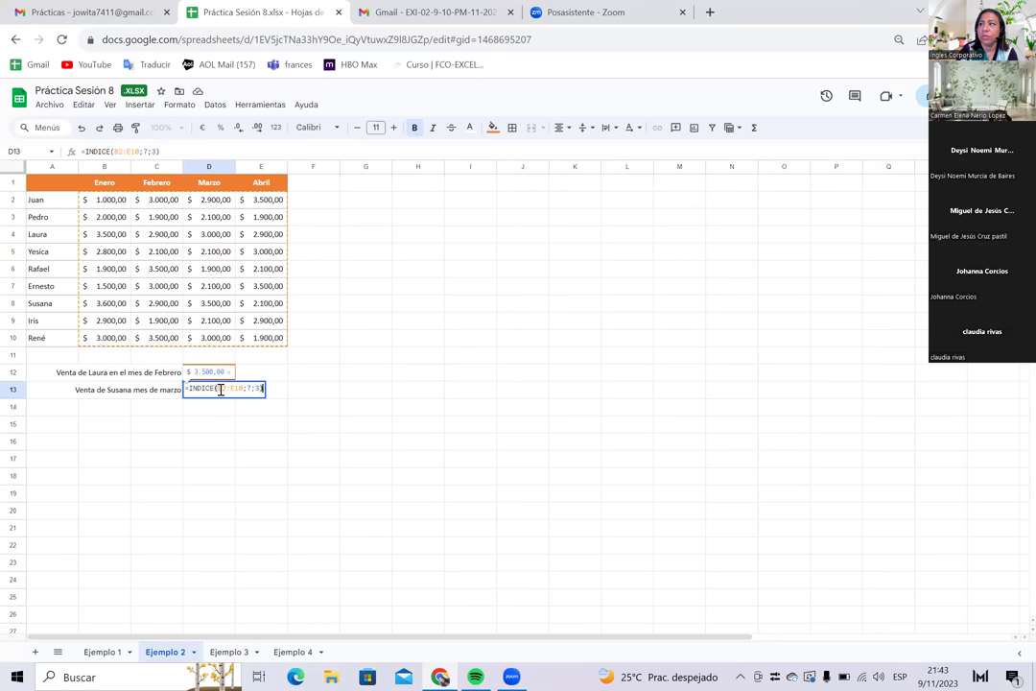
left_click(347, 393)
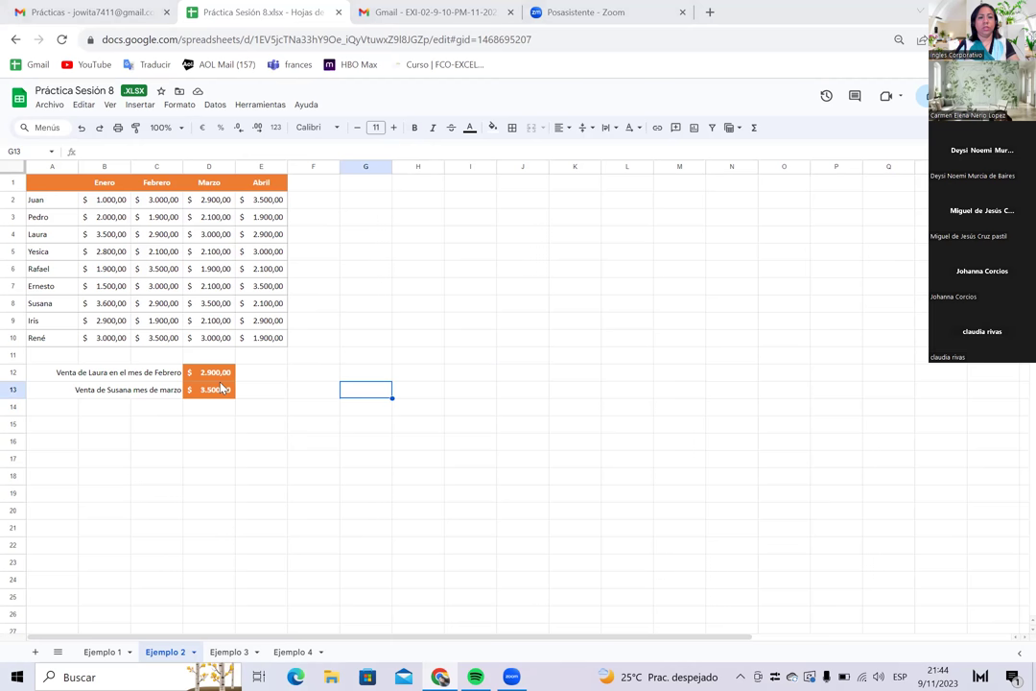
key("Up")
key("Left")
key("Left")
key("Left")
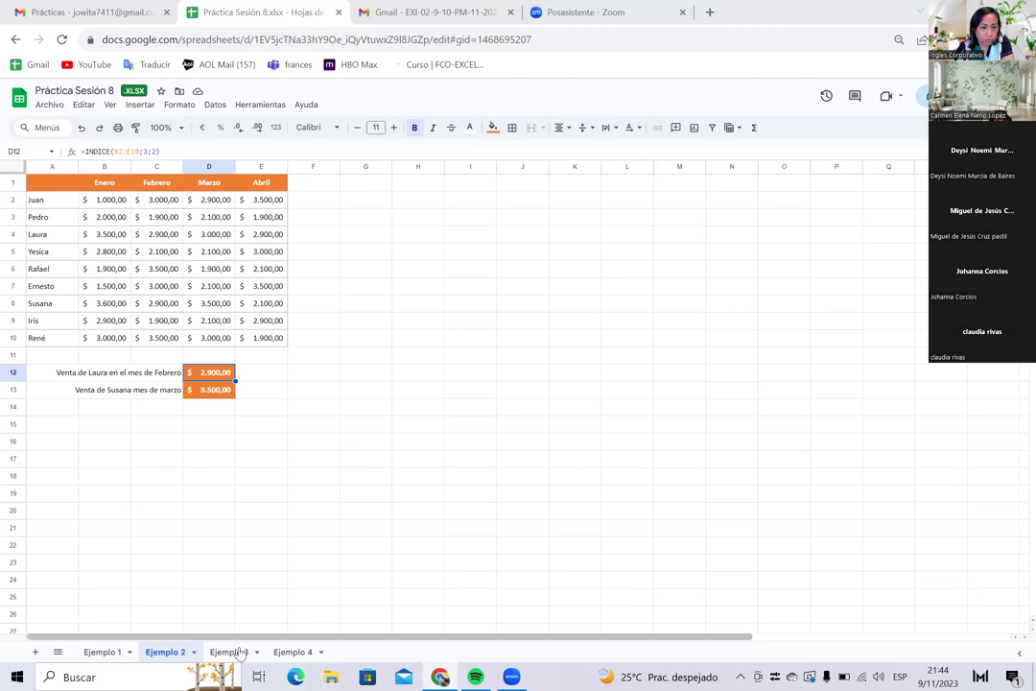
Retype G4 as INDICE over B3:E6 and B8:E11 with row 3, column 2
left_click(402, 241)
left_click_drag(213, 152, 67, 152)
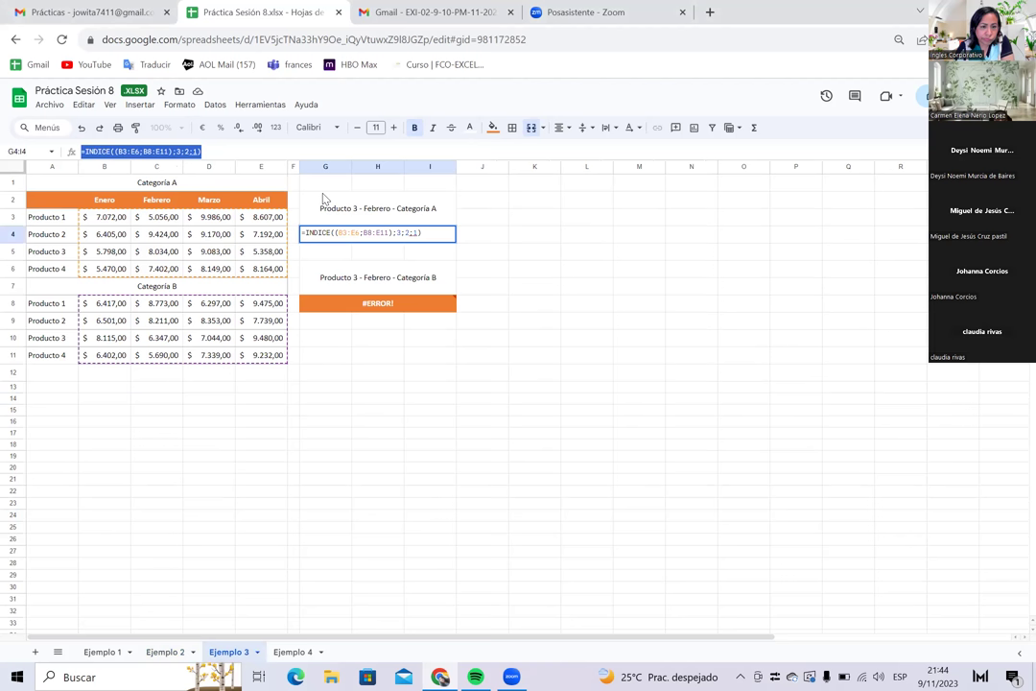
type("=i")
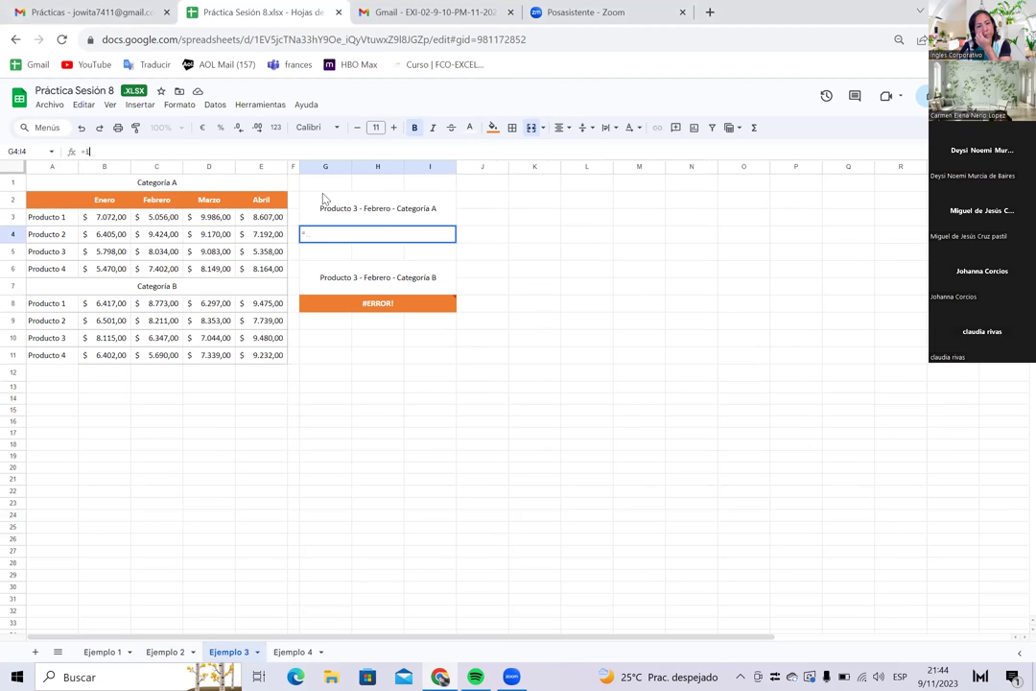
type("ndi")
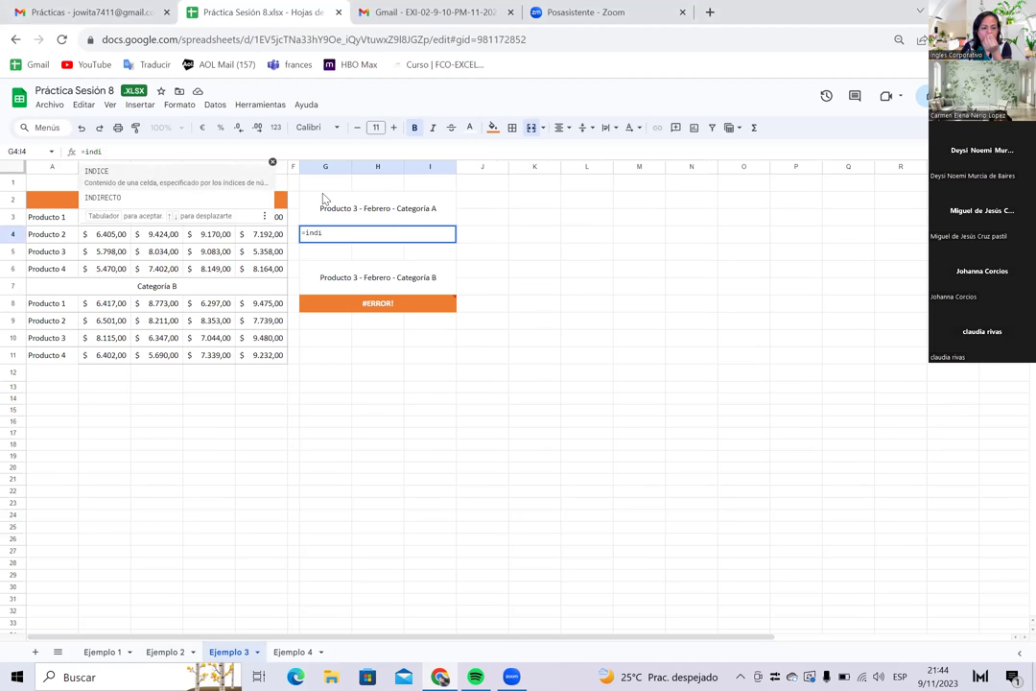
key("Tab")
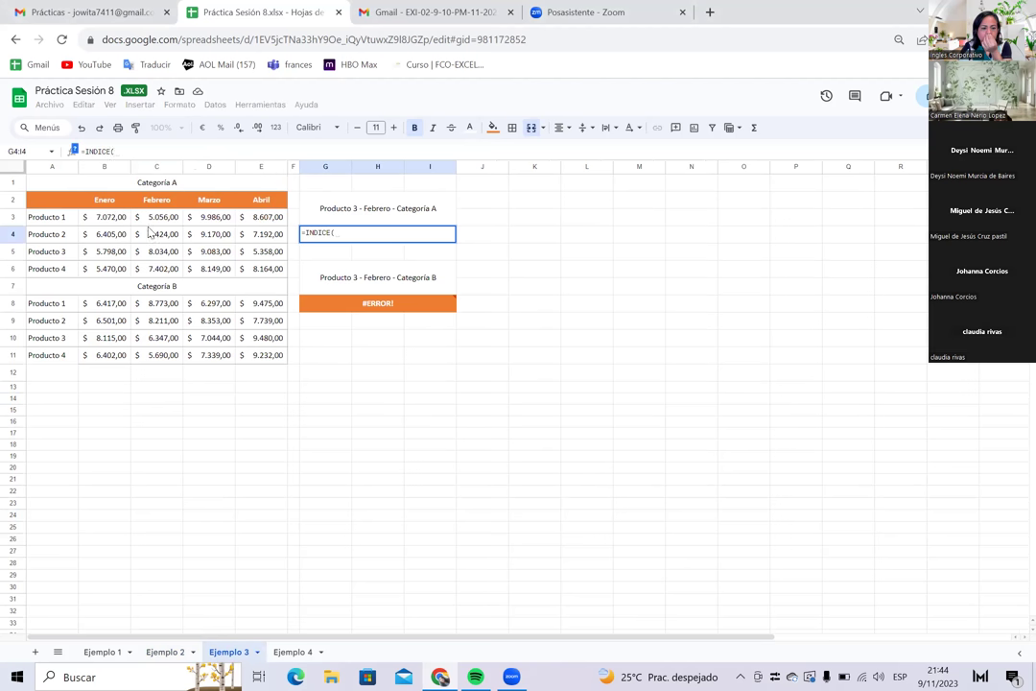
left_click_drag(106, 220, 270, 272)
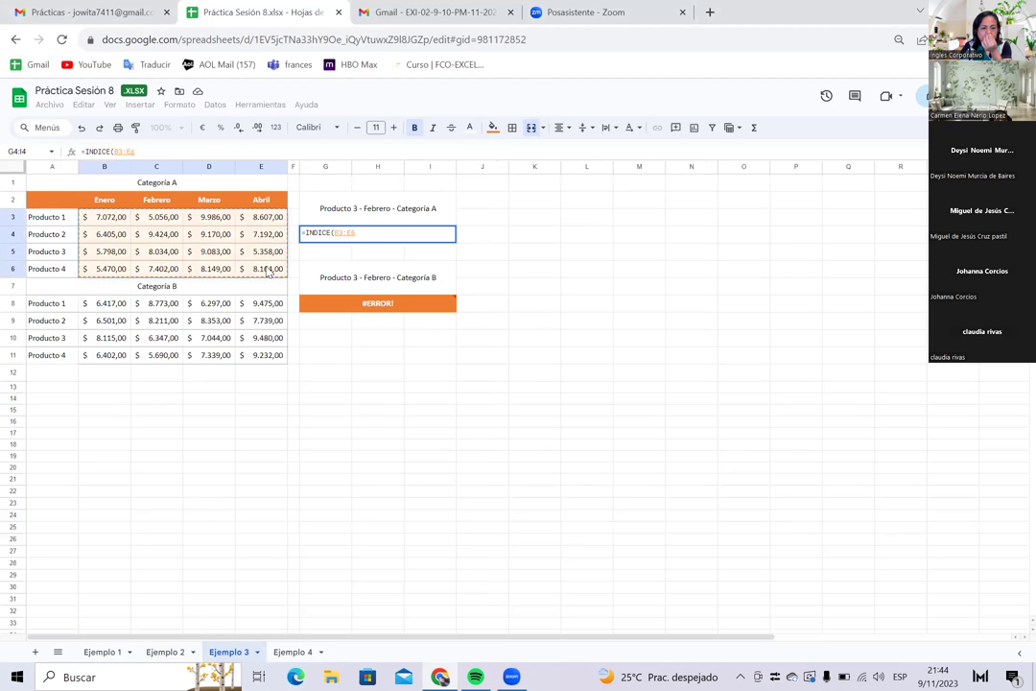
type(";")
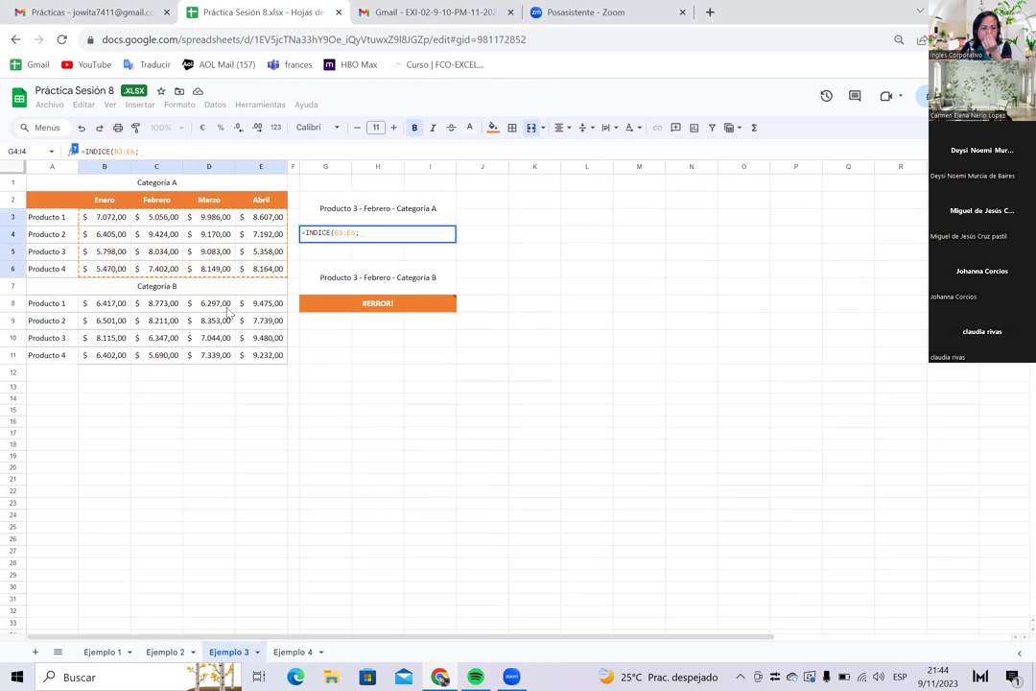
left_click_drag(114, 307, 283, 357)
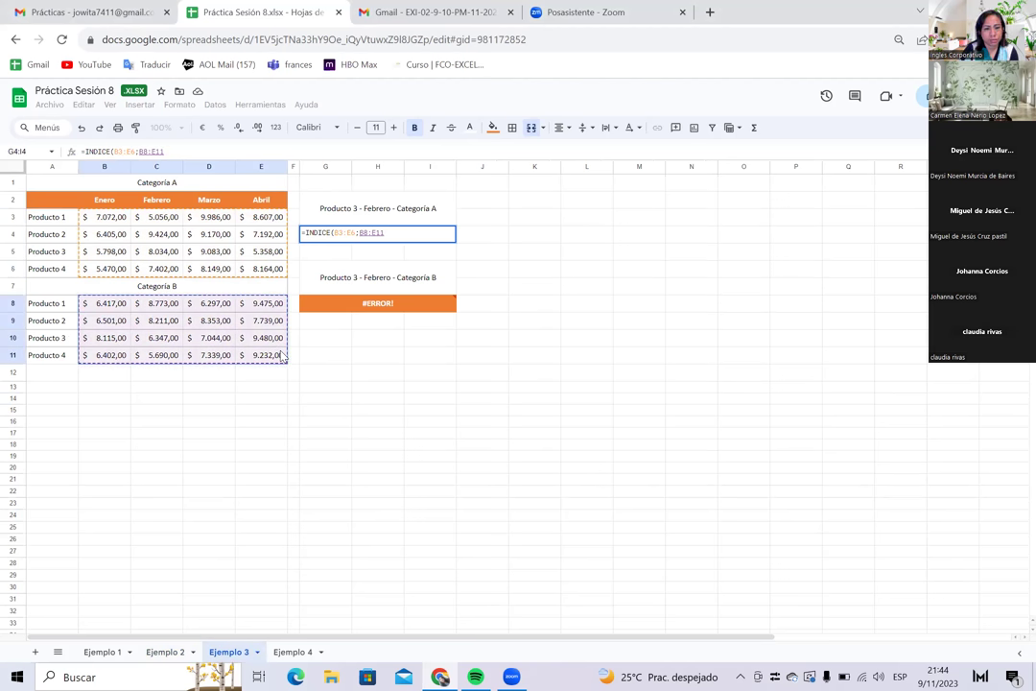
type(");")
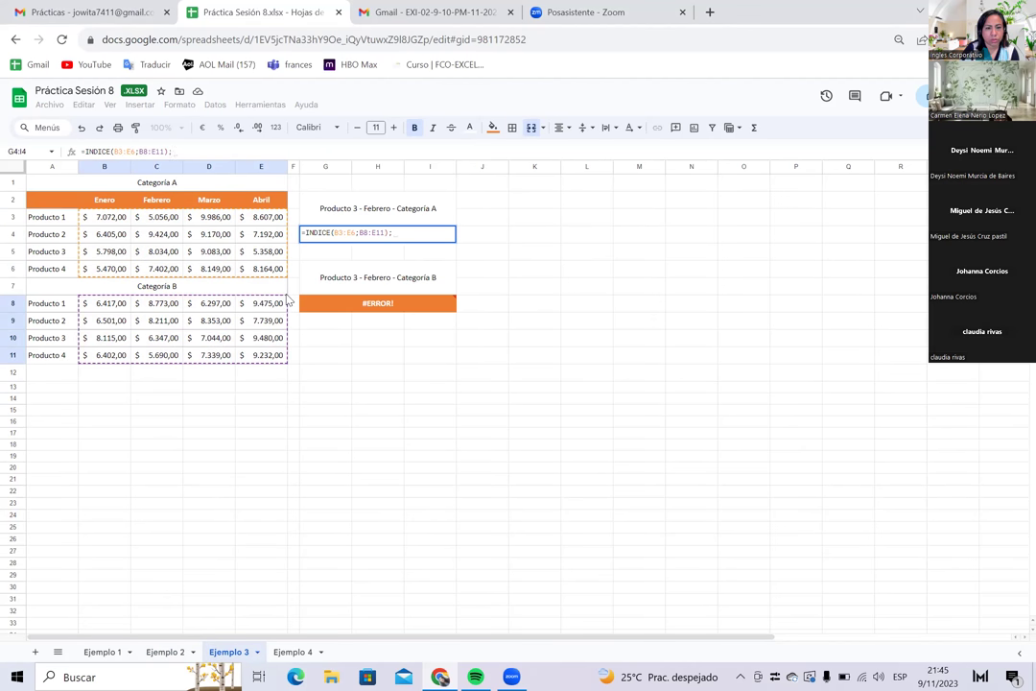
type("3")
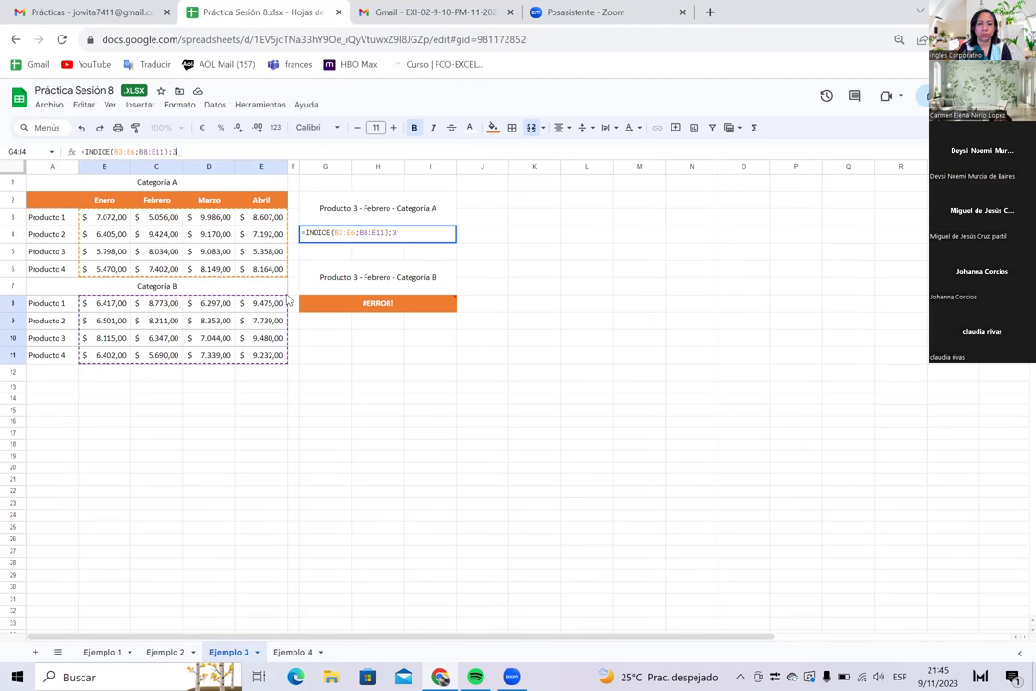
type(";")
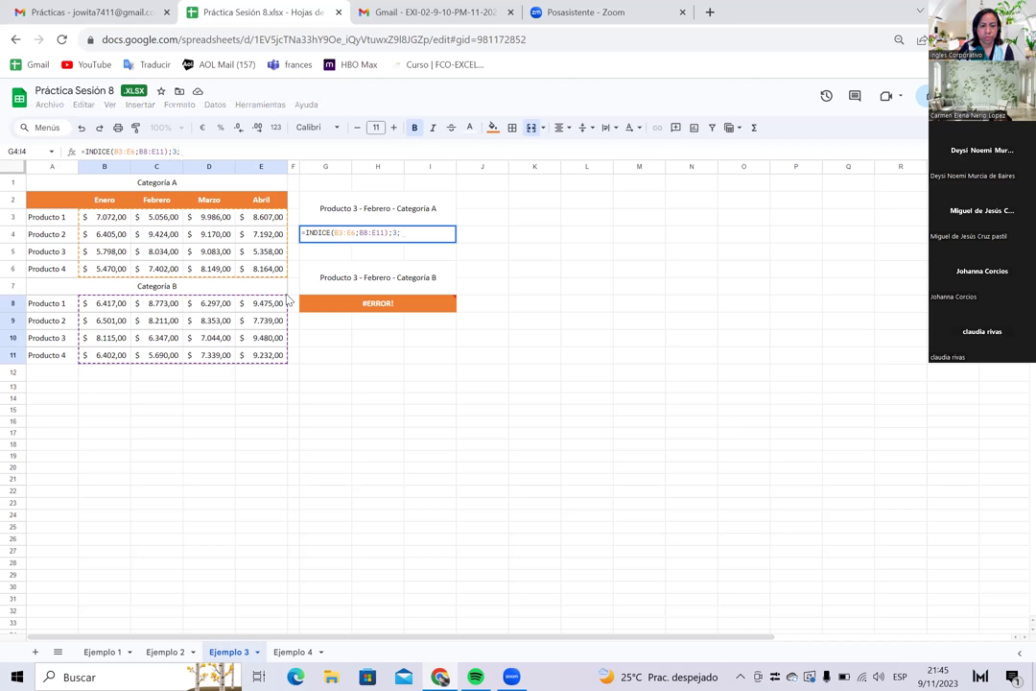
type("2")
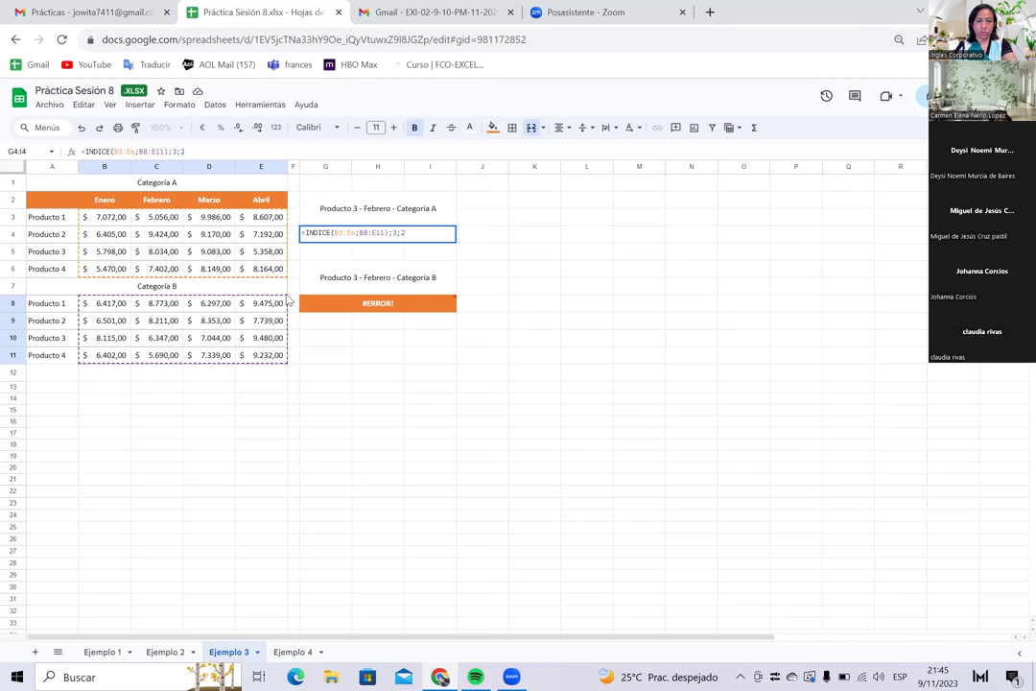
type(";")
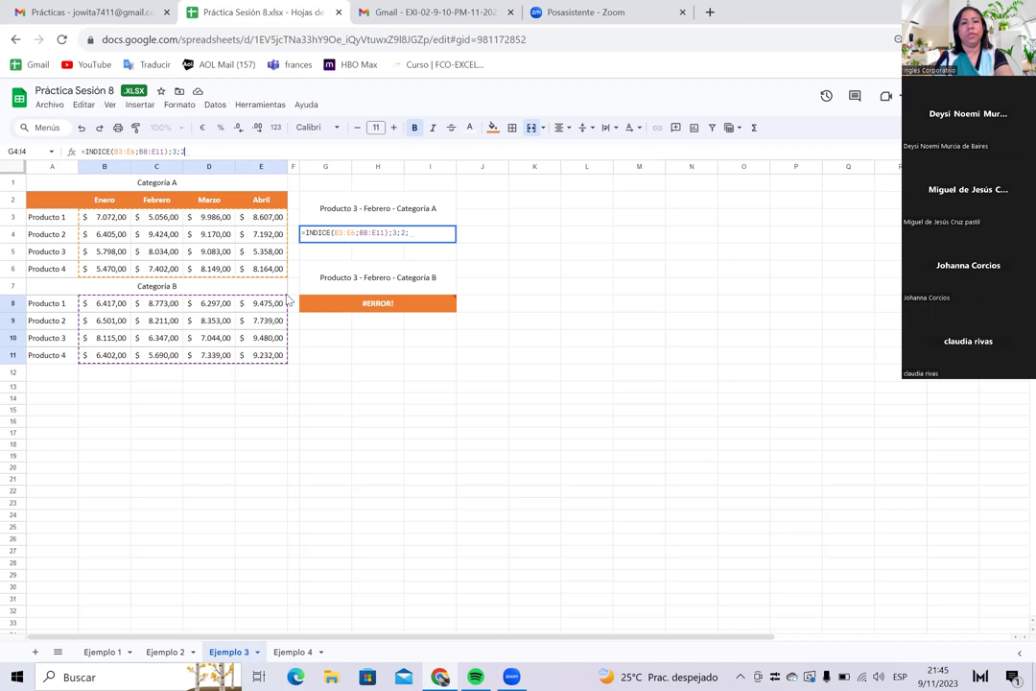
key("BackSpace")
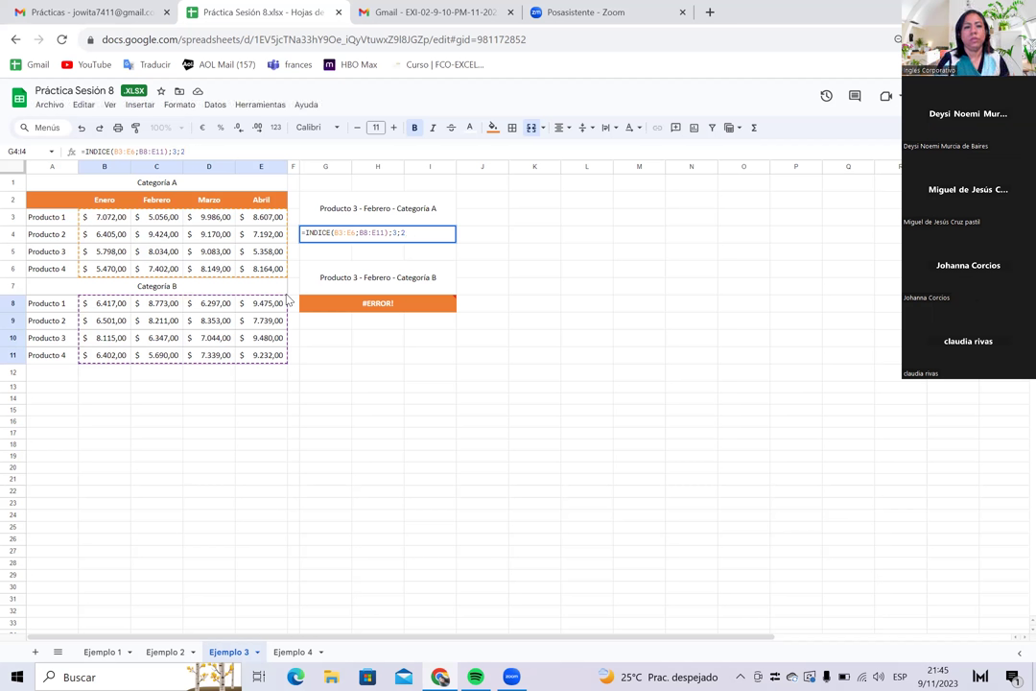
Group the two ranges and add area 1, committing =INDICE((B3:E6;B8:E11);3;2;1)
left_click(334, 234)
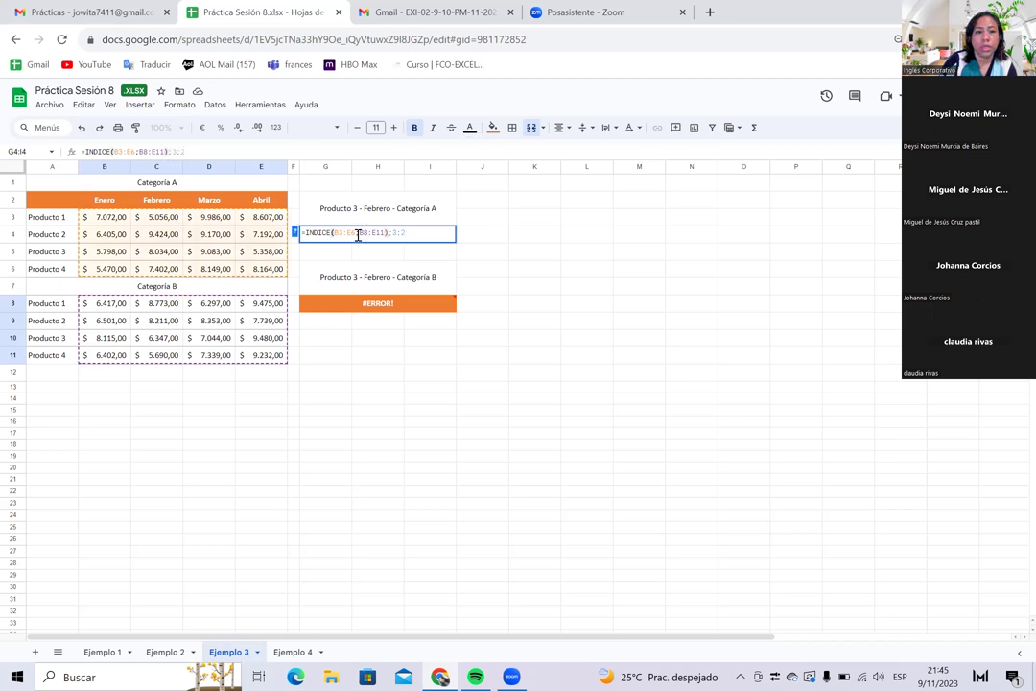
type("(")
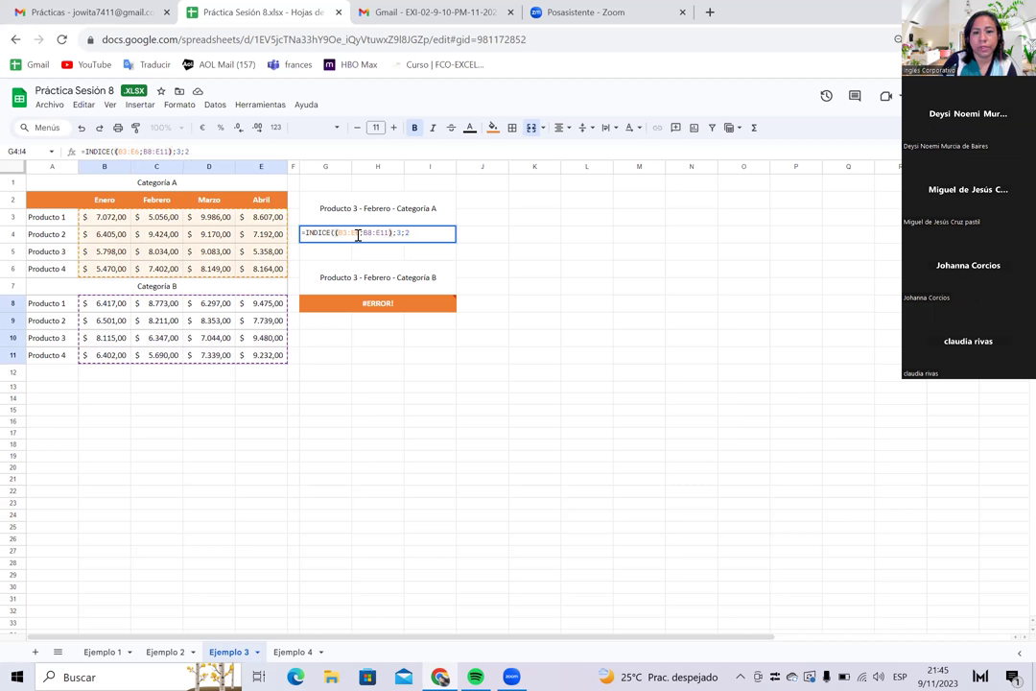
left_click(427, 232)
key("Left")
key("Left")
key("Left")
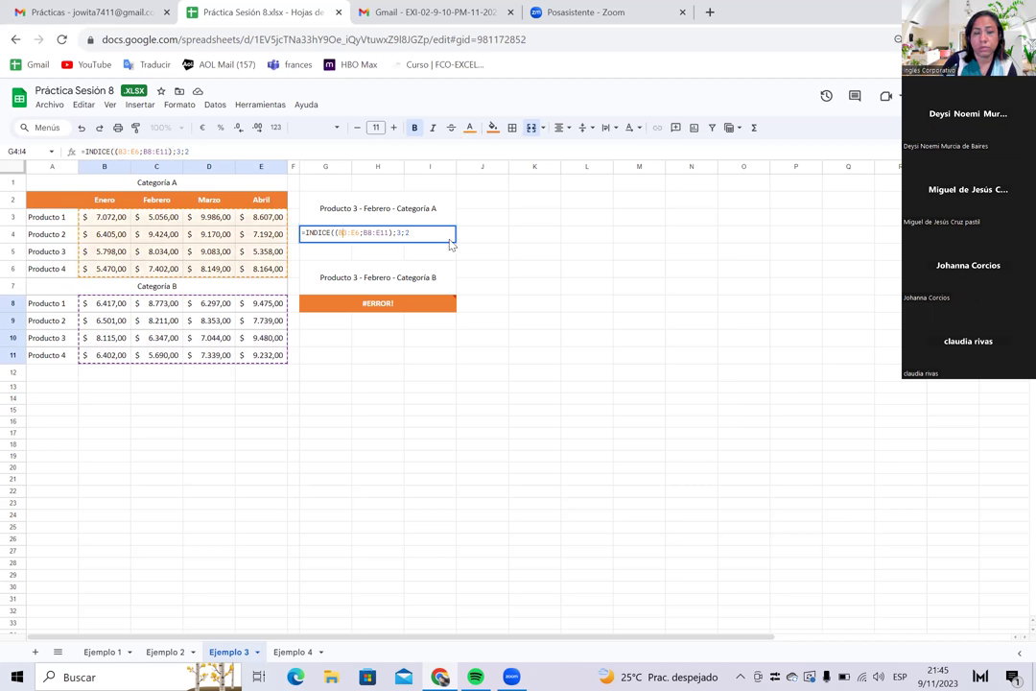
left_click(419, 233)
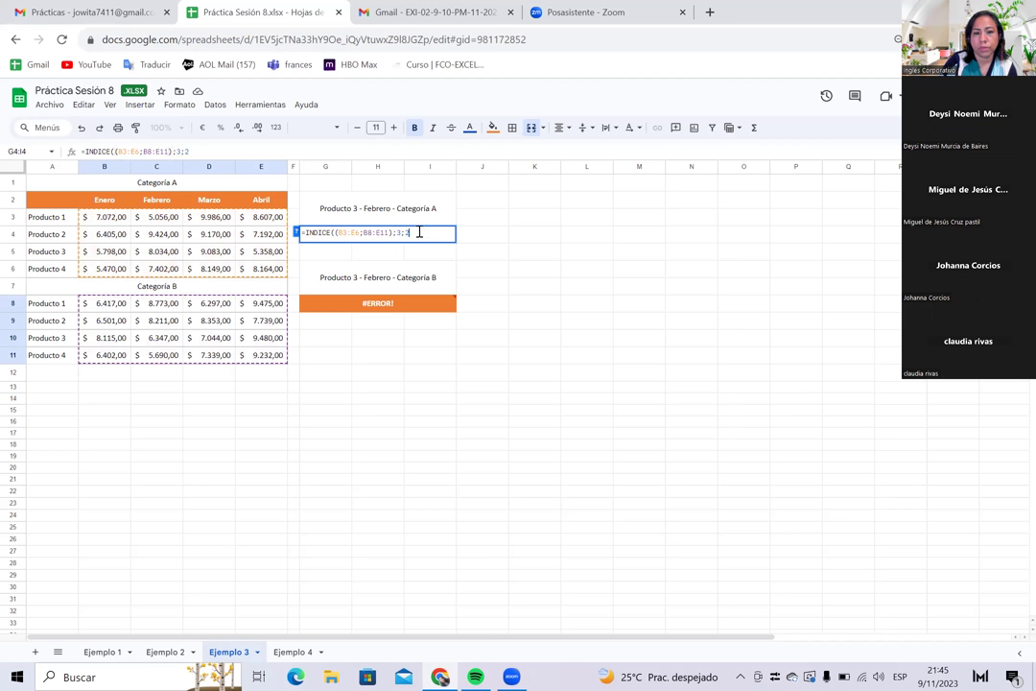
type(";1")
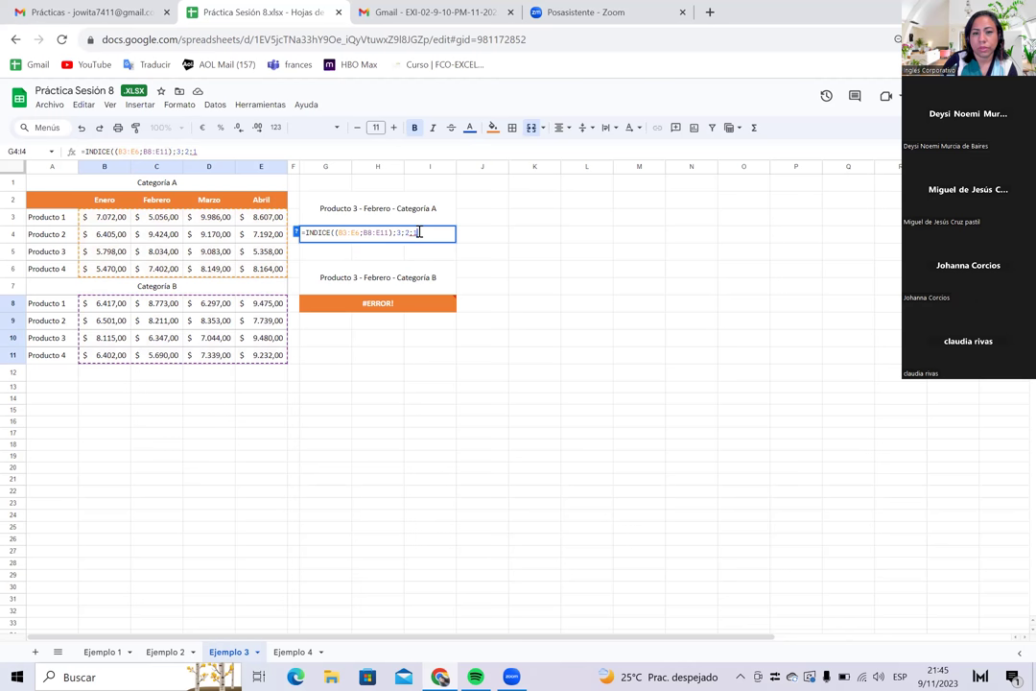
type(")")
key("Return")
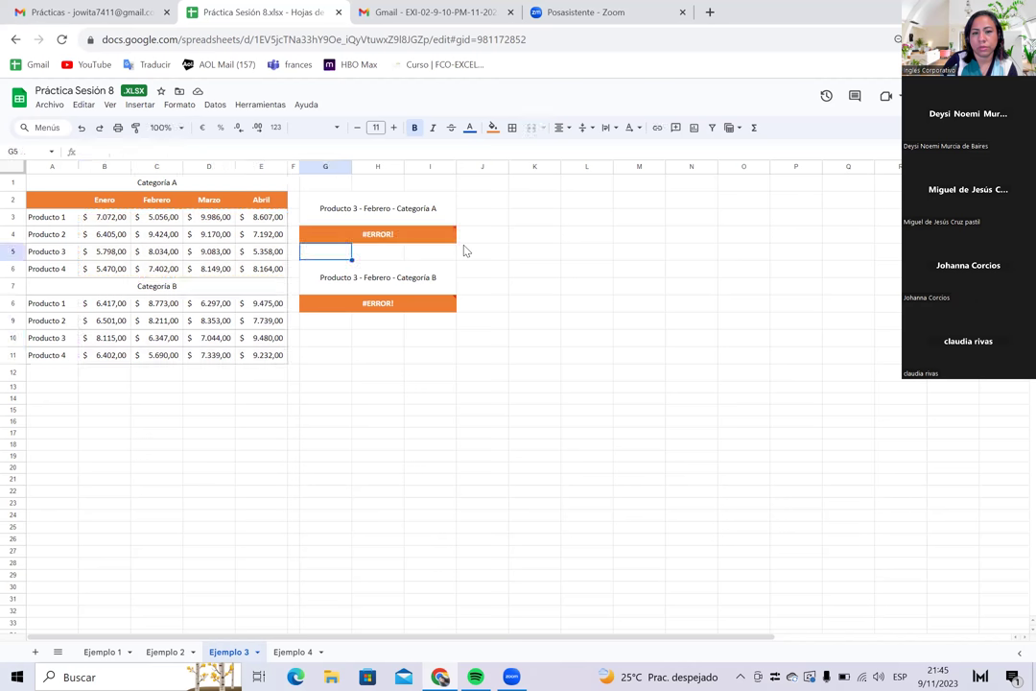
mouse_move(451, 245)
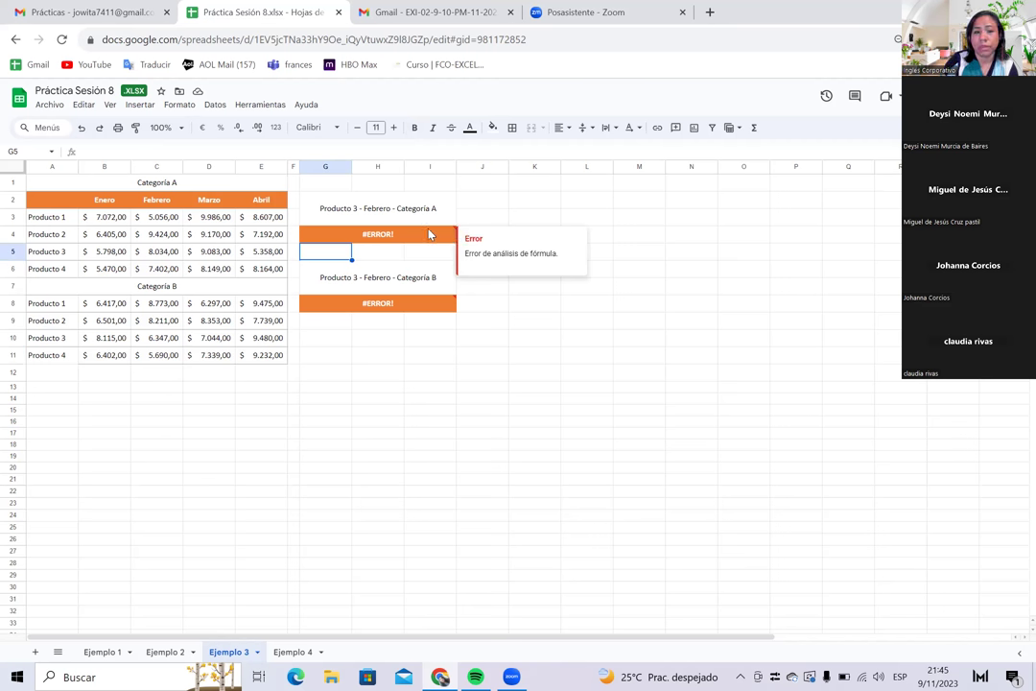
left_click(429, 234)
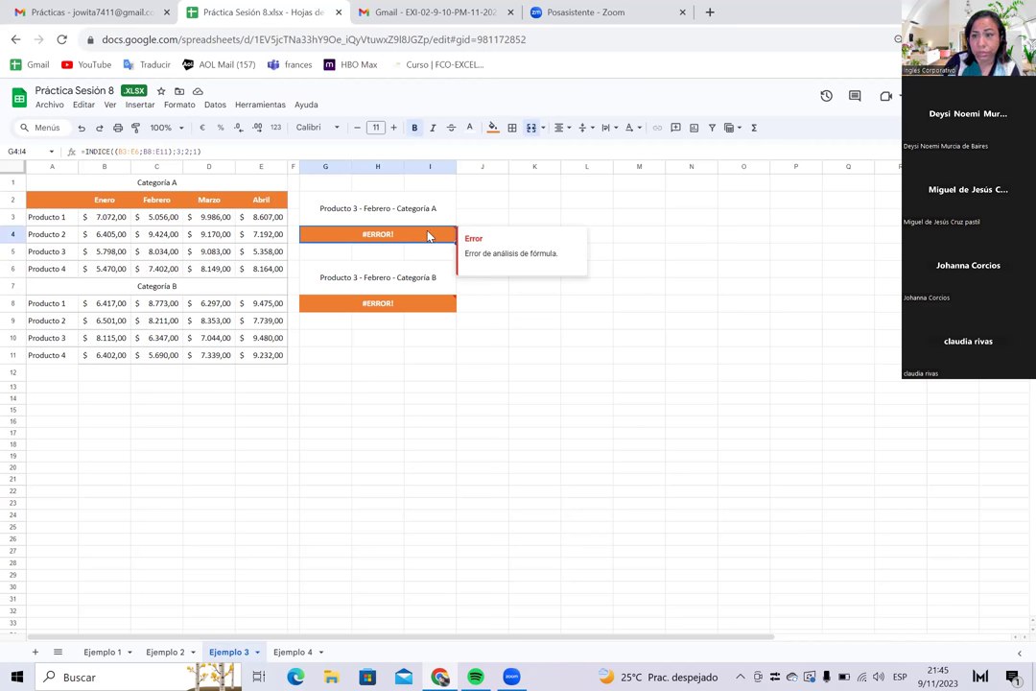
left_click(429, 306)
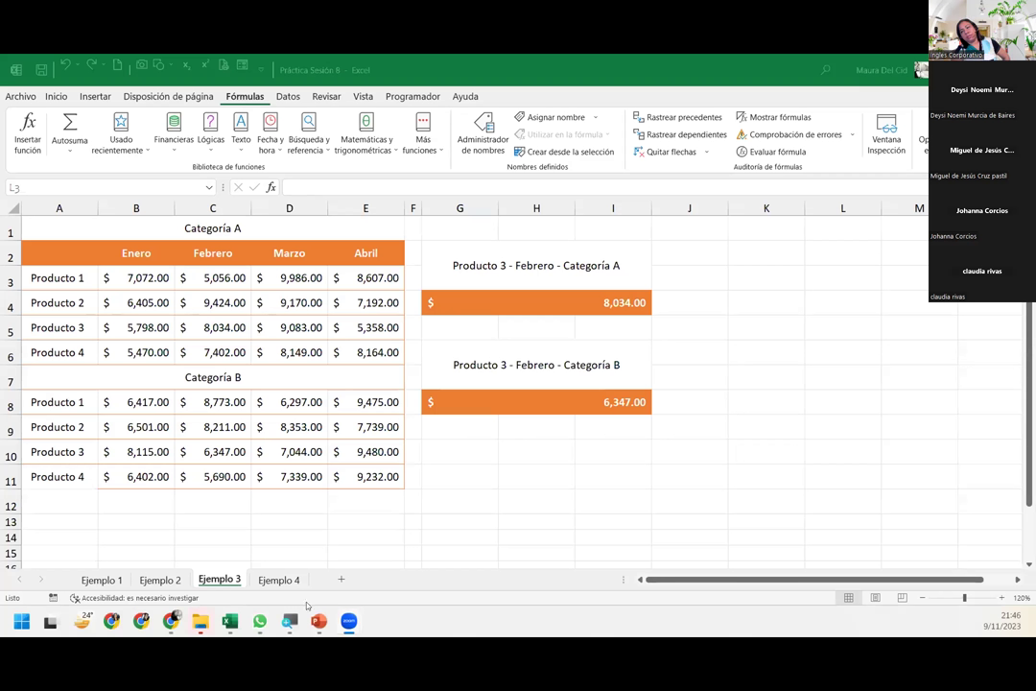
Switch to Excel's Ejemplo 4 sheet and review the Tipo Matricial and Tipo Referencia answer cells
left_click(298, 591)
left_click(288, 582)
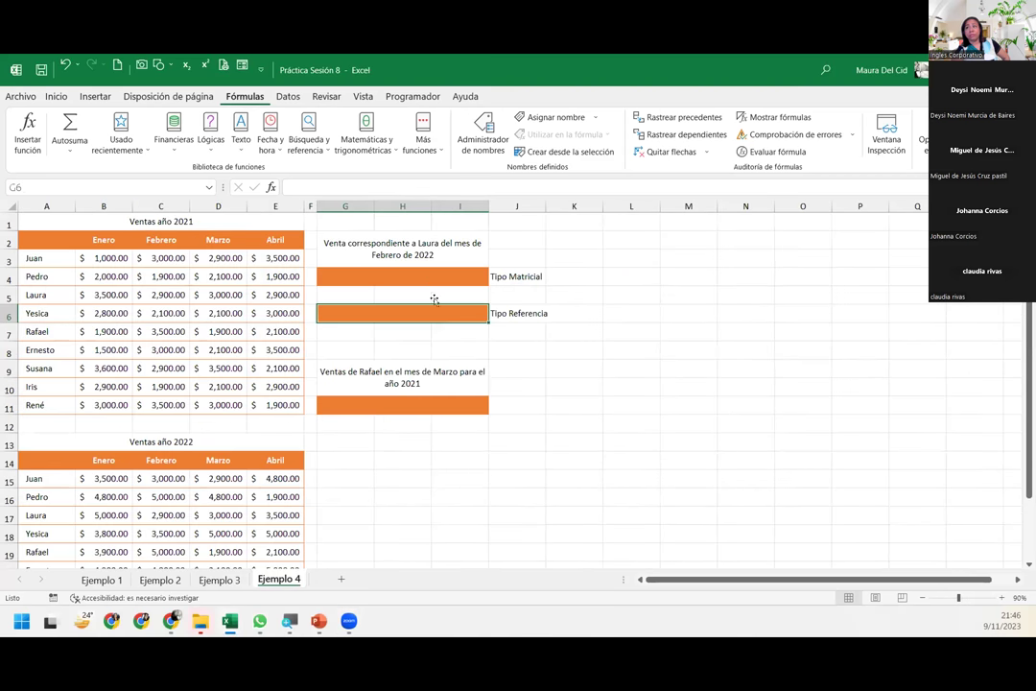
left_click(430, 272)
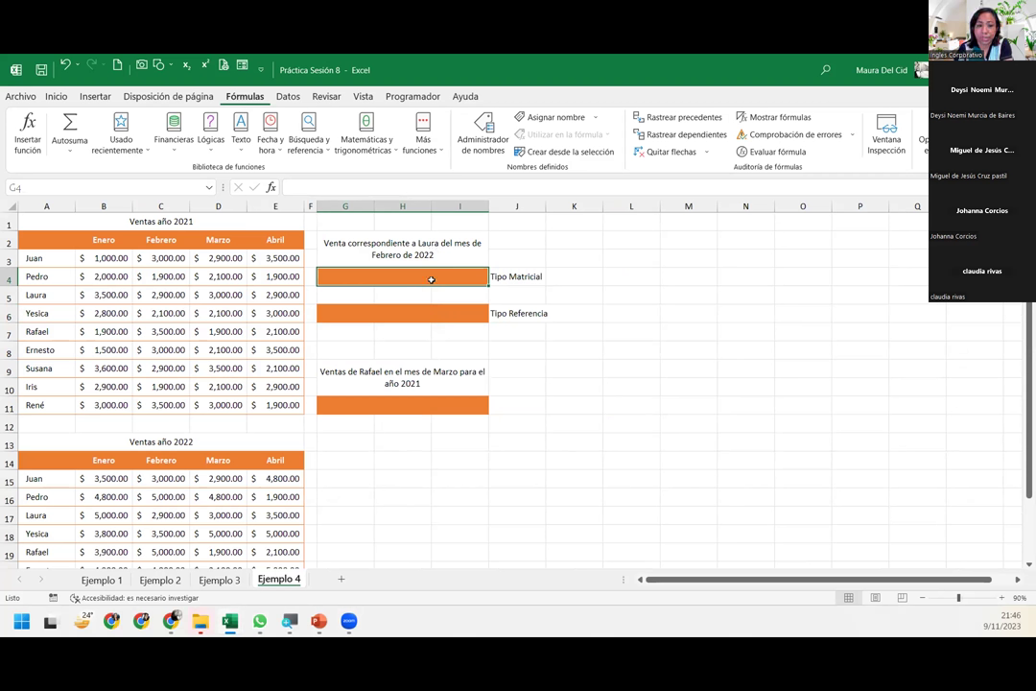
left_click(458, 305)
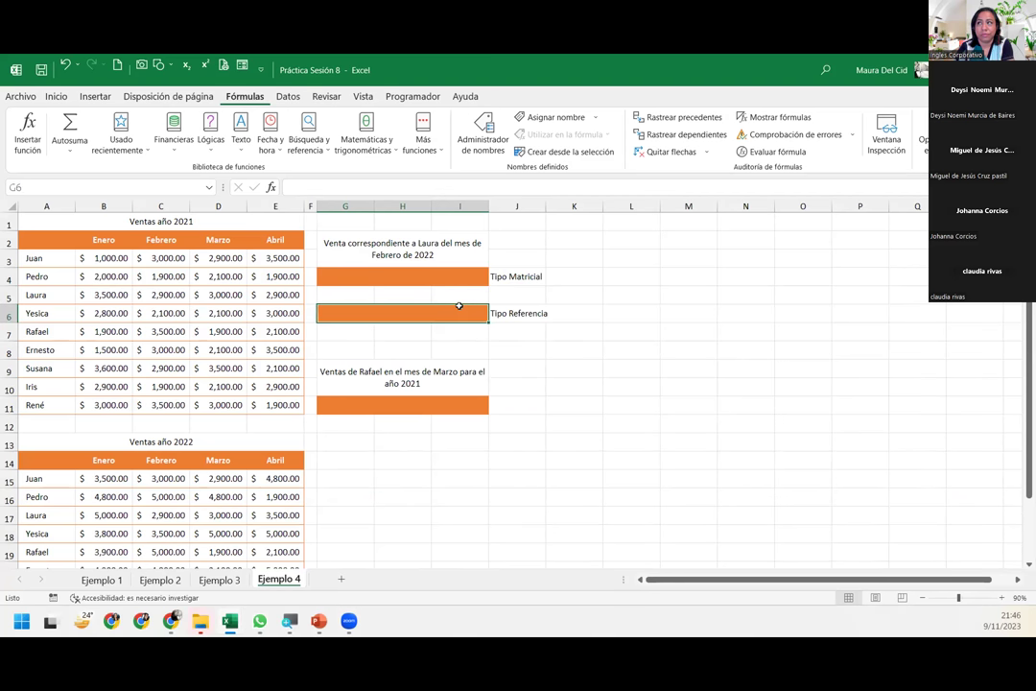
left_click(384, 242)
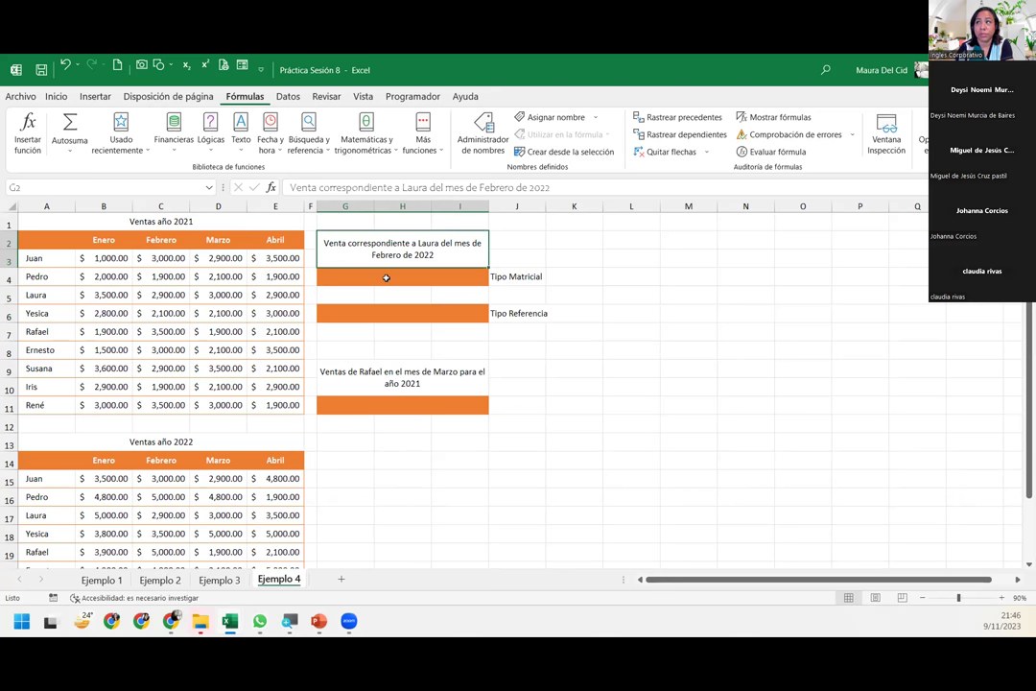
left_click(385, 277)
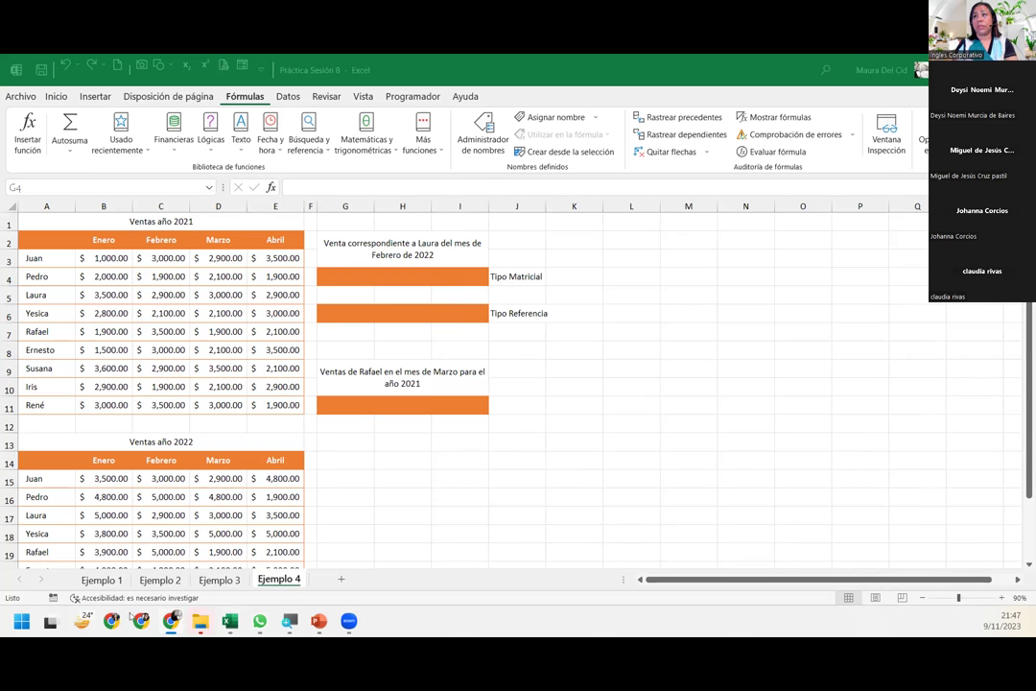
left_click(219, 581)
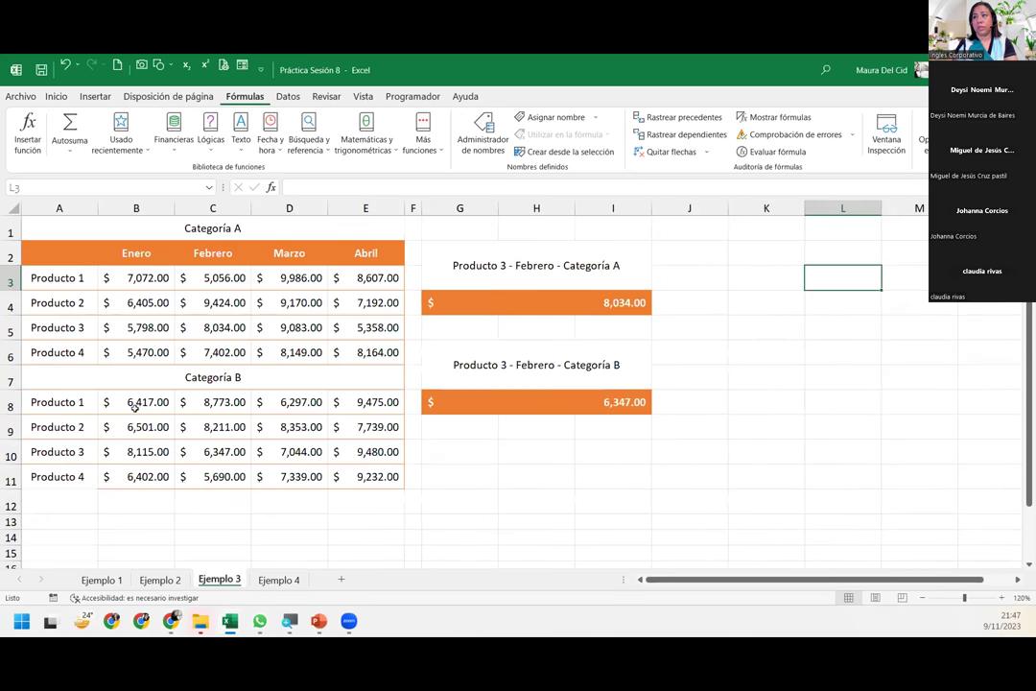
left_click(11, 207)
key("ctrl+c")
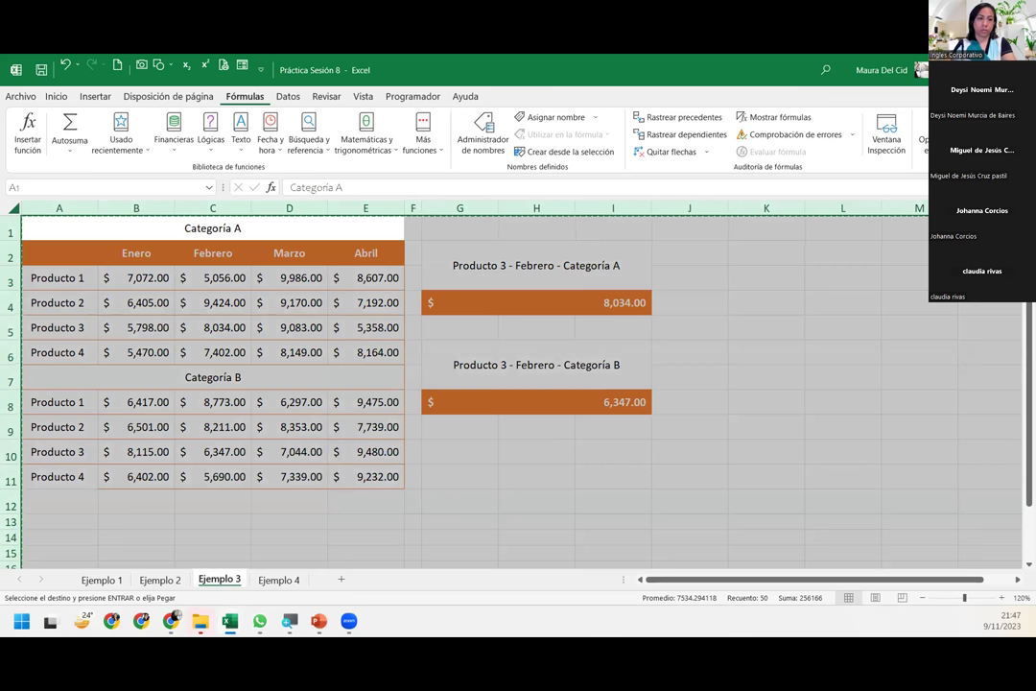
key("alt+Tab")
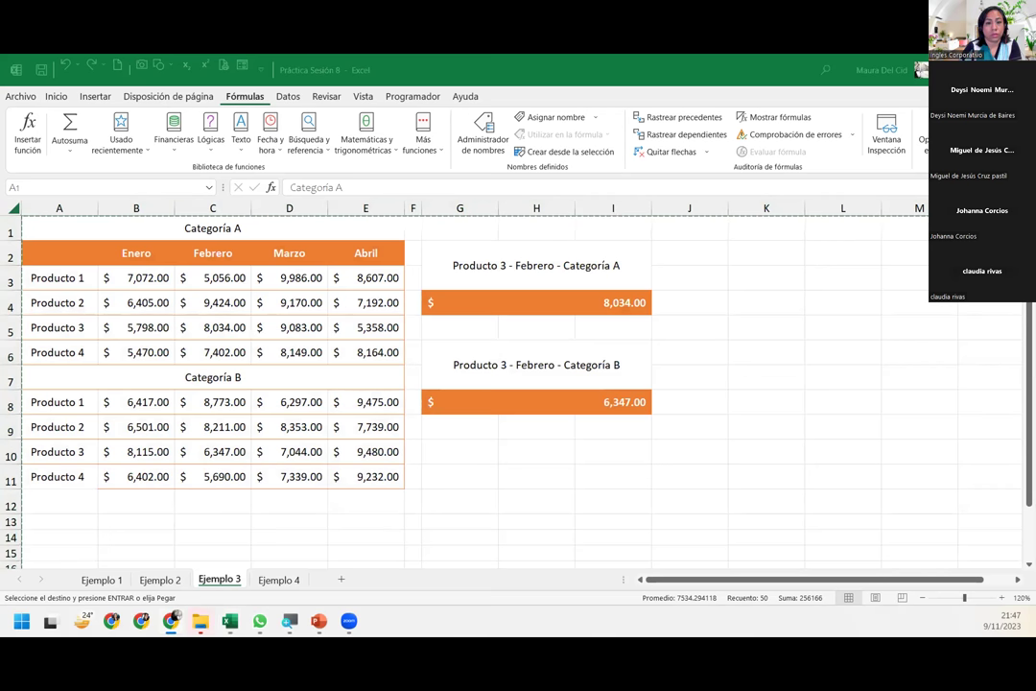
left_click(307, 295)
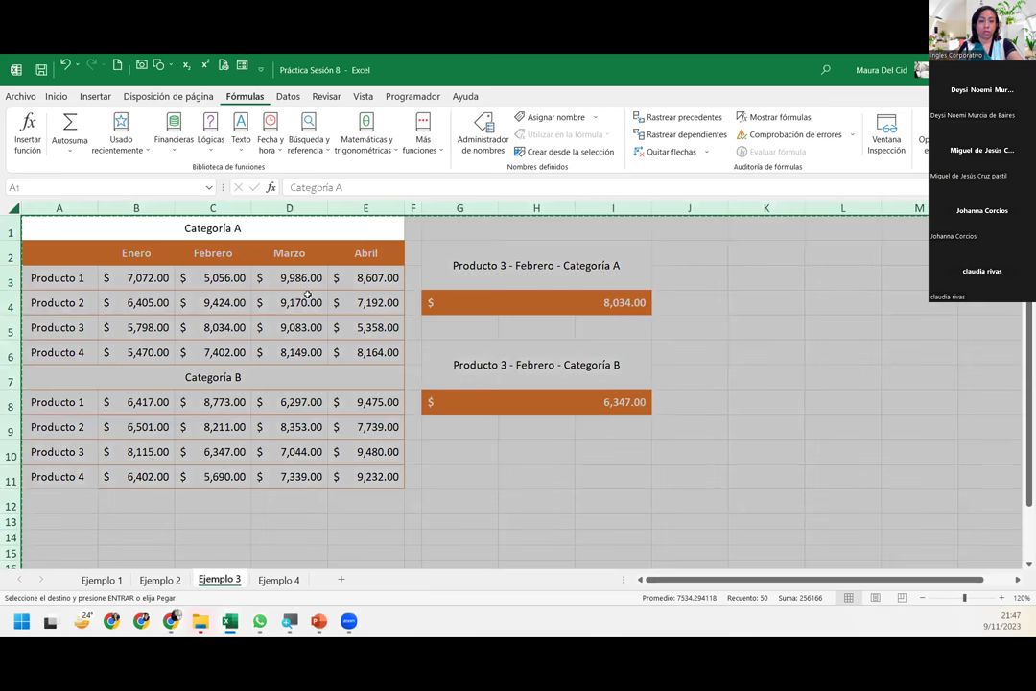
left_click(508, 298)
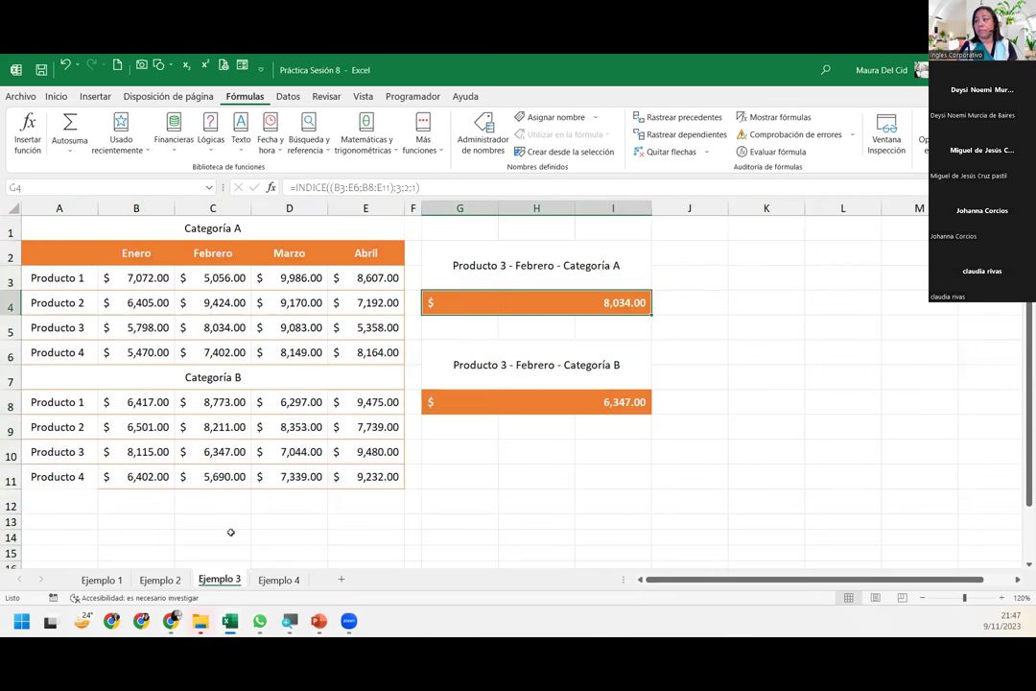
key("ctrl+Page_Down")
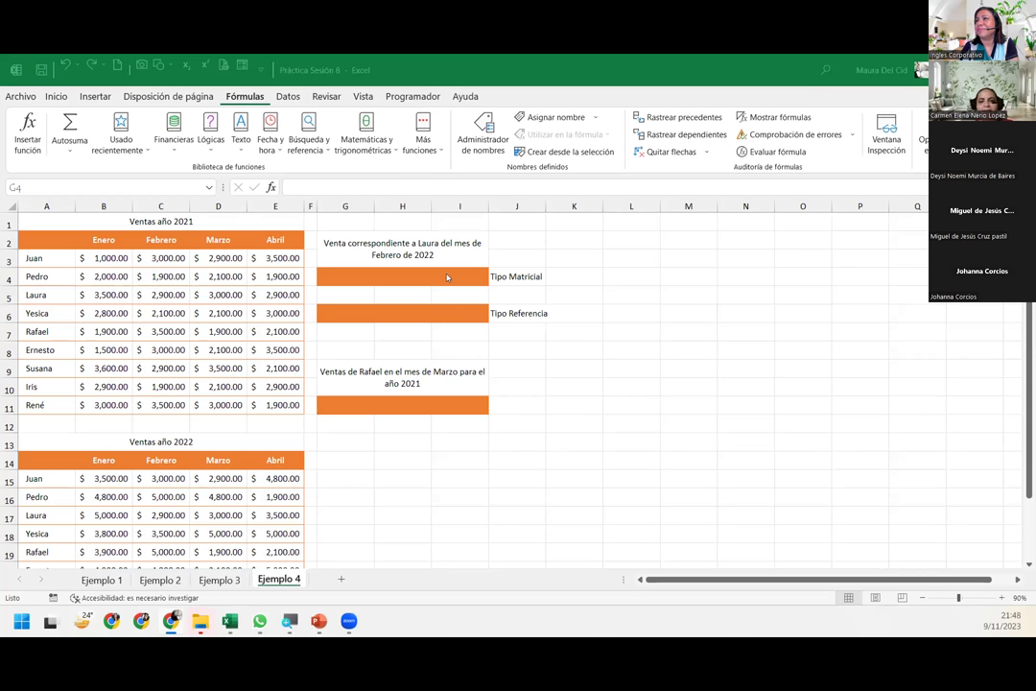
left_click(438, 275)
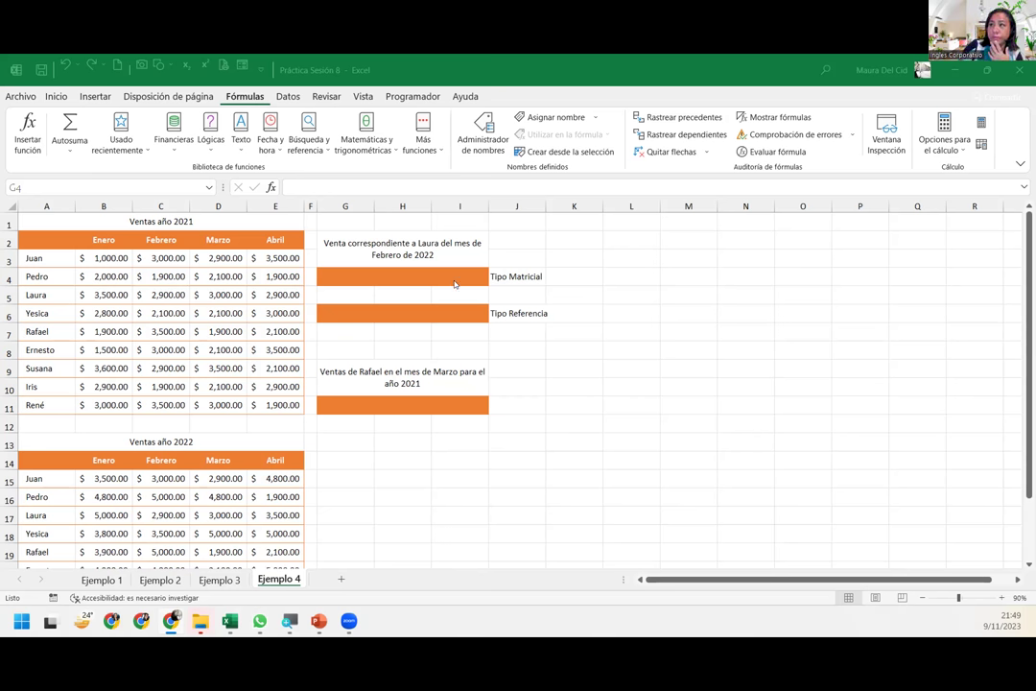
left_click(453, 277)
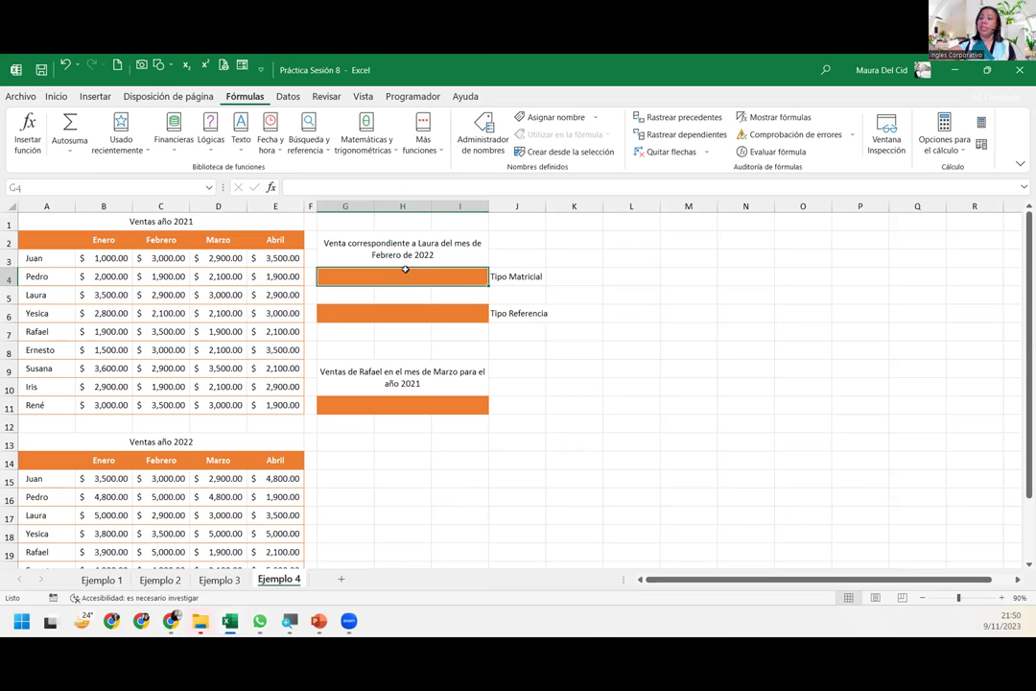
Enter =INDICE(B15:E23;3;2) in G4 to get Laura's February 2022 sale, 2,900.00
type("=IN")
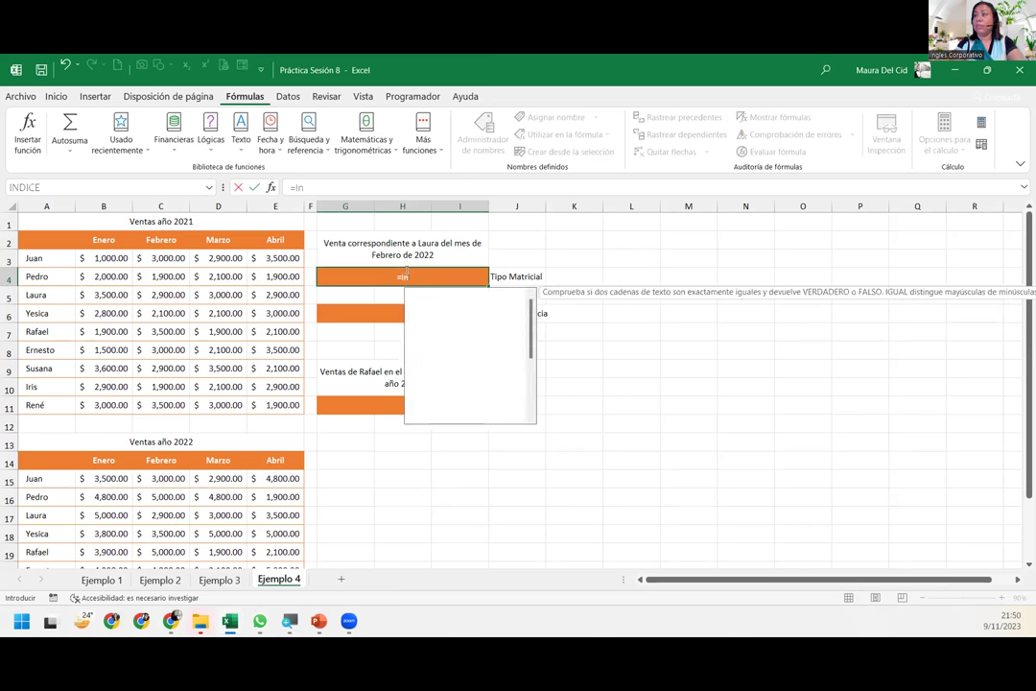
type("DICE(")
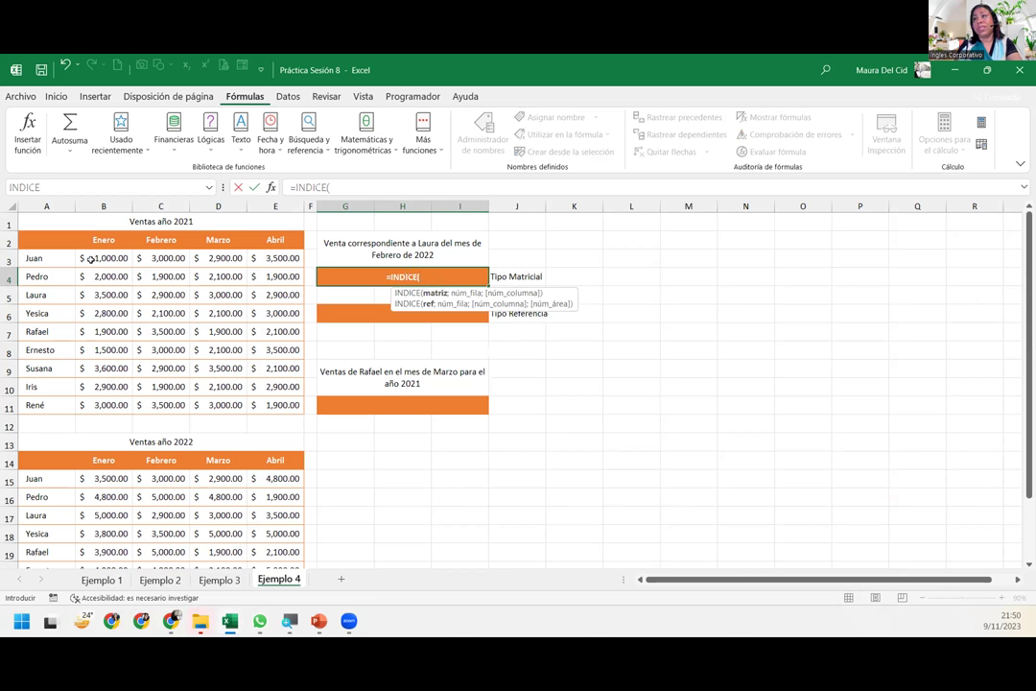
left_click_drag(90, 258, 273, 405)
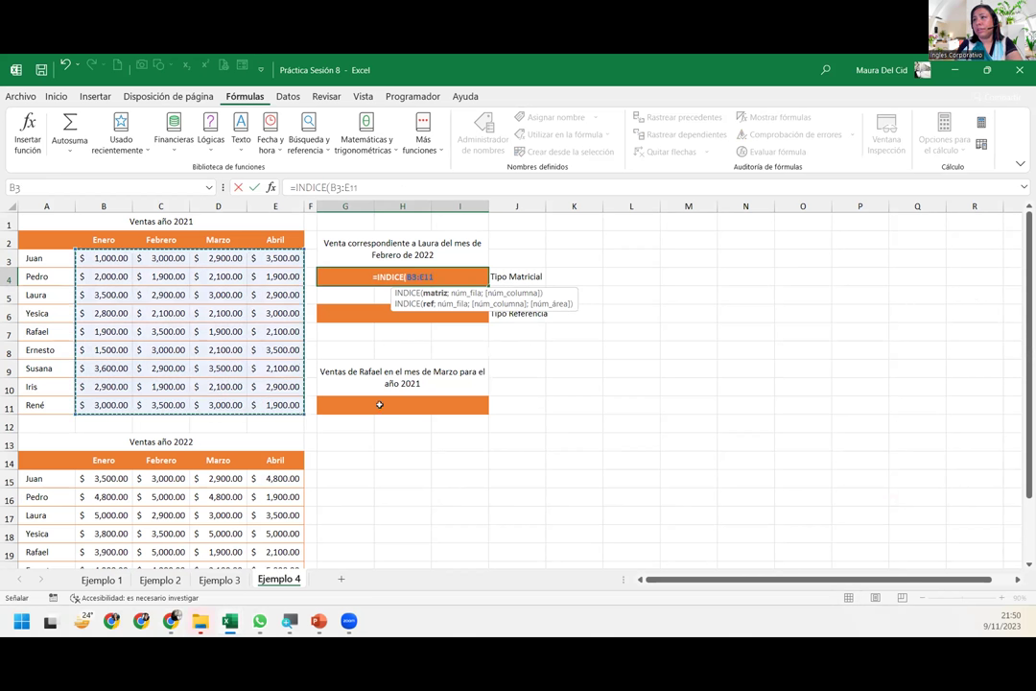
mouse_move(88, 477)
left_mouse_down()
mouse_move(295, 638)
mouse_move(278, 534)
left_mouse_up()
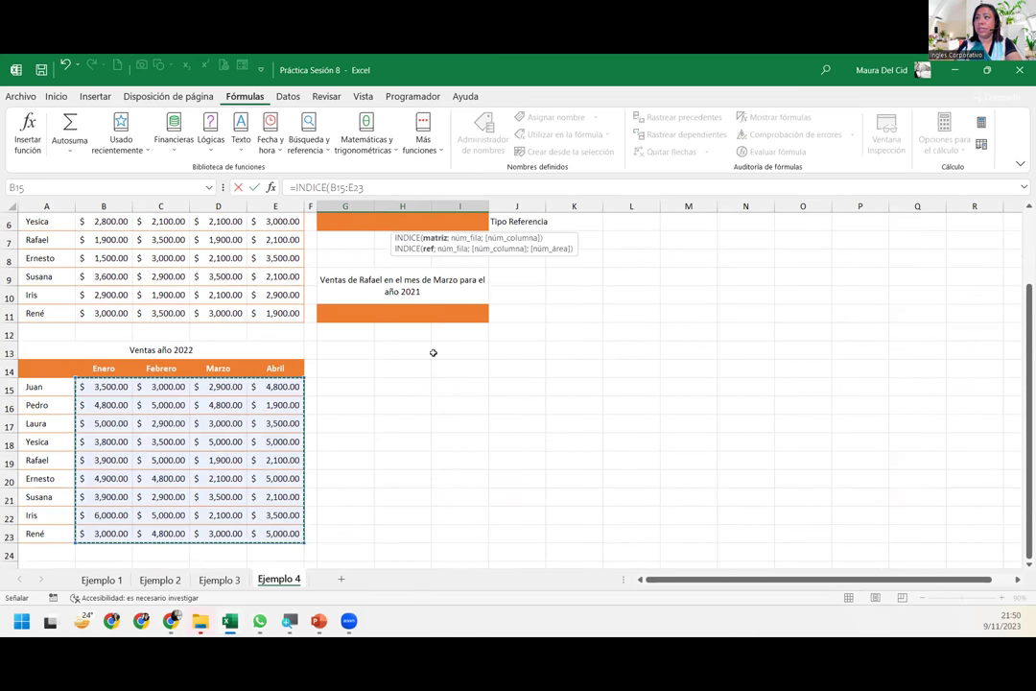
type(";")
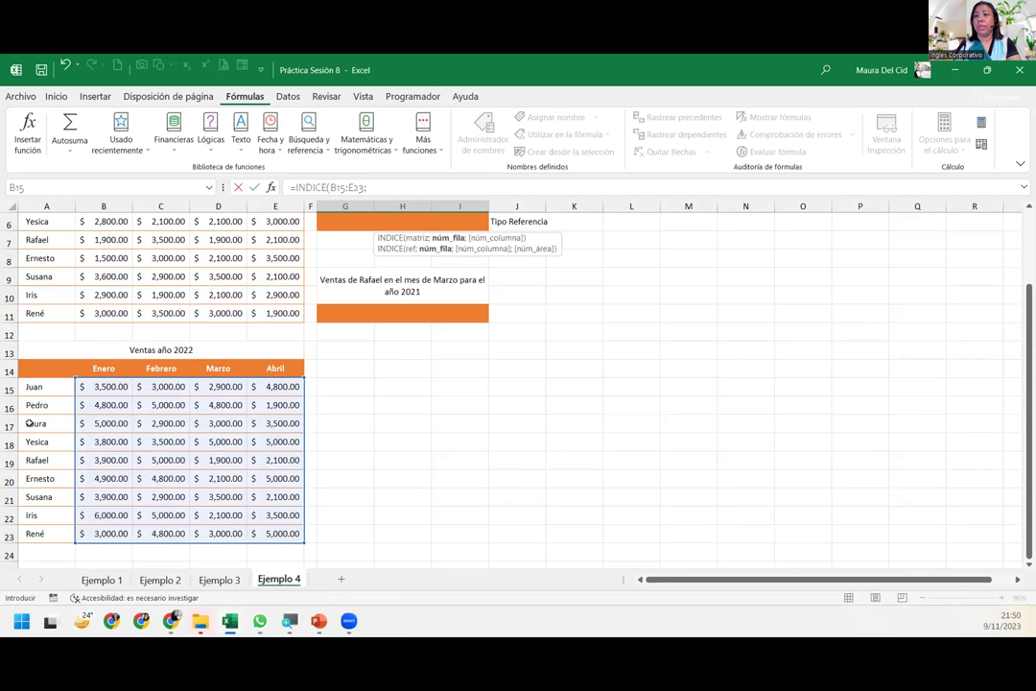
type("3;")
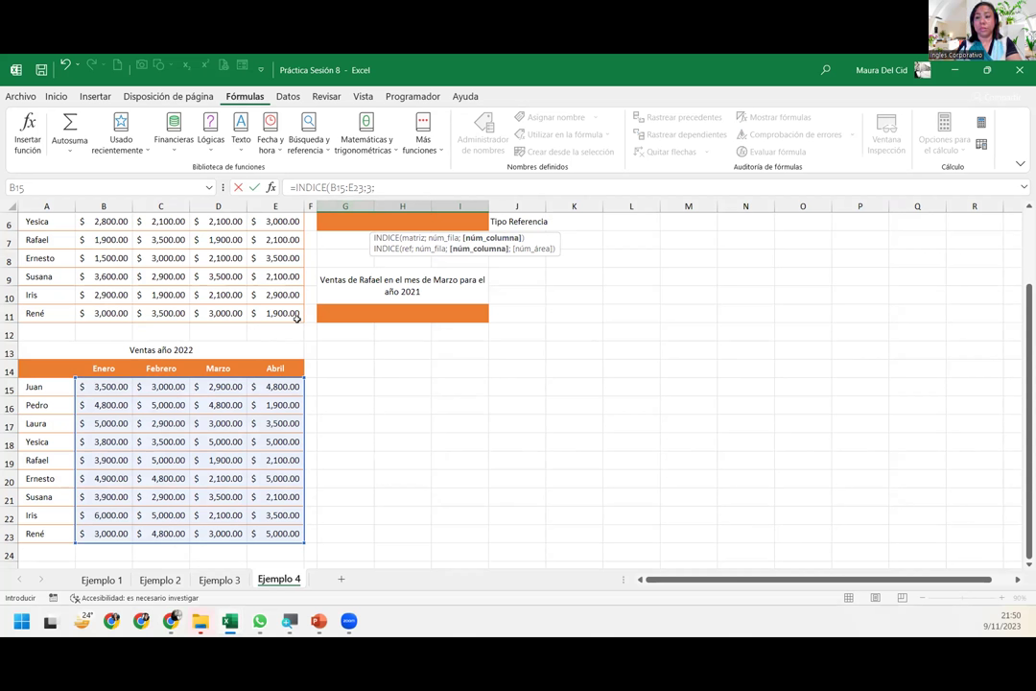
type("2")
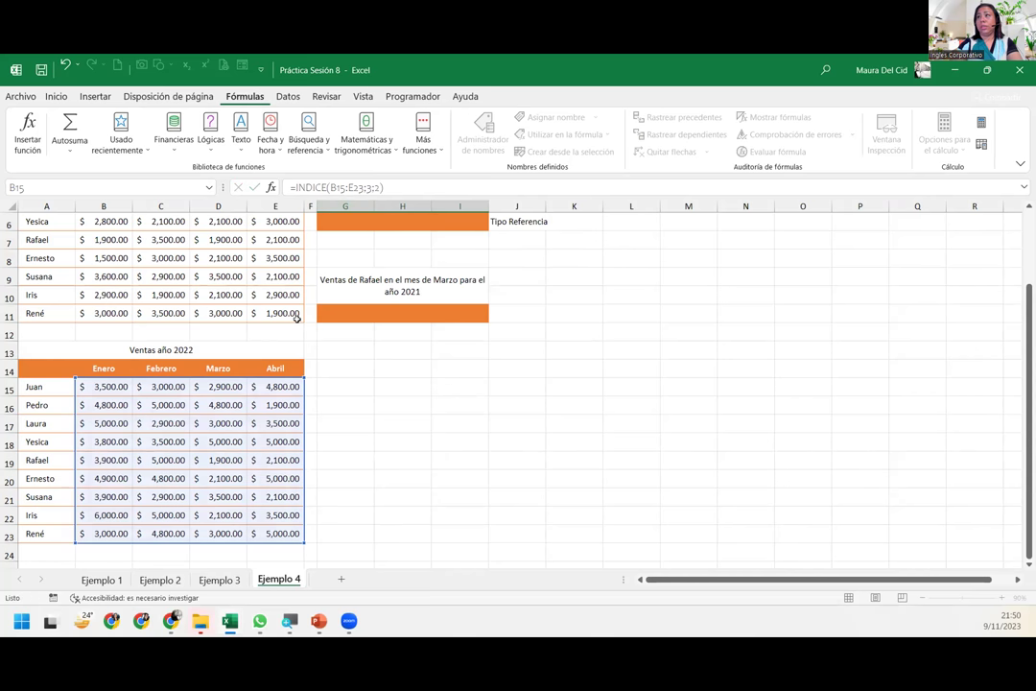
key("Return")
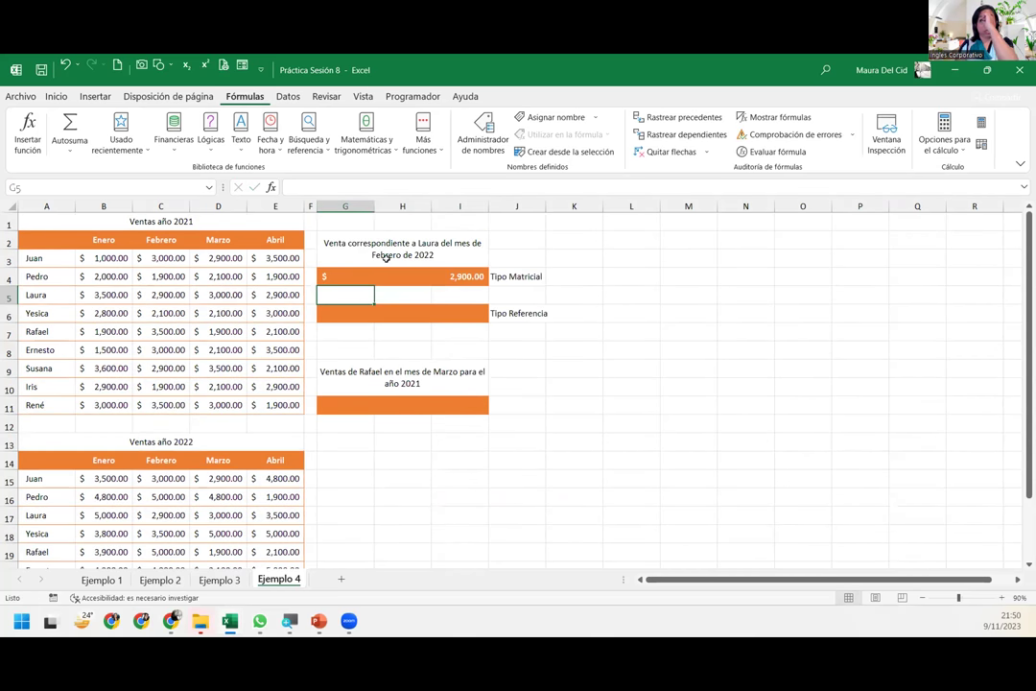
In G6, start a two-area INDICE over (B3:E11;B15:E23) with row 3 and column 2
left_click(368, 276)
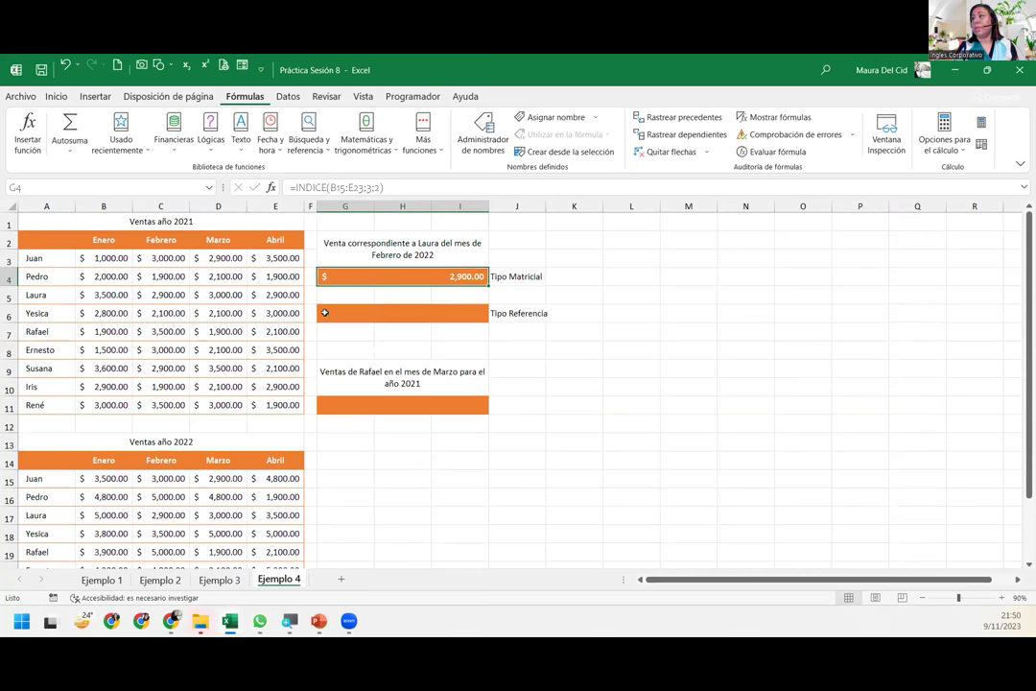
left_click(359, 312)
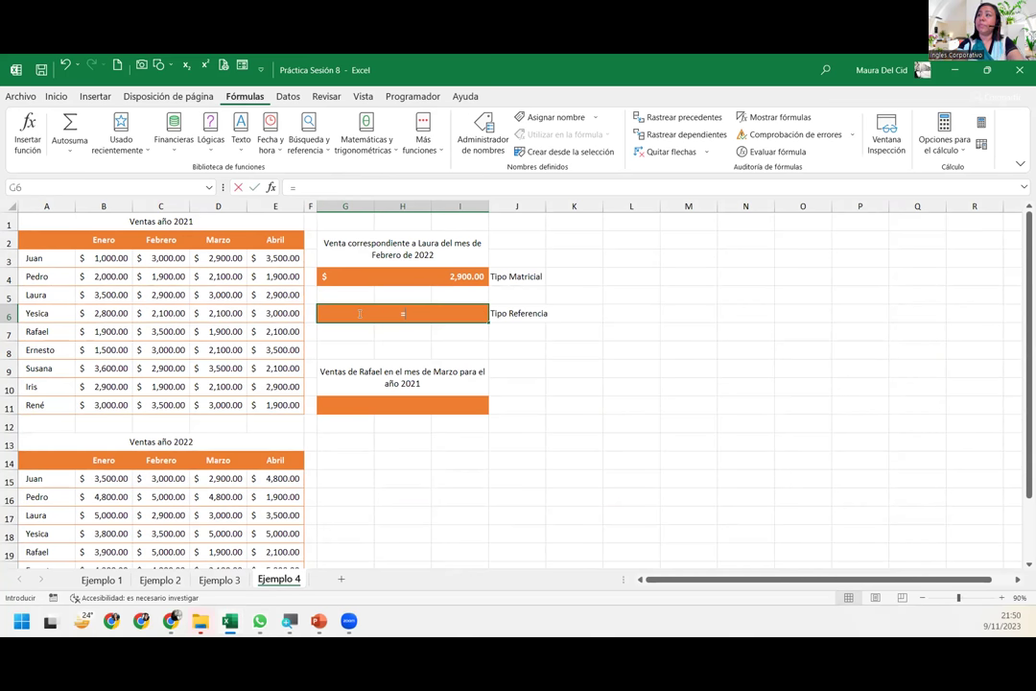
type("=indi")
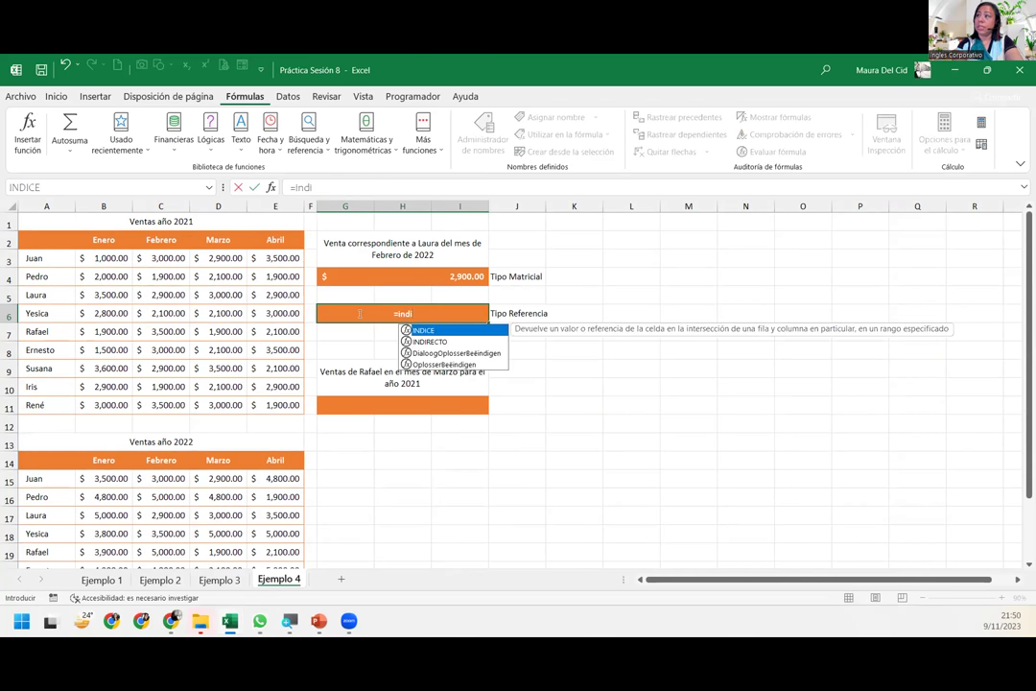
key("Tab")
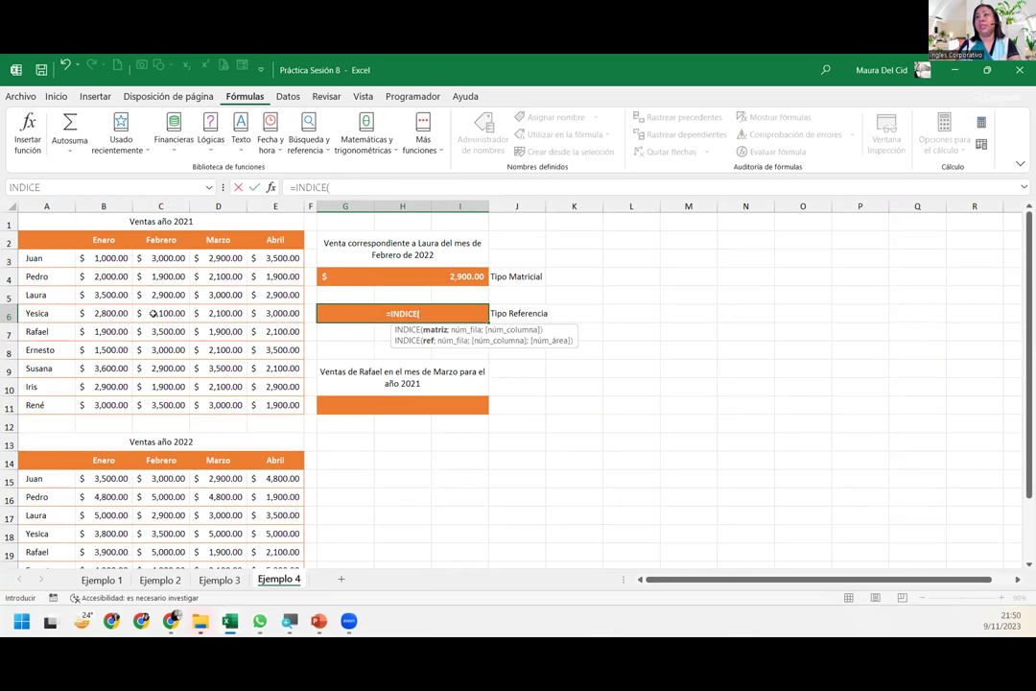
left_click(123, 260)
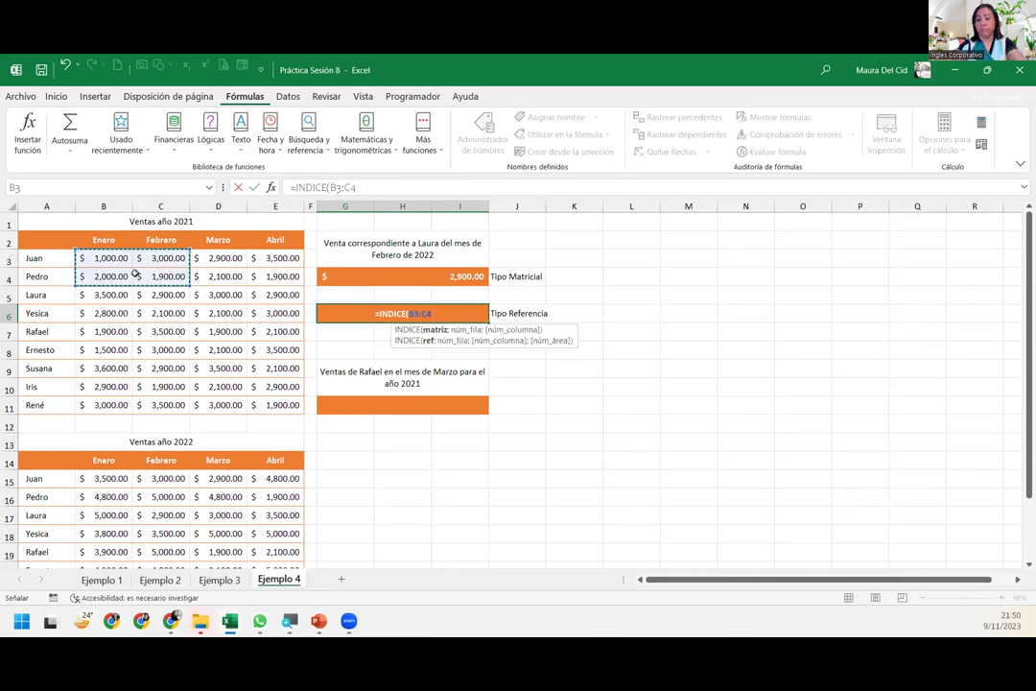
key("BackSpace")
key("BackSpace")
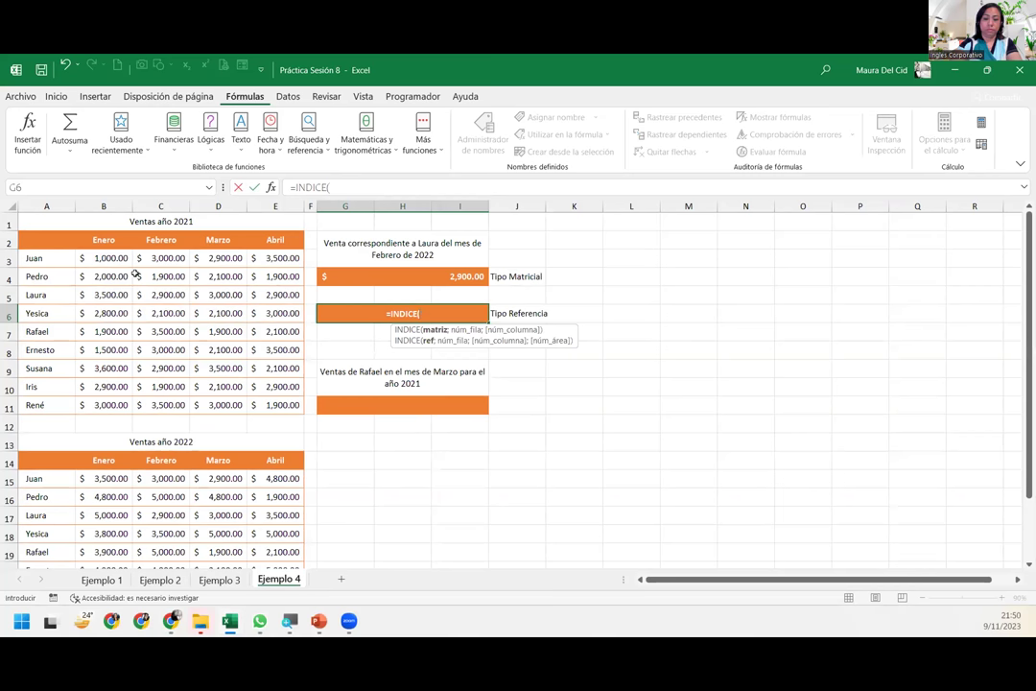
type("(")
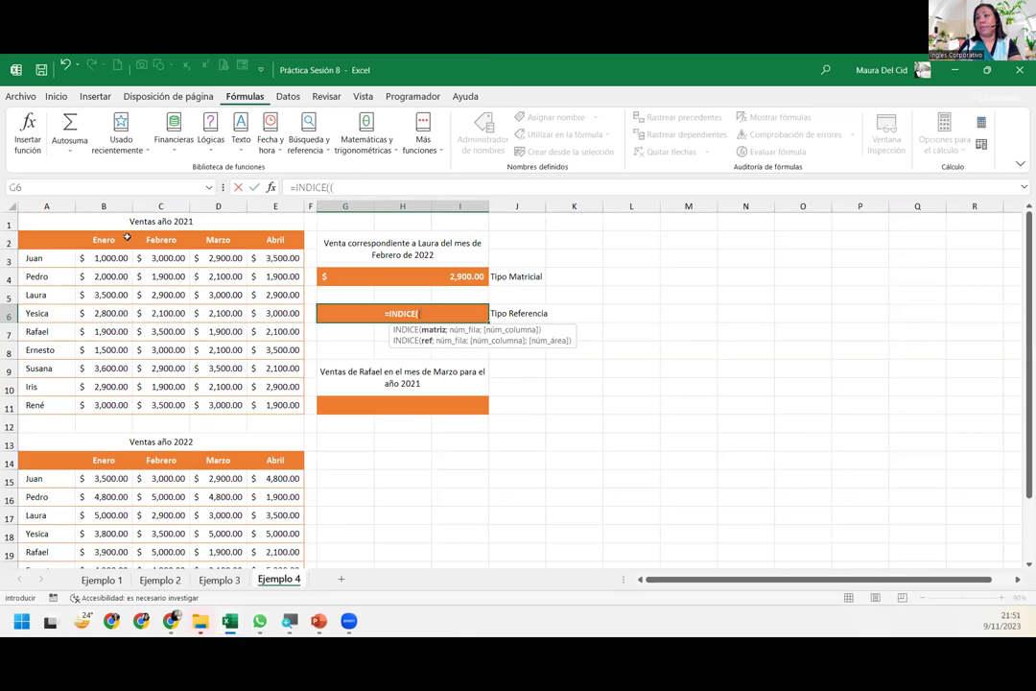
left_click_drag(120, 259, 282, 407)
type(";")
left_click_drag(128, 479, 168, 479)
left_click_drag(232, 569, 266, 529)
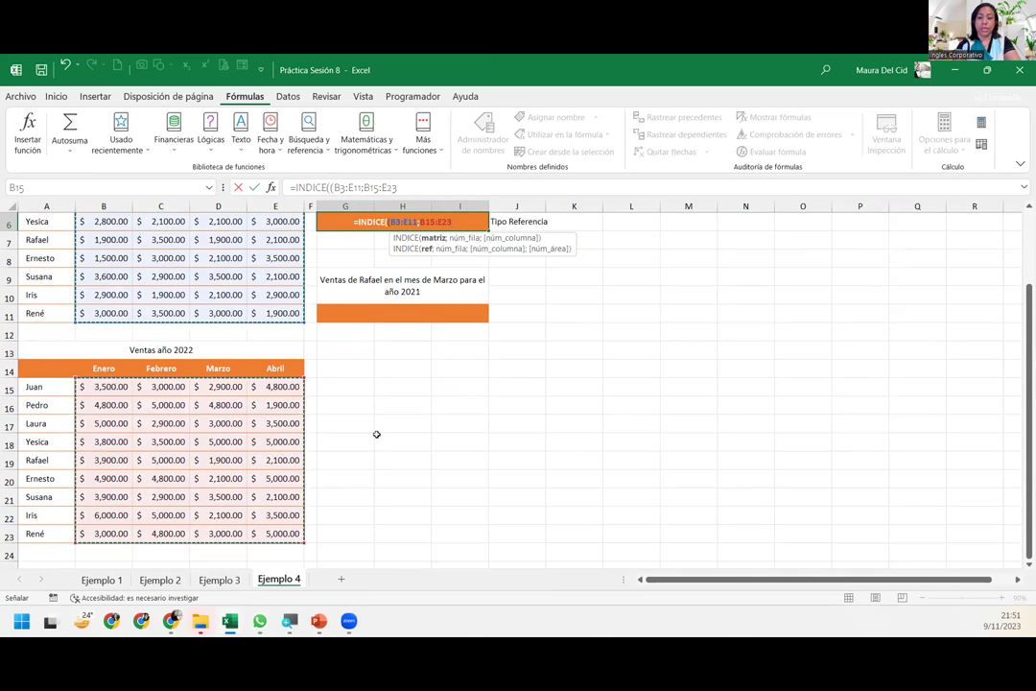
type(");")
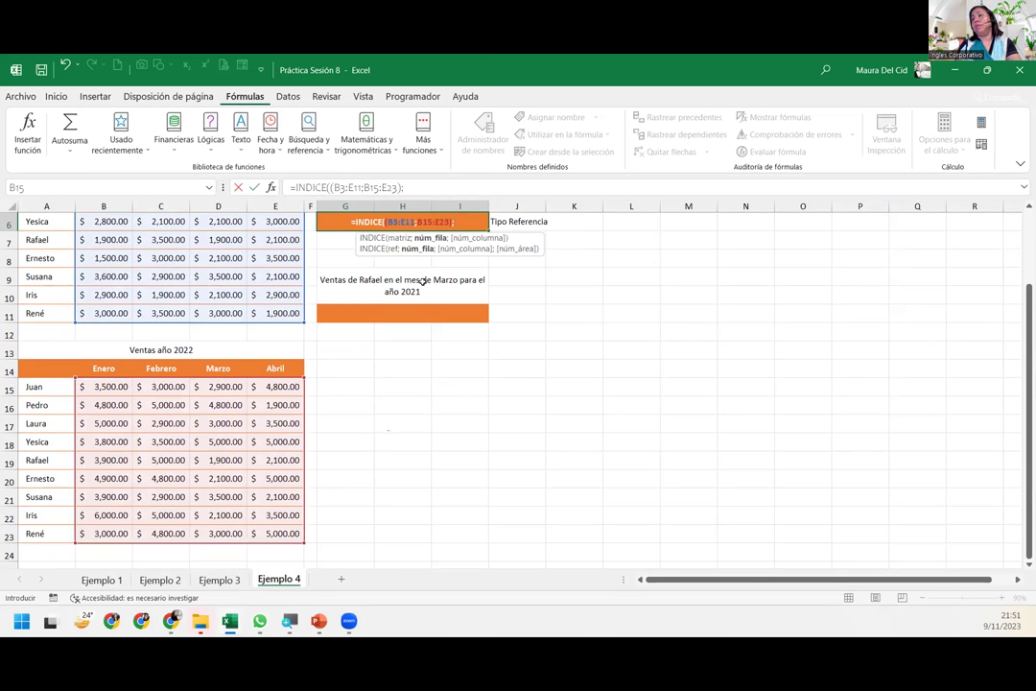
type("3;")
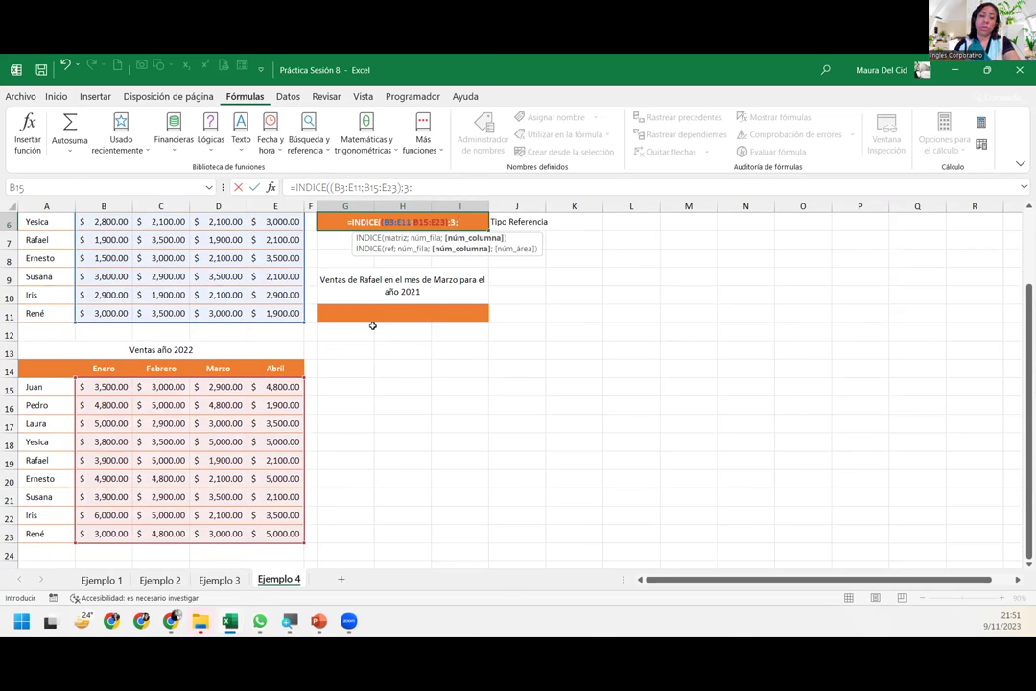
type("2")
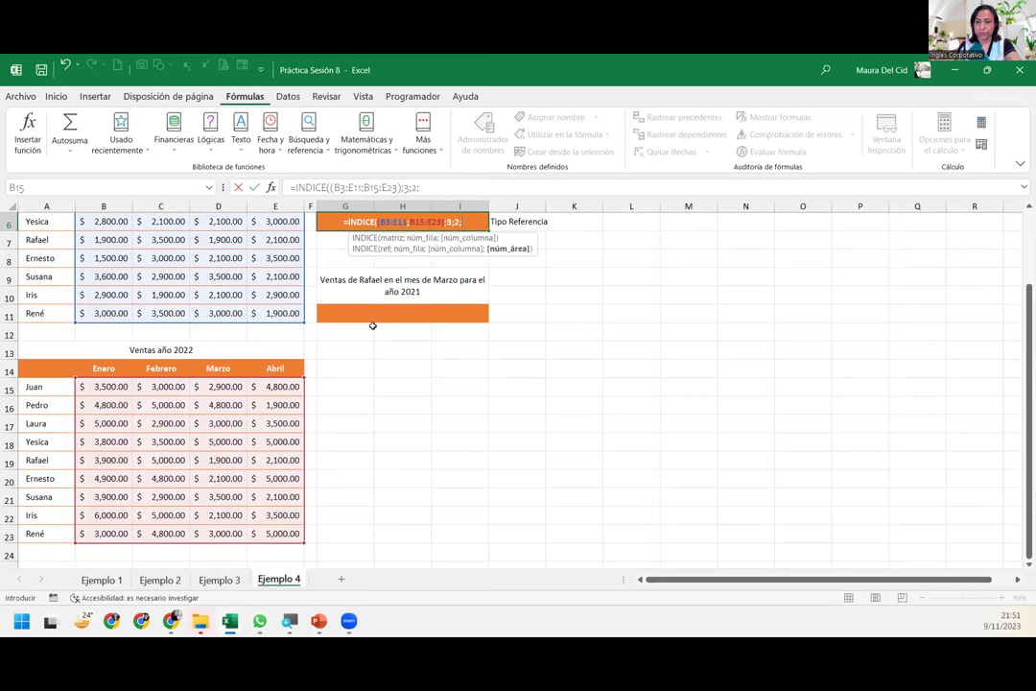
Add area number 2 and commit =INDICE((B3:E11;B15:E23);3;2;2) in G6
type("2")
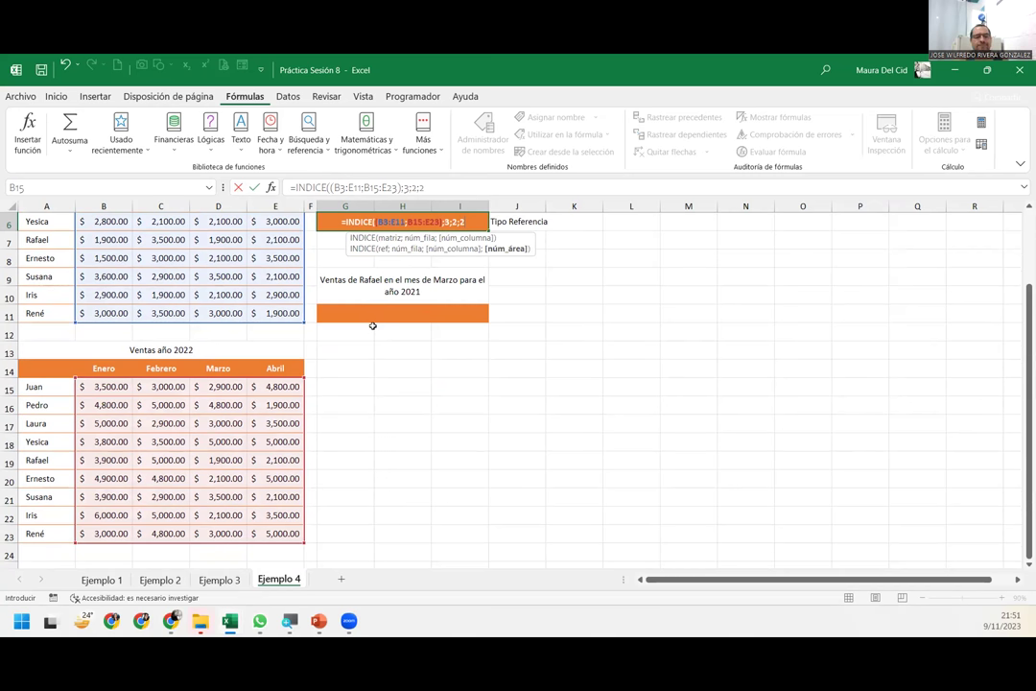
type(")")
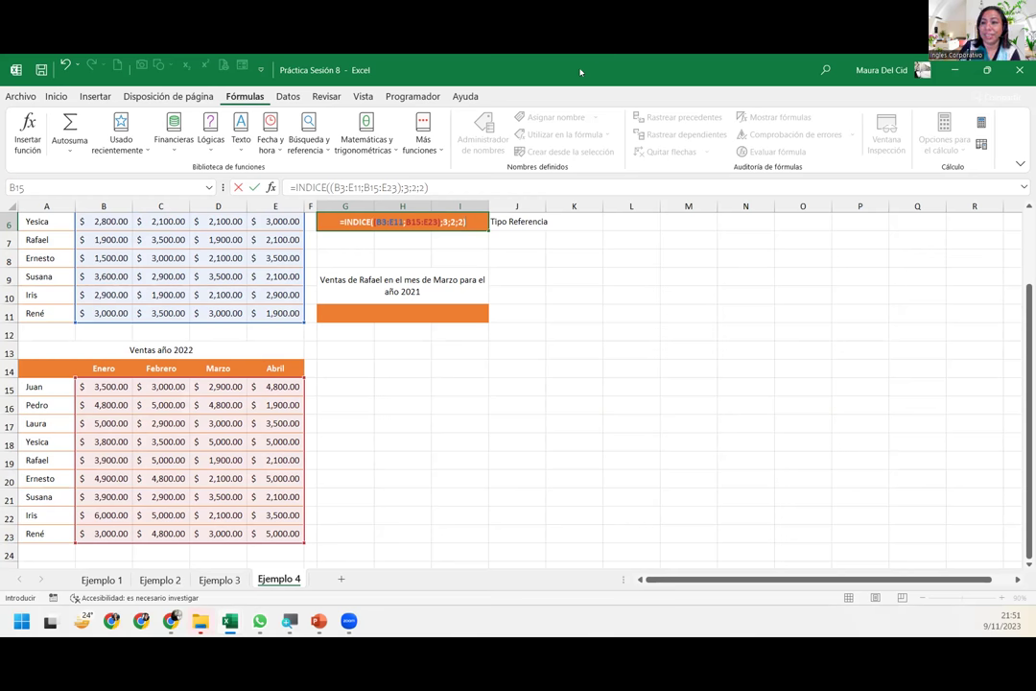
scroll(478, 236, "up", 2)
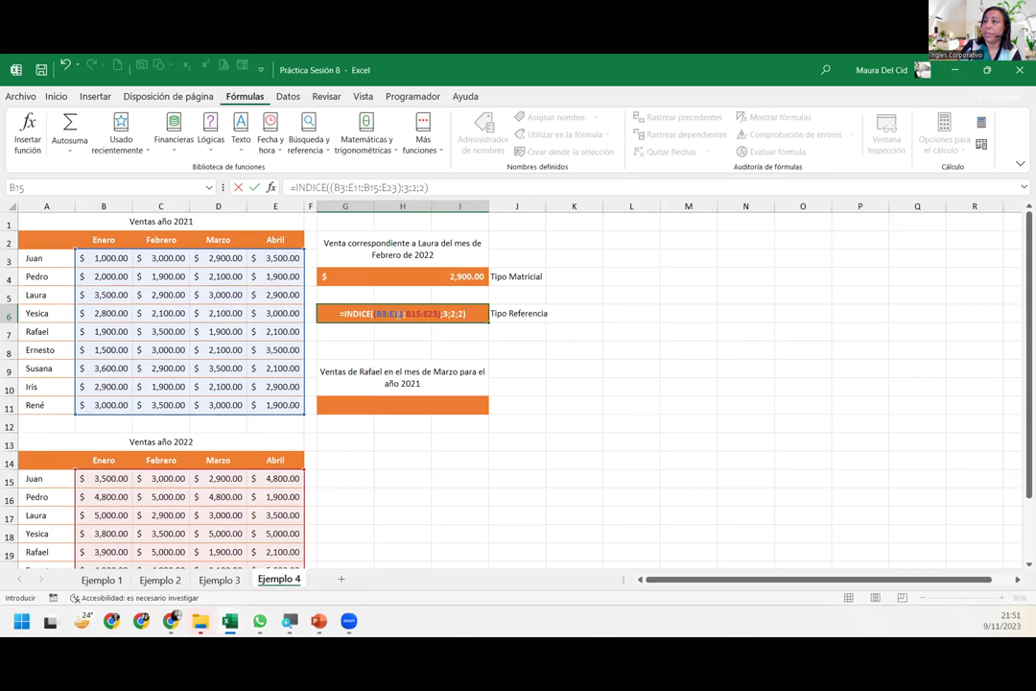
key("F2")
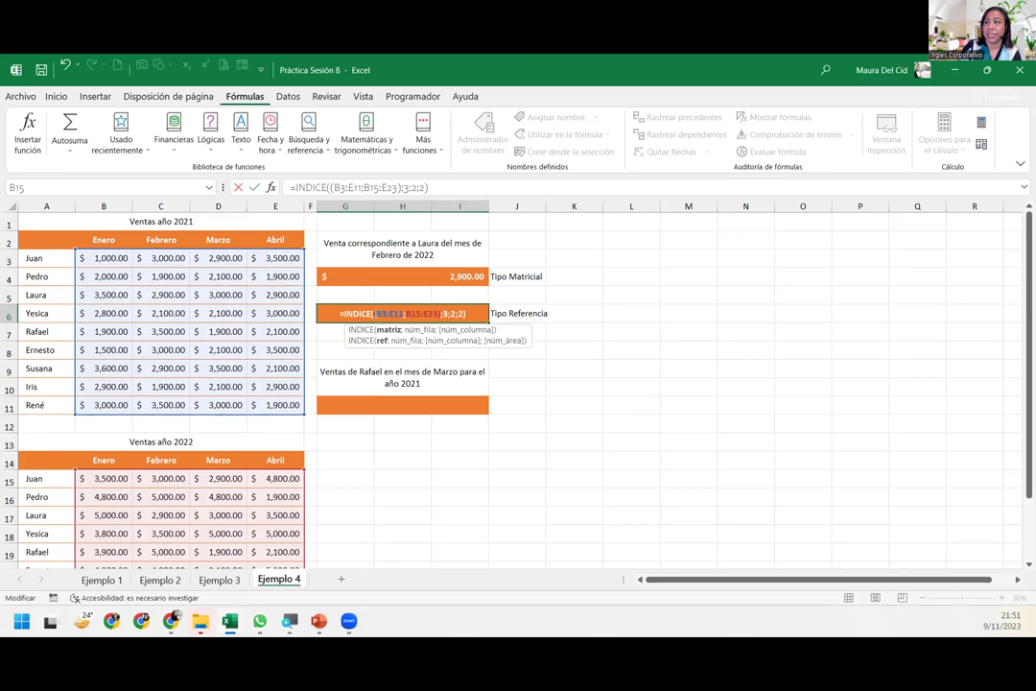
key("shift+Right")
key("shift+Right")
key("shift+Right")
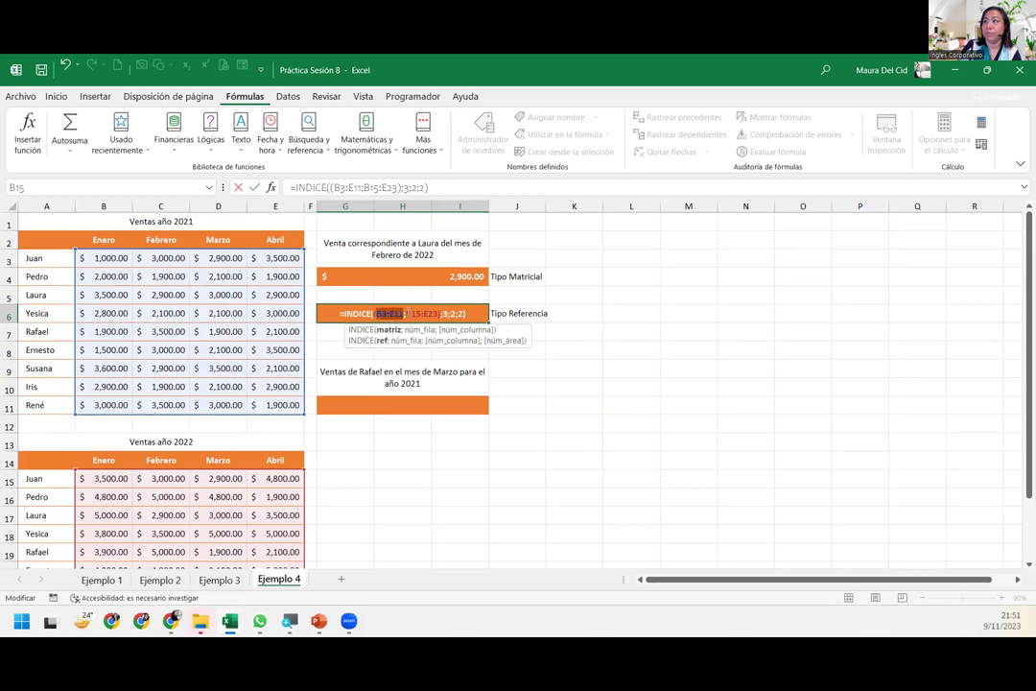
key("shift+Right")
key("shift+Right")
key("shift+Right")
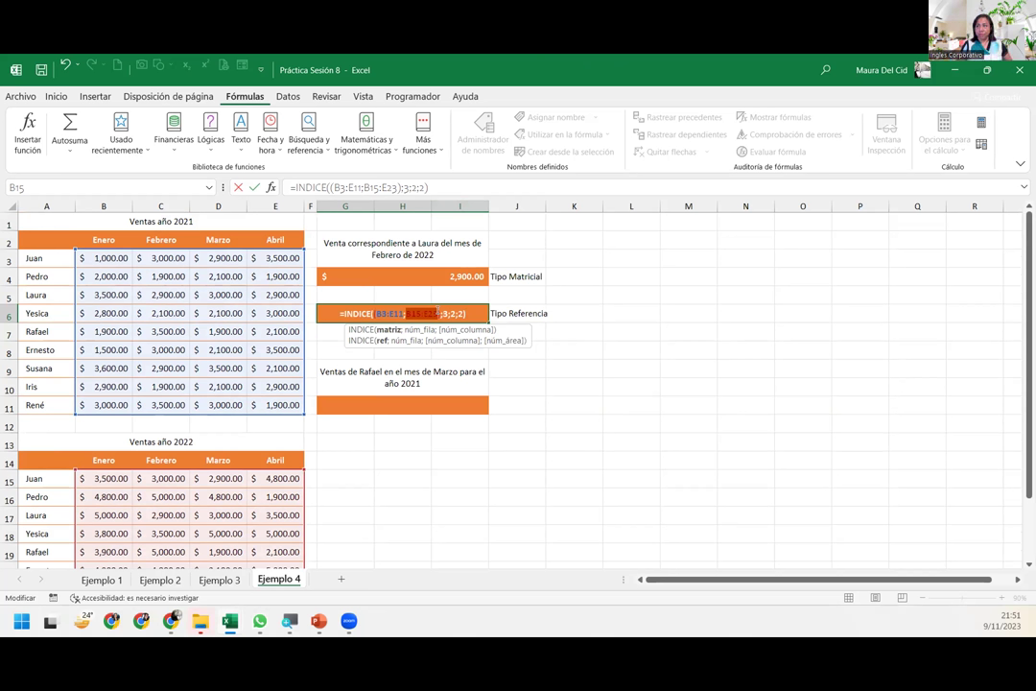
key("Return")
left_click(433, 307)
Review the Tipo Matricial formula in G4 without changing it
left_click(457, 273)
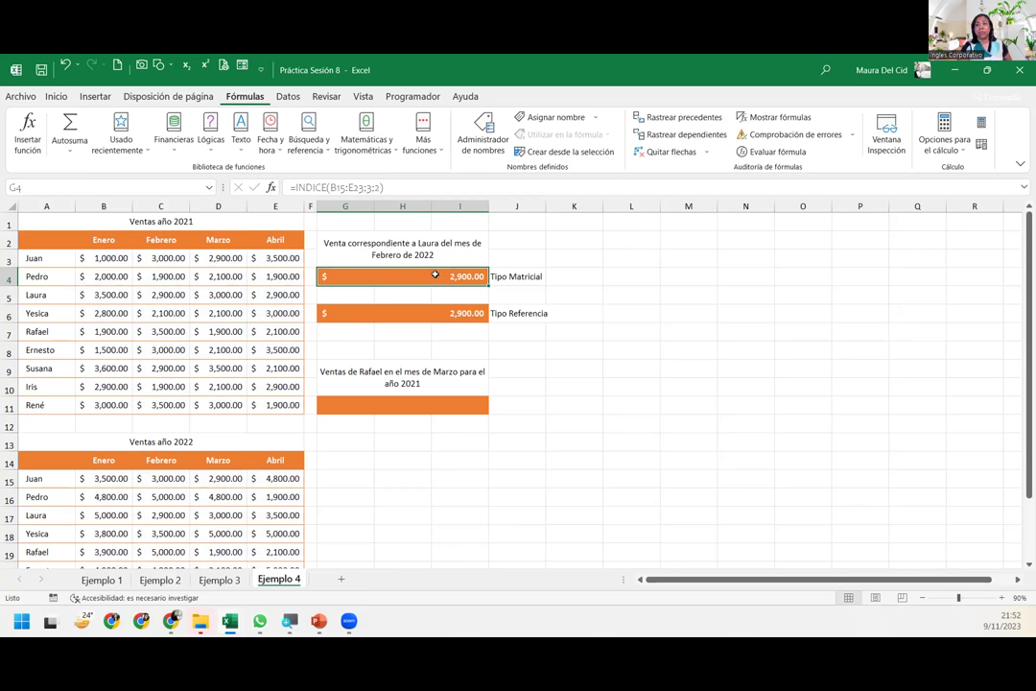
double_click(435, 275)
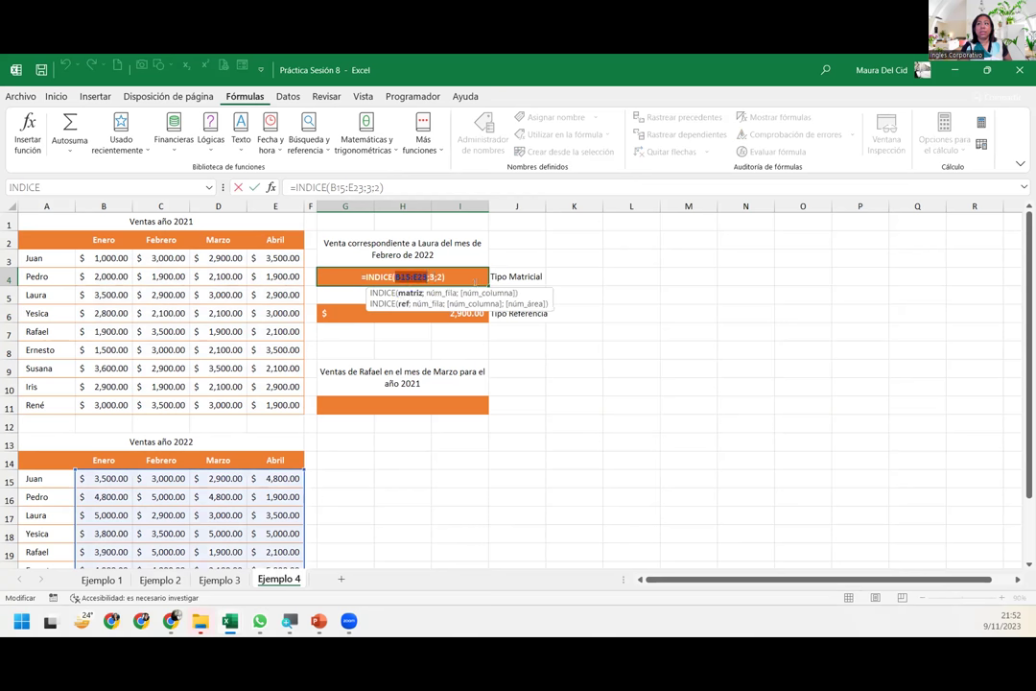
key("Return")
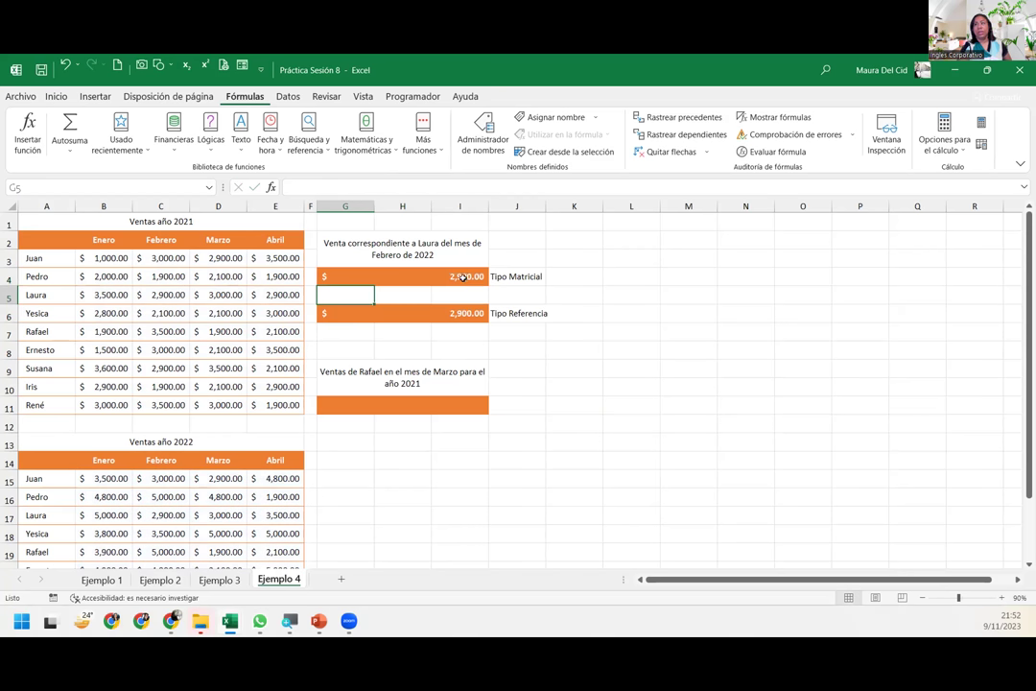
Re-enter area number 2 in G6's INDICE formula and compare it with Laura's 2,900.00 in C17
left_click(440, 313)
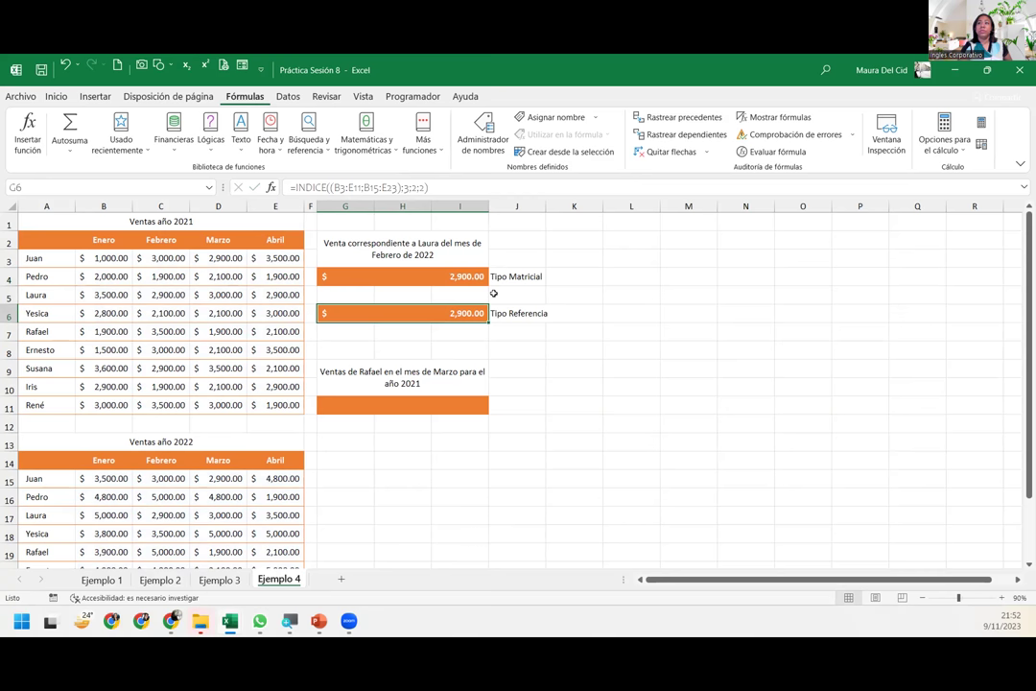
double_click(408, 313)
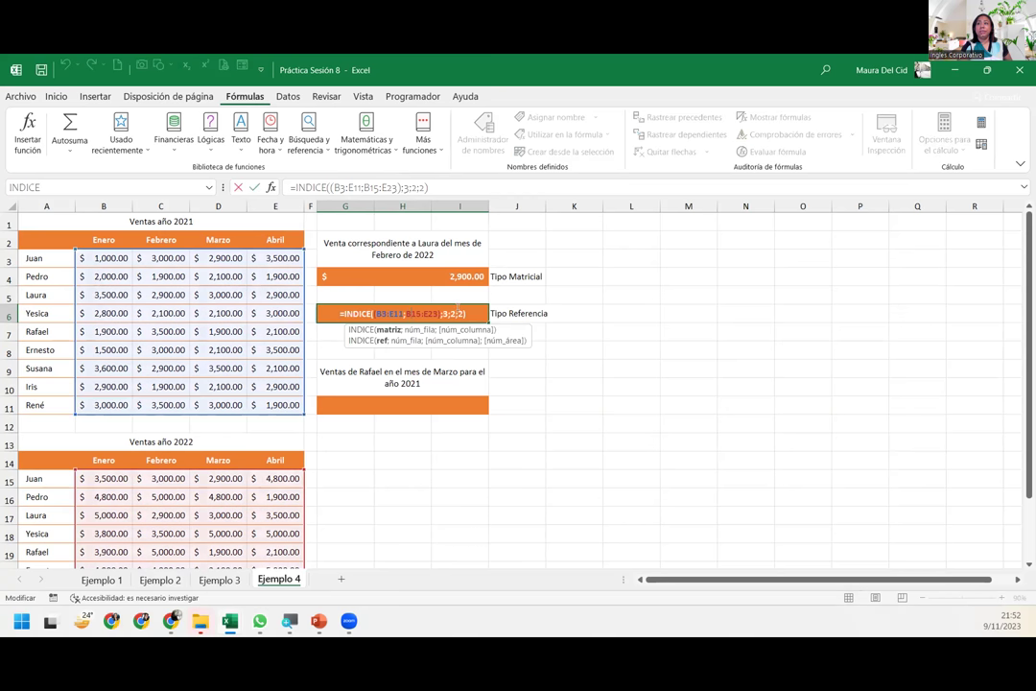
left_click(462, 309)
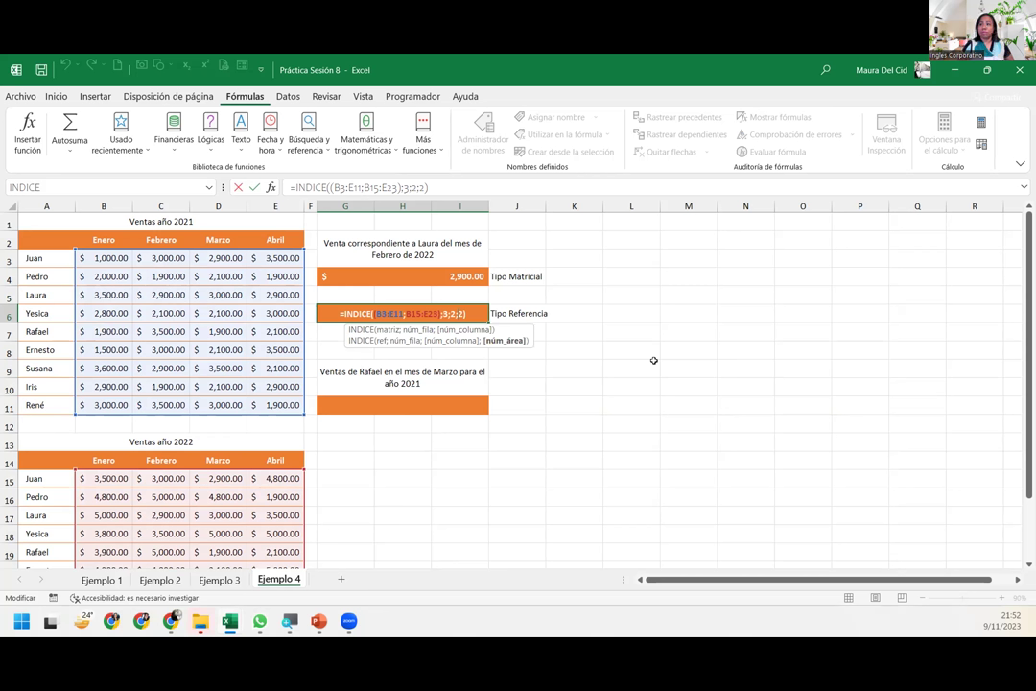
key("BackSpace")
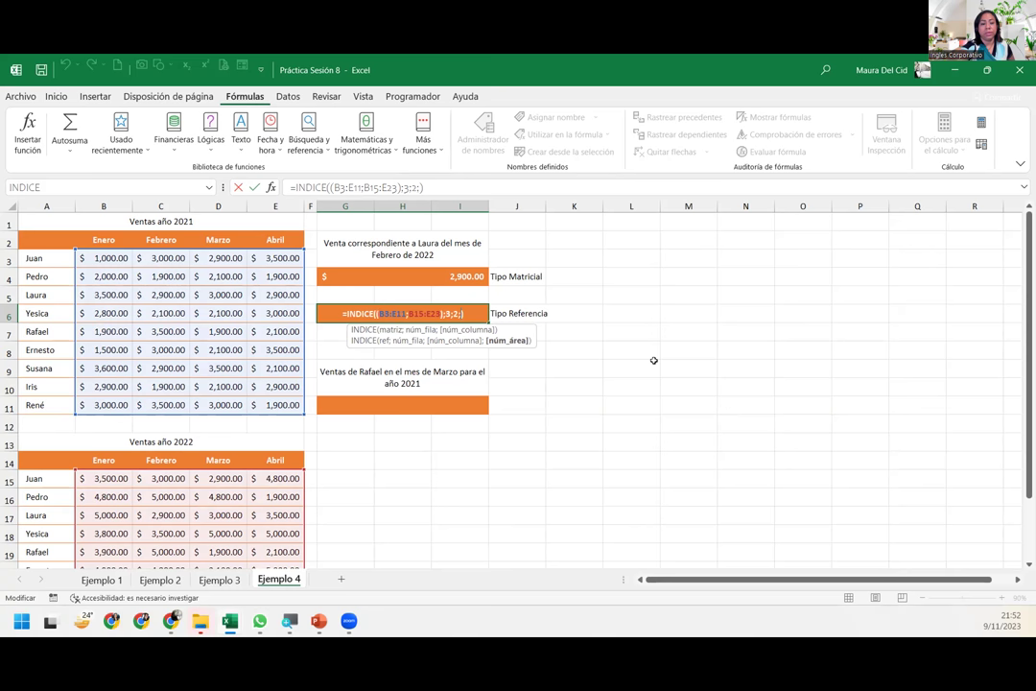
type("2")
key("Return")
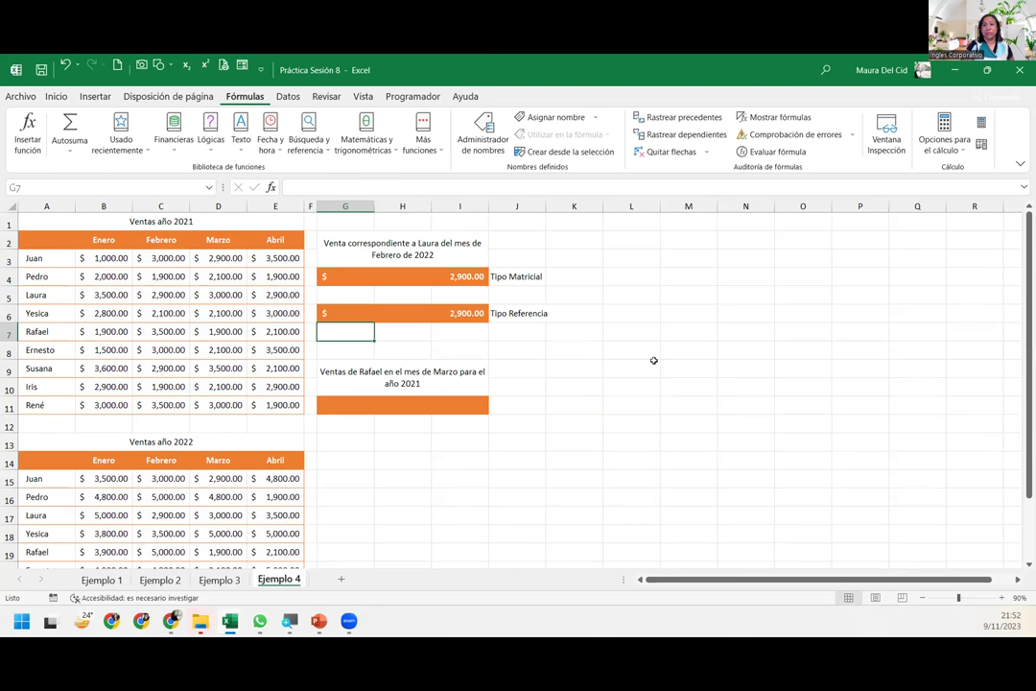
left_click(437, 314)
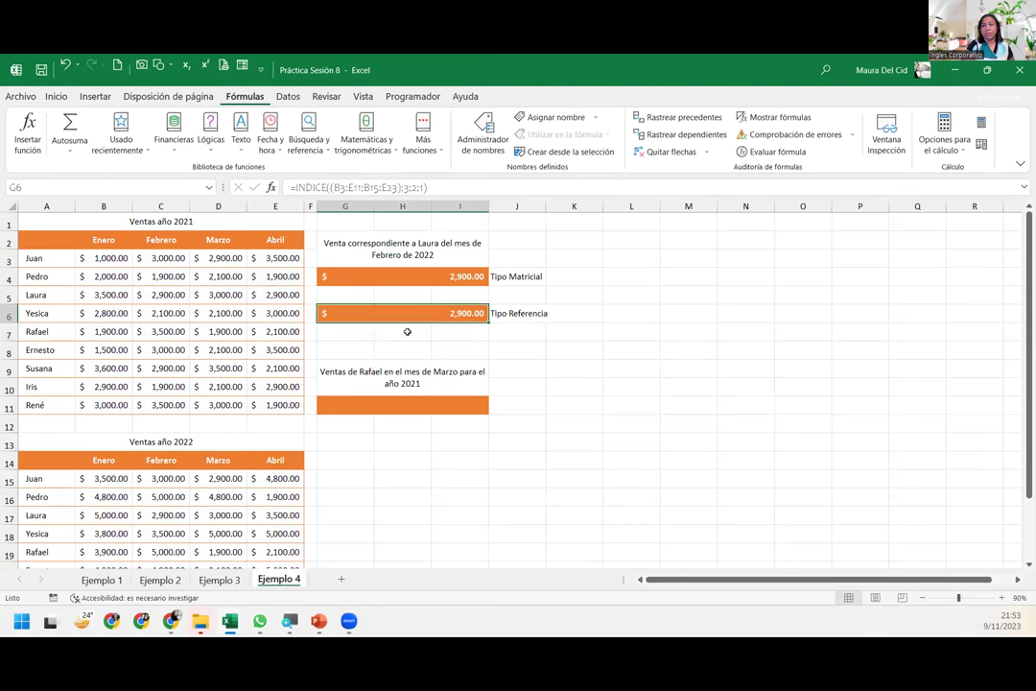
left_click(161, 515)
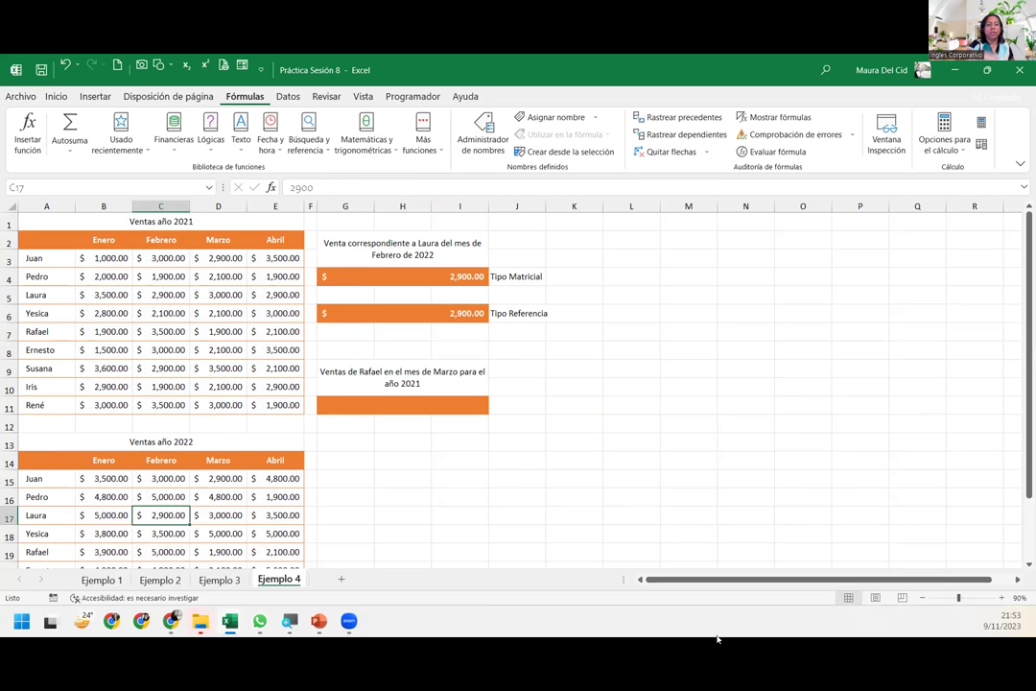
type("8976")
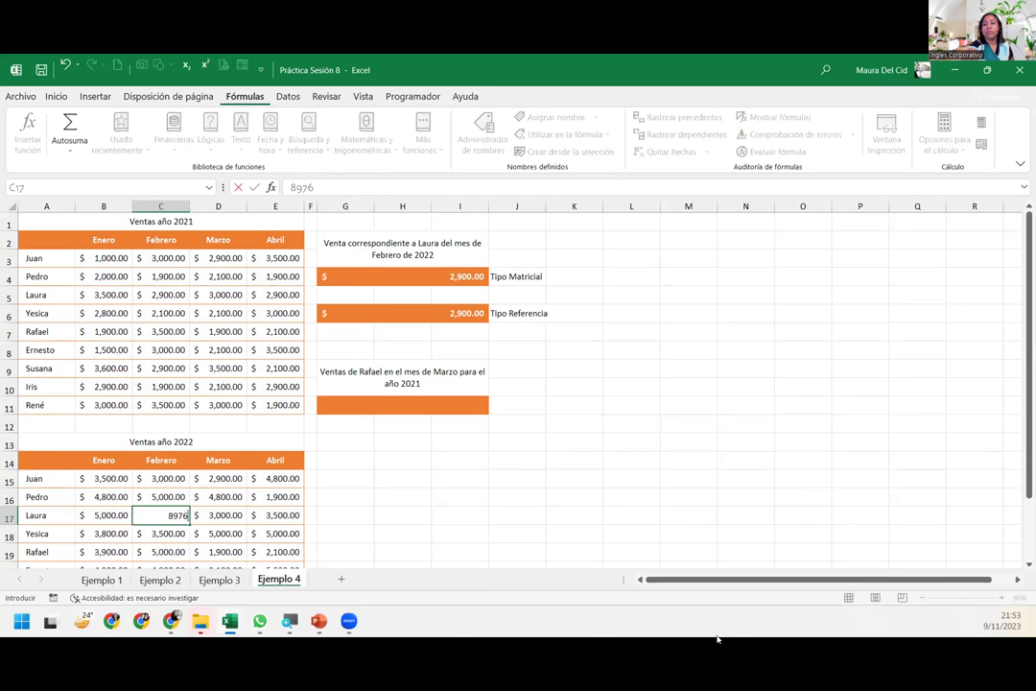
key("Return")
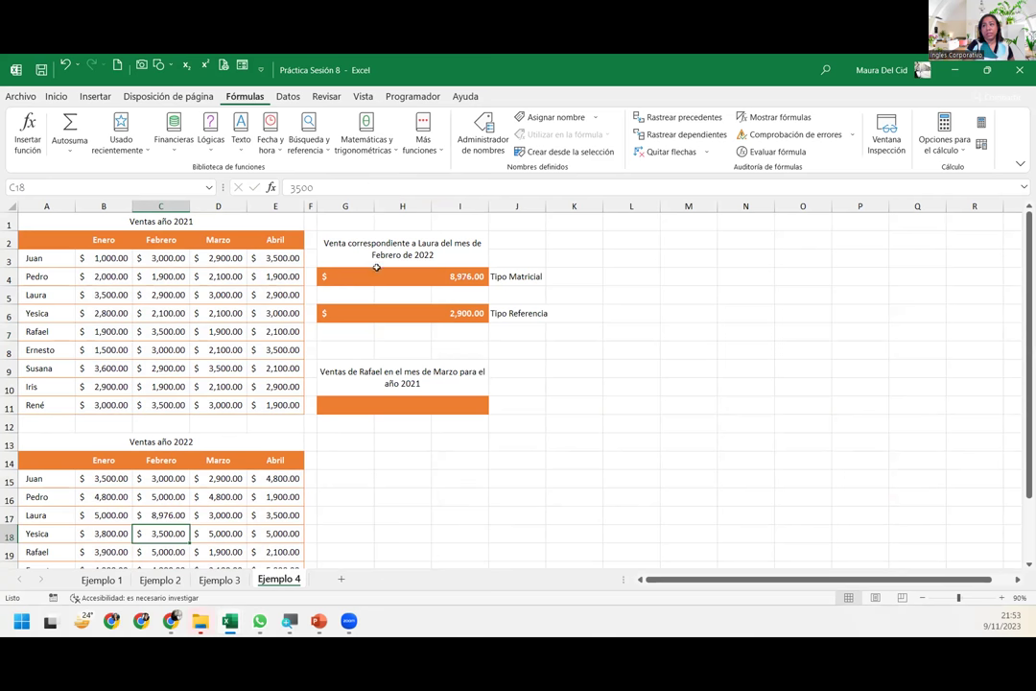
left_click(390, 271)
double_click(423, 273)
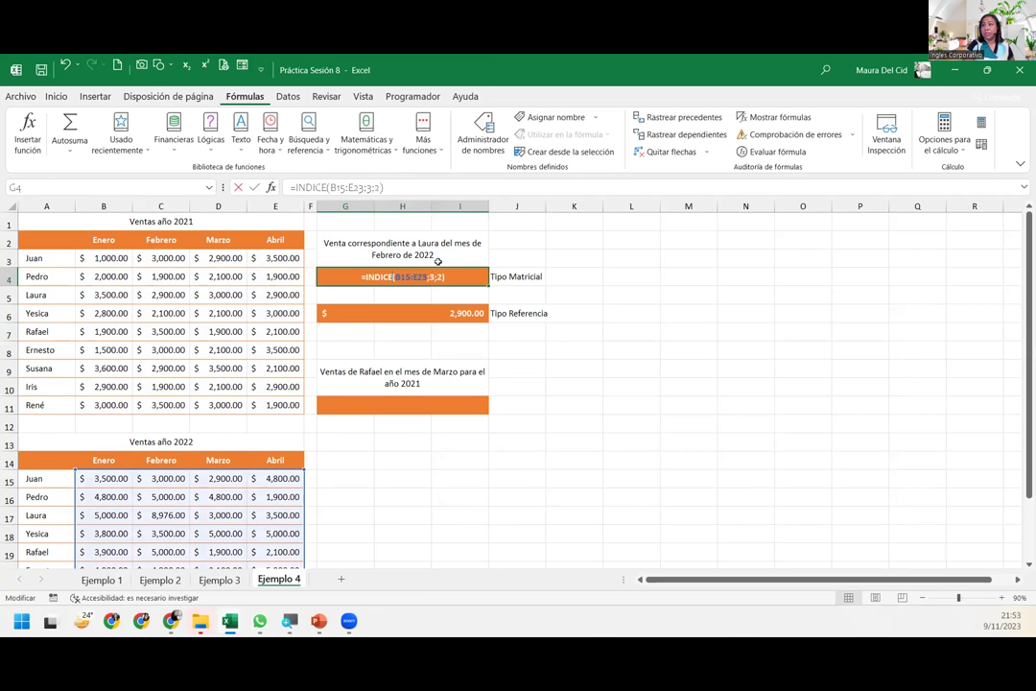
key("BackSpace")
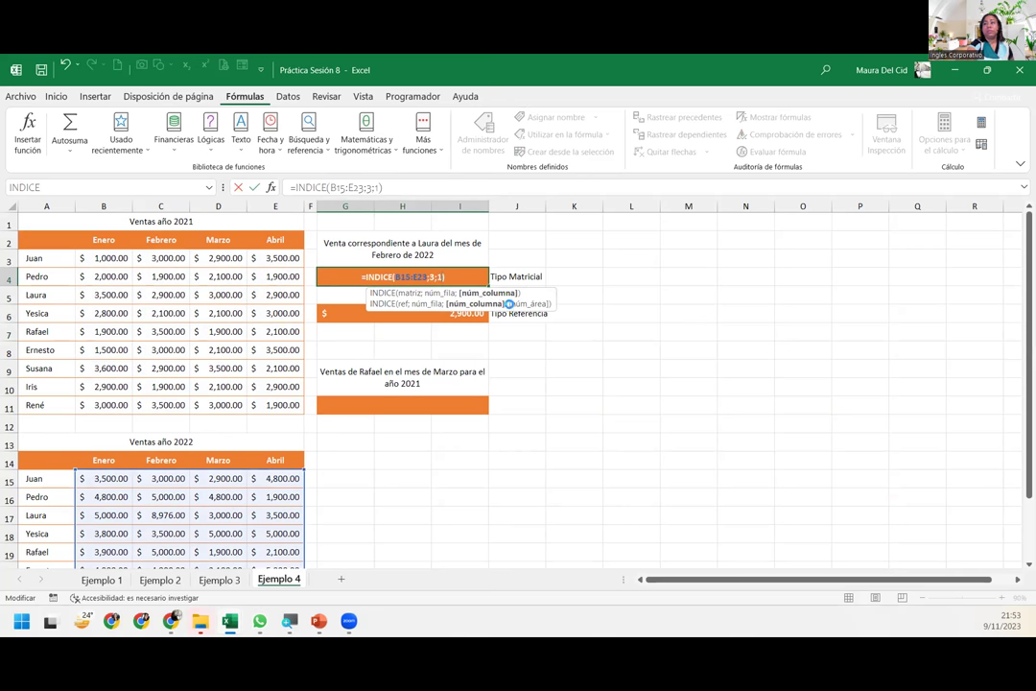
key("Return")
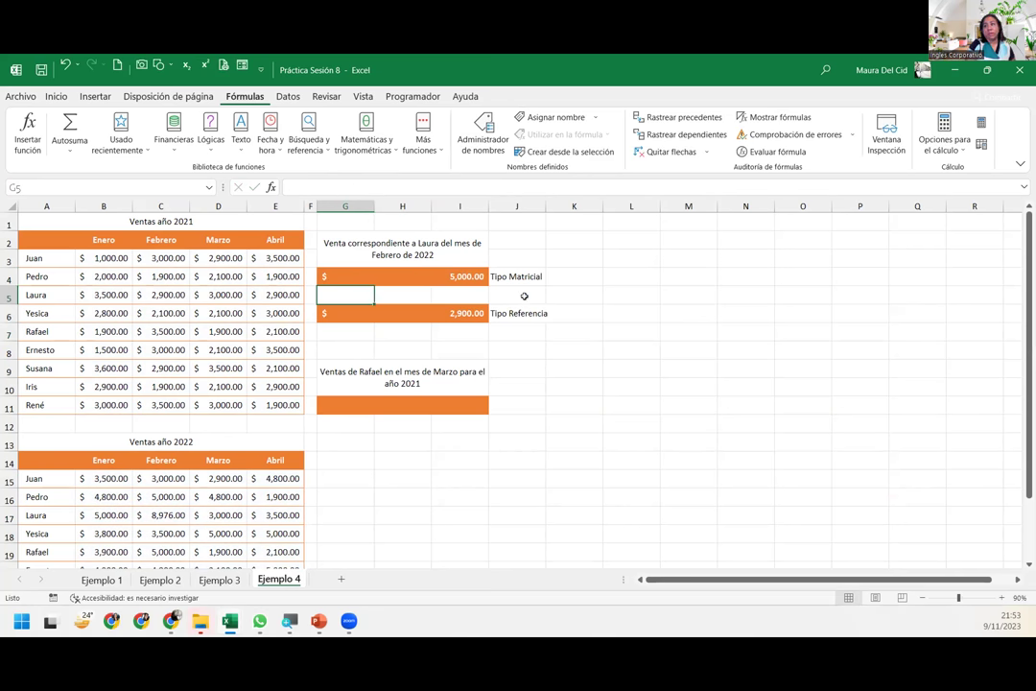
left_click(455, 278)
left_click(447, 312)
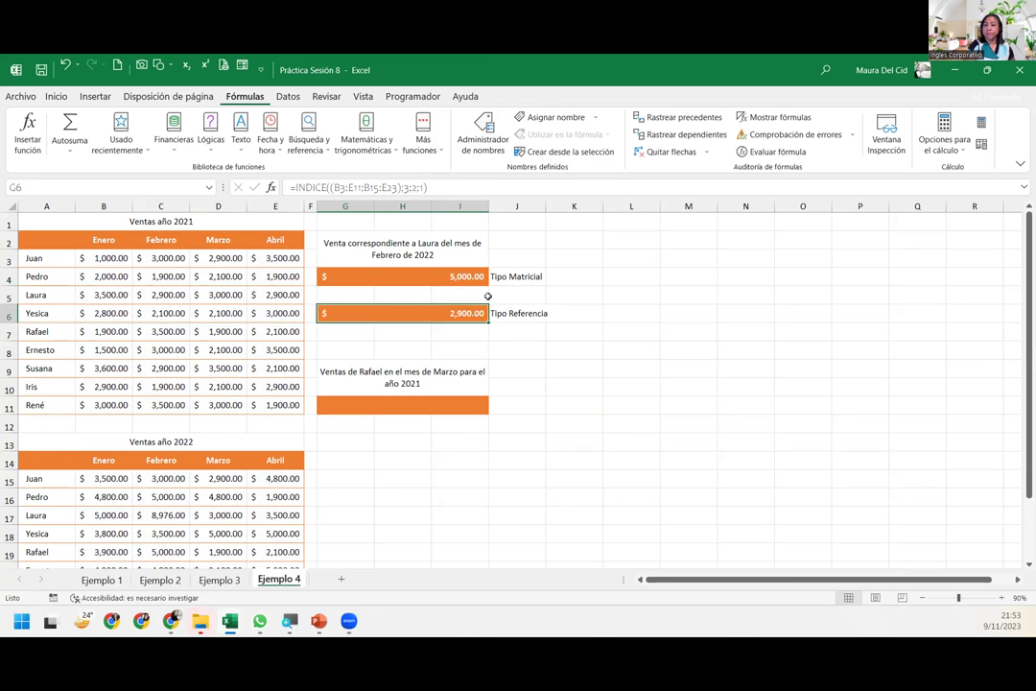
left_click(430, 276)
left_click(431, 315)
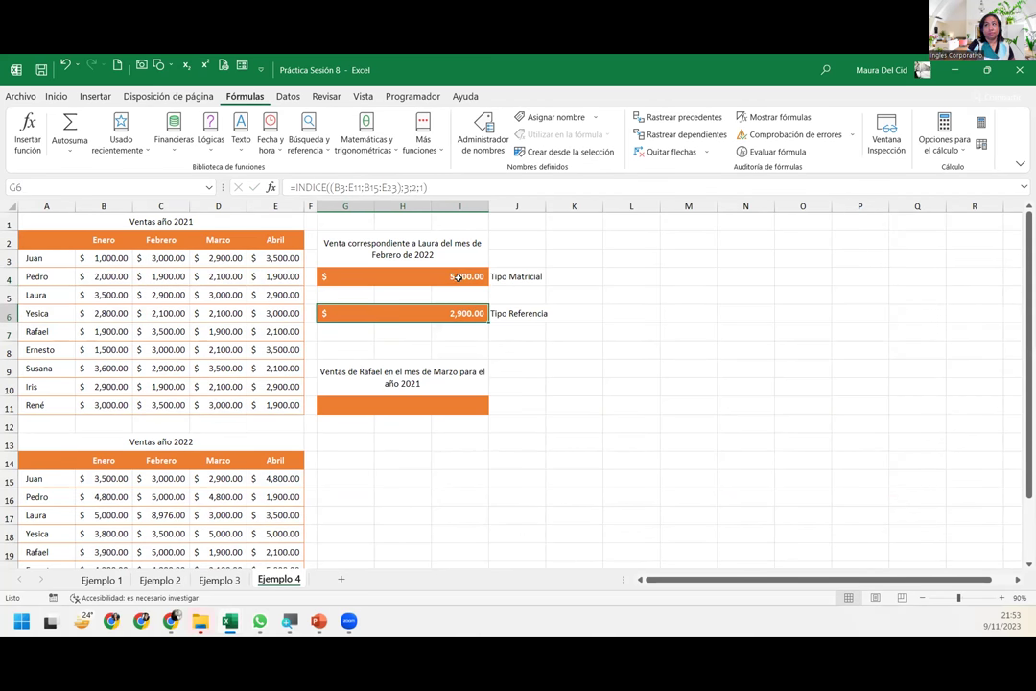
double_click(458, 276)
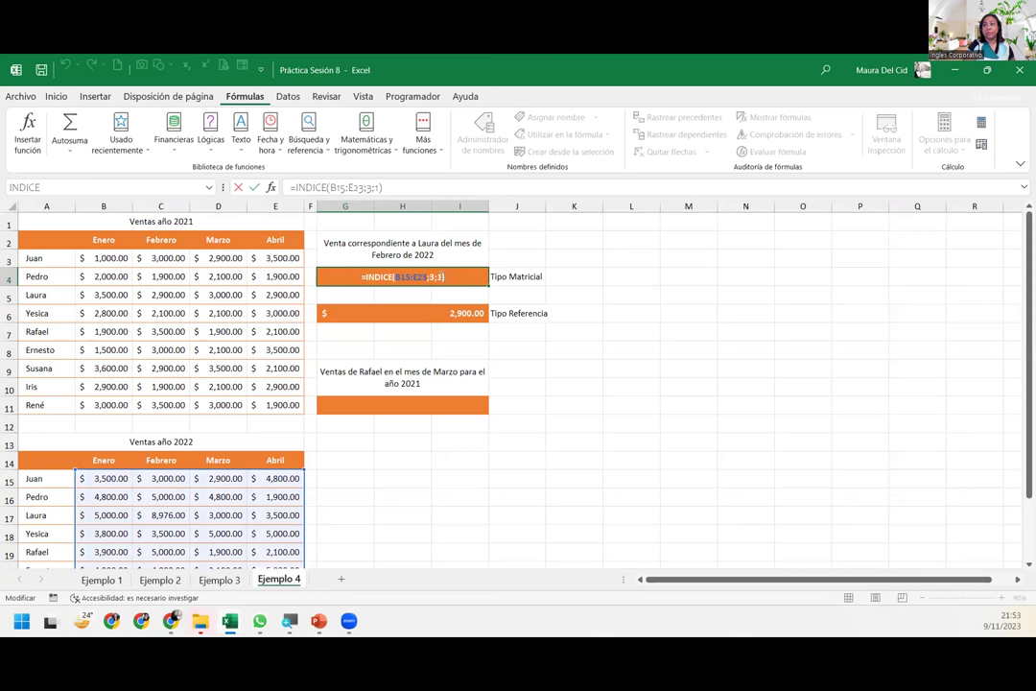
left_click(442, 277)
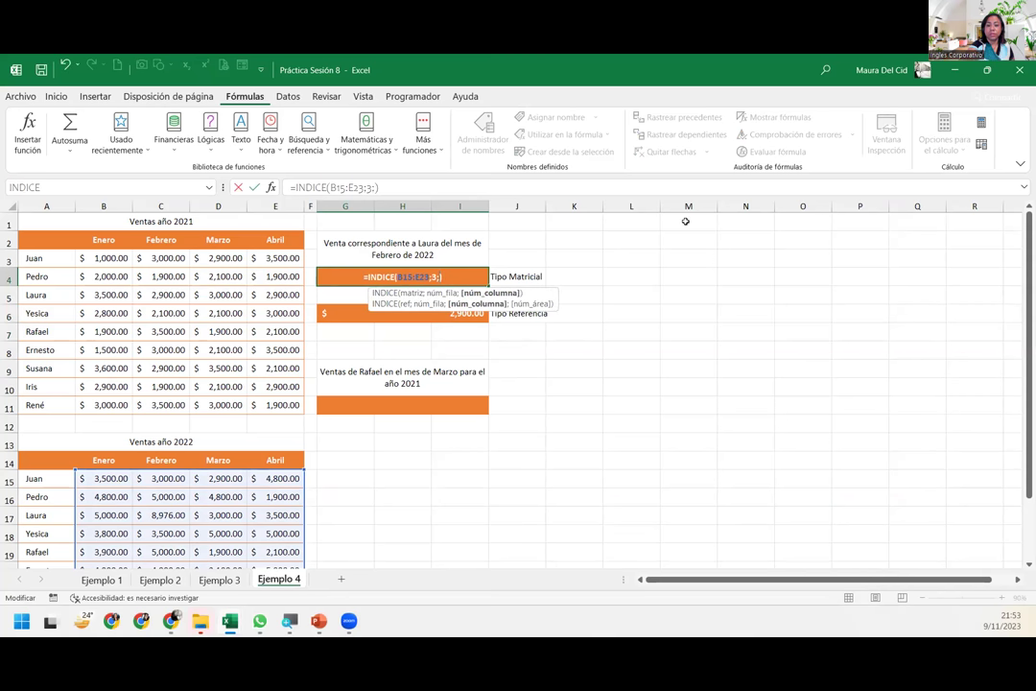
type("2")
key("Return")
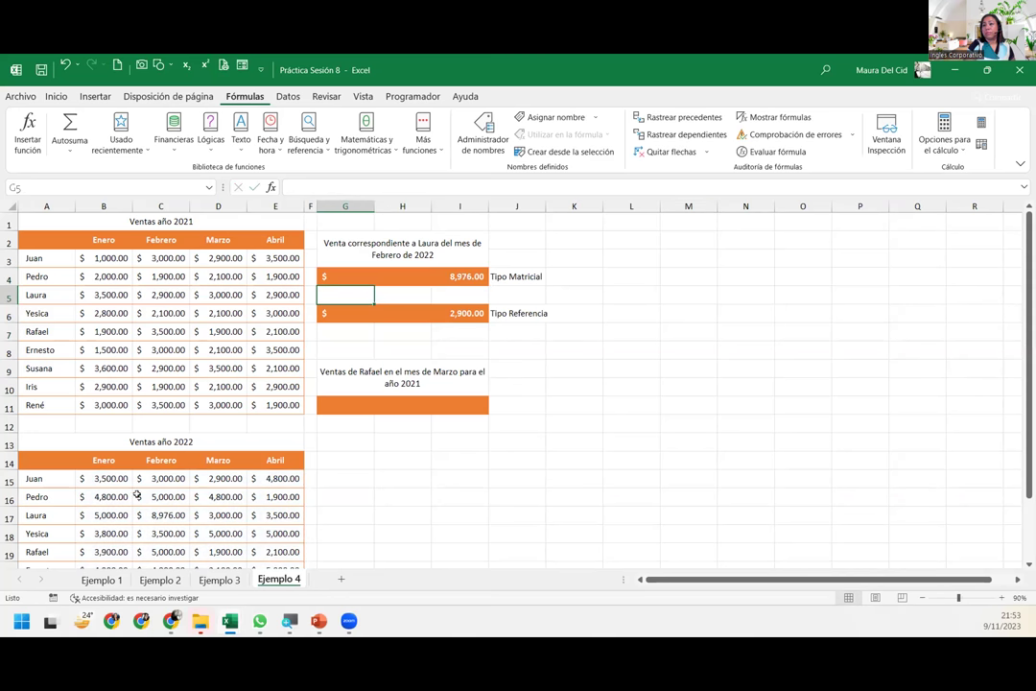
left_click(163, 515)
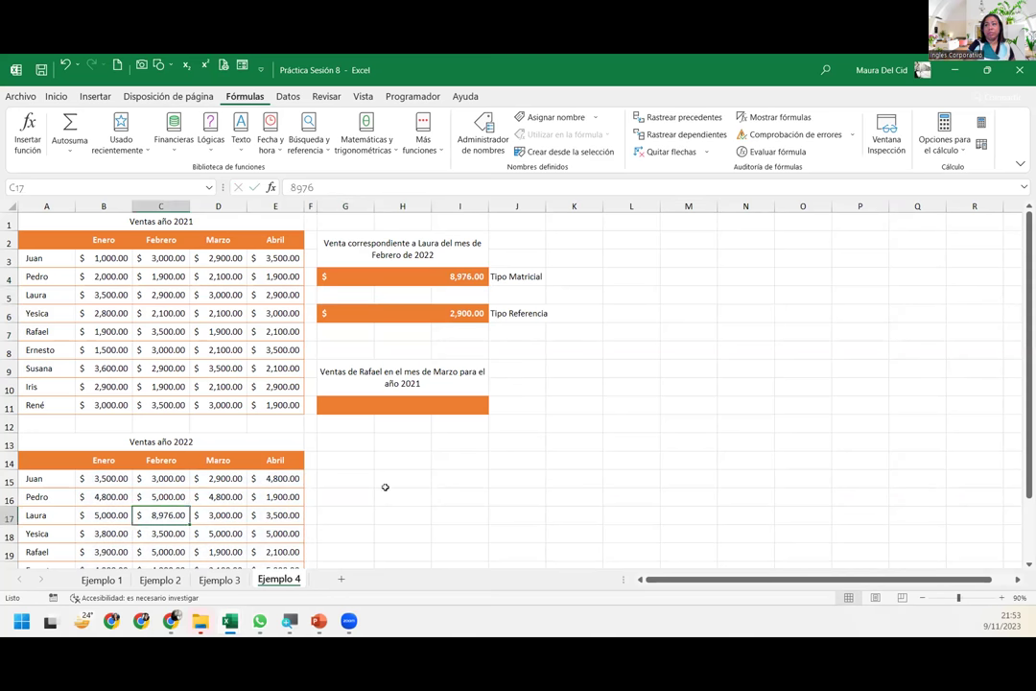
type("29")
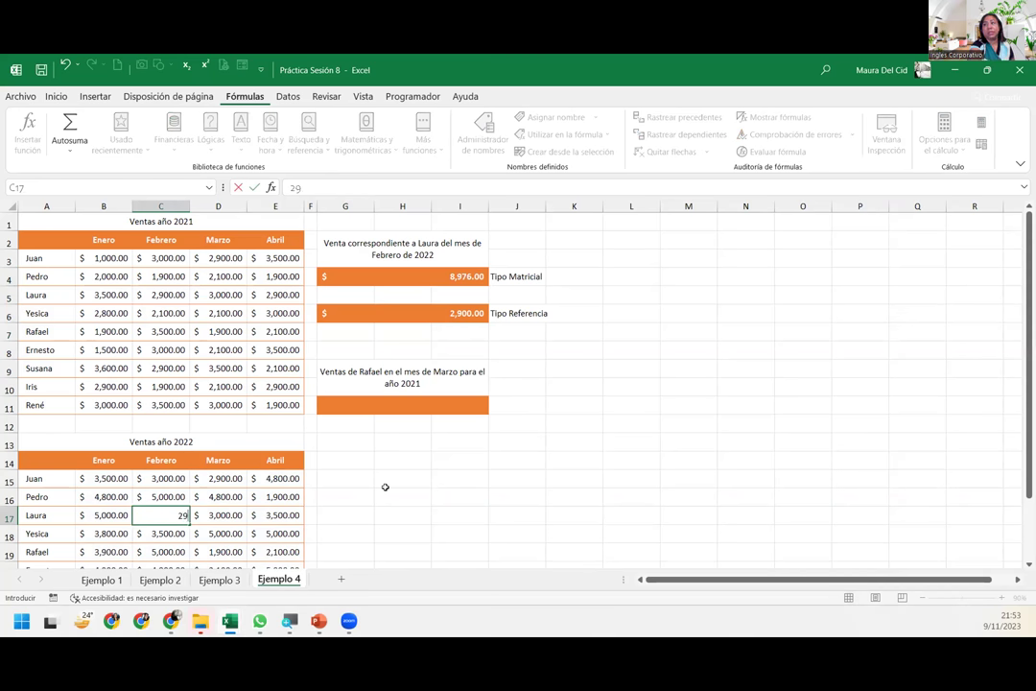
type("00")
key("Return")
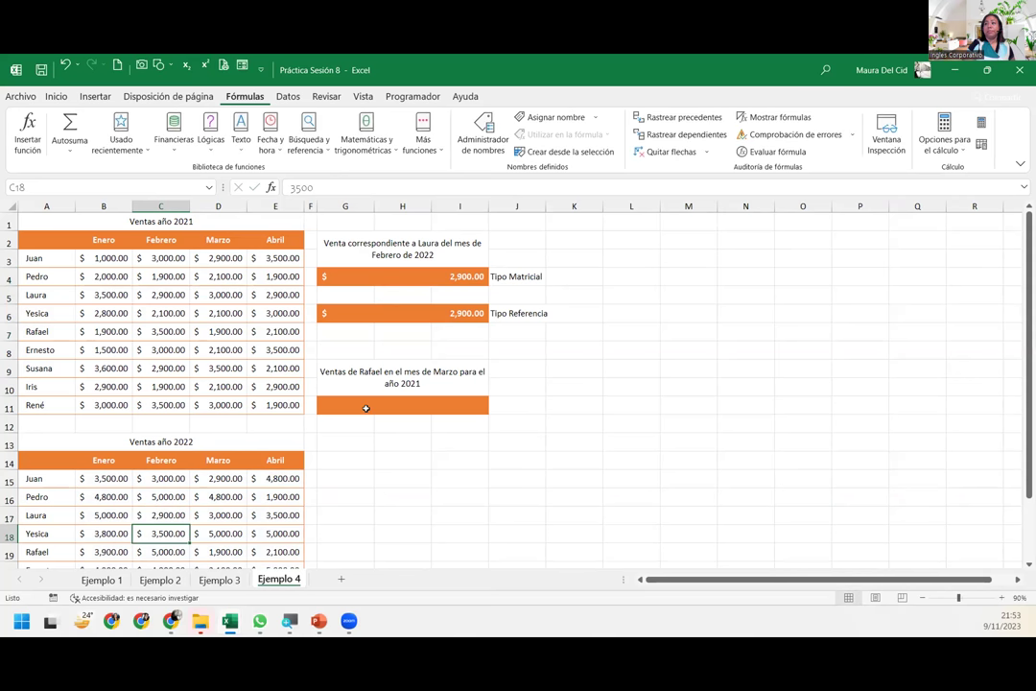
left_click(380, 410)
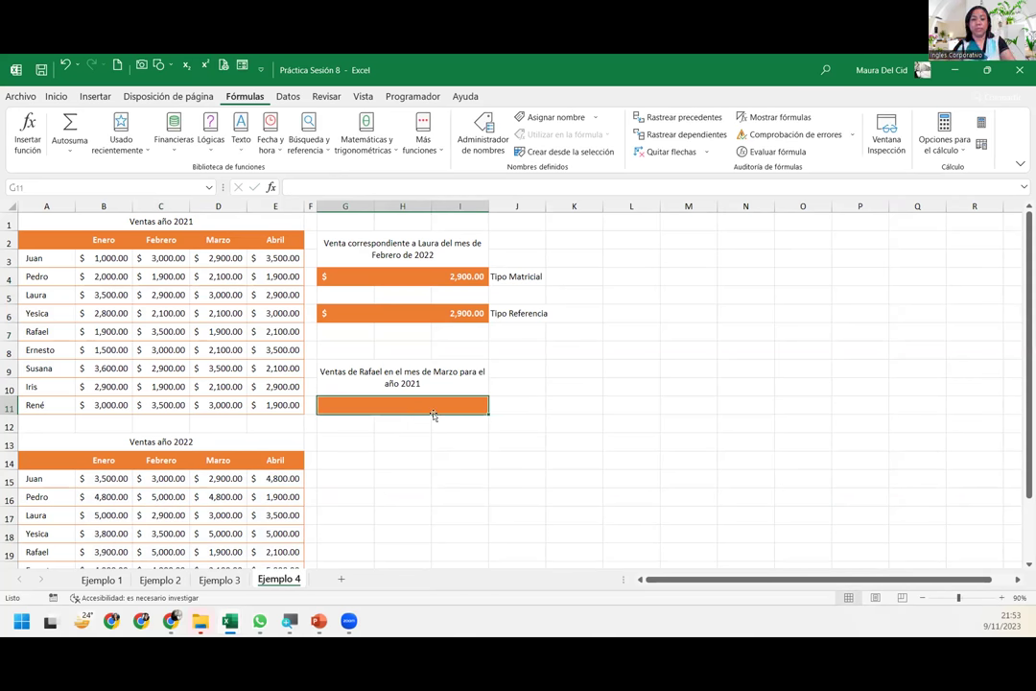
In G11, insert INDICE referencing the 2021 range B3:E11 and the 2022 range B15:E23
type("=Indi")
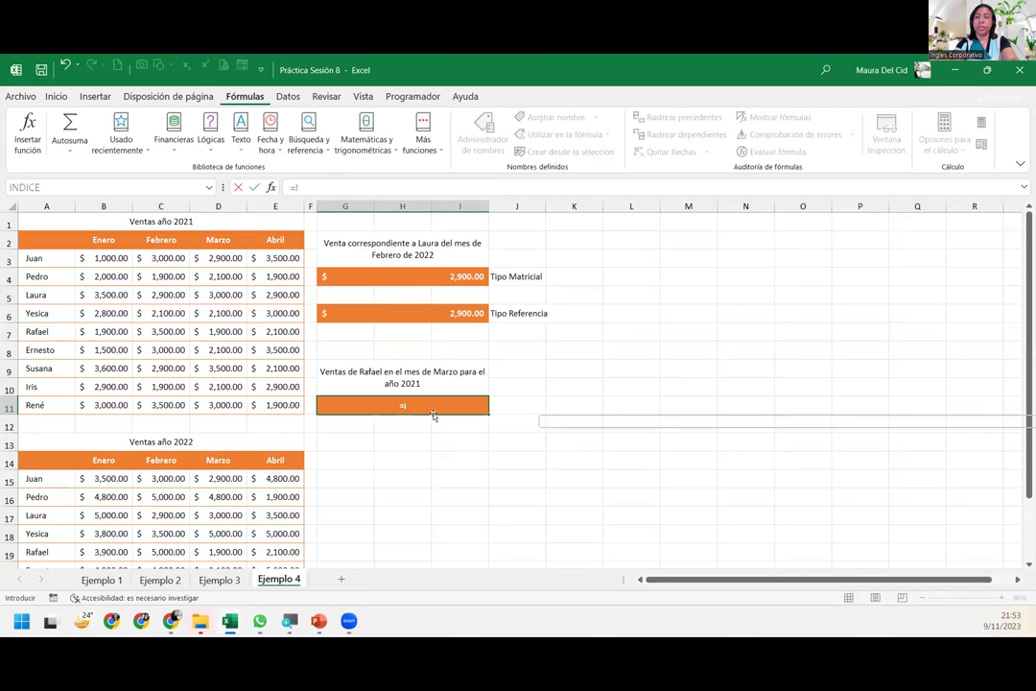
double_click(431, 420)
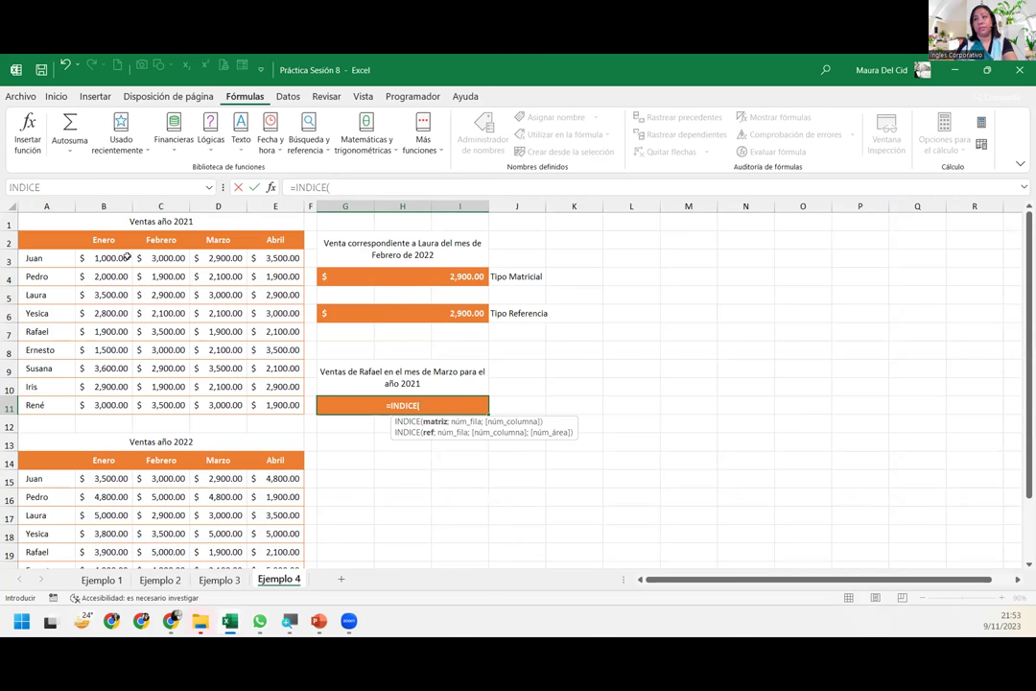
left_click_drag(108, 258, 172, 277)
left_click_drag(269, 328, 288, 405)
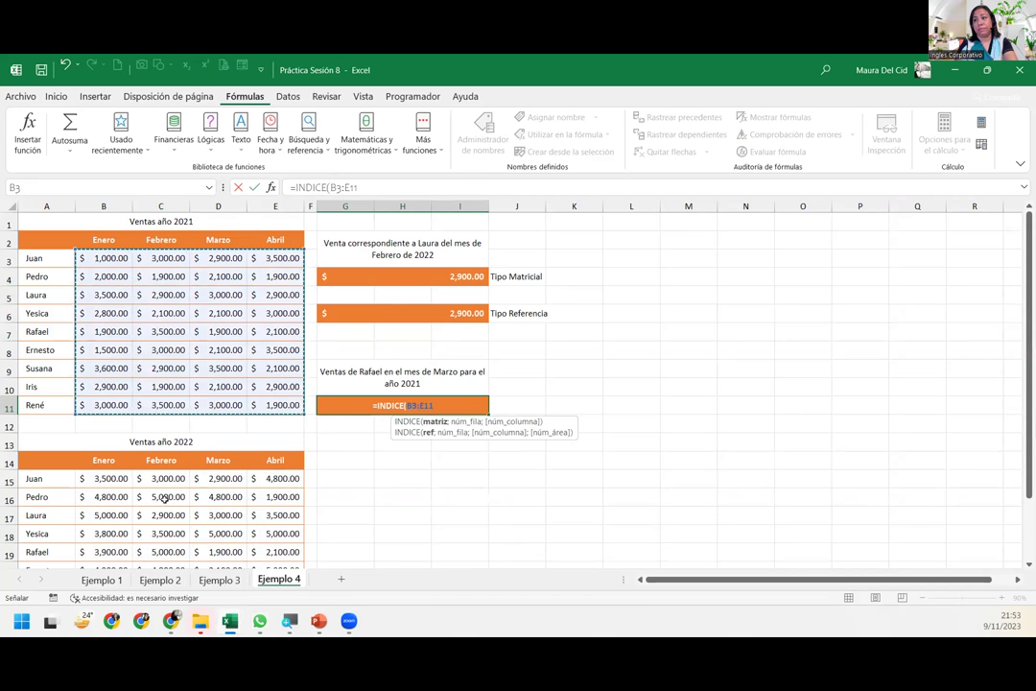
type(";")
mouse_move(123, 480)
left_mouse_down()
mouse_move(277, 553)
mouse_move(281, 534)
left_mouse_up()
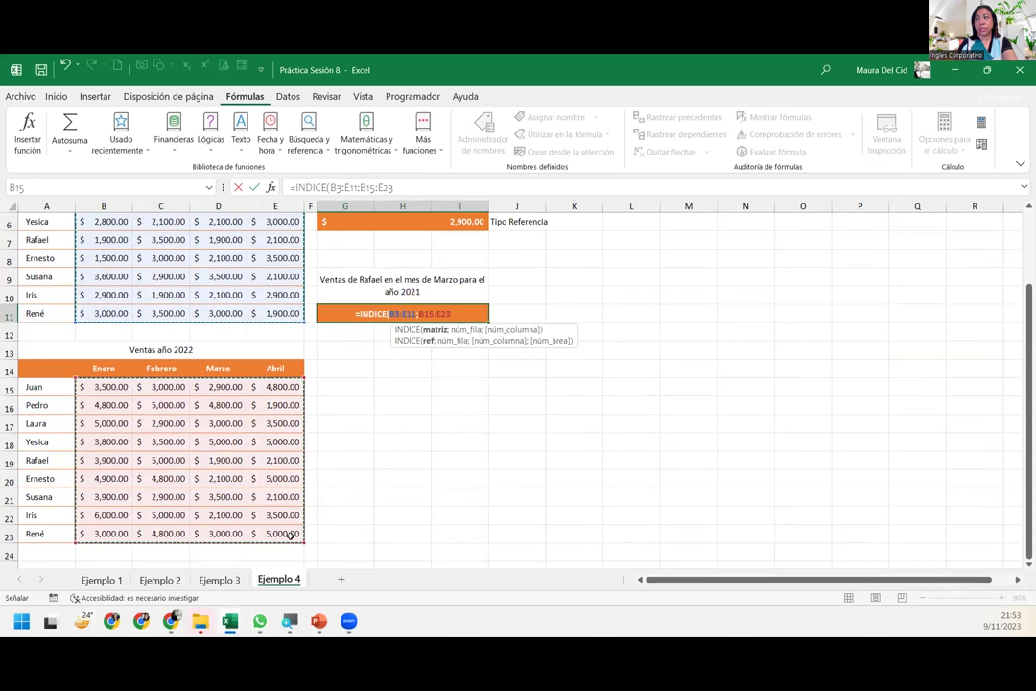
type(")")
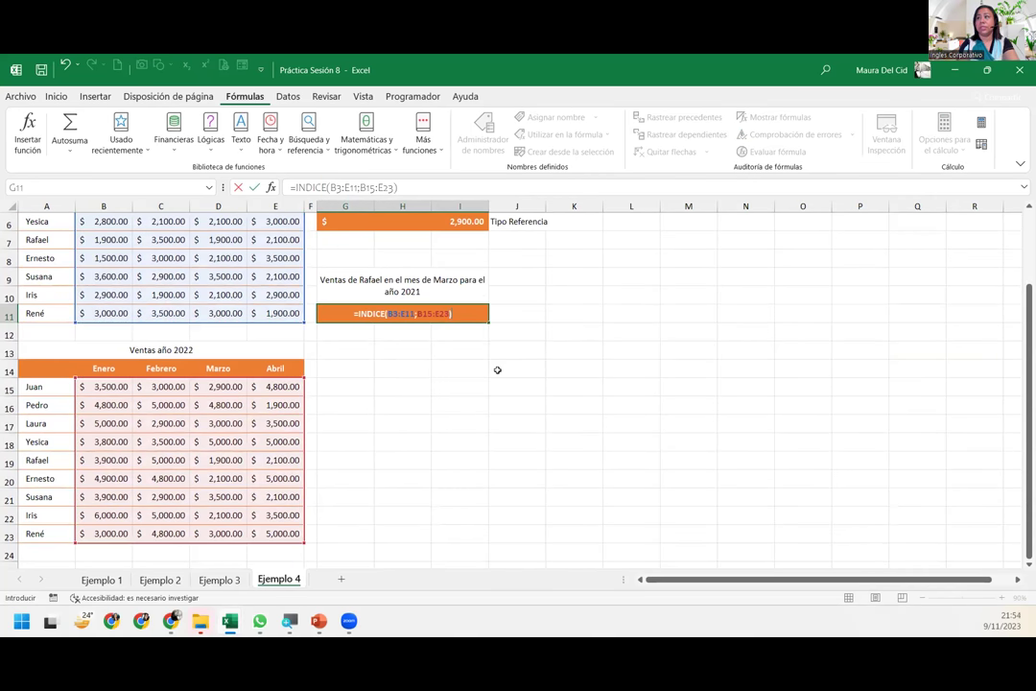
Group both areas and add row 5, column 3, area 1, returning 1,900.00
left_click(388, 314)
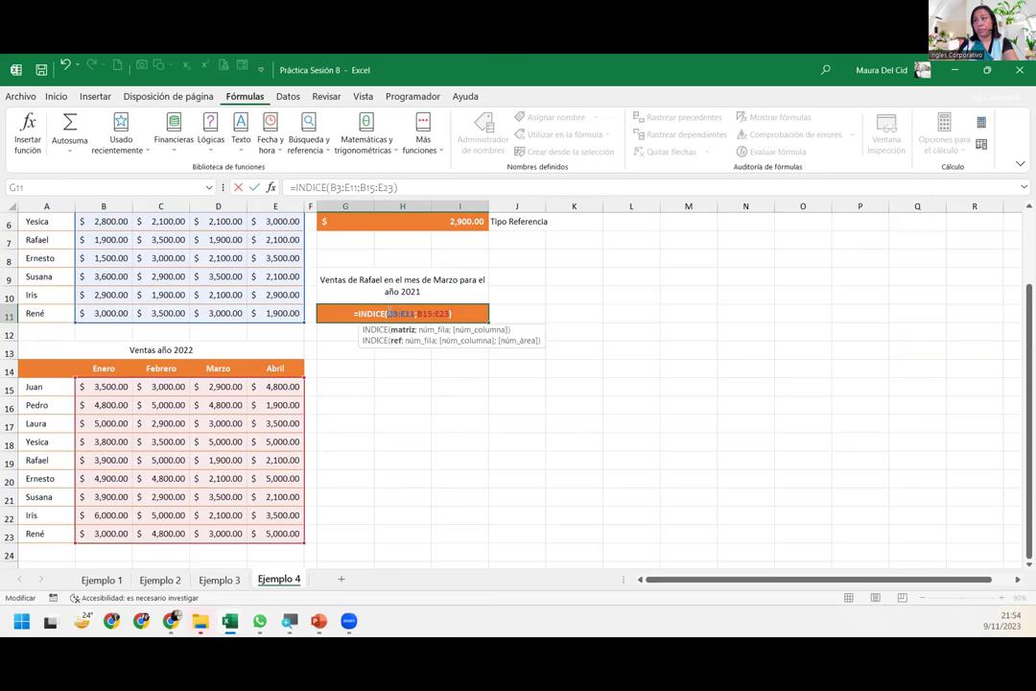
type("(")
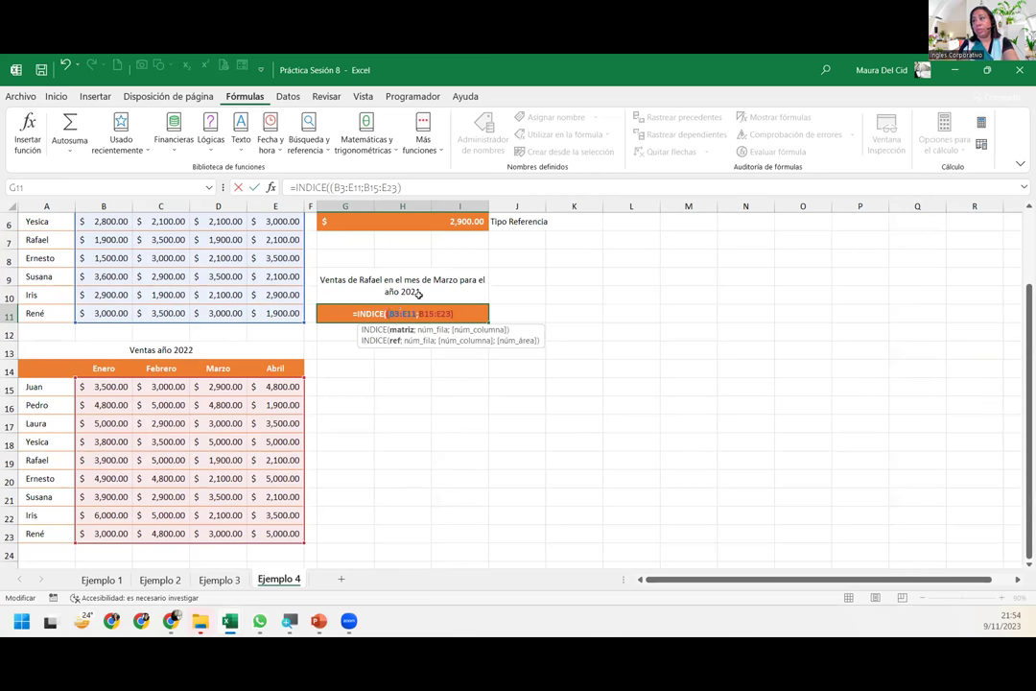
type(";")
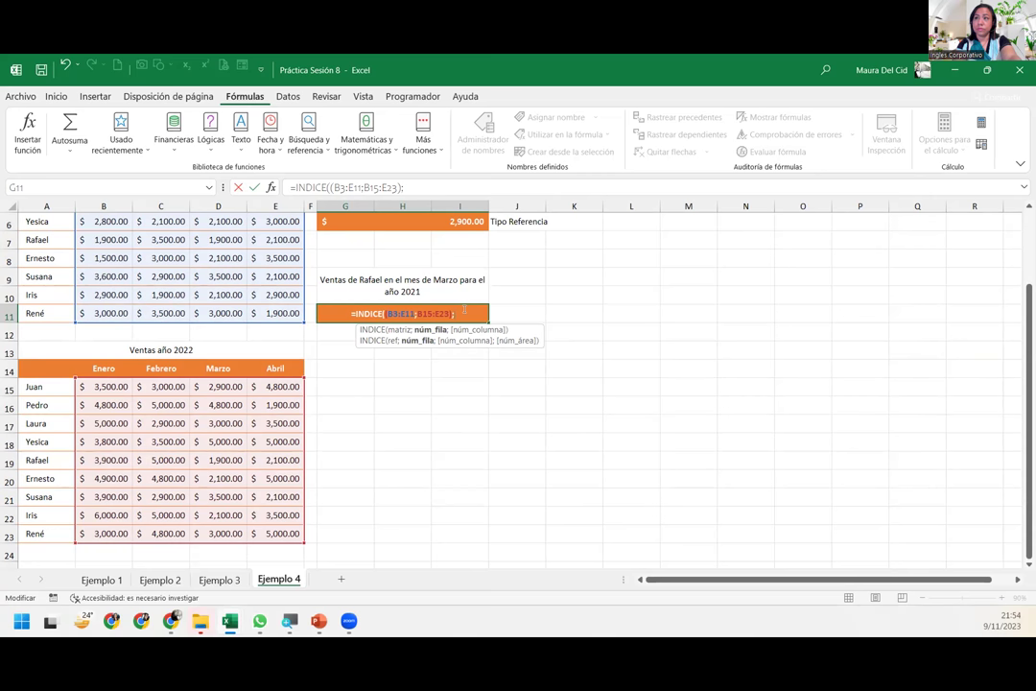
type("5")
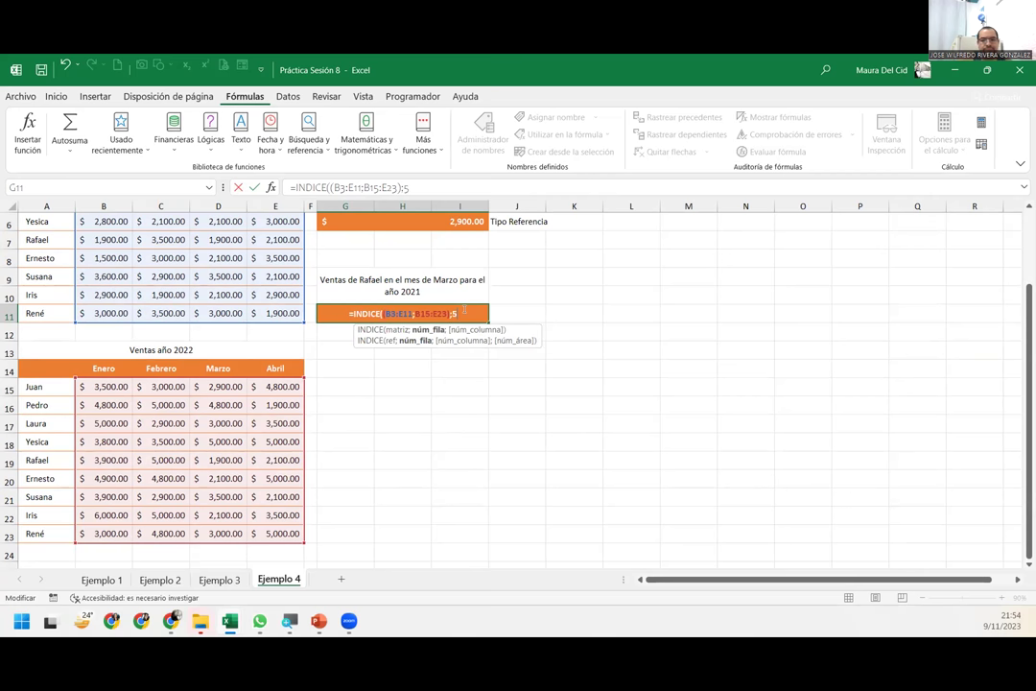
type(";")
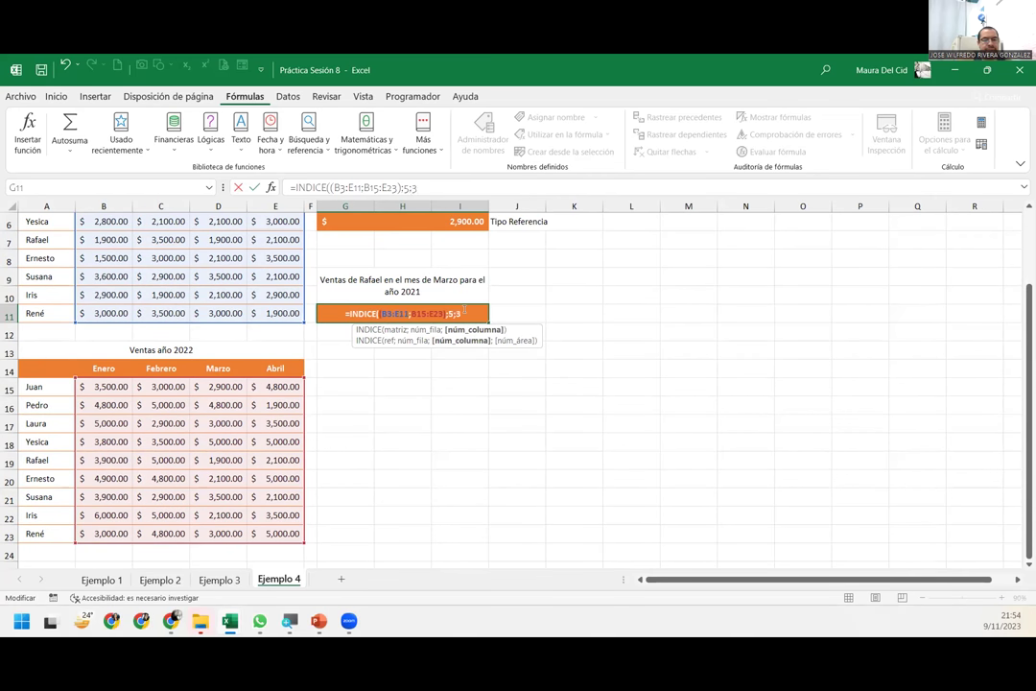
type("3;")
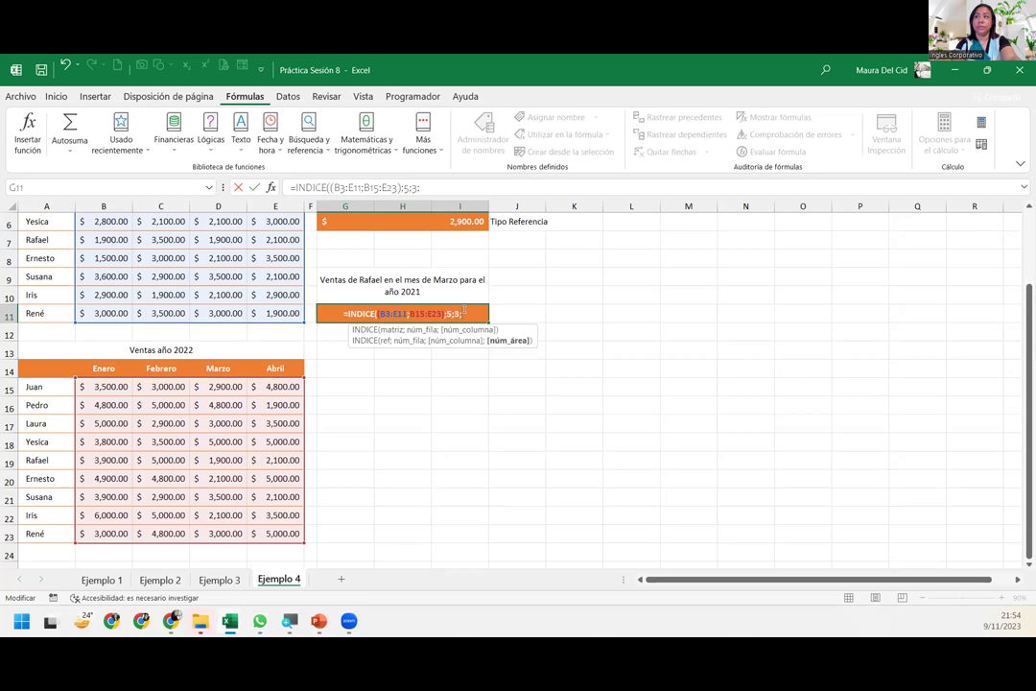
type("1")
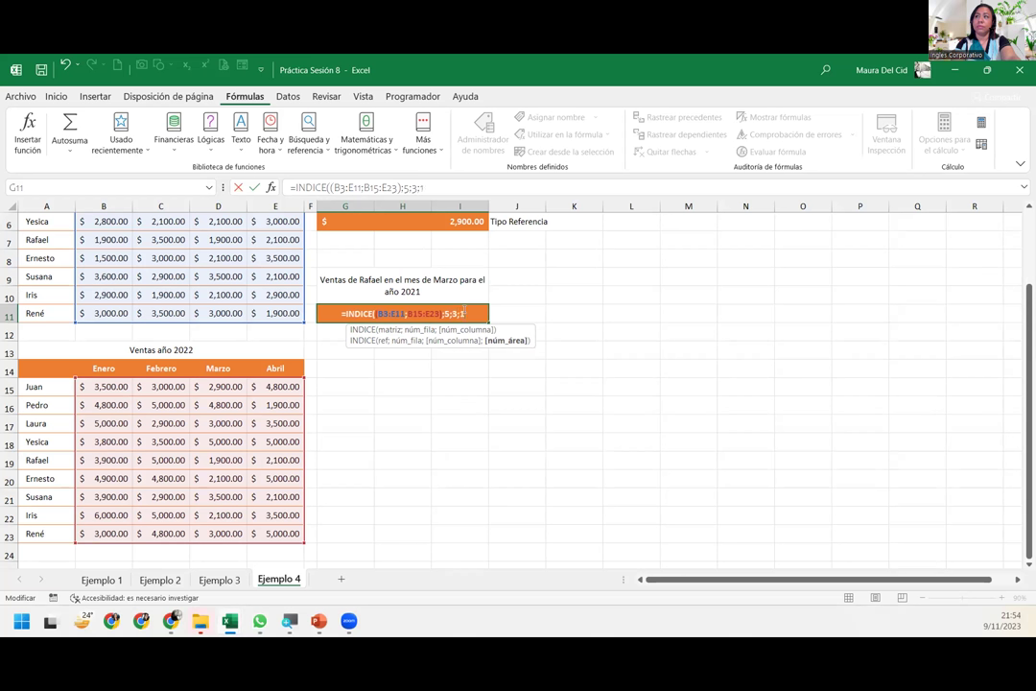
type(")")
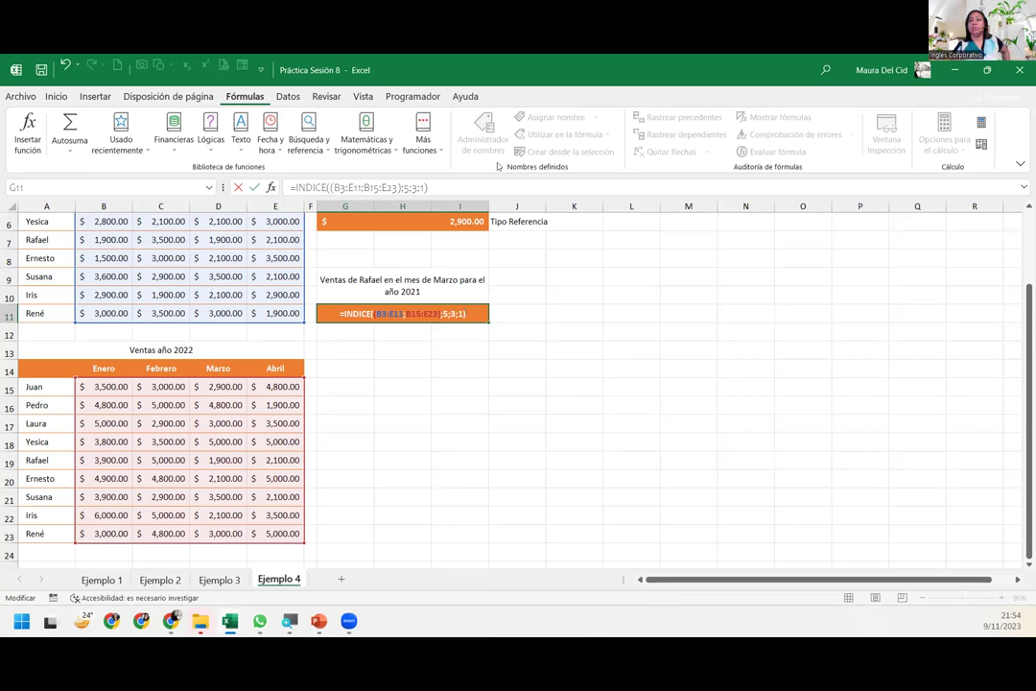
scroll(473, 403, "up", 2)
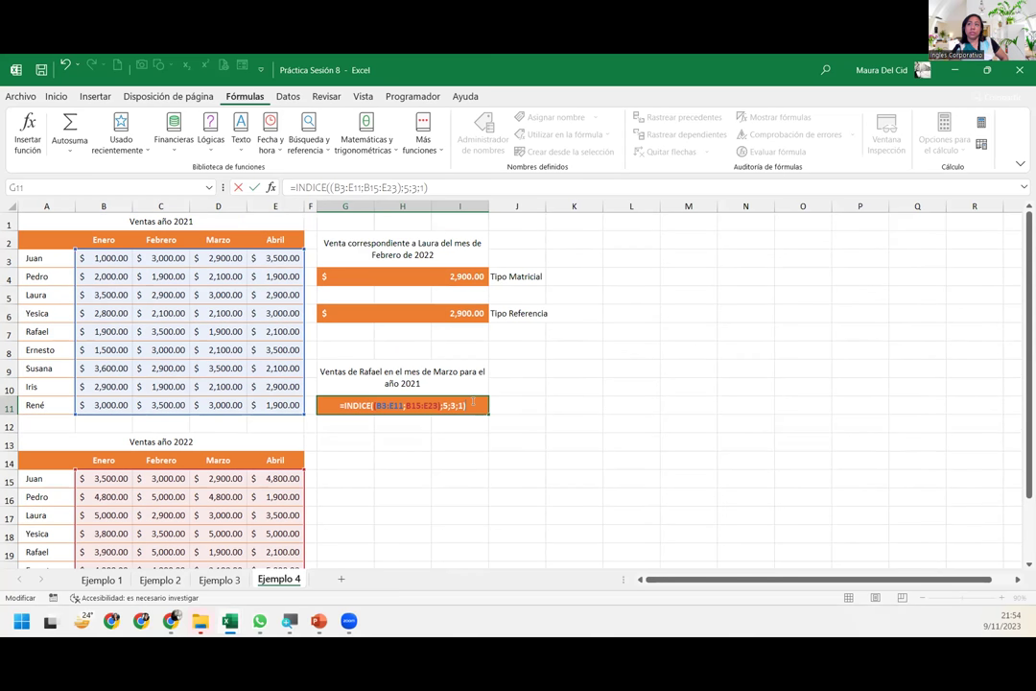
key("Return")
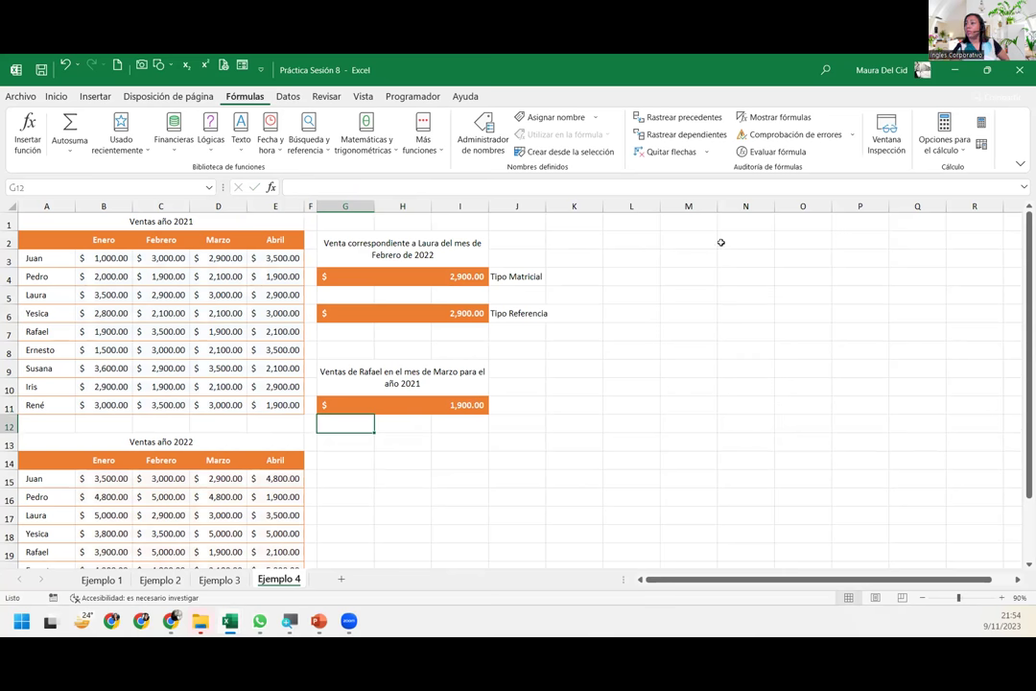
Zoom in and open G11's =INDICE((B3:E11;B15:E23);5;3;1) to review its area argument
left_click(1002, 599)
left_click(1002, 599)
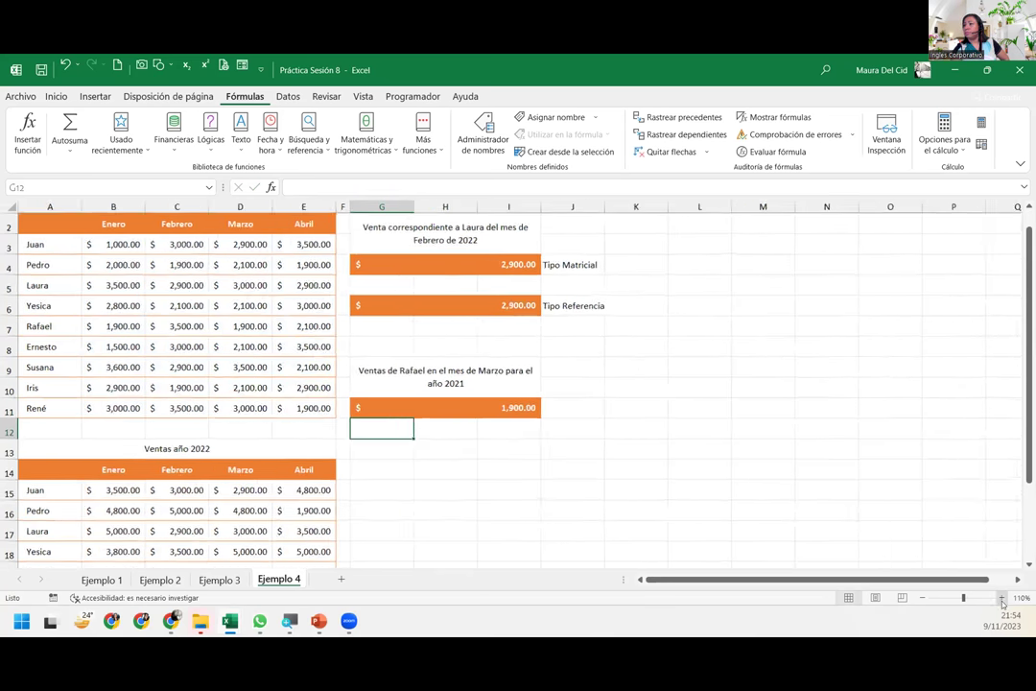
scroll(689, 446, "up", 1, "ctrl")
scroll(655, 430, "up", 1, "ctrl")
double_click(671, 428)
left_click(725, 434)
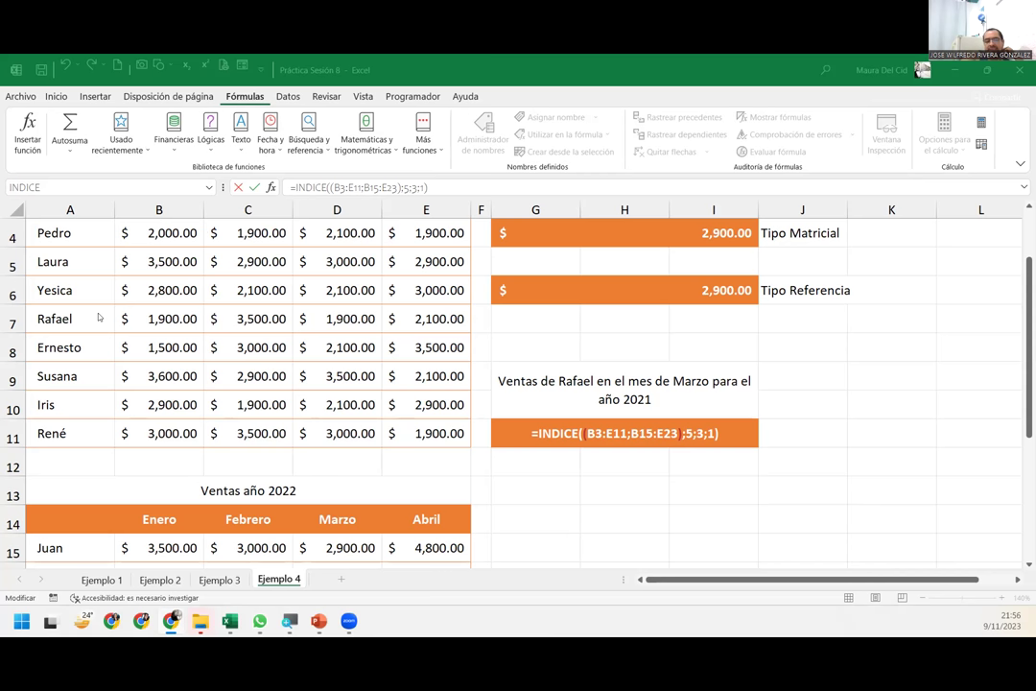
Commit G11 unchanged and highlight the 2021 sales figures B3:E11
scroll(135, 327, "up", 1)
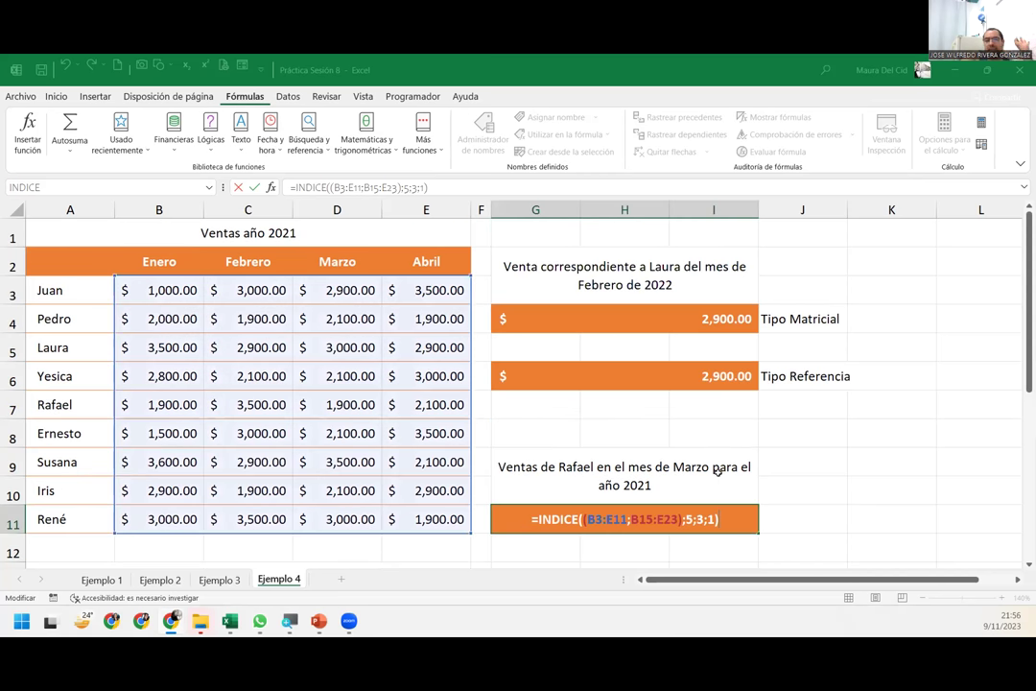
key("Return")
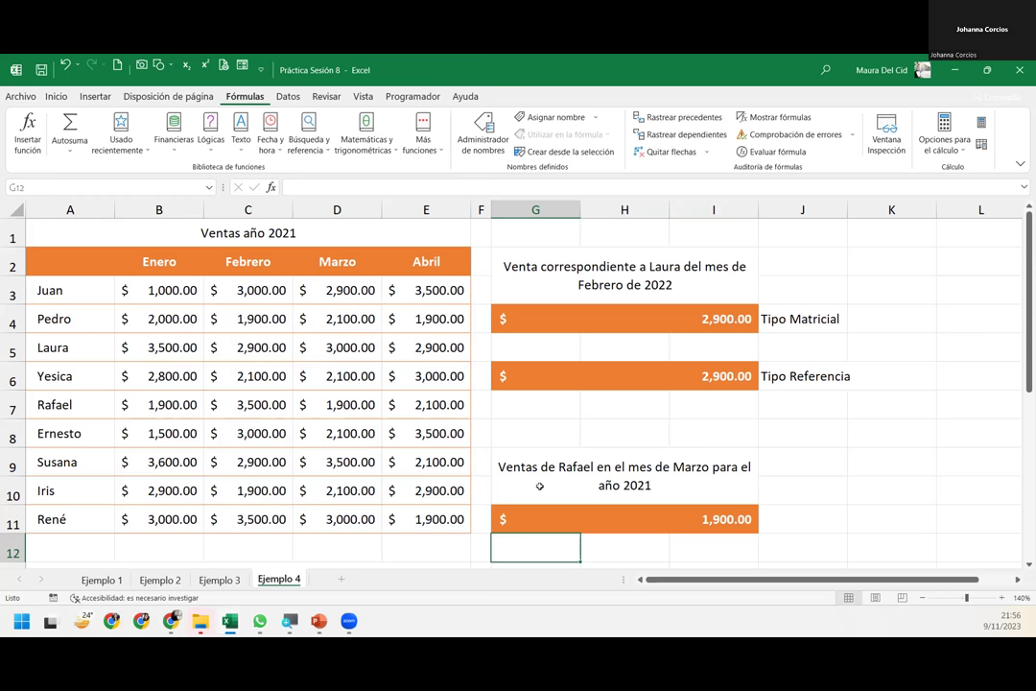
left_click(618, 517)
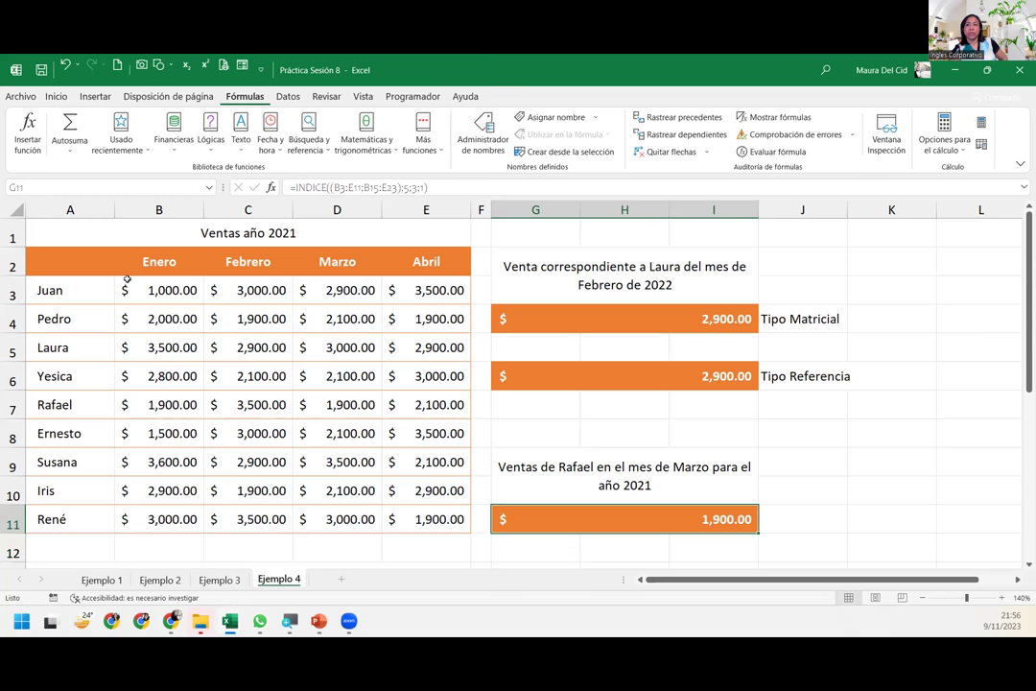
left_click_drag(154, 290, 411, 503)
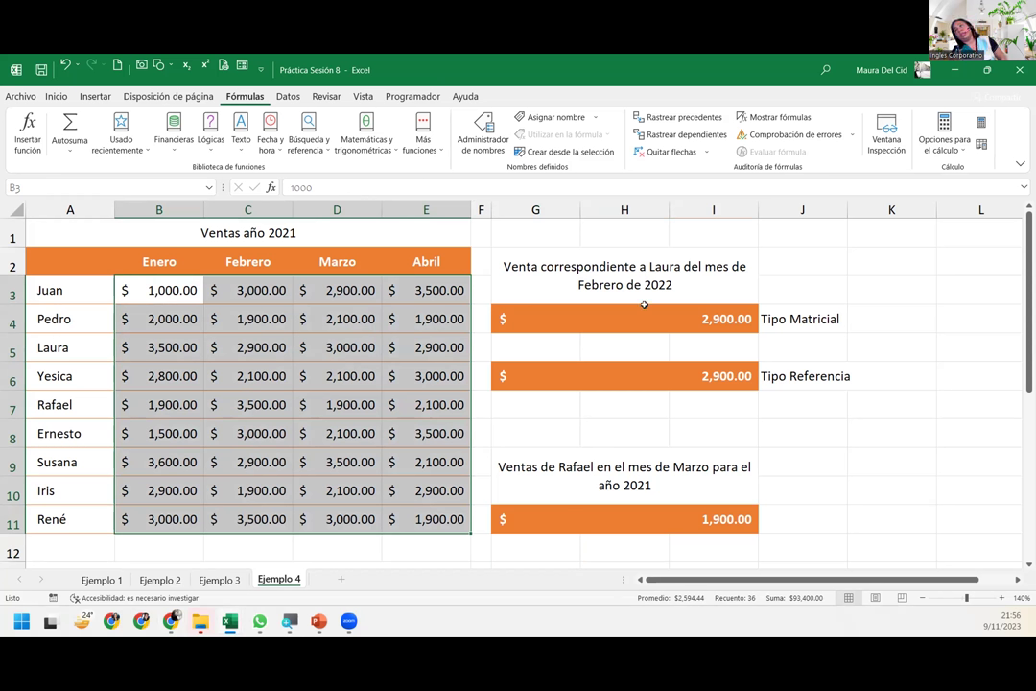
Delete Rafael's row 19 from the Ventas año 2022 table
scroll(239, 490, "down", 5)
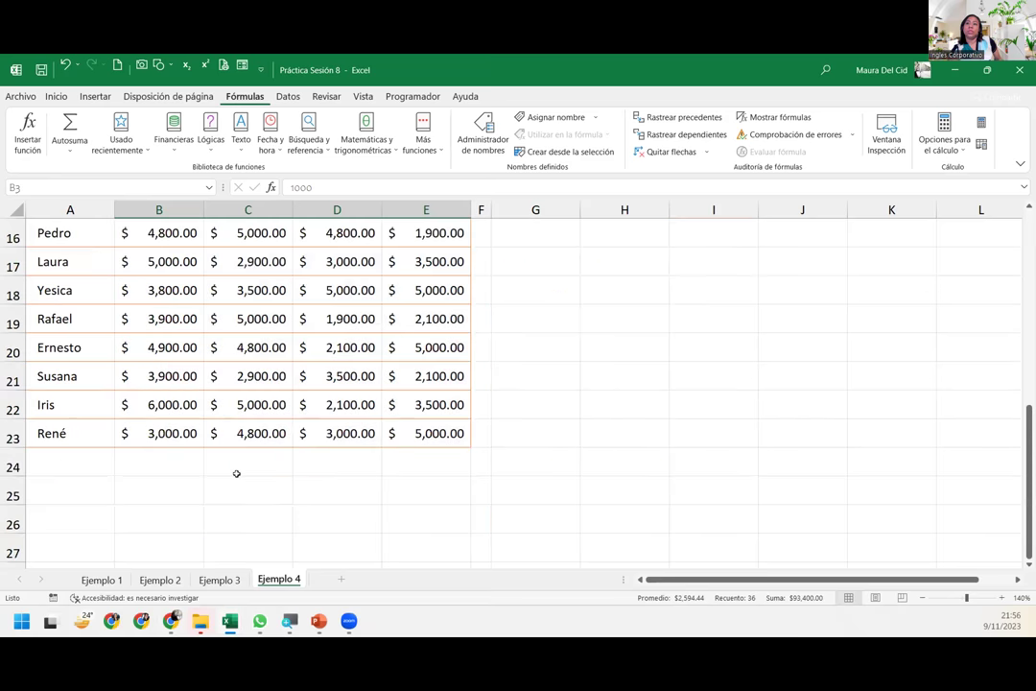
scroll(237, 474, "up", 2)
scroll(236, 463, "down", 1)
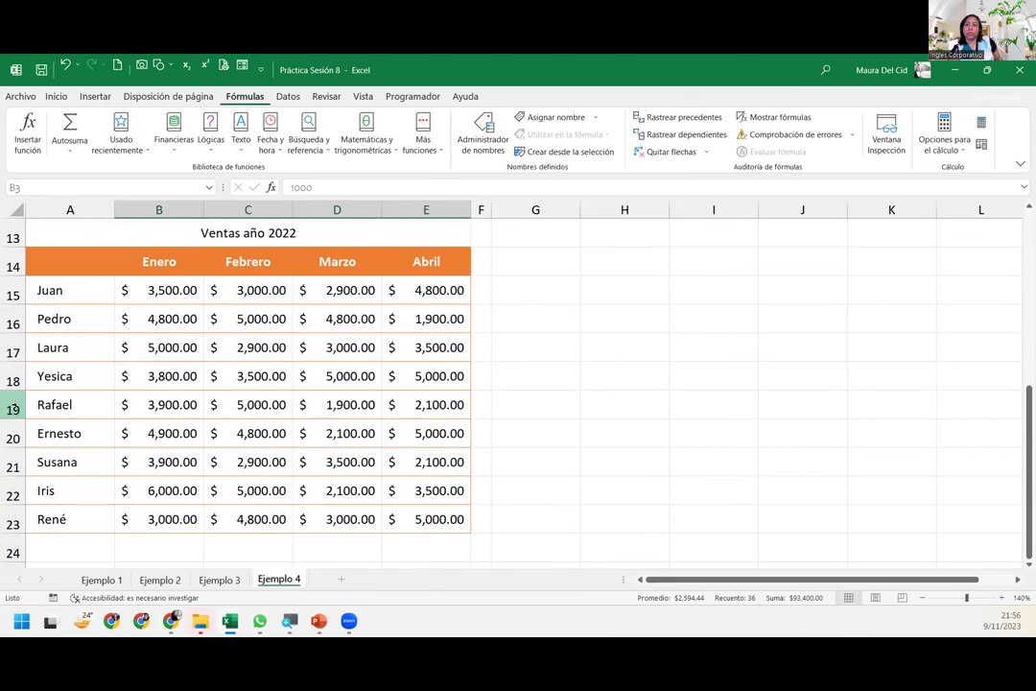
left_click(14, 406)
right_click(14, 406)
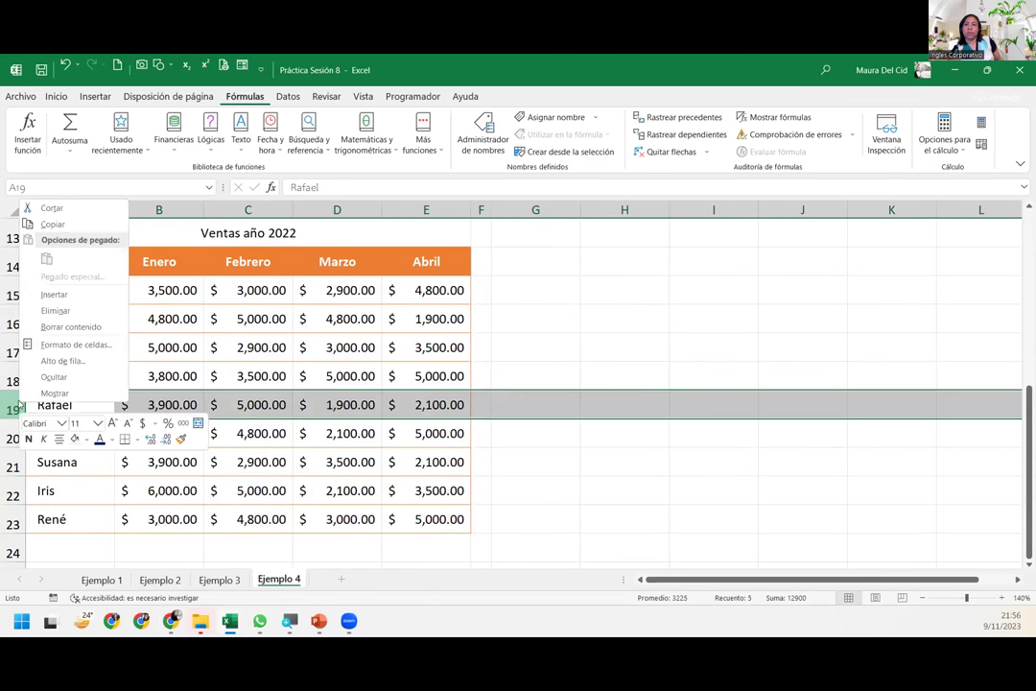
left_click(55, 311)
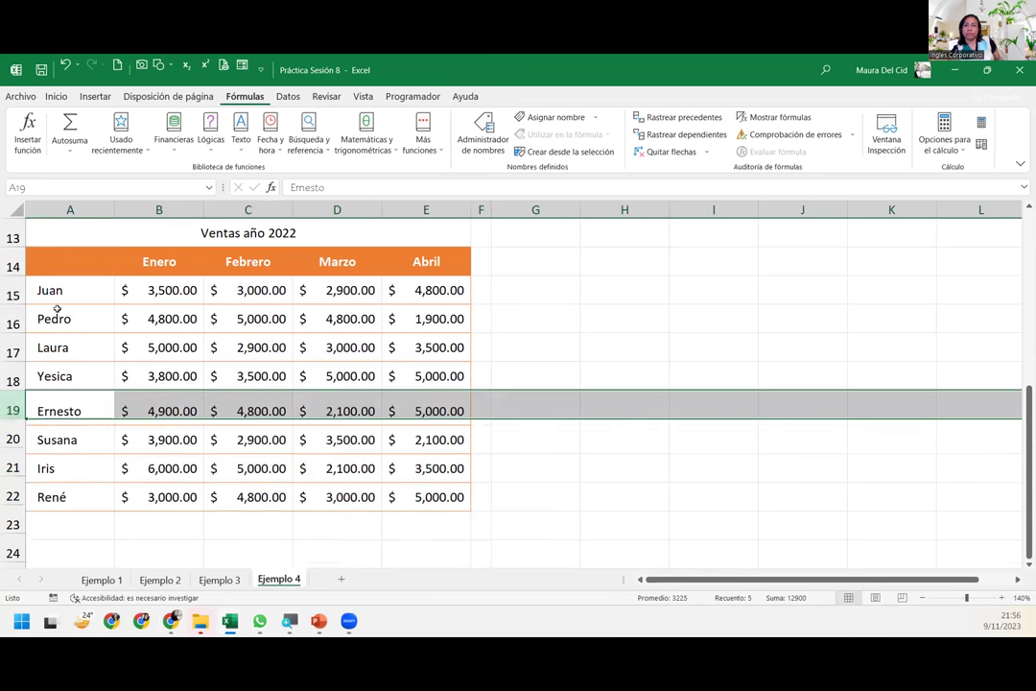
Delete Rafael's row 7 from the 2021 table so the lookup in G10 shows 2,100.00
left_click(69, 405)
scroll(513, 379, "up", 2)
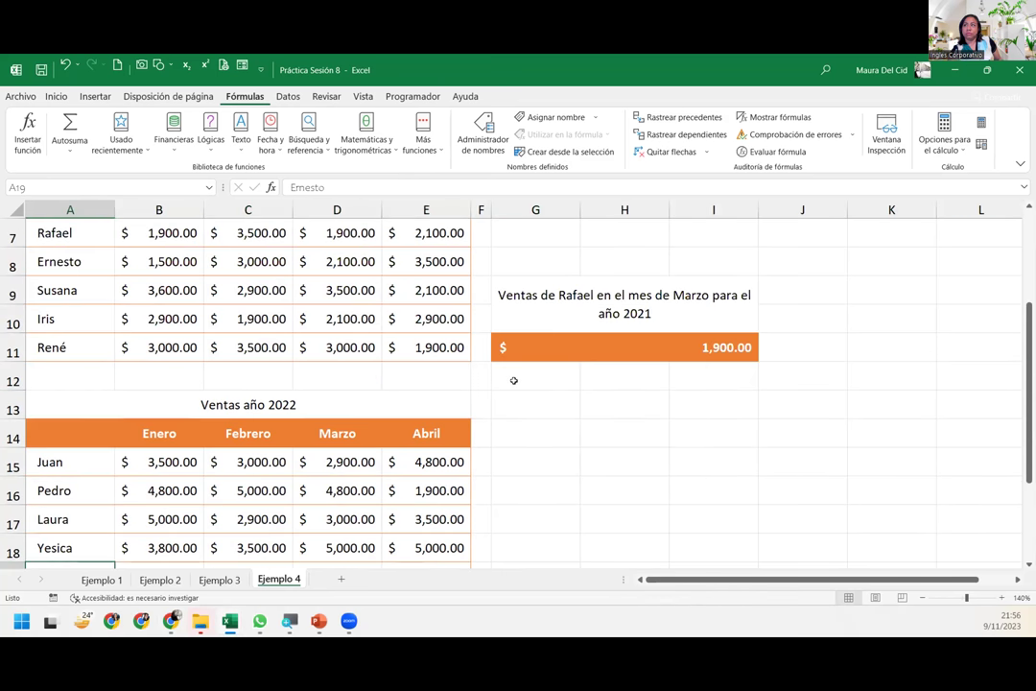
left_click(678, 351)
scroll(677, 351, "up", 2)
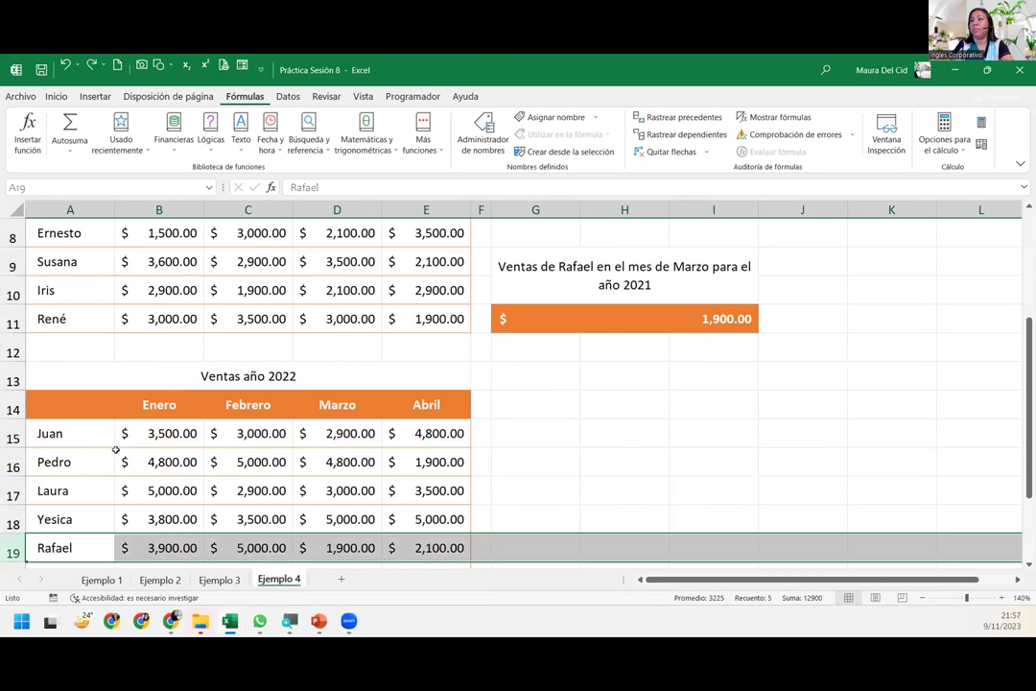
left_click(10, 407)
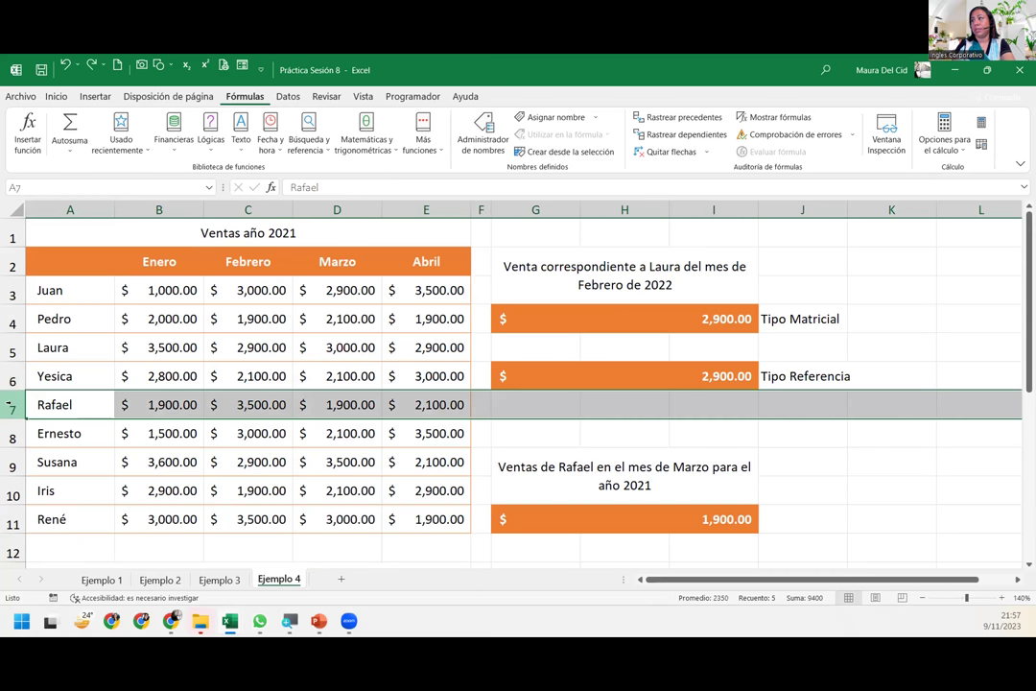
right_click(79, 403)
left_click(109, 313)
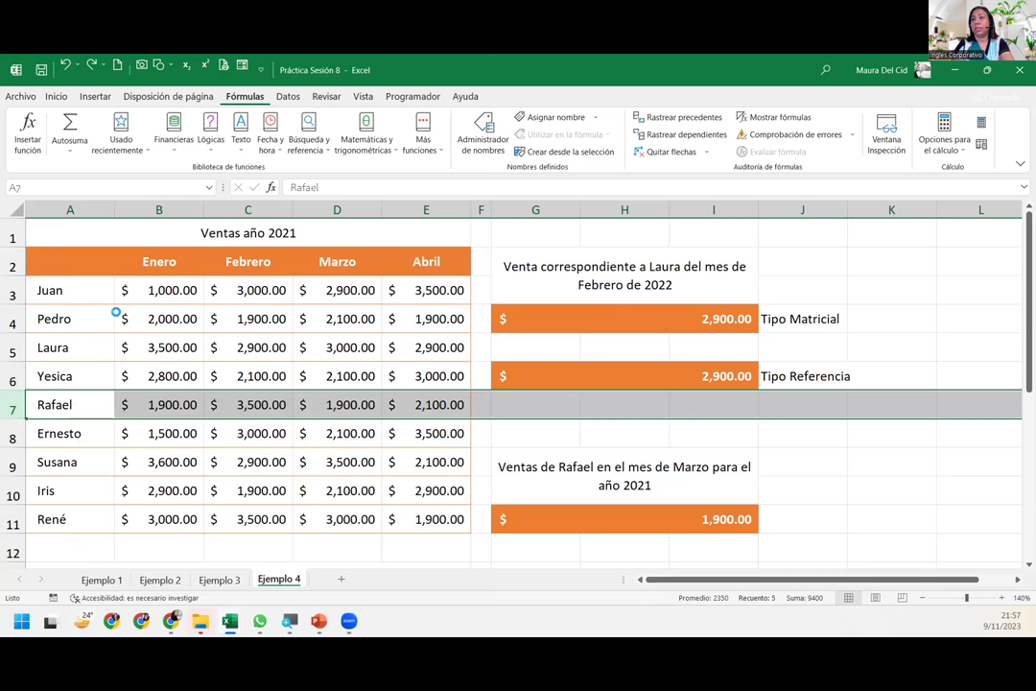
left_click(532, 400)
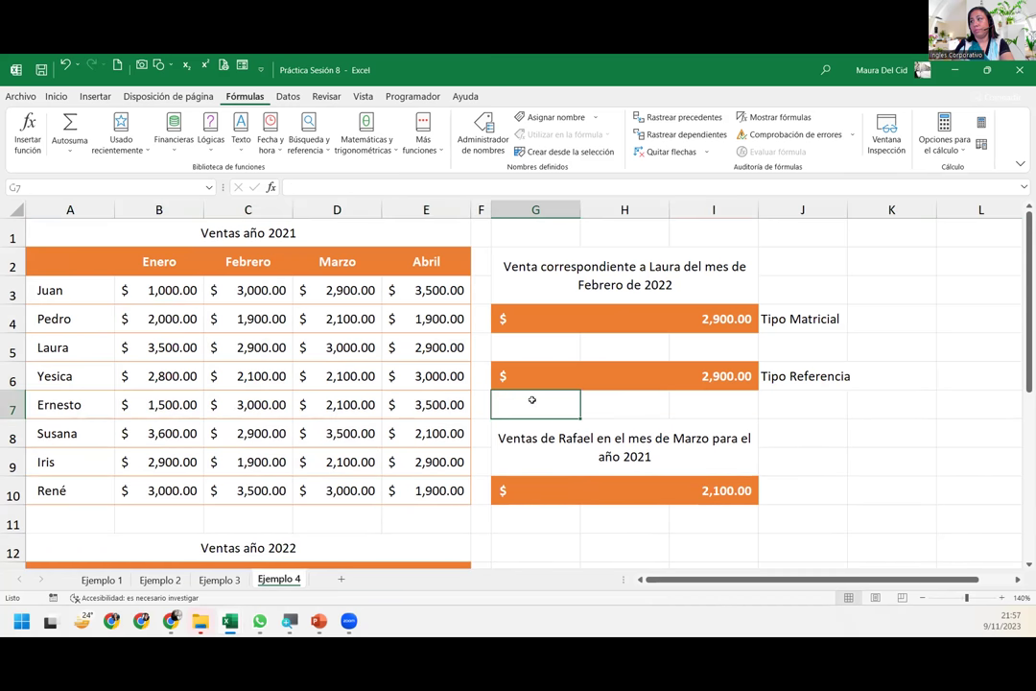
left_click(584, 482)
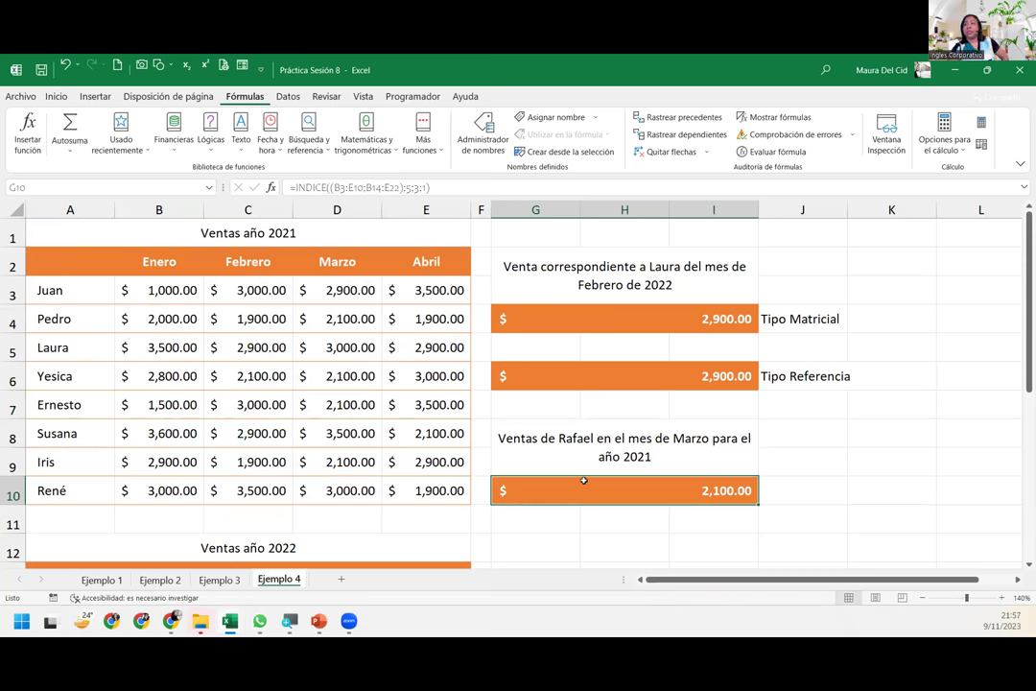
Review G10's INDICE arguments, confirming the formula now returns $2,100.00
double_click(584, 482)
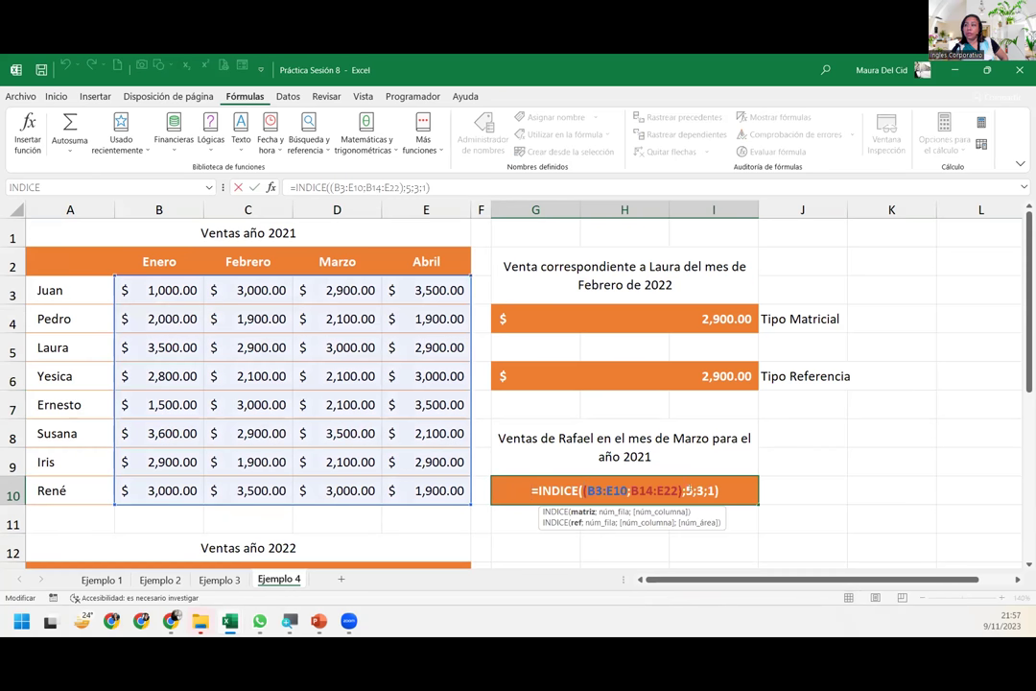
left_click(687, 491)
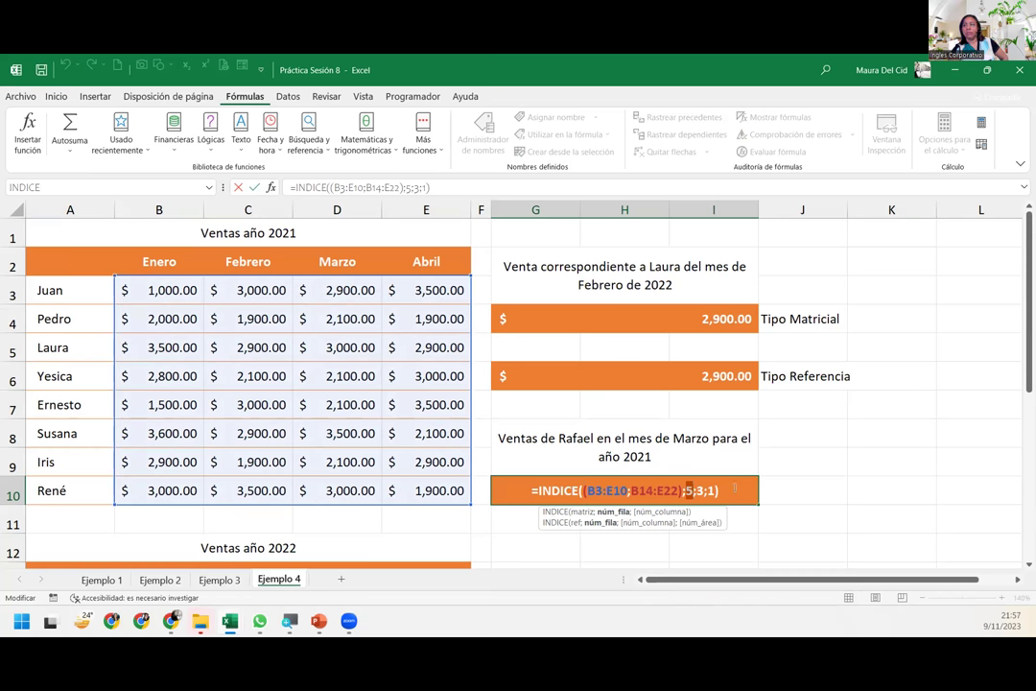
left_click(735, 488)
key("Return")
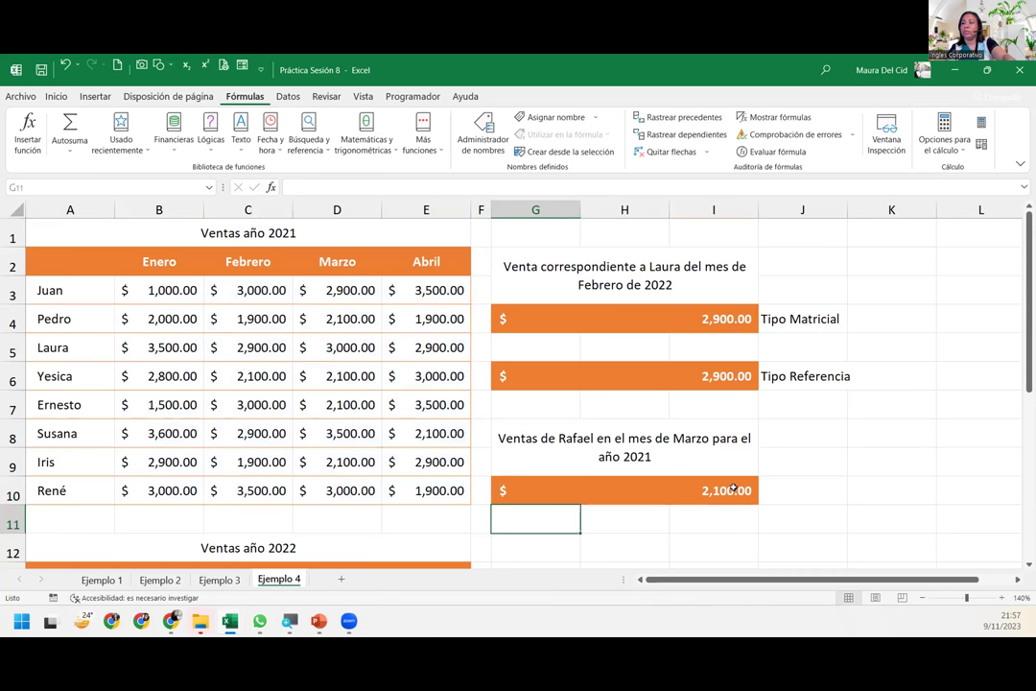
left_click(735, 489)
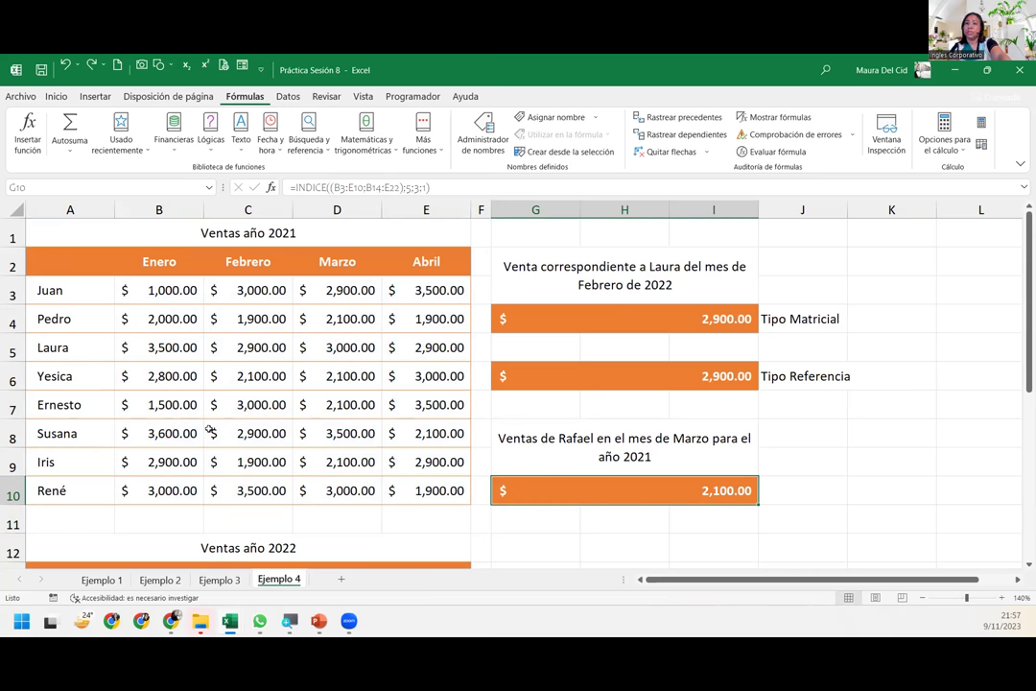
Undo the deletions to restore 1,900.00, then highlight the 2021 table, names and month headers
key("ctrl+z")
mouse_move(57, 261)
left_mouse_down()
mouse_move(449, 557)
mouse_move(447, 519)
left_mouse_up()
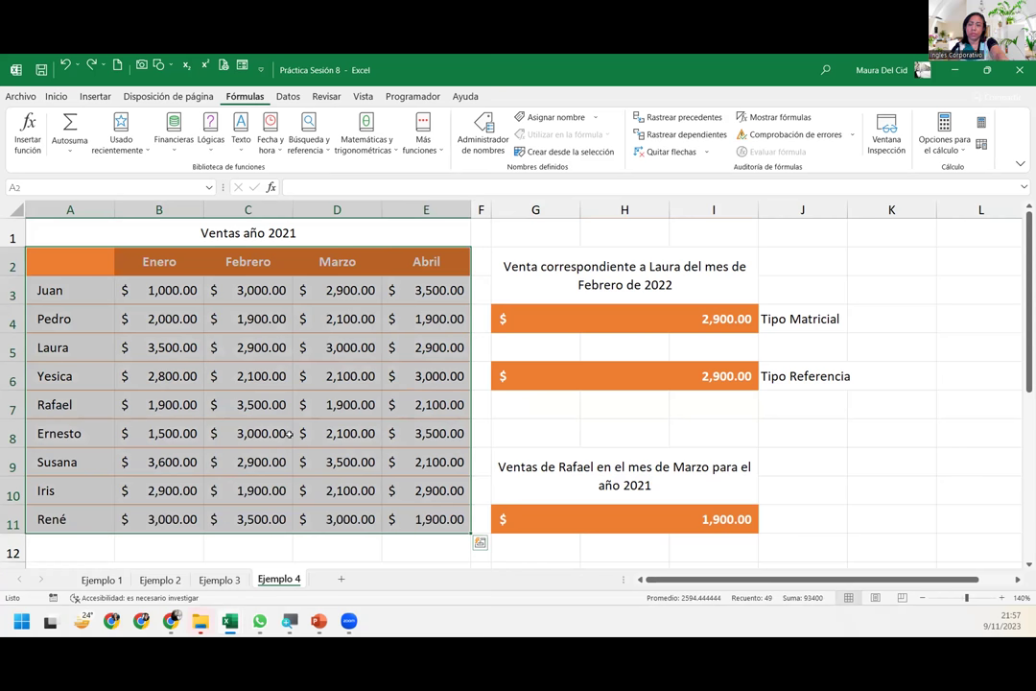
left_click_drag(43, 291, 40, 524)
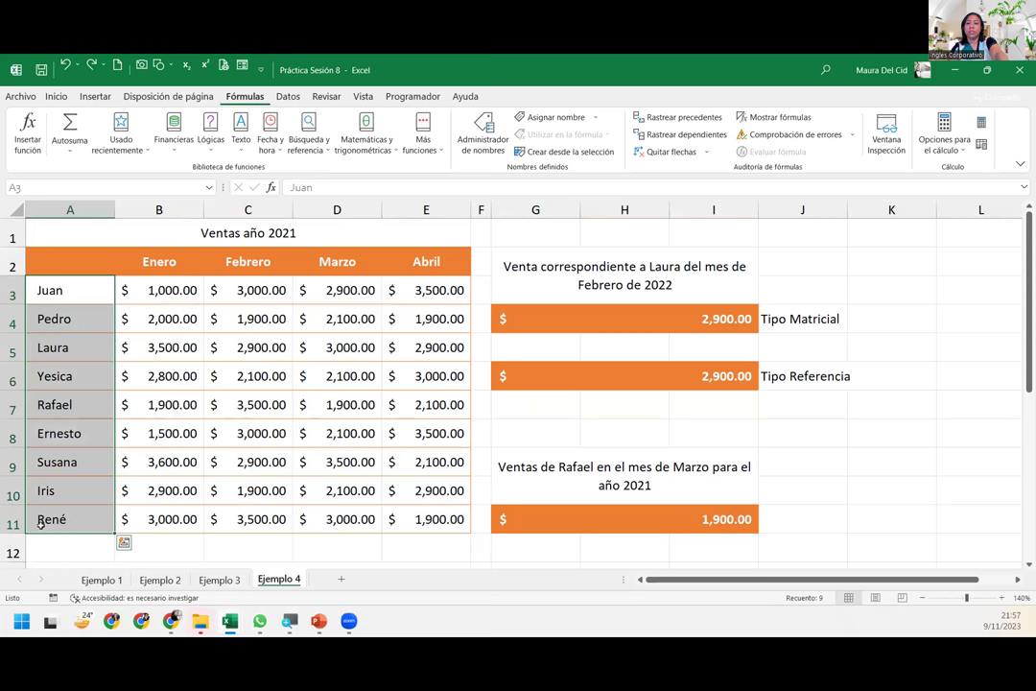
left_click_drag(139, 259, 438, 248)
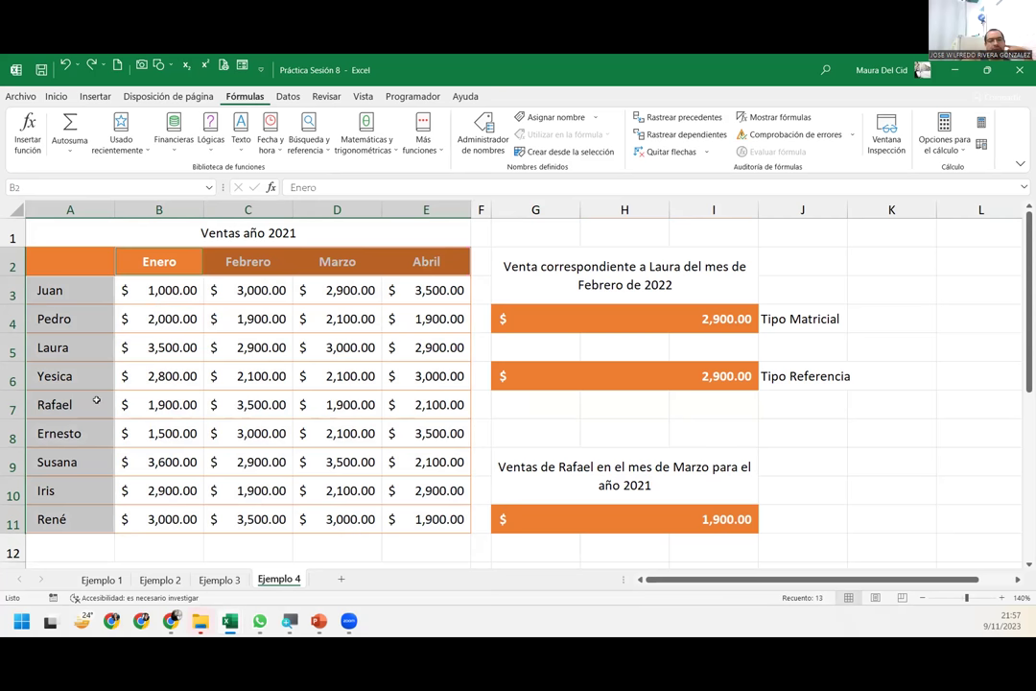
left_click(341, 453)
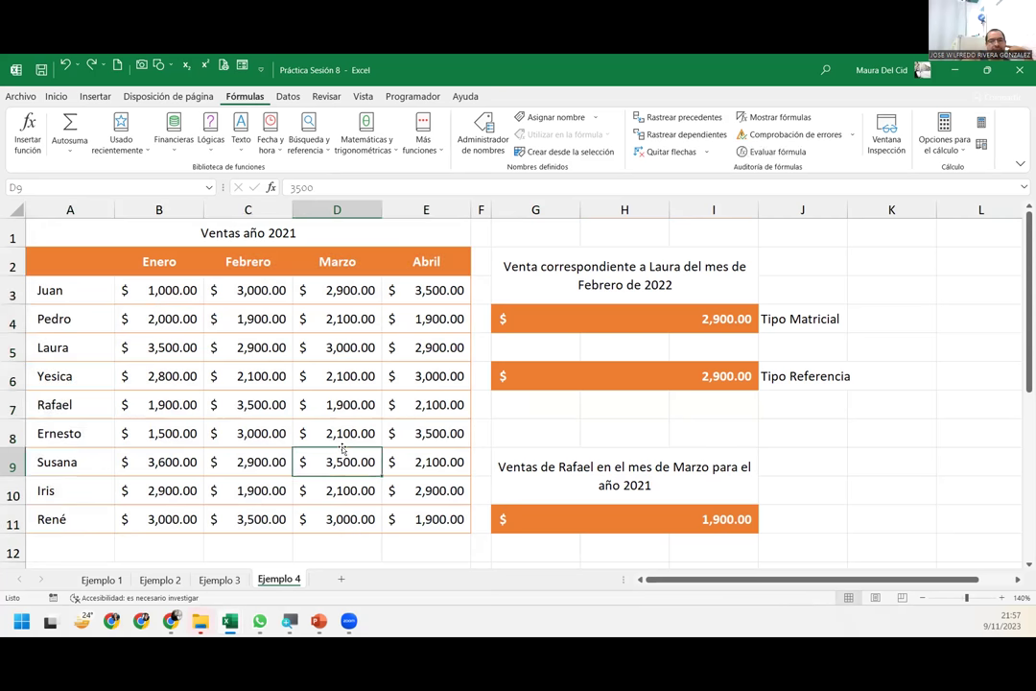
scroll(342, 446, "down", 1)
scroll(343, 444, "up", 1)
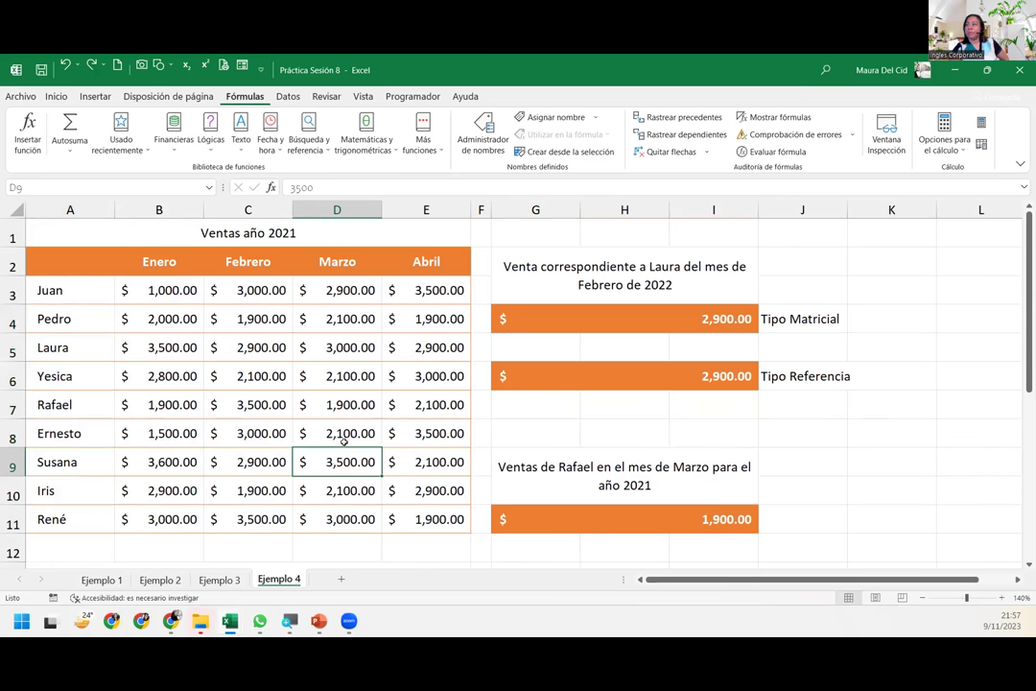
Save the workbook over the existing Práctica Sesión 8 in folder 9-10 after cancelling an accidental close
left_click(1019, 70)
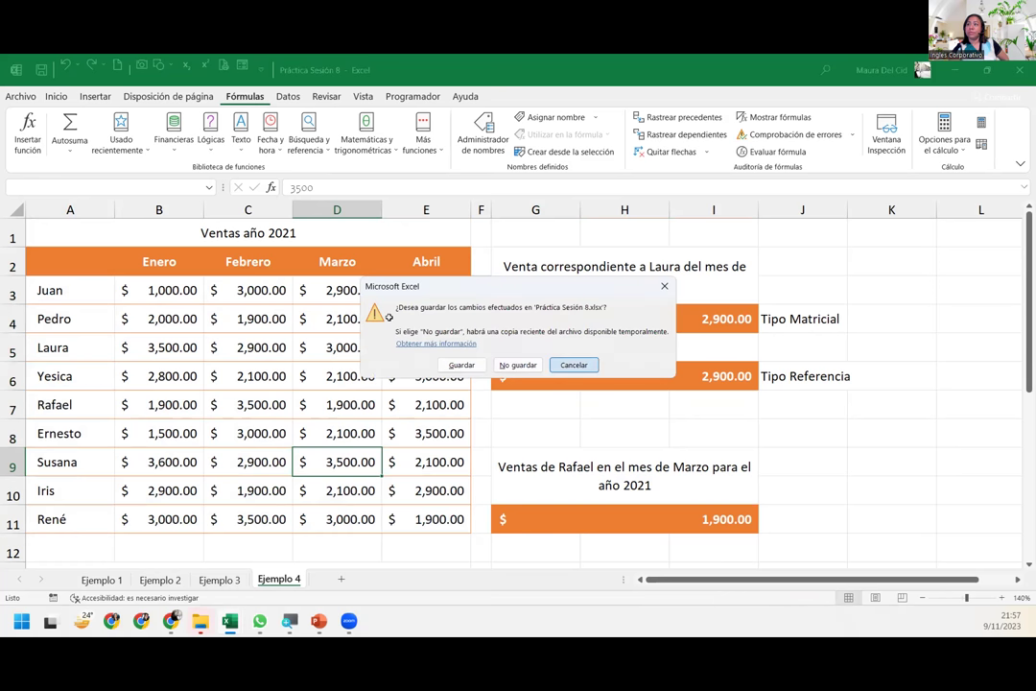
left_click(568, 365)
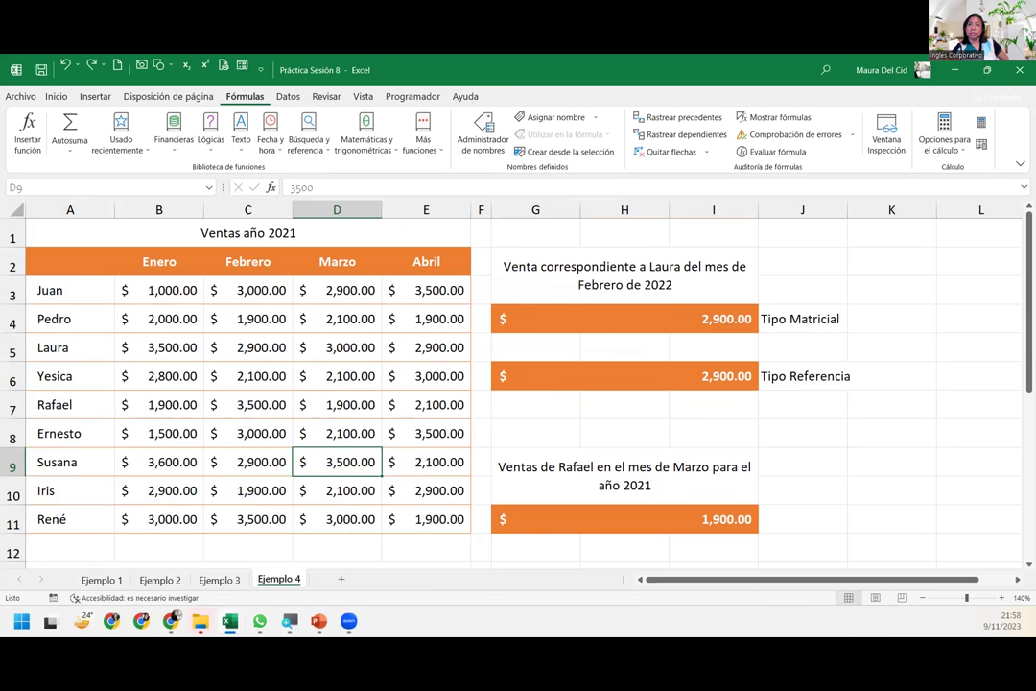
left_click(21, 97)
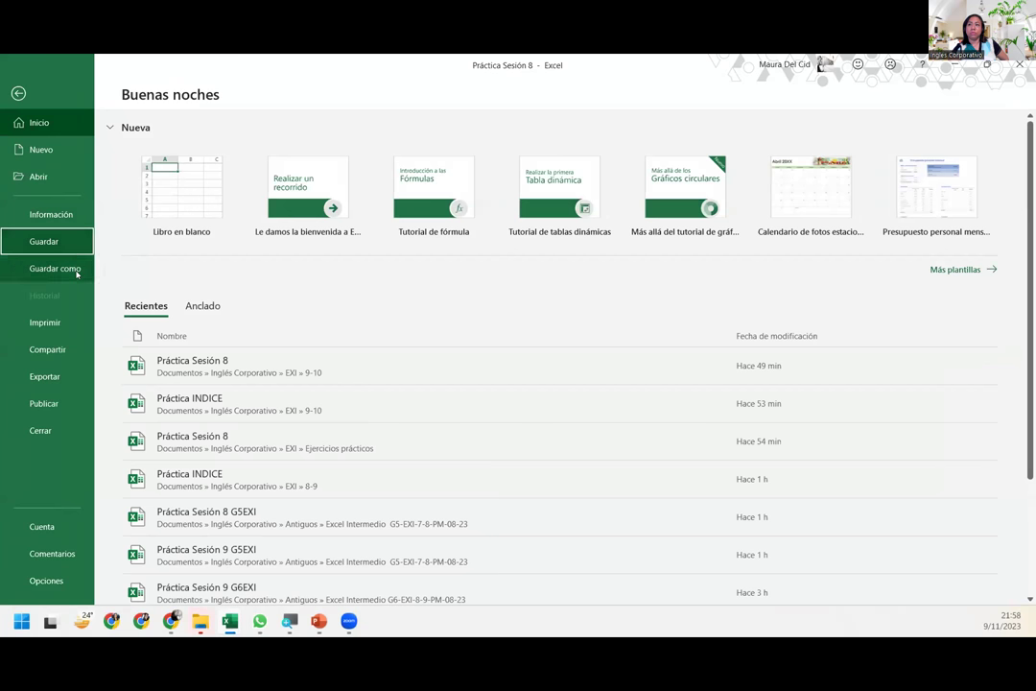
left_click(76, 273)
left_click(201, 320)
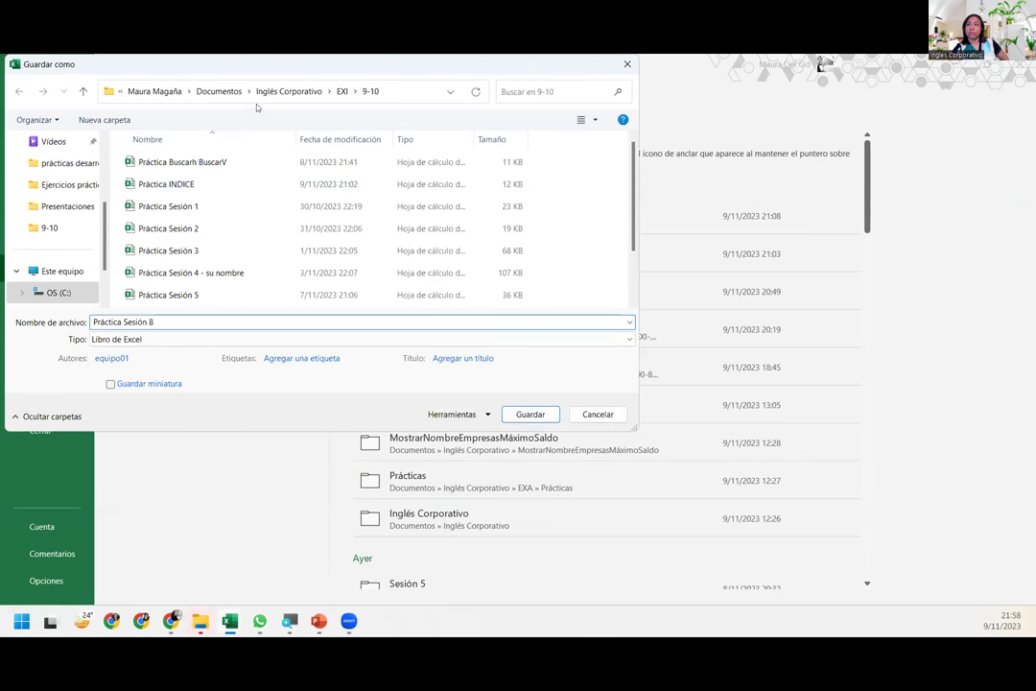
left_click(543, 413)
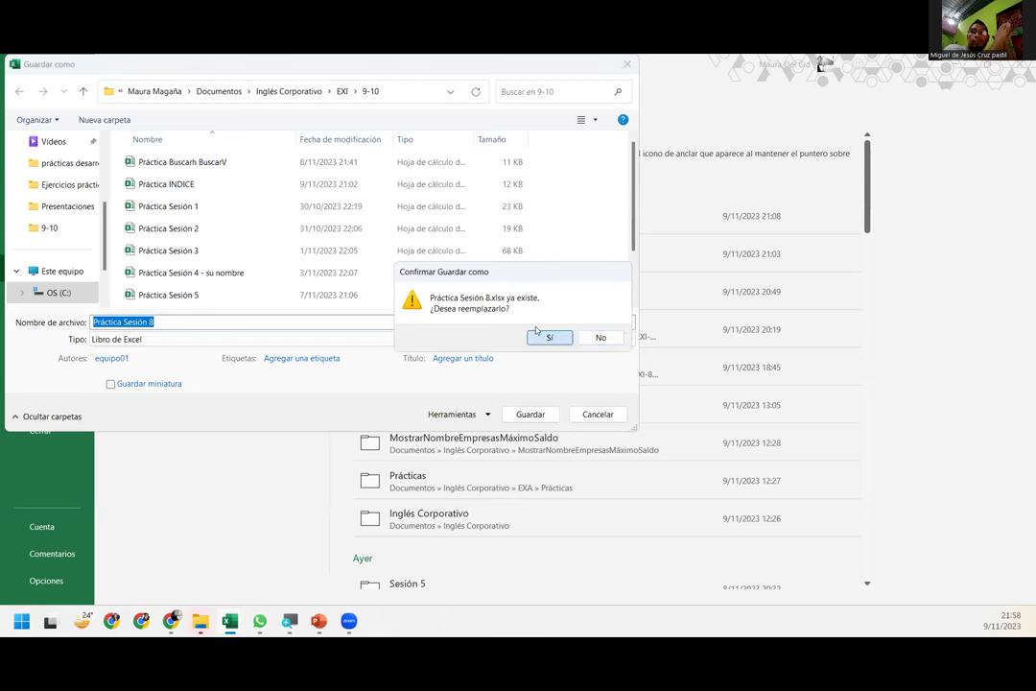
left_click(546, 336)
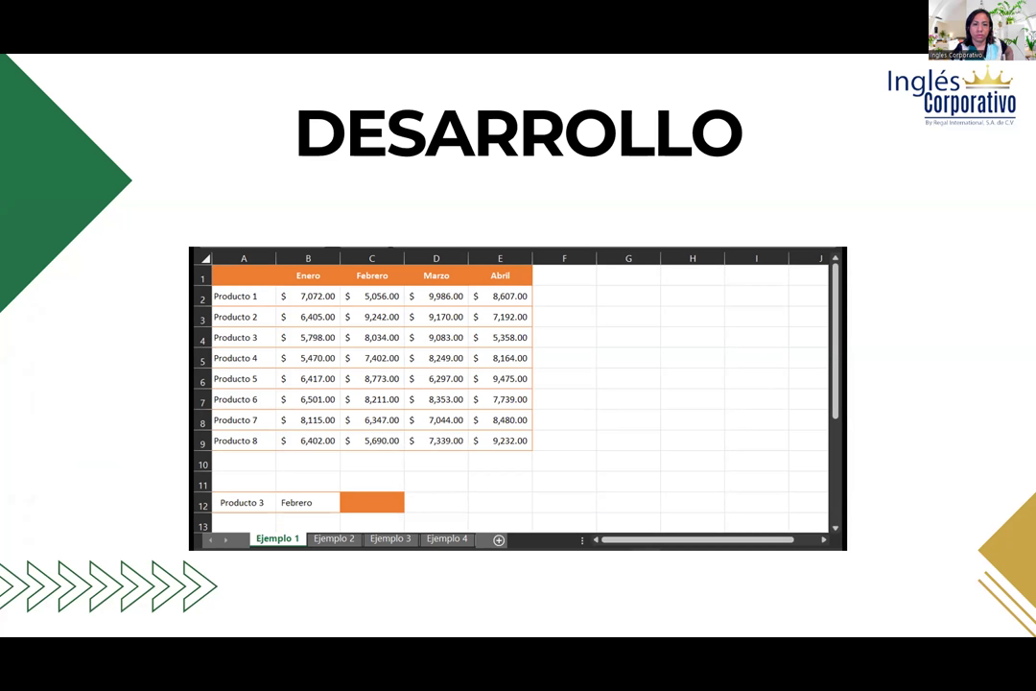
Switch from the PowerPoint DESARROLLO slide to the Práctica INDICE workbook in Excel
key("alt+Tab")
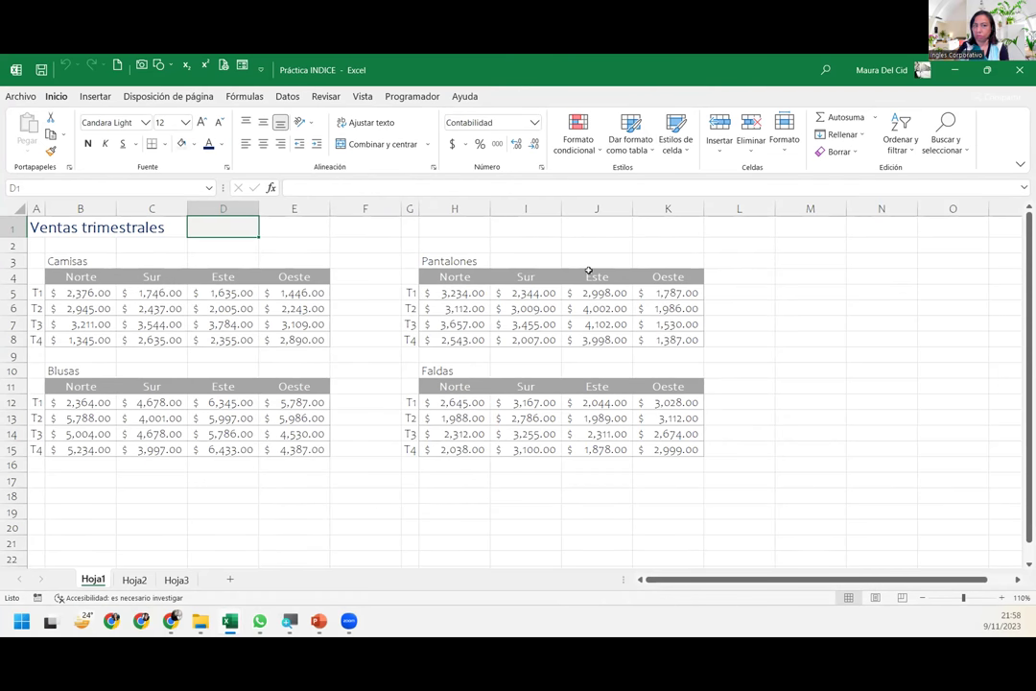
left_click(169, 291)
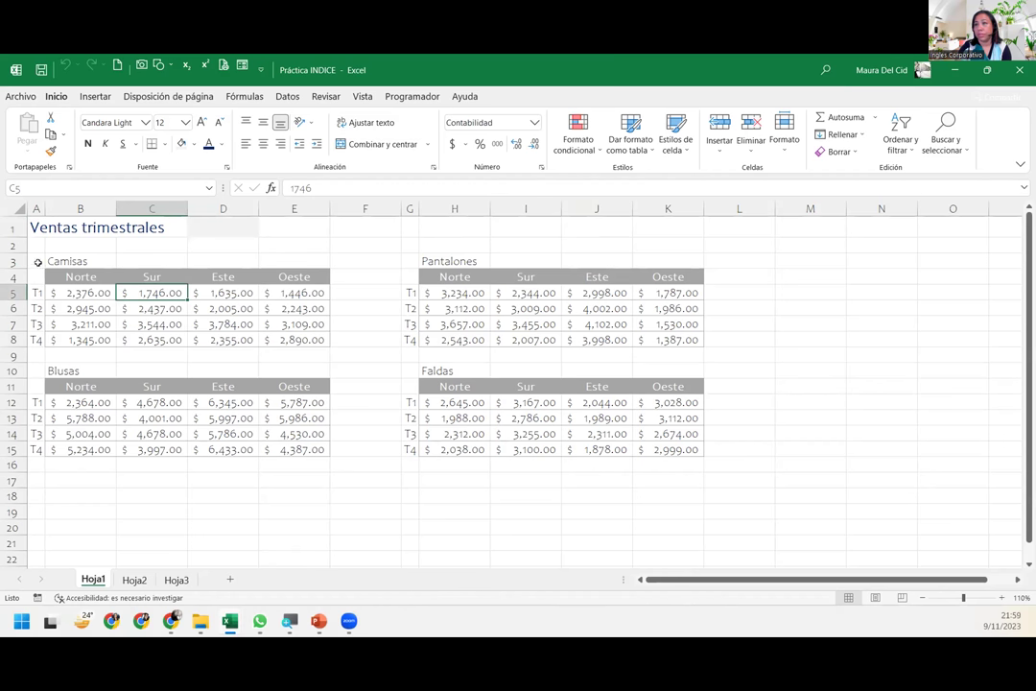
left_click_drag(36, 260, 317, 337)
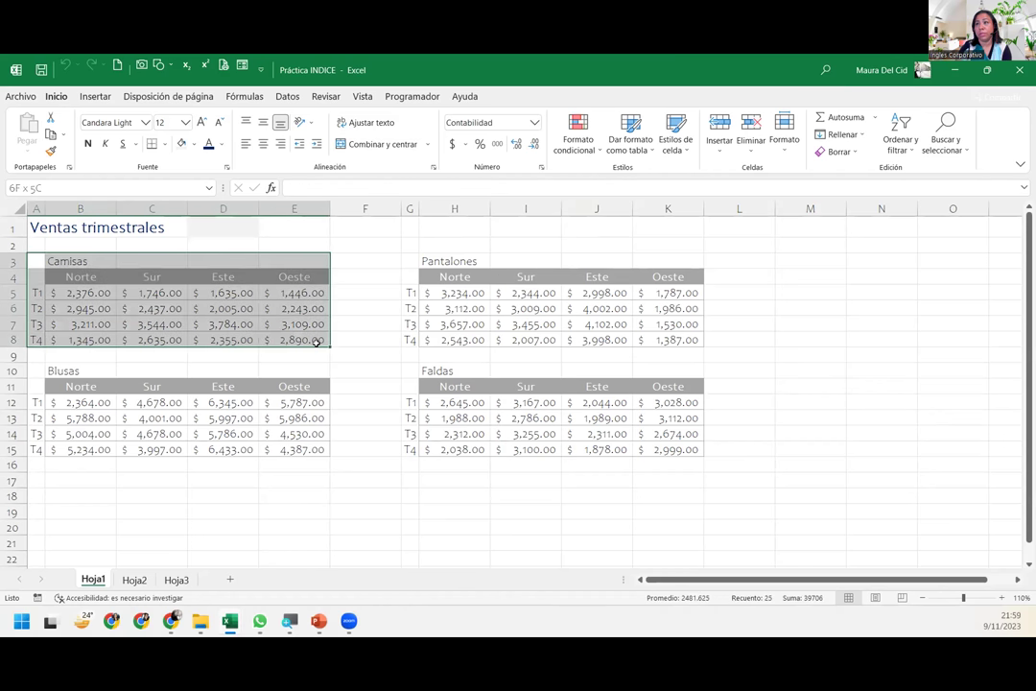
left_click_drag(419, 261, 694, 338)
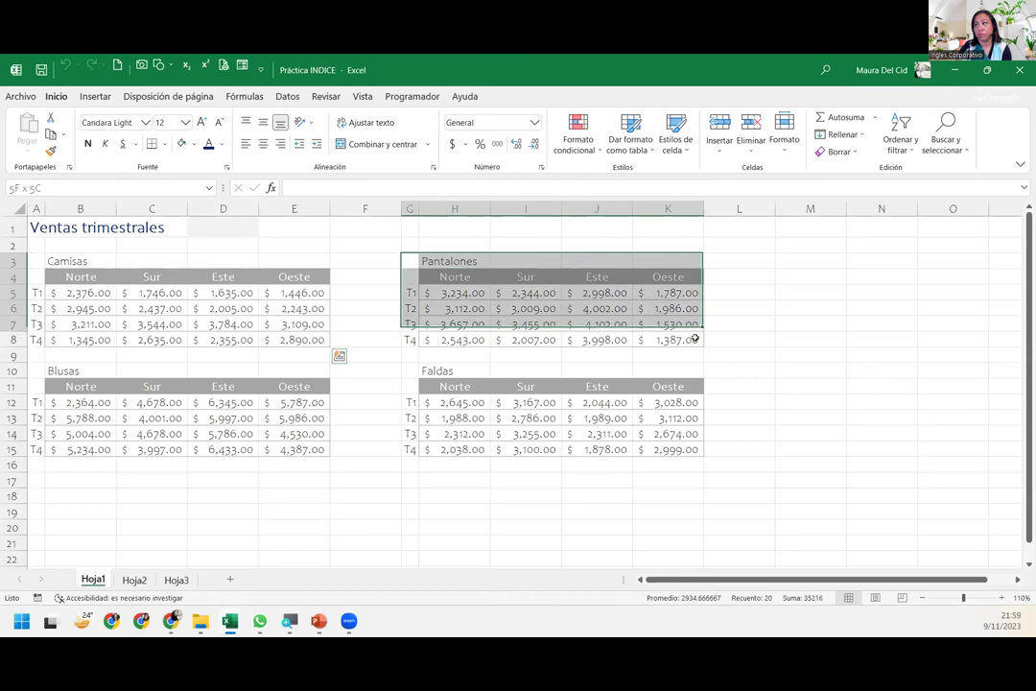
left_click_drag(35, 370, 310, 442)
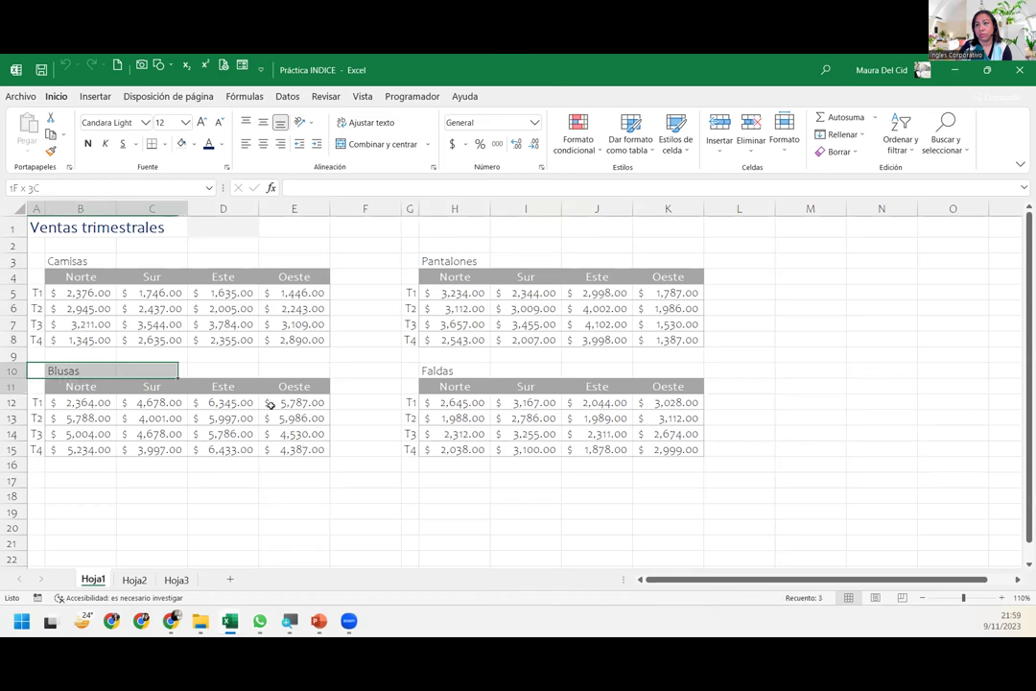
mouse_move(411, 370)
left_mouse_down()
mouse_move(673, 433)
mouse_move(687, 448)
left_mouse_up()
left_click(526, 449)
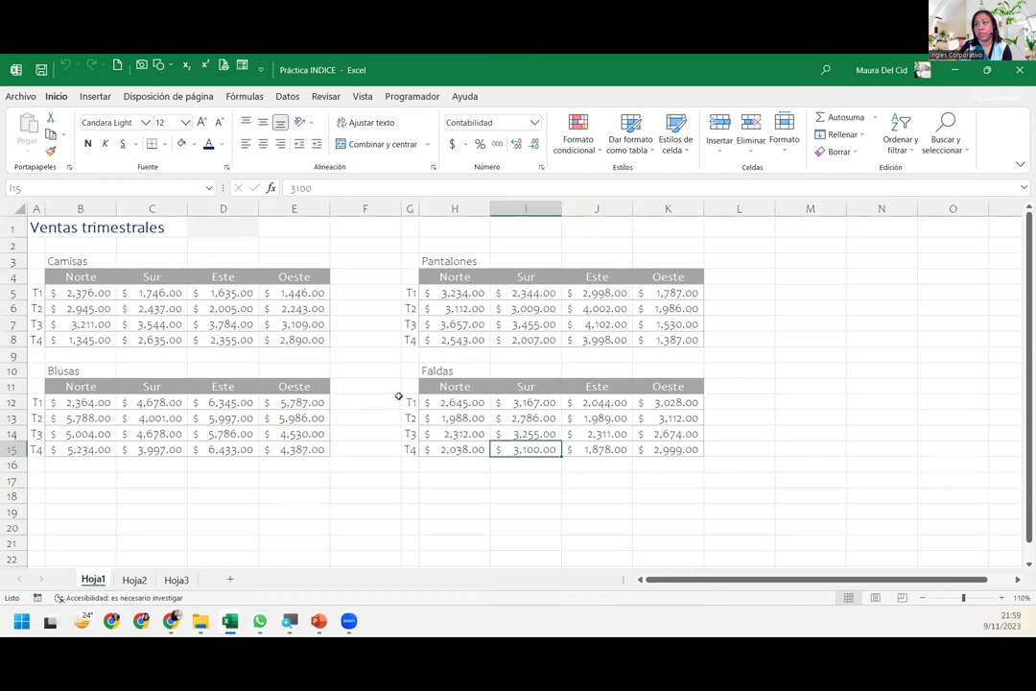
left_click_drag(406, 403, 410, 447)
left_click_drag(442, 386, 689, 378)
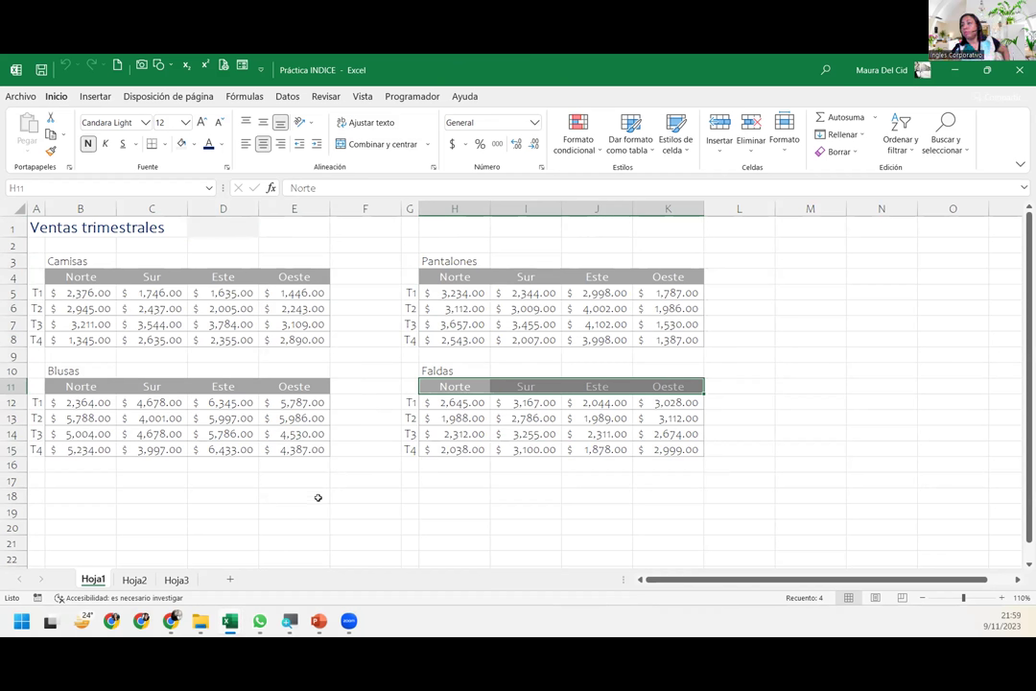
mouse_move(711, 392)
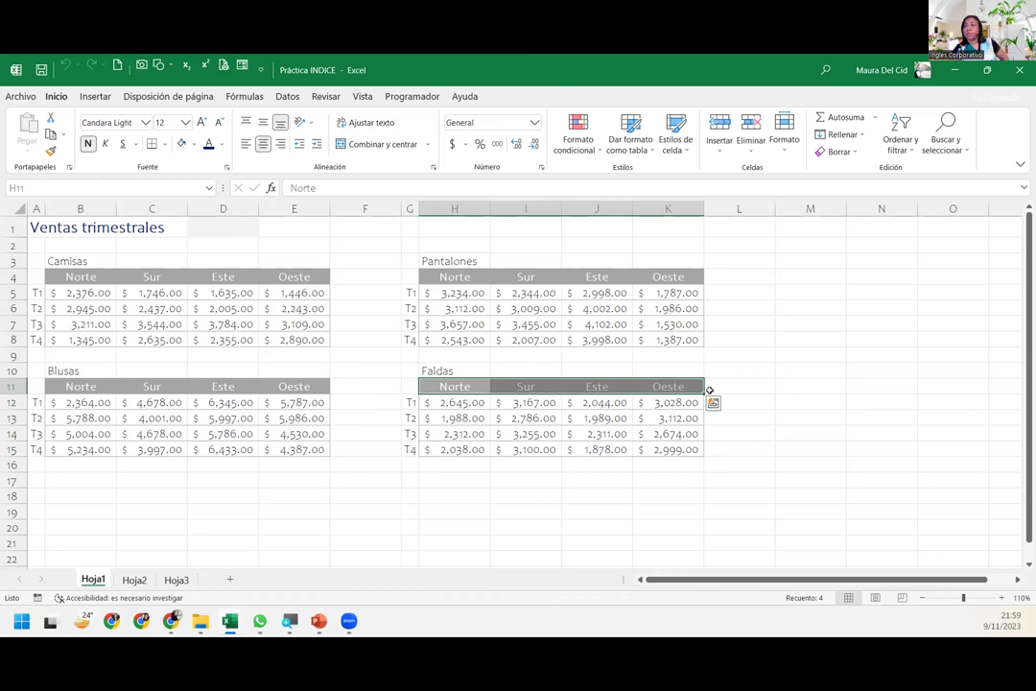
left_click(441, 366)
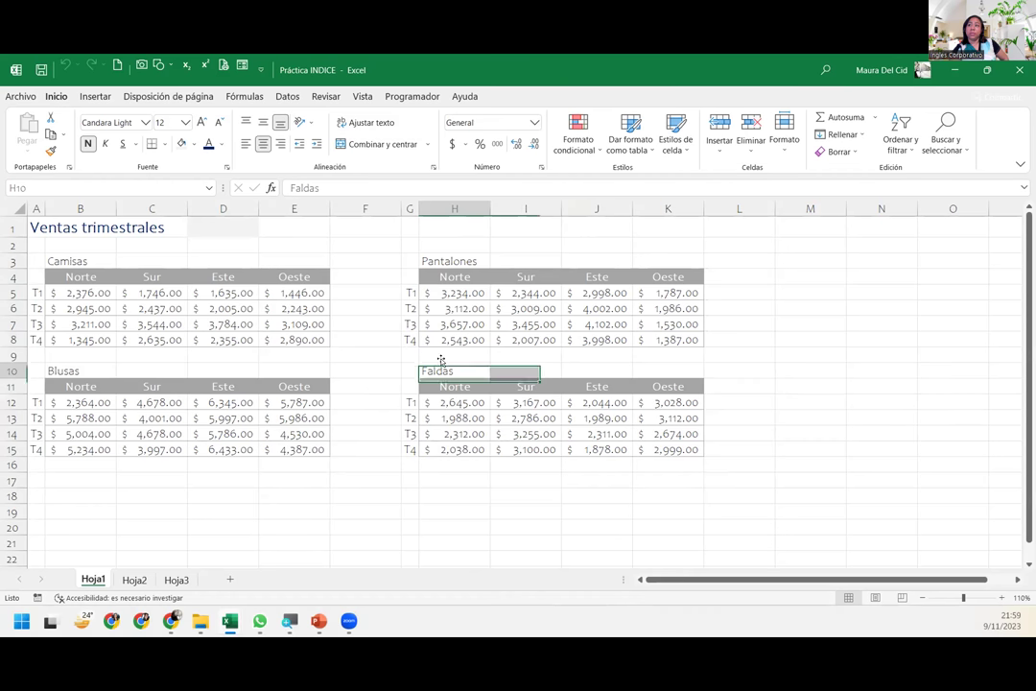
left_click(465, 260)
left_click(95, 261)
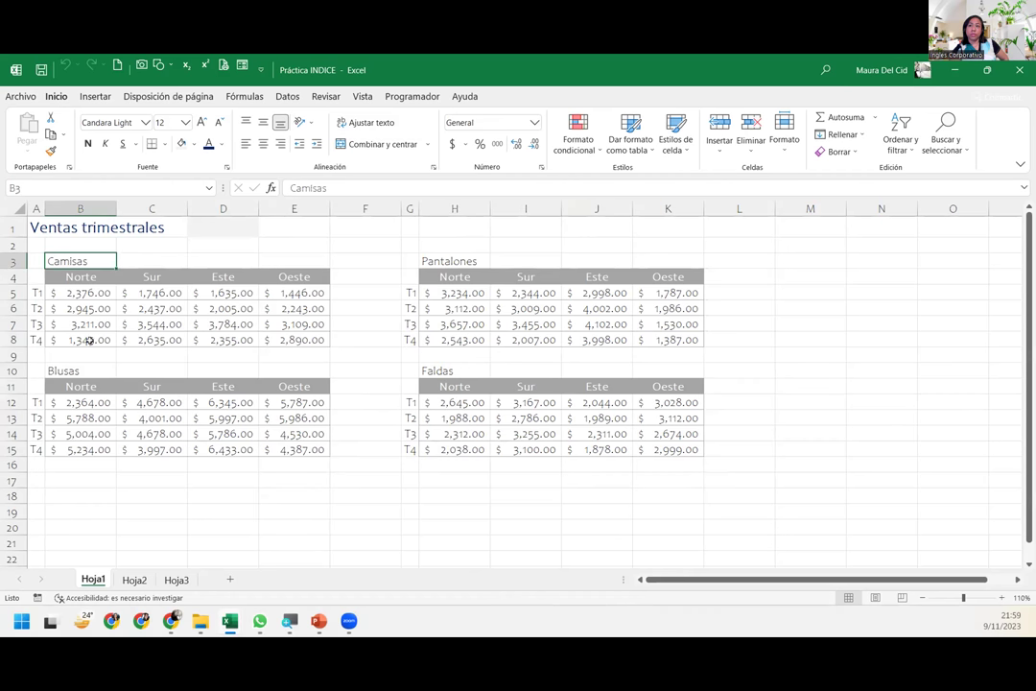
left_click(83, 371)
left_click(220, 228)
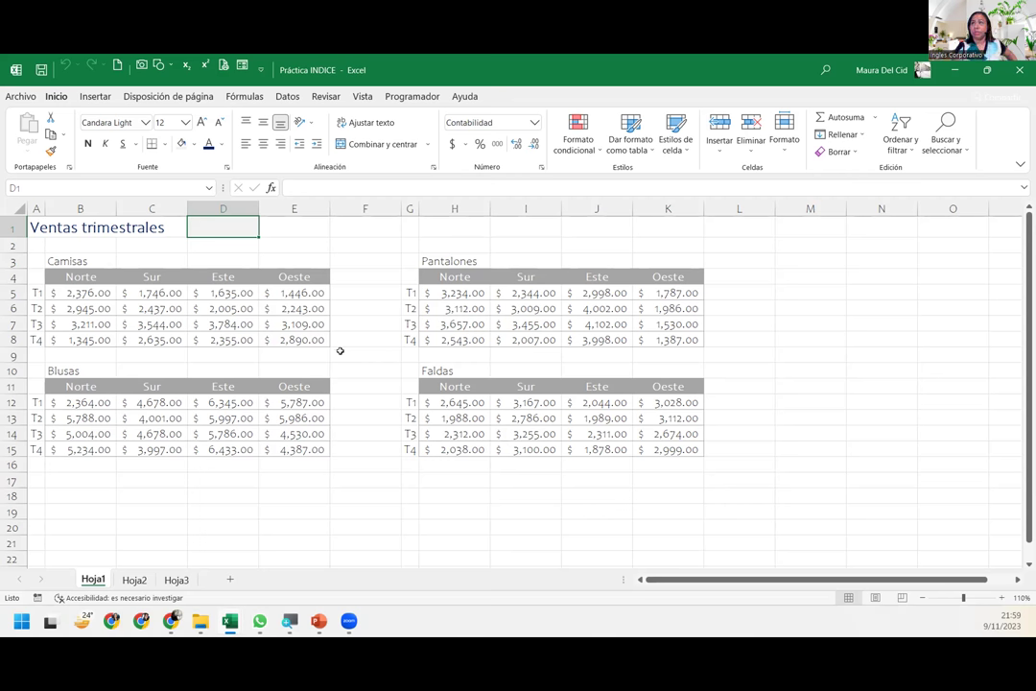
Label E1 'Venta de Faldas en T2: zona Sur' and select D1 for the formula
left_click(307, 232)
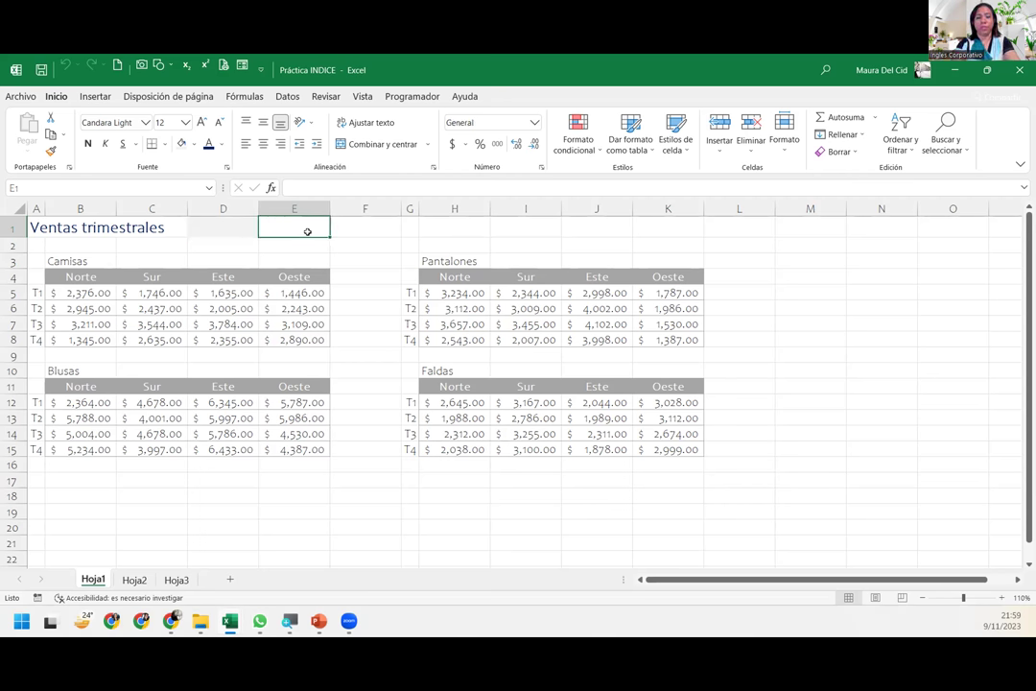
type("Venta de")
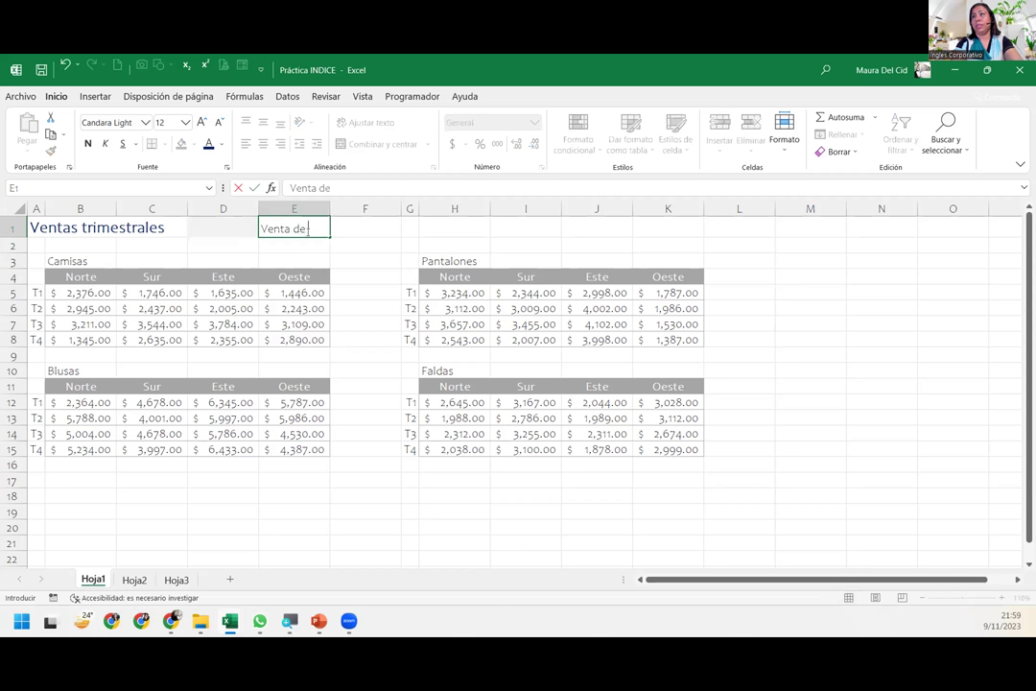
type(" Faldas en ")
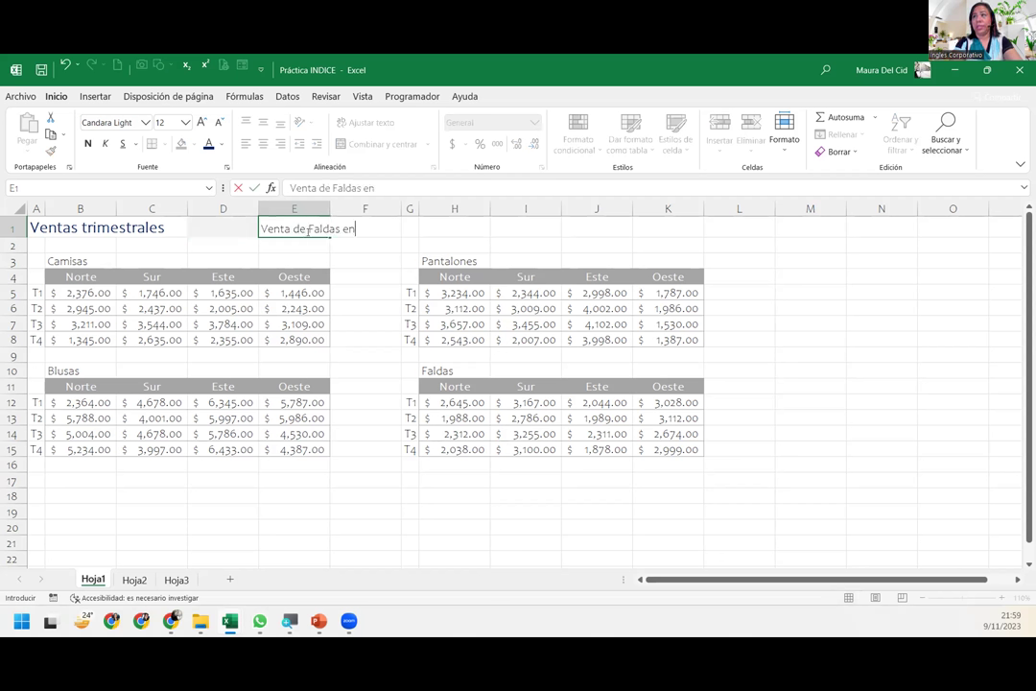
type("T2")
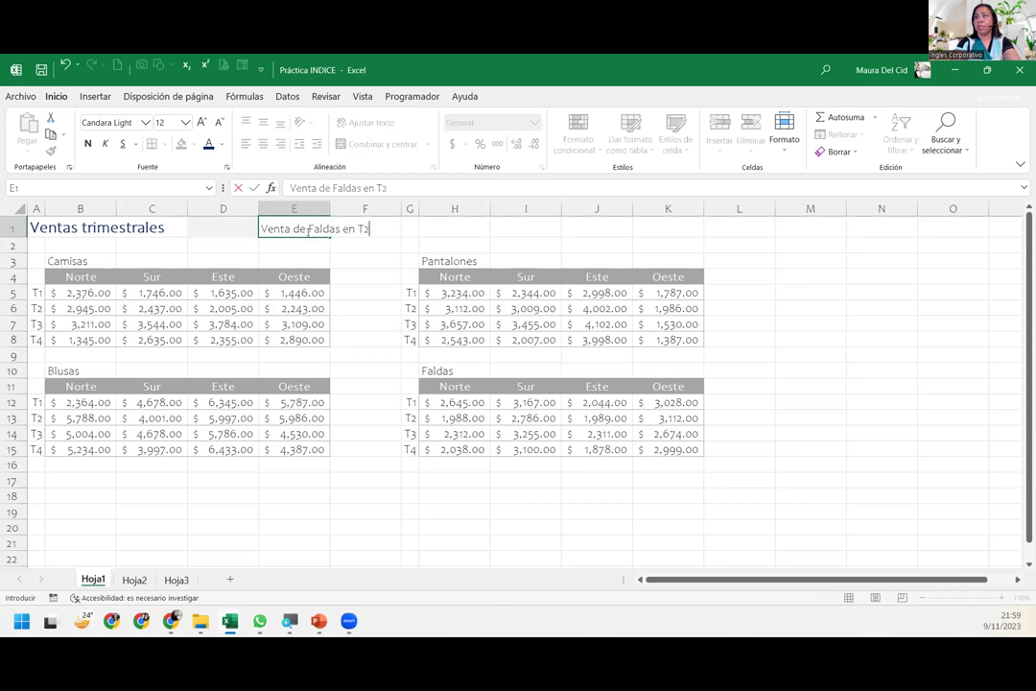
type(": zona Sur")
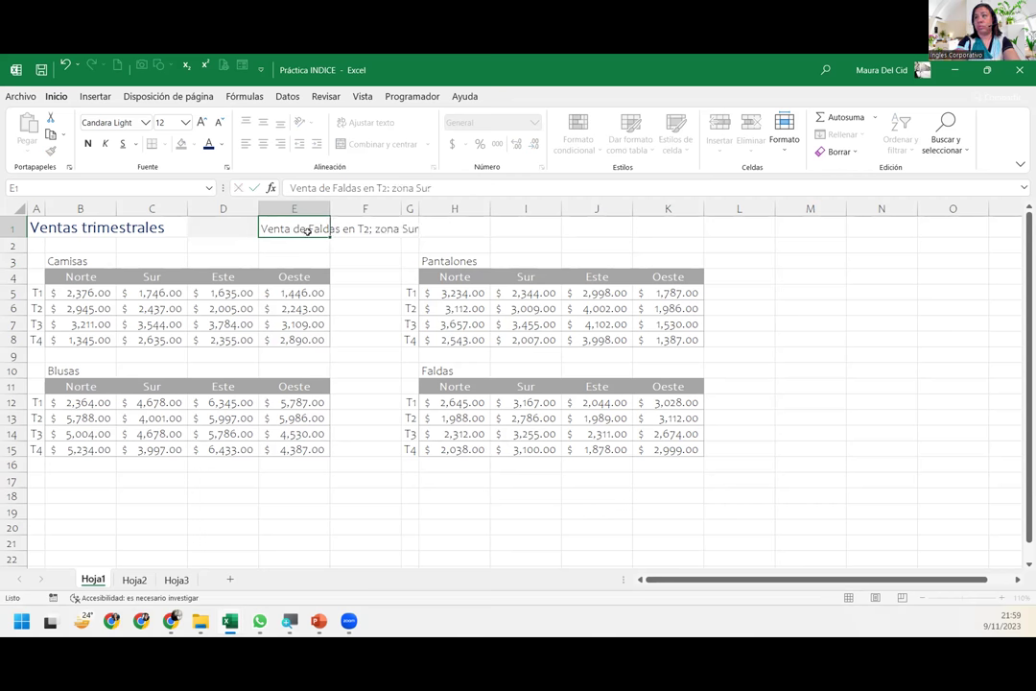
key("Return")
left_click(223, 228)
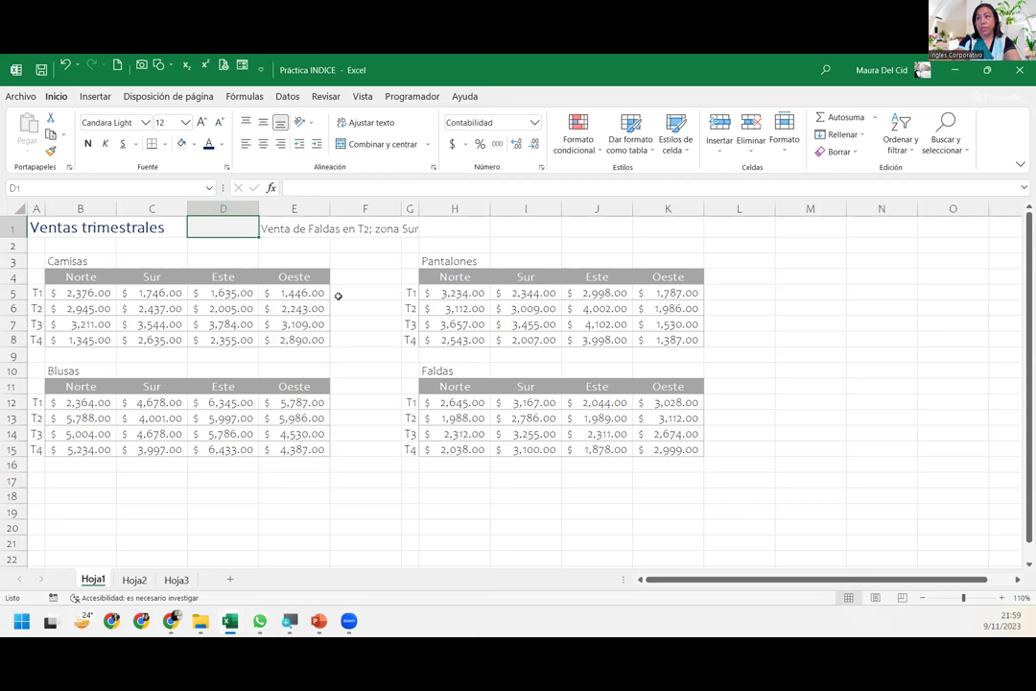
Start an INDICE formula in D1 with the Camisas range B5:E8 as the first area
type("=indi")
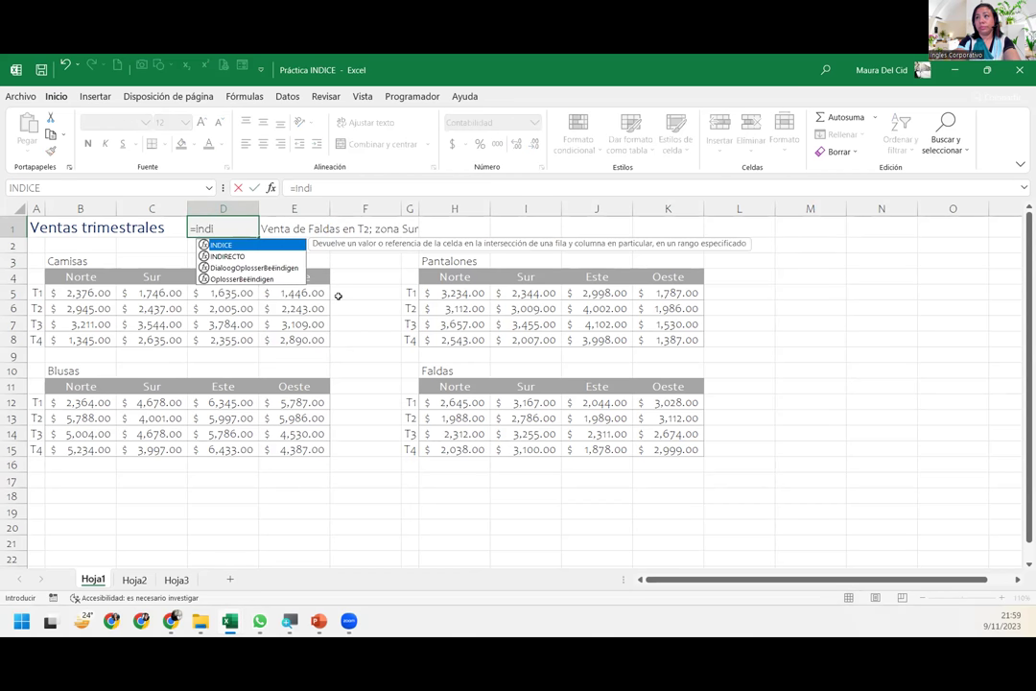
key("Tab")
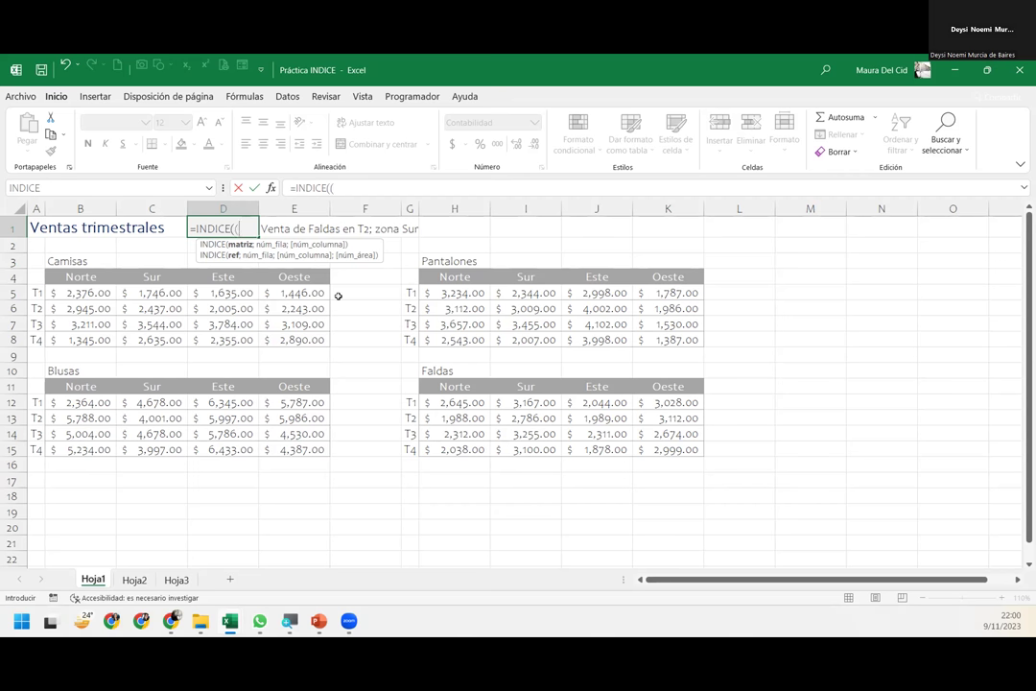
type("(")
left_click_drag(58, 292, 316, 330)
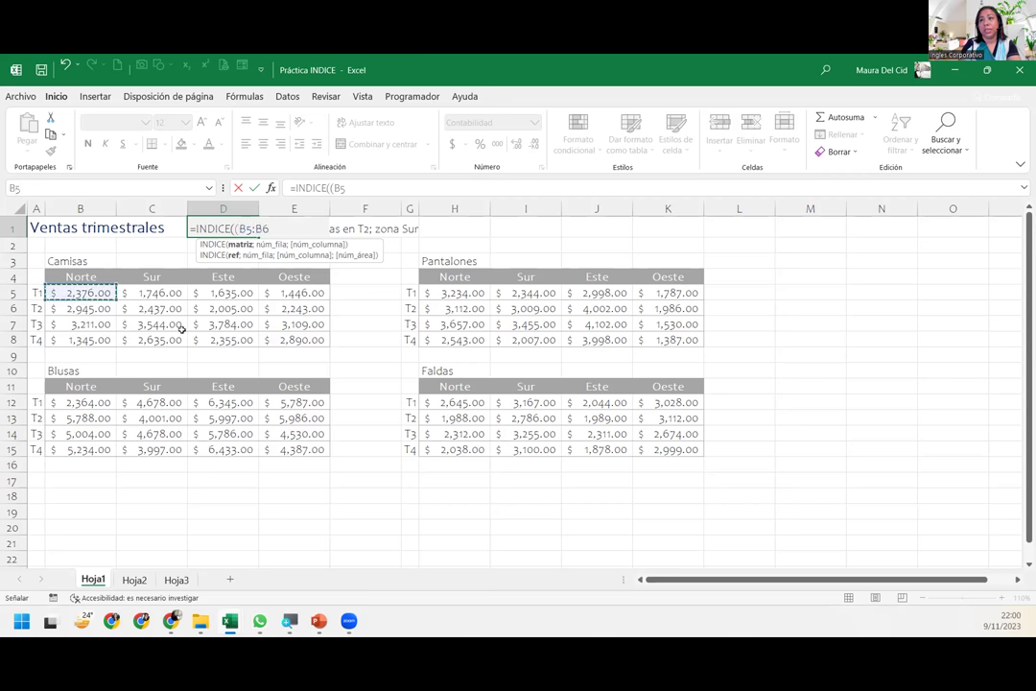
Add H5:K8, B12:E15 and H12:K15 as further areas and close the area group
type(";")
left_click_drag(453, 293, 542, 325)
left_click_drag(625, 335, 669, 338)
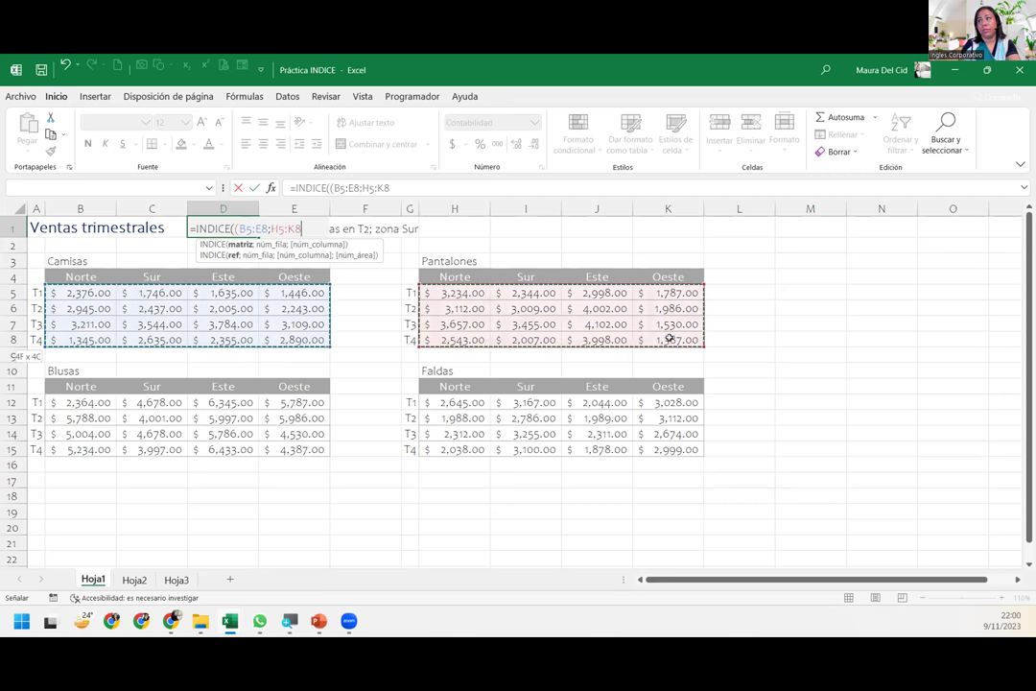
type(";")
left_click_drag(99, 401, 306, 447)
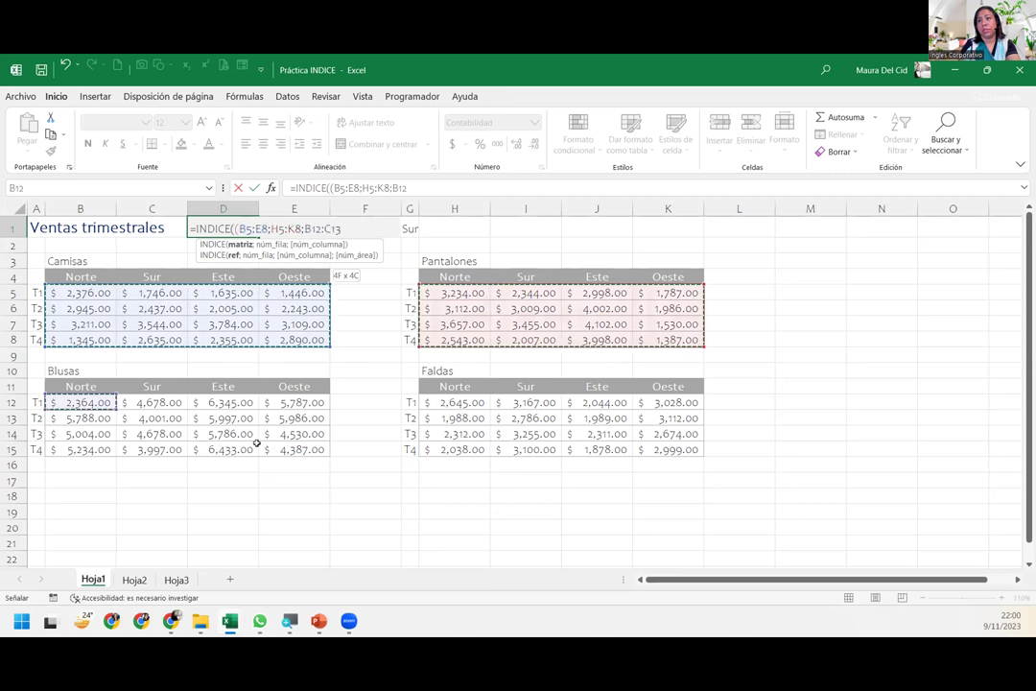
type(";")
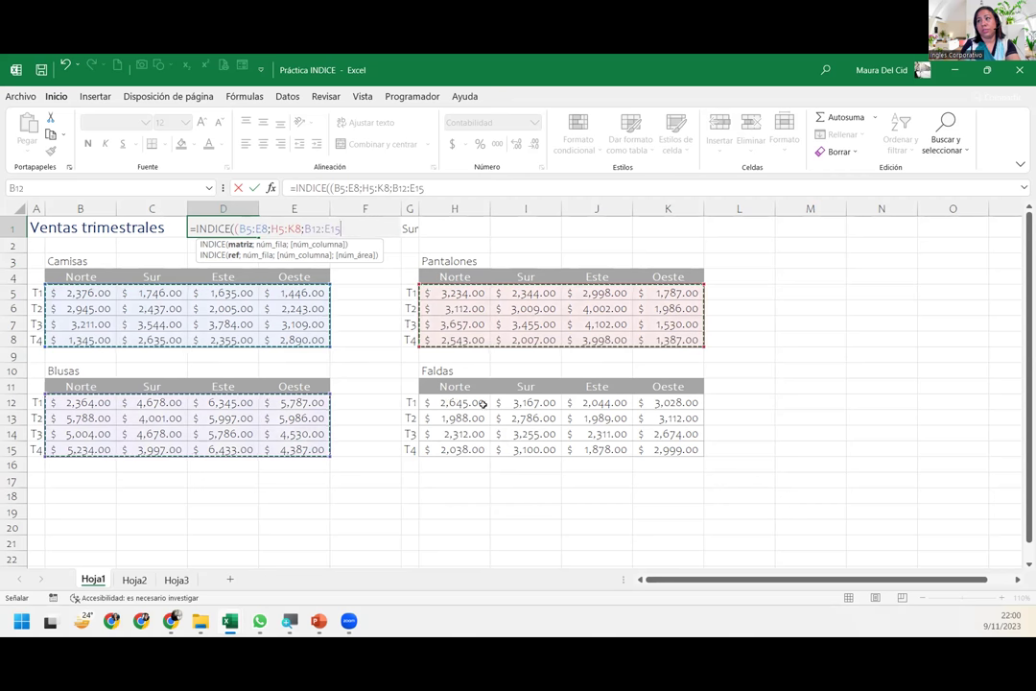
left_click_drag(451, 401, 645, 448)
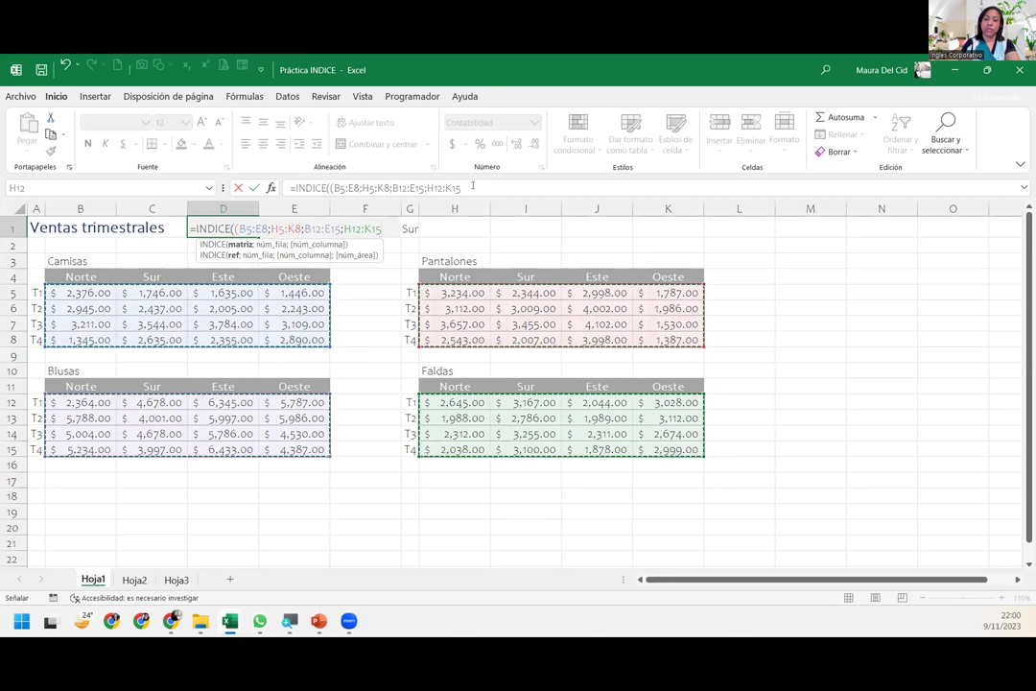
type(")")
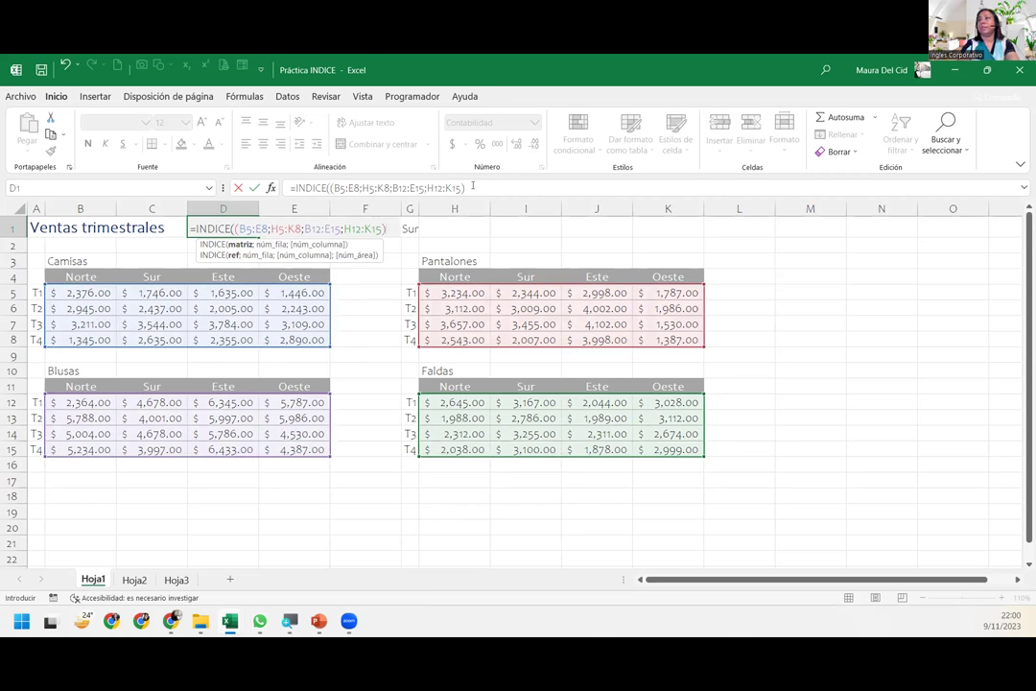
left_click(473, 186)
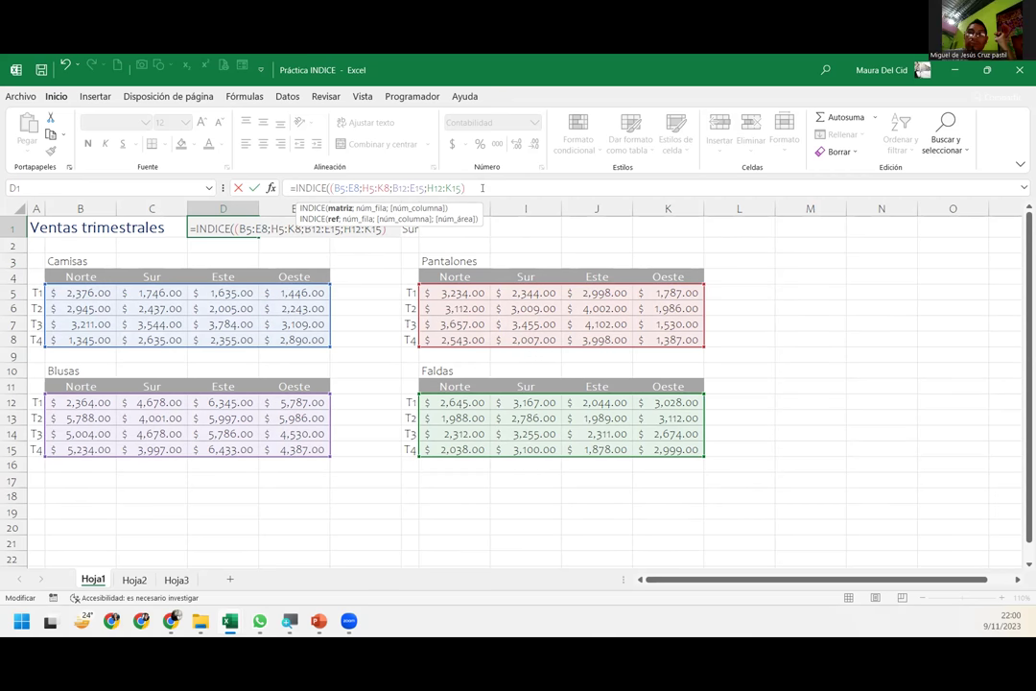
Add a semicolon after the four-area group to start the row argument
type(";")
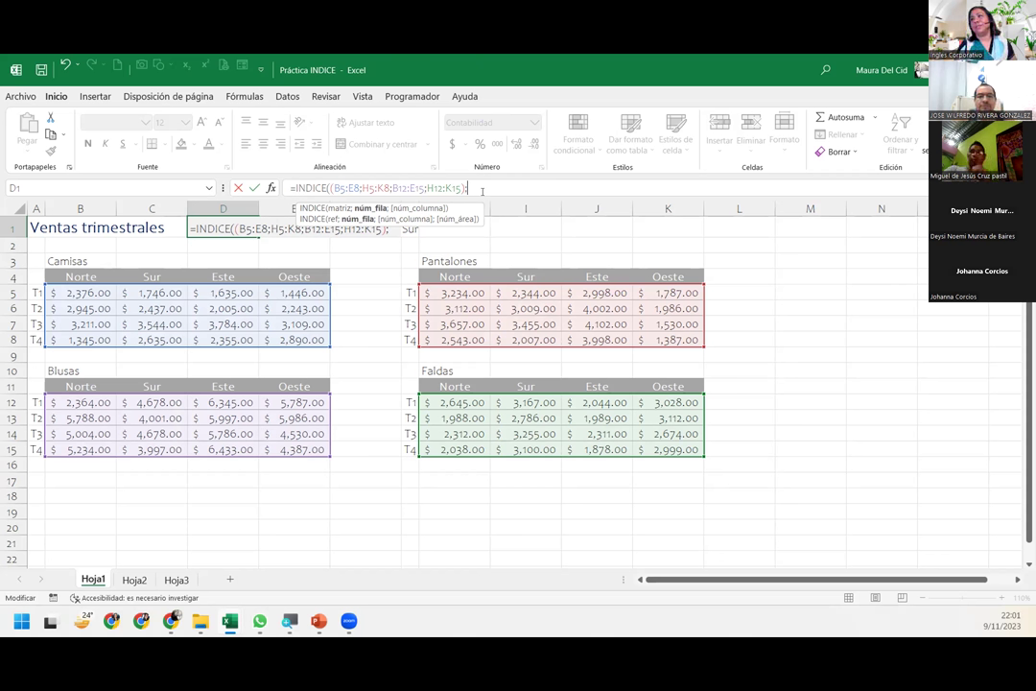
Finish D1 as =INDICE((B5:E8;H5:K8;B12:E15;H12:K15);2;2;4) and commit it
type("2")
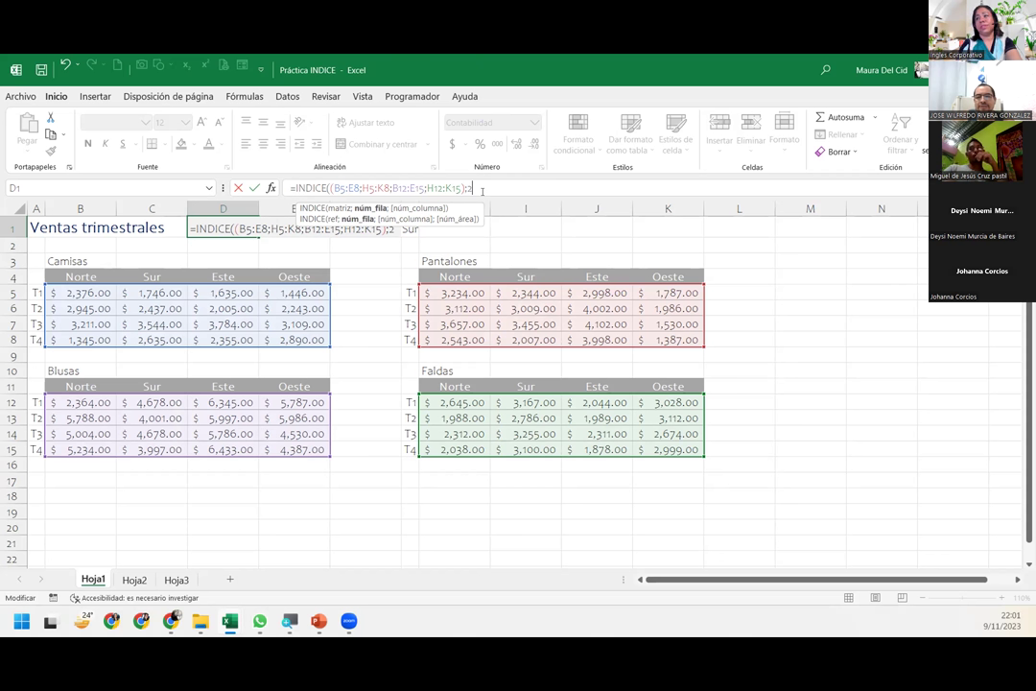
type(";")
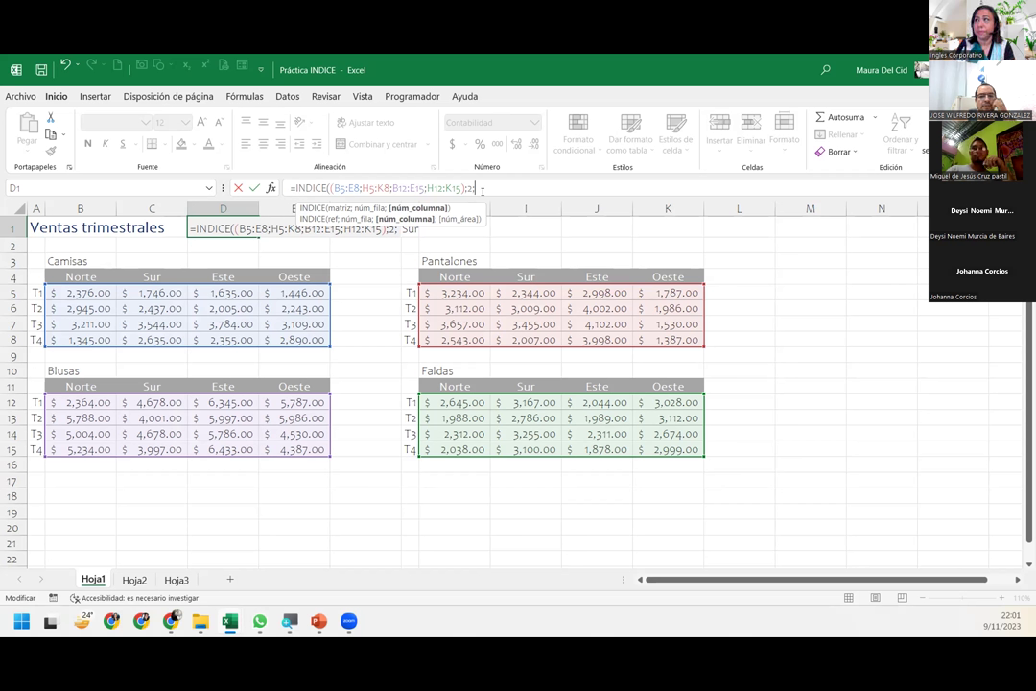
type("2;4")
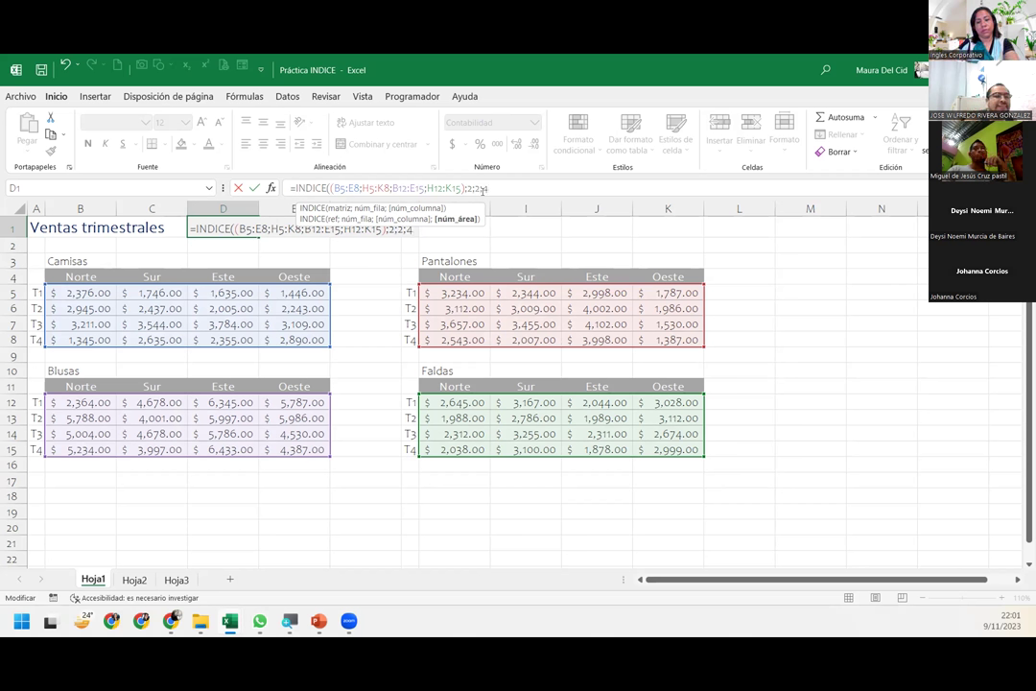
type(")")
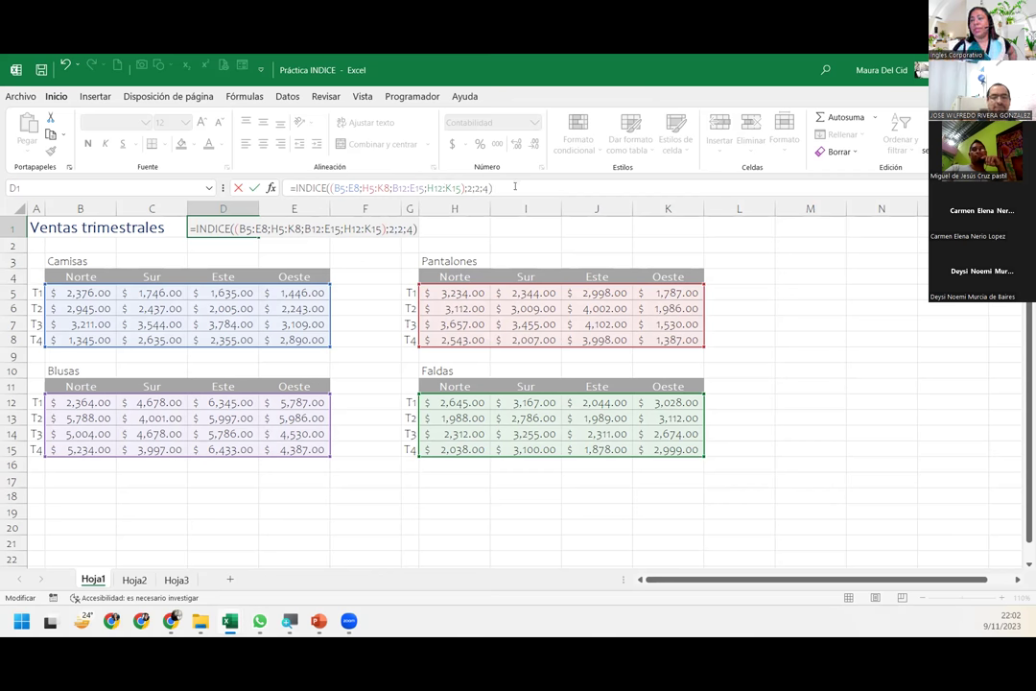
key("Return")
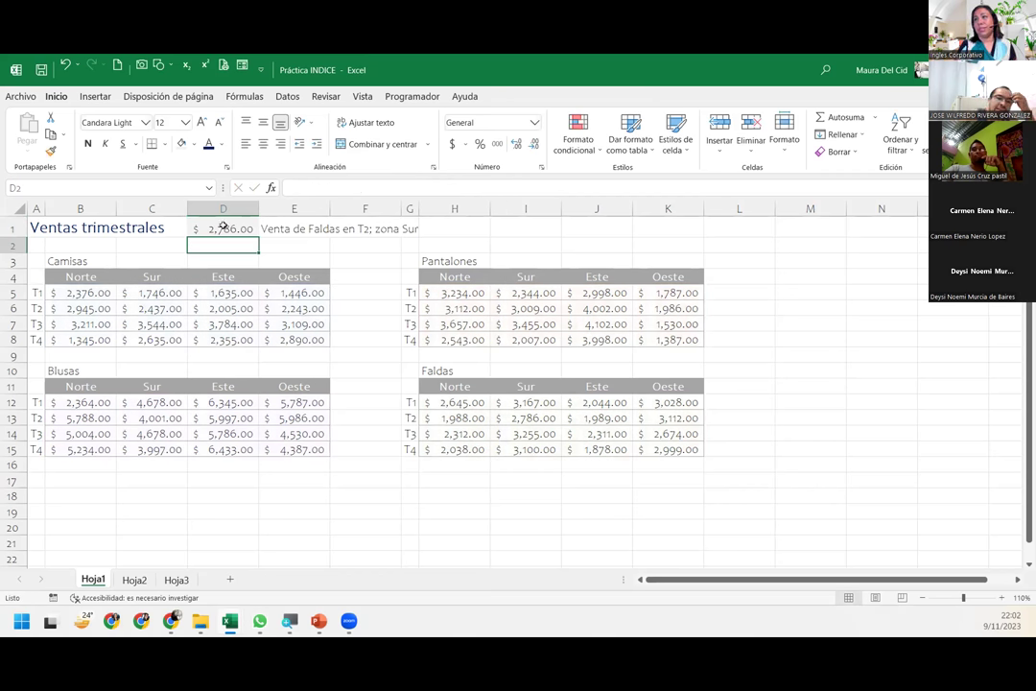
Edit D1 and delete the four area references from its INDICE formula
left_click(219, 230)
double_click(226, 229)
left_click_drag(333, 188, 437, 189)
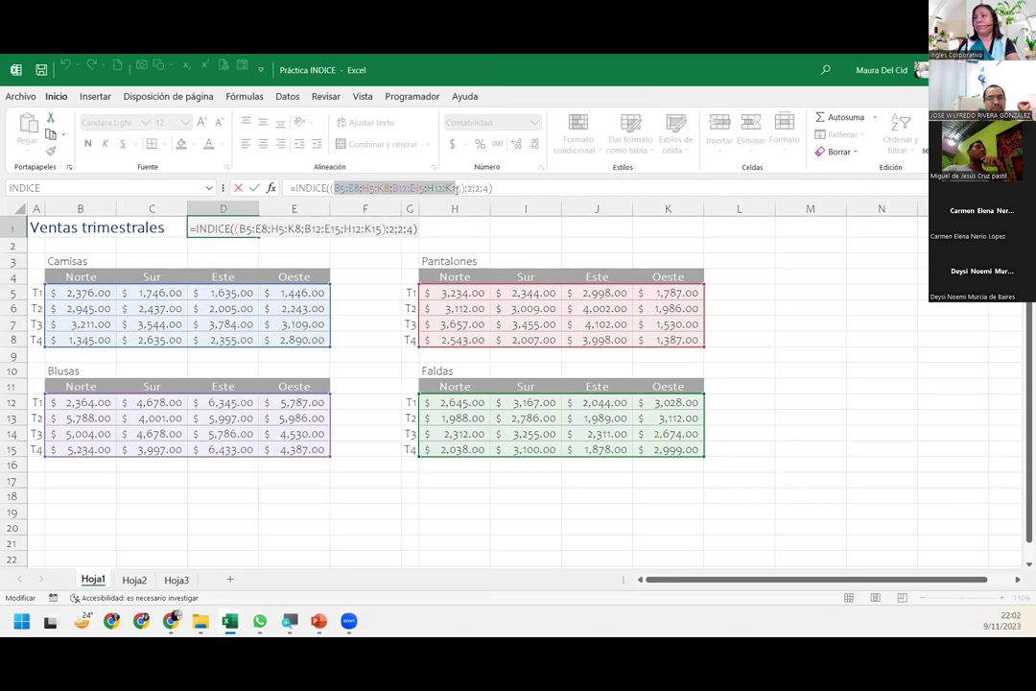
left_click_drag(438, 189, 459, 188)
key("BackSpace")
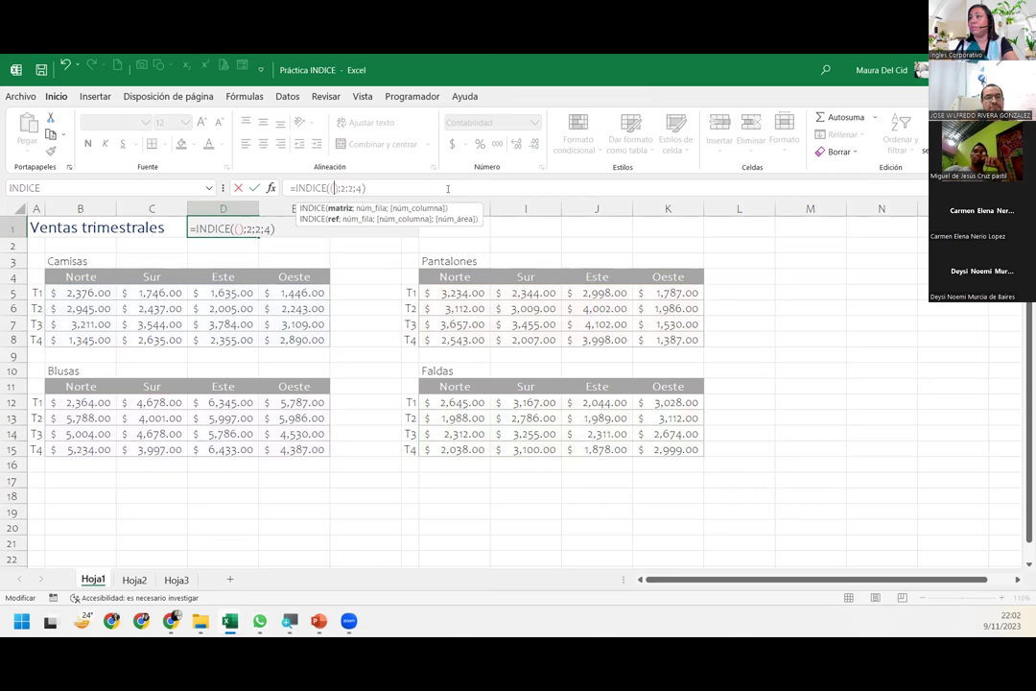
Reselect the areas as H12:K15, B12:E15, B5:E8, H5:K8 and commit the formula
left_click_drag(672, 449, 460, 401)
type(";")
left_click(303, 449)
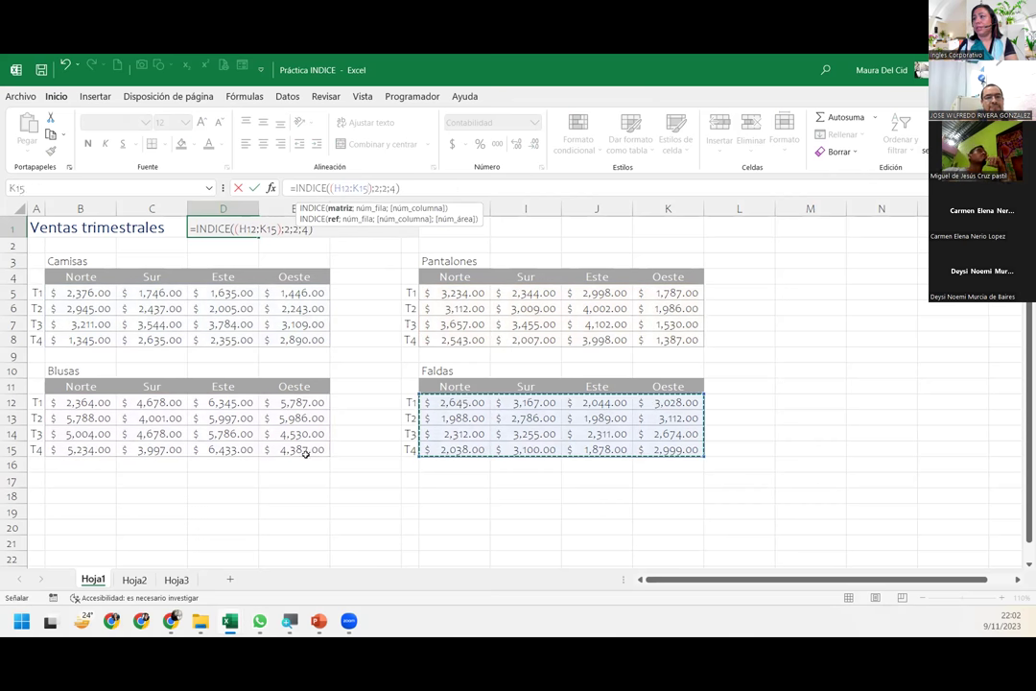
mouse_move(128, 438)
left_mouse_down()
mouse_move(74, 295)
mouse_move(317, 340)
left_mouse_up()
type(";2")
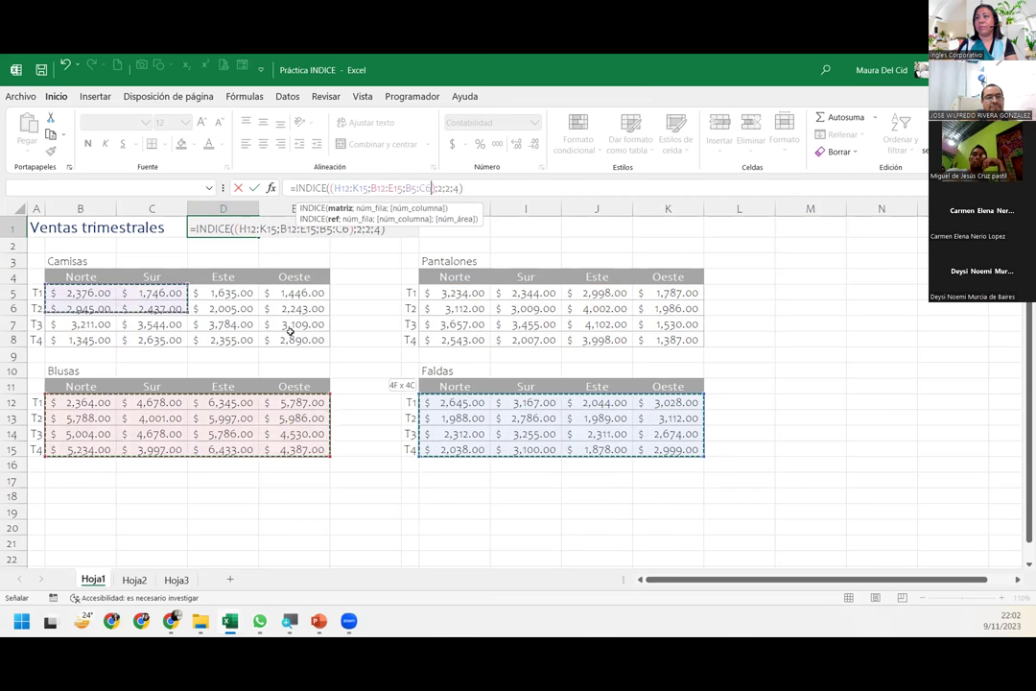
type(";")
left_click_drag(428, 293, 675, 339)
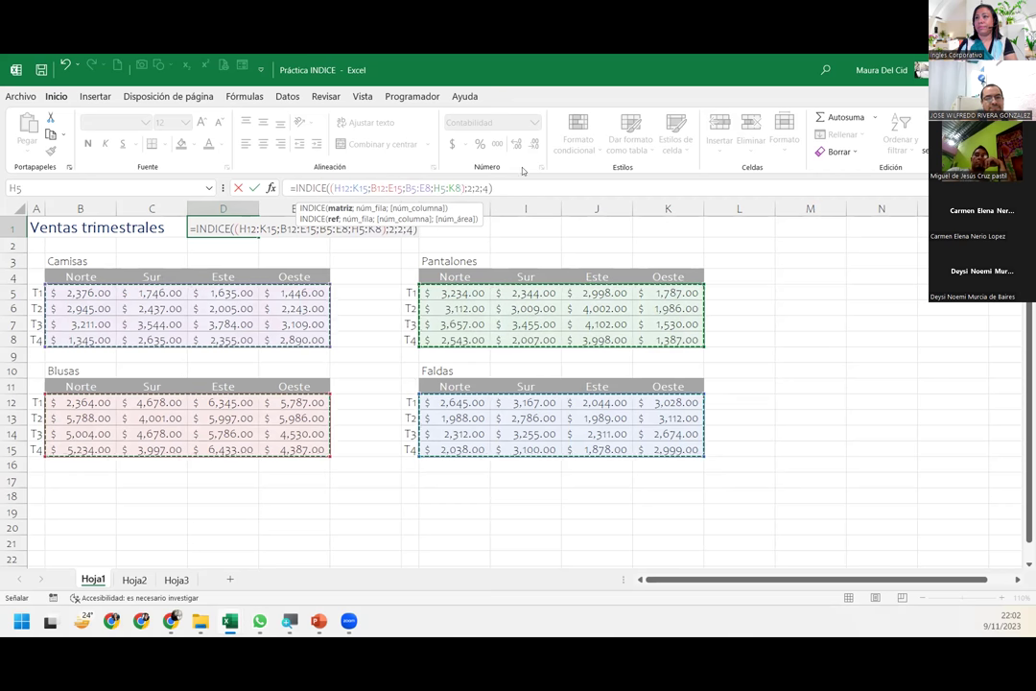
left_click(502, 188)
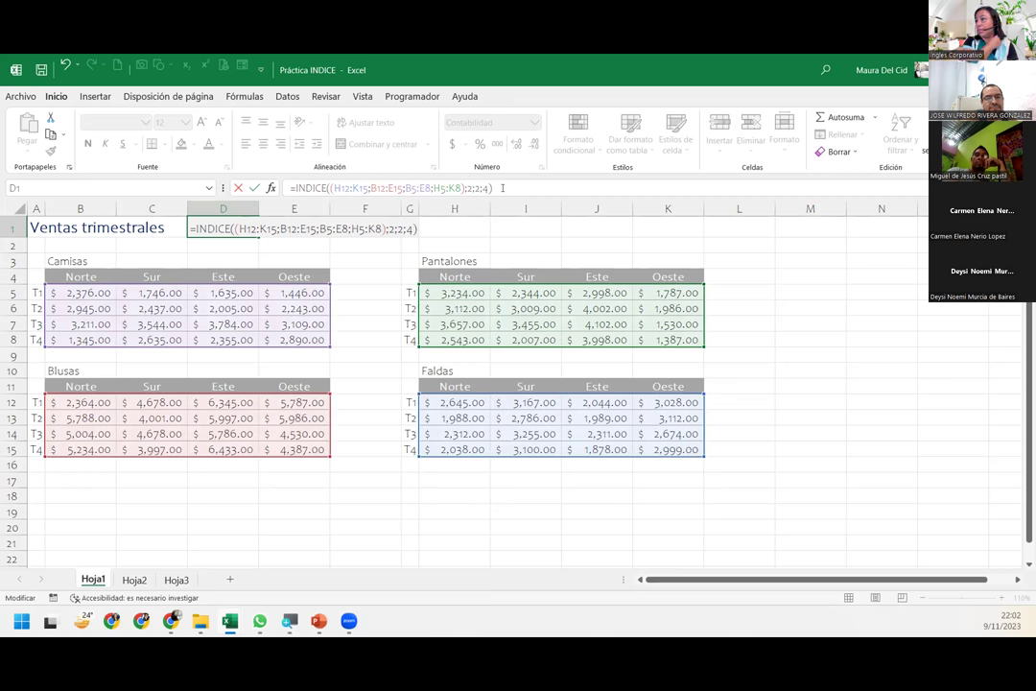
key("Return")
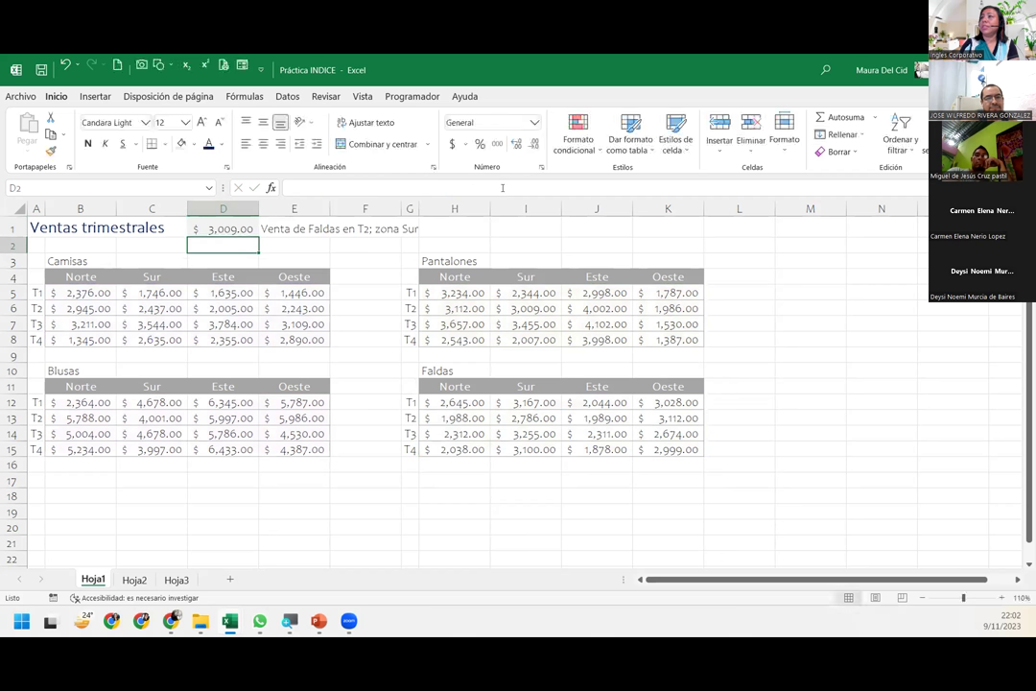
Check D1's formula and mark the Pantalones T2 and Sur cells to verify $3,009.00
left_click(241, 228)
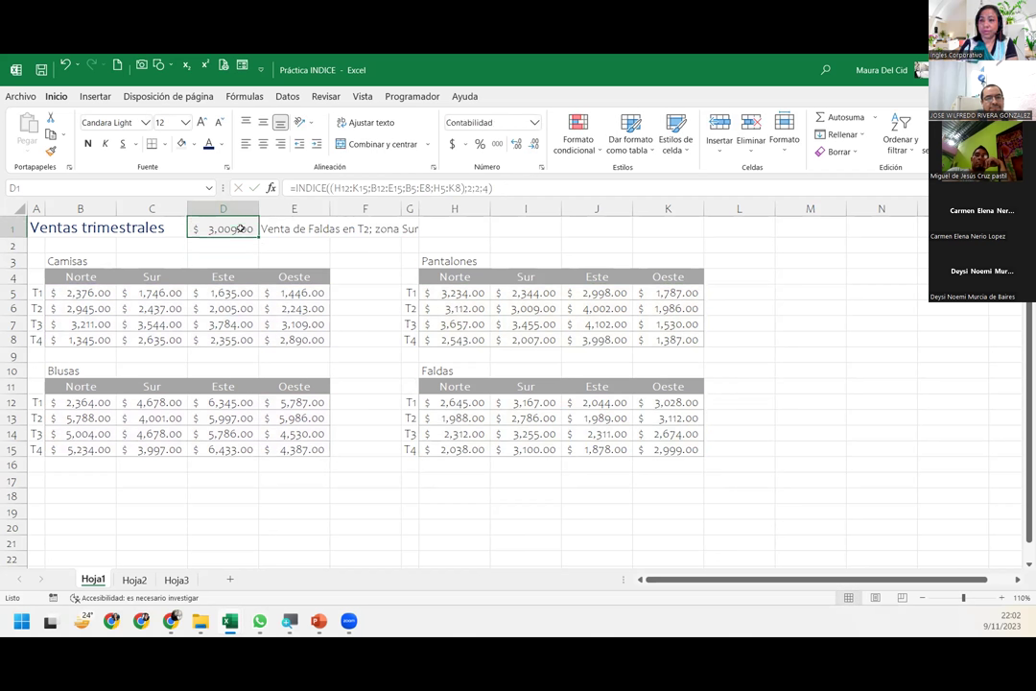
left_click(442, 187)
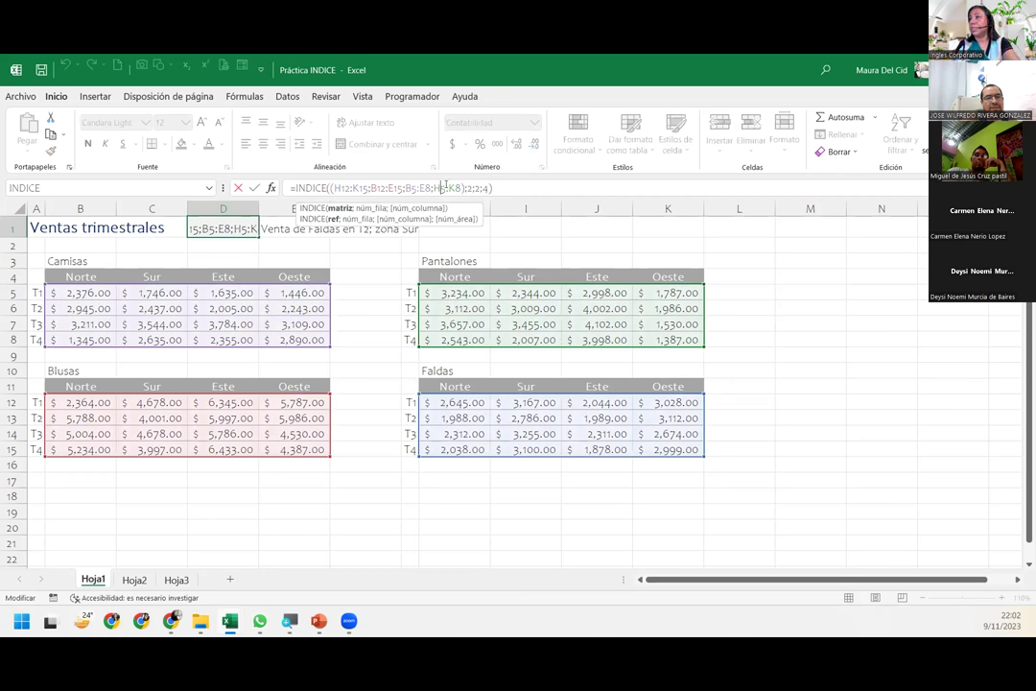
key("ctrl+Return")
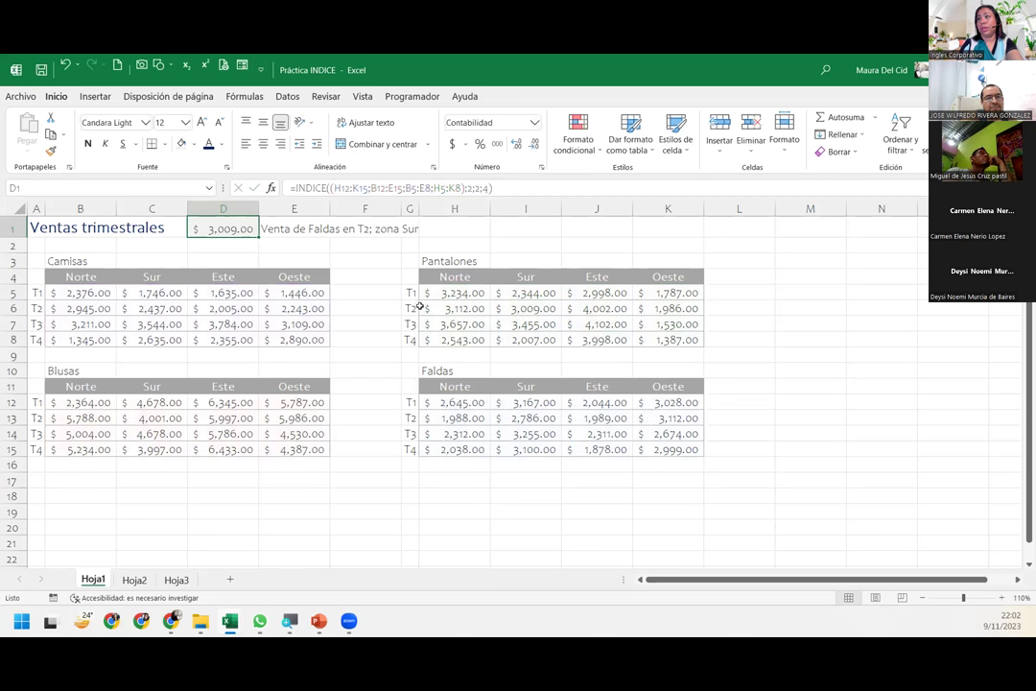
mouse_move(410, 308)
left_mouse_down()
mouse_move(543, 309)
mouse_move(533, 293)
left_mouse_up()
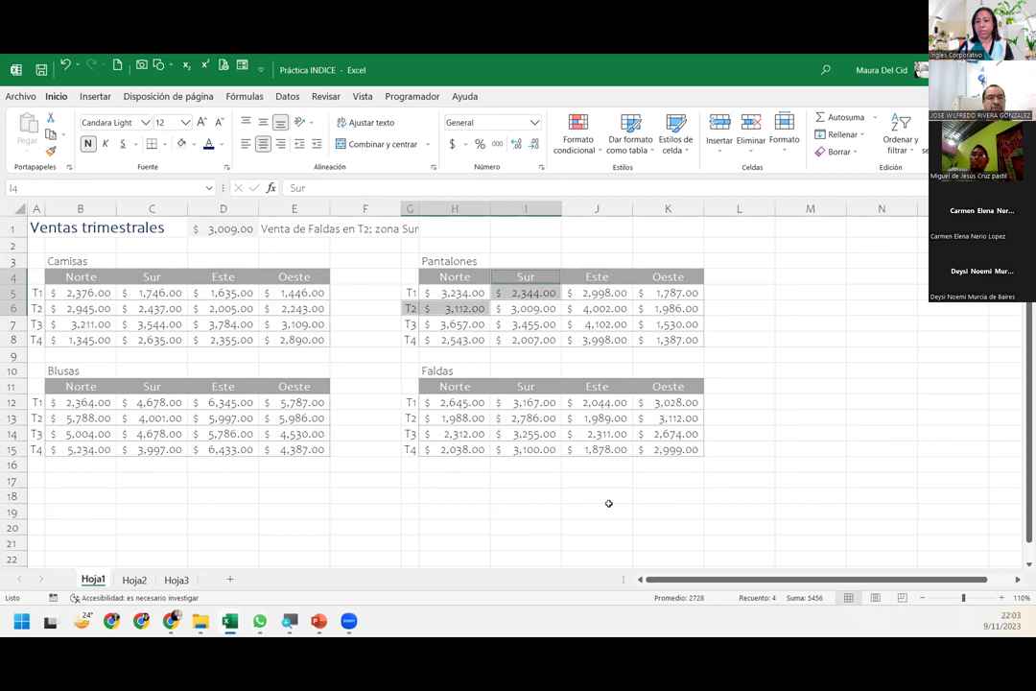
key("Return")
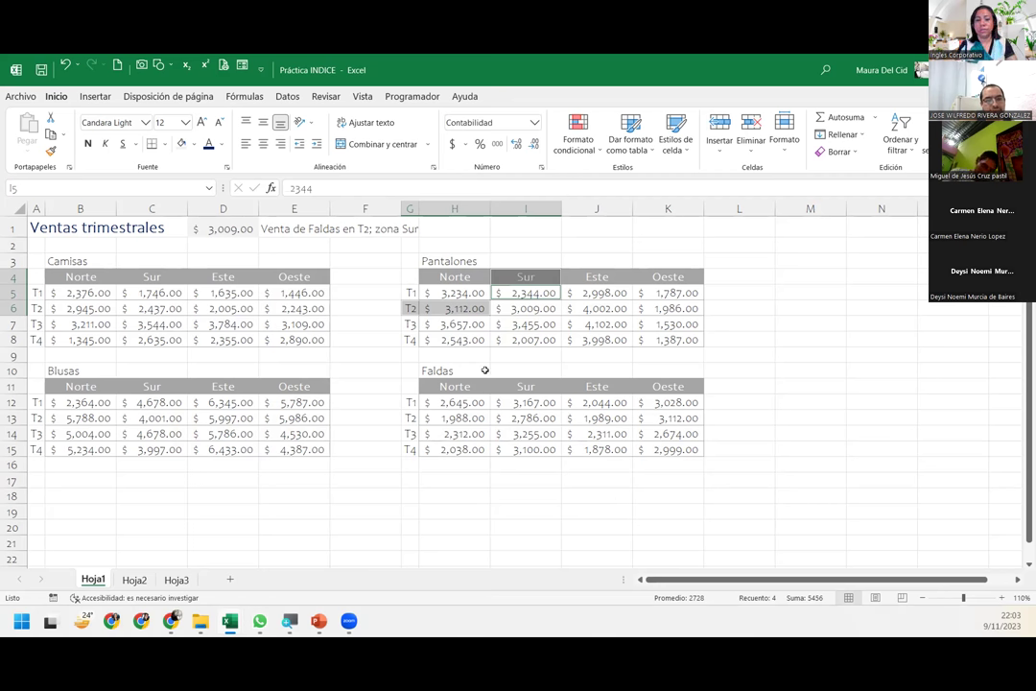
Review D1's area references, recommit the formula, and advance to the CIERRE Y CONCLUSIONES slide
left_click(238, 231)
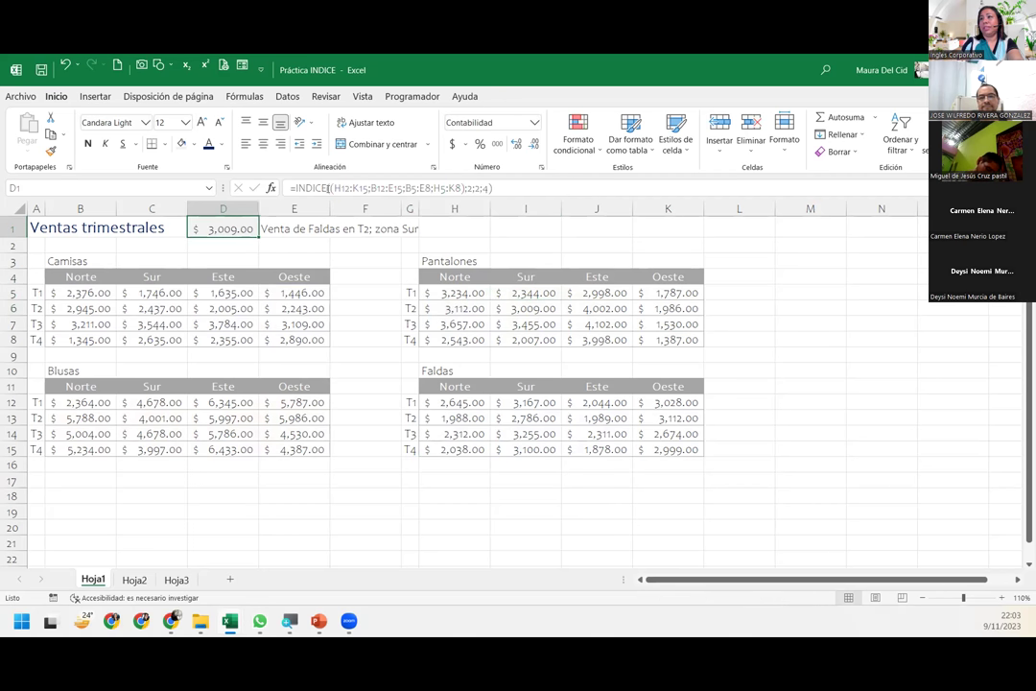
left_click(334, 188)
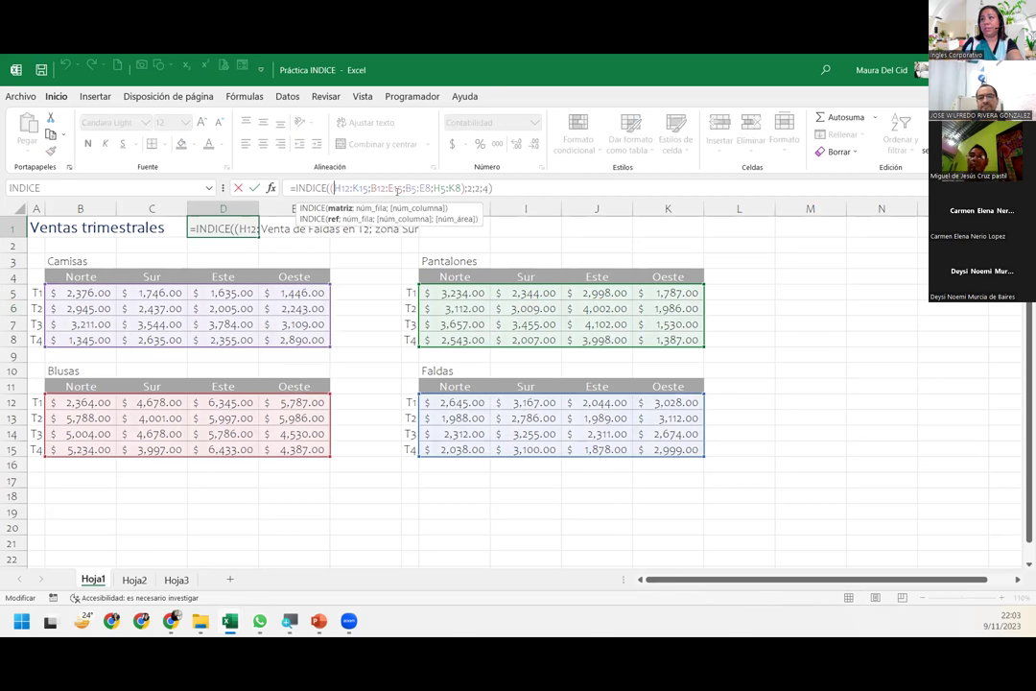
left_click_drag(330, 188, 365, 188)
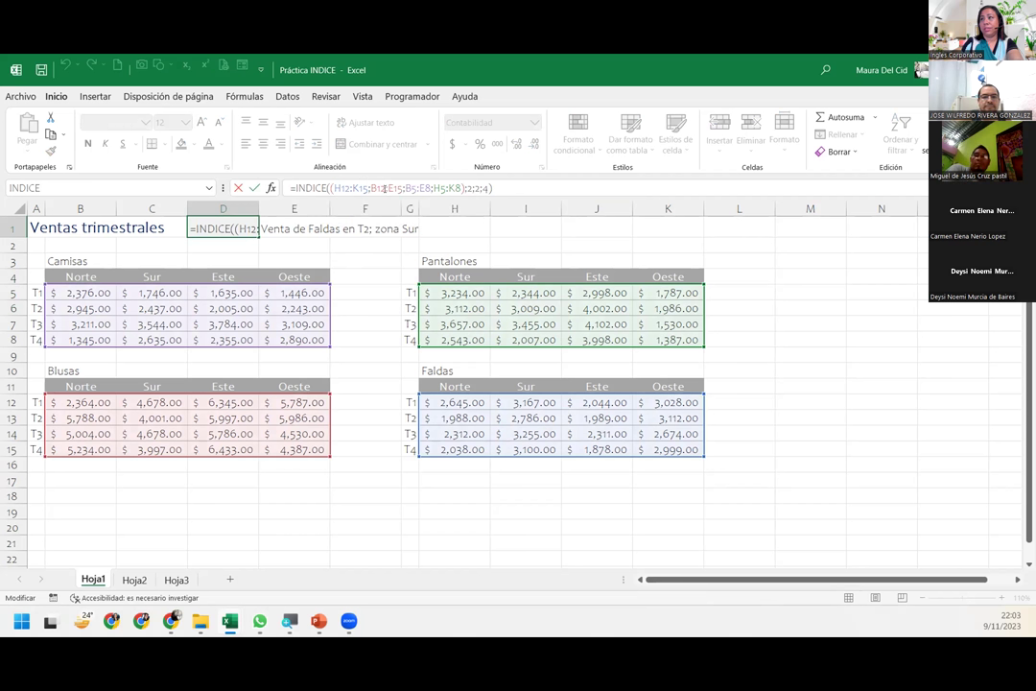
left_click(385, 188)
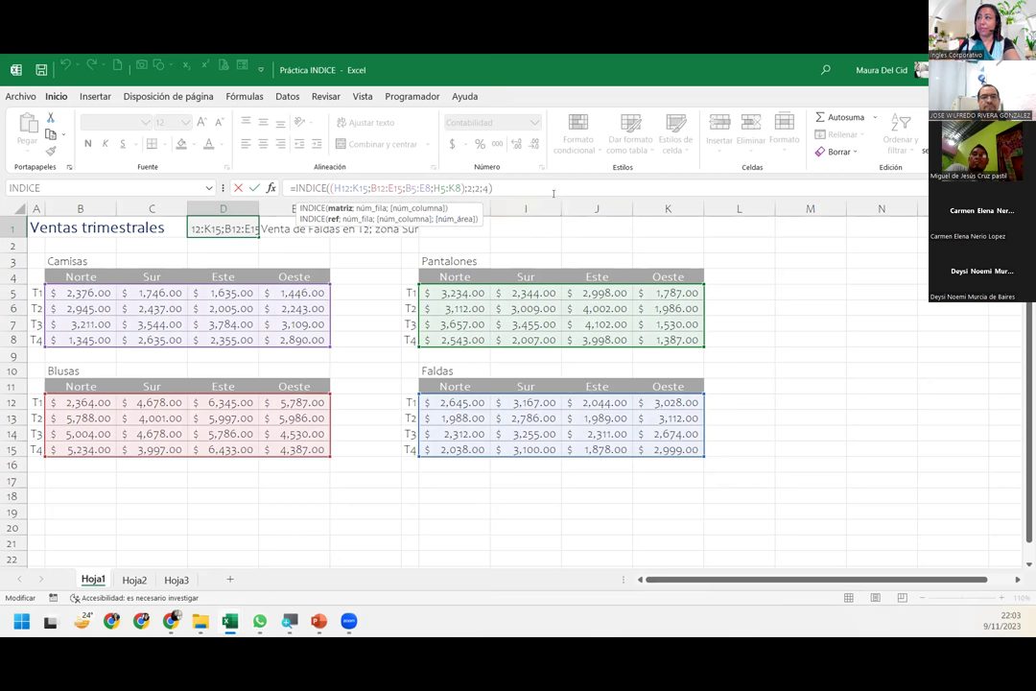
key("Return")
left_click(521, 185)
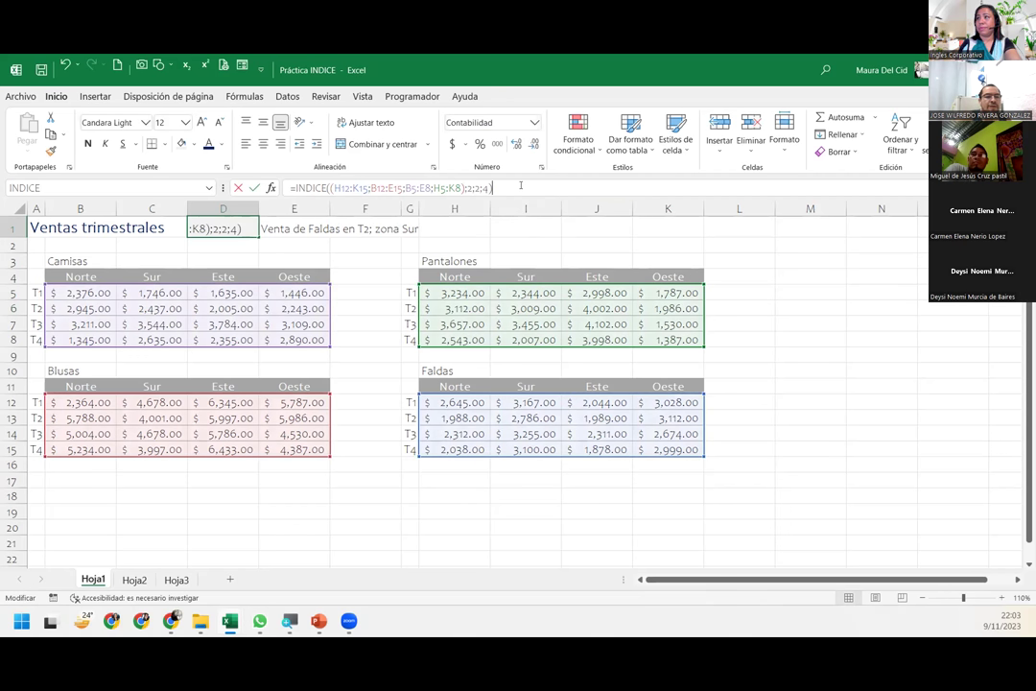
key("Return")
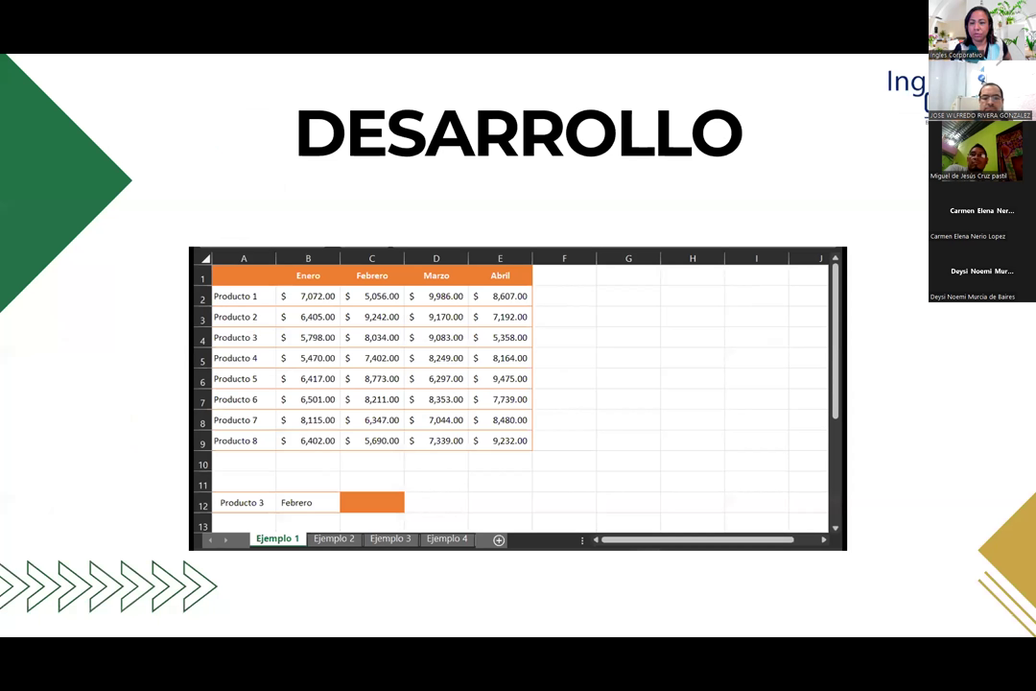
left_click(59, 314)
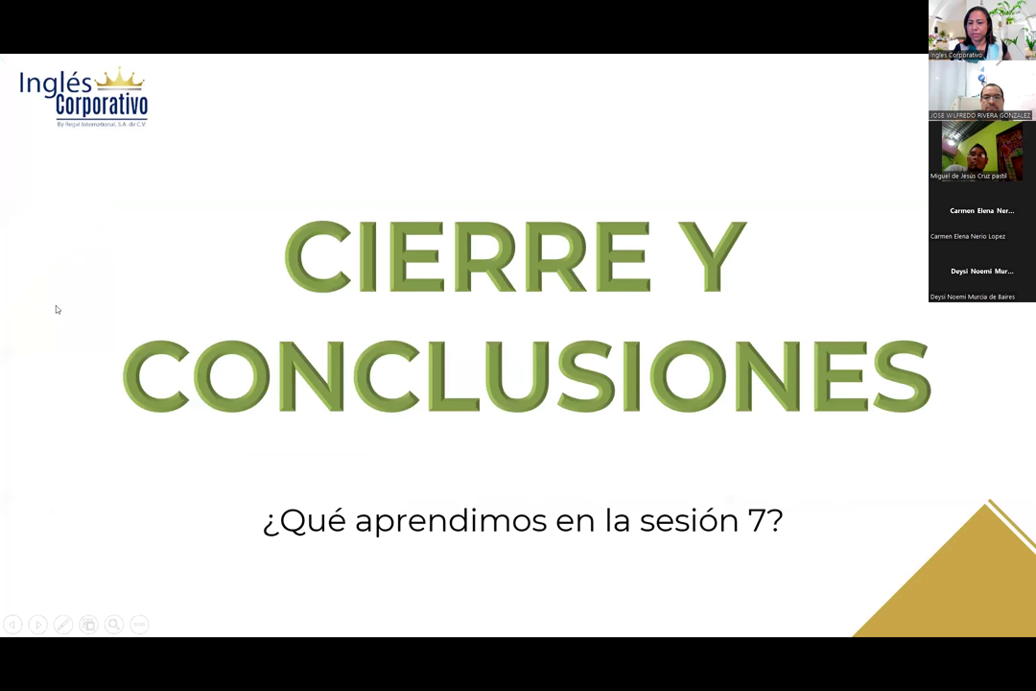